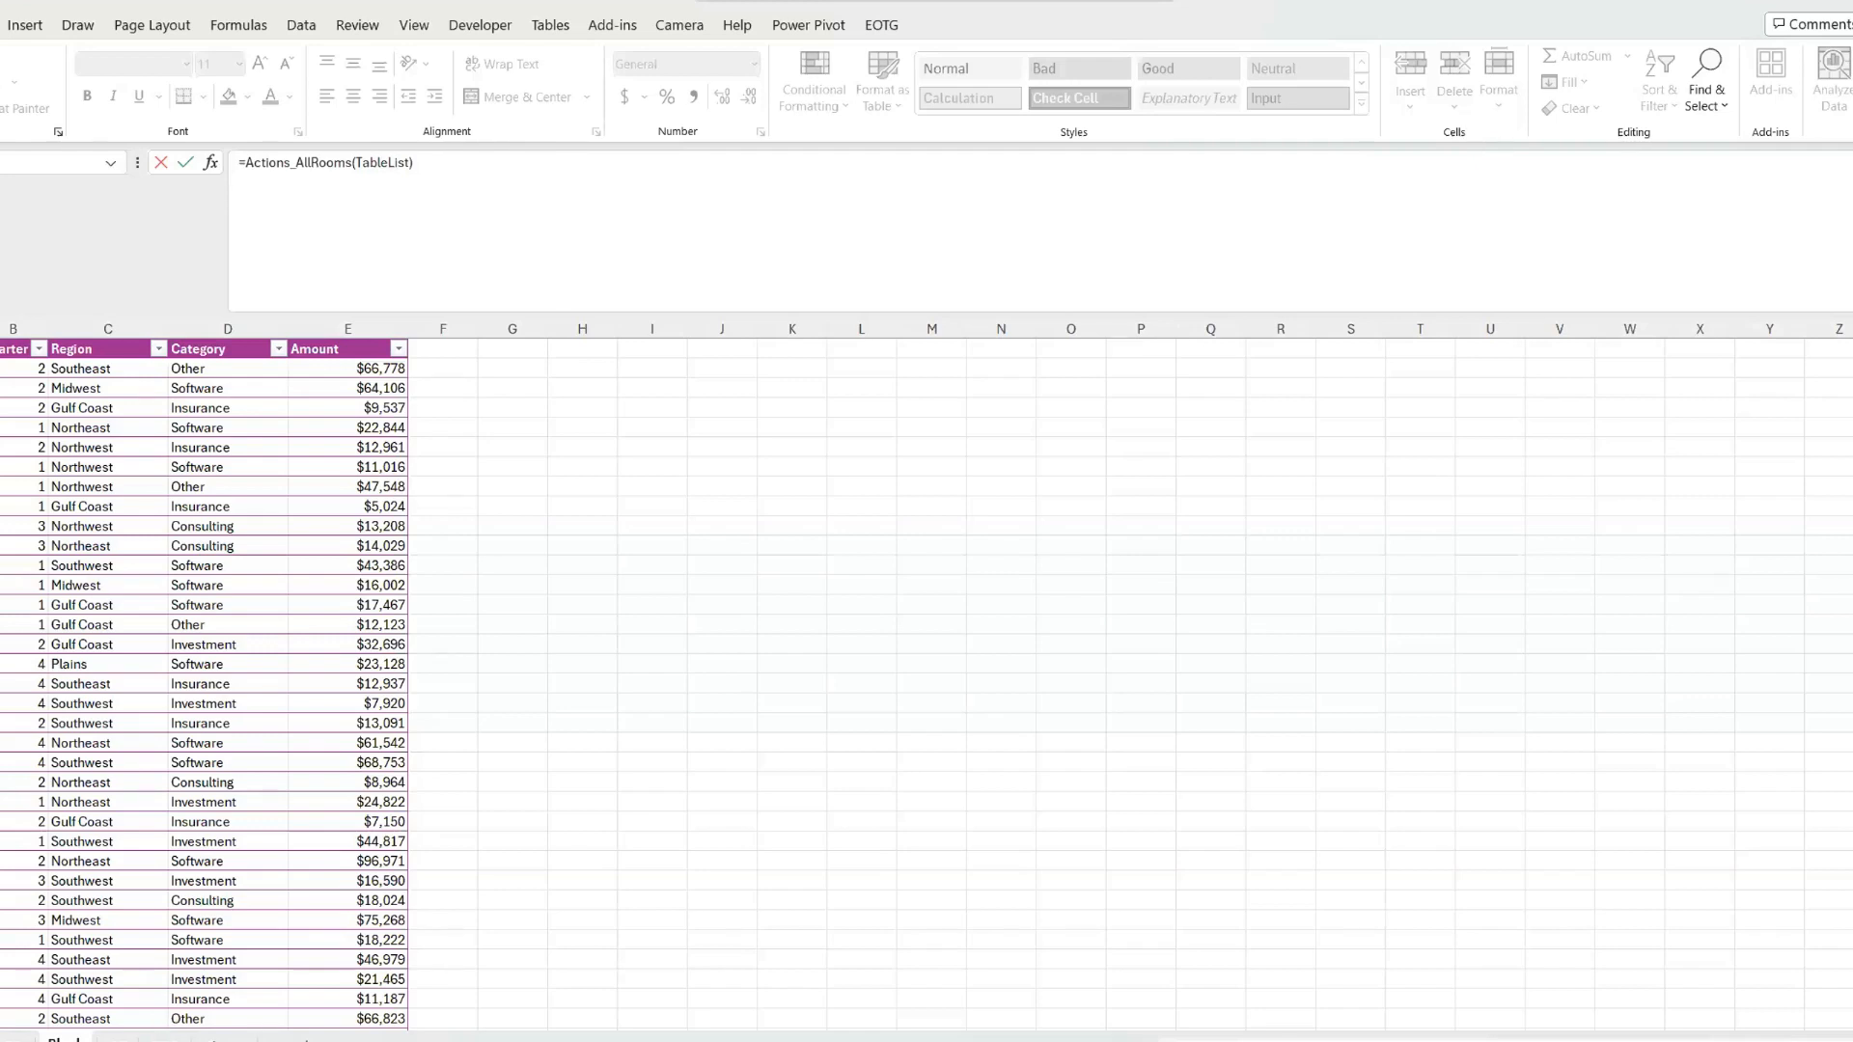
# - Confirm the =Actions_AllRooms(TableList) formula and unhide the columns between H and K beside the sales table
pyautogui.press('Return')
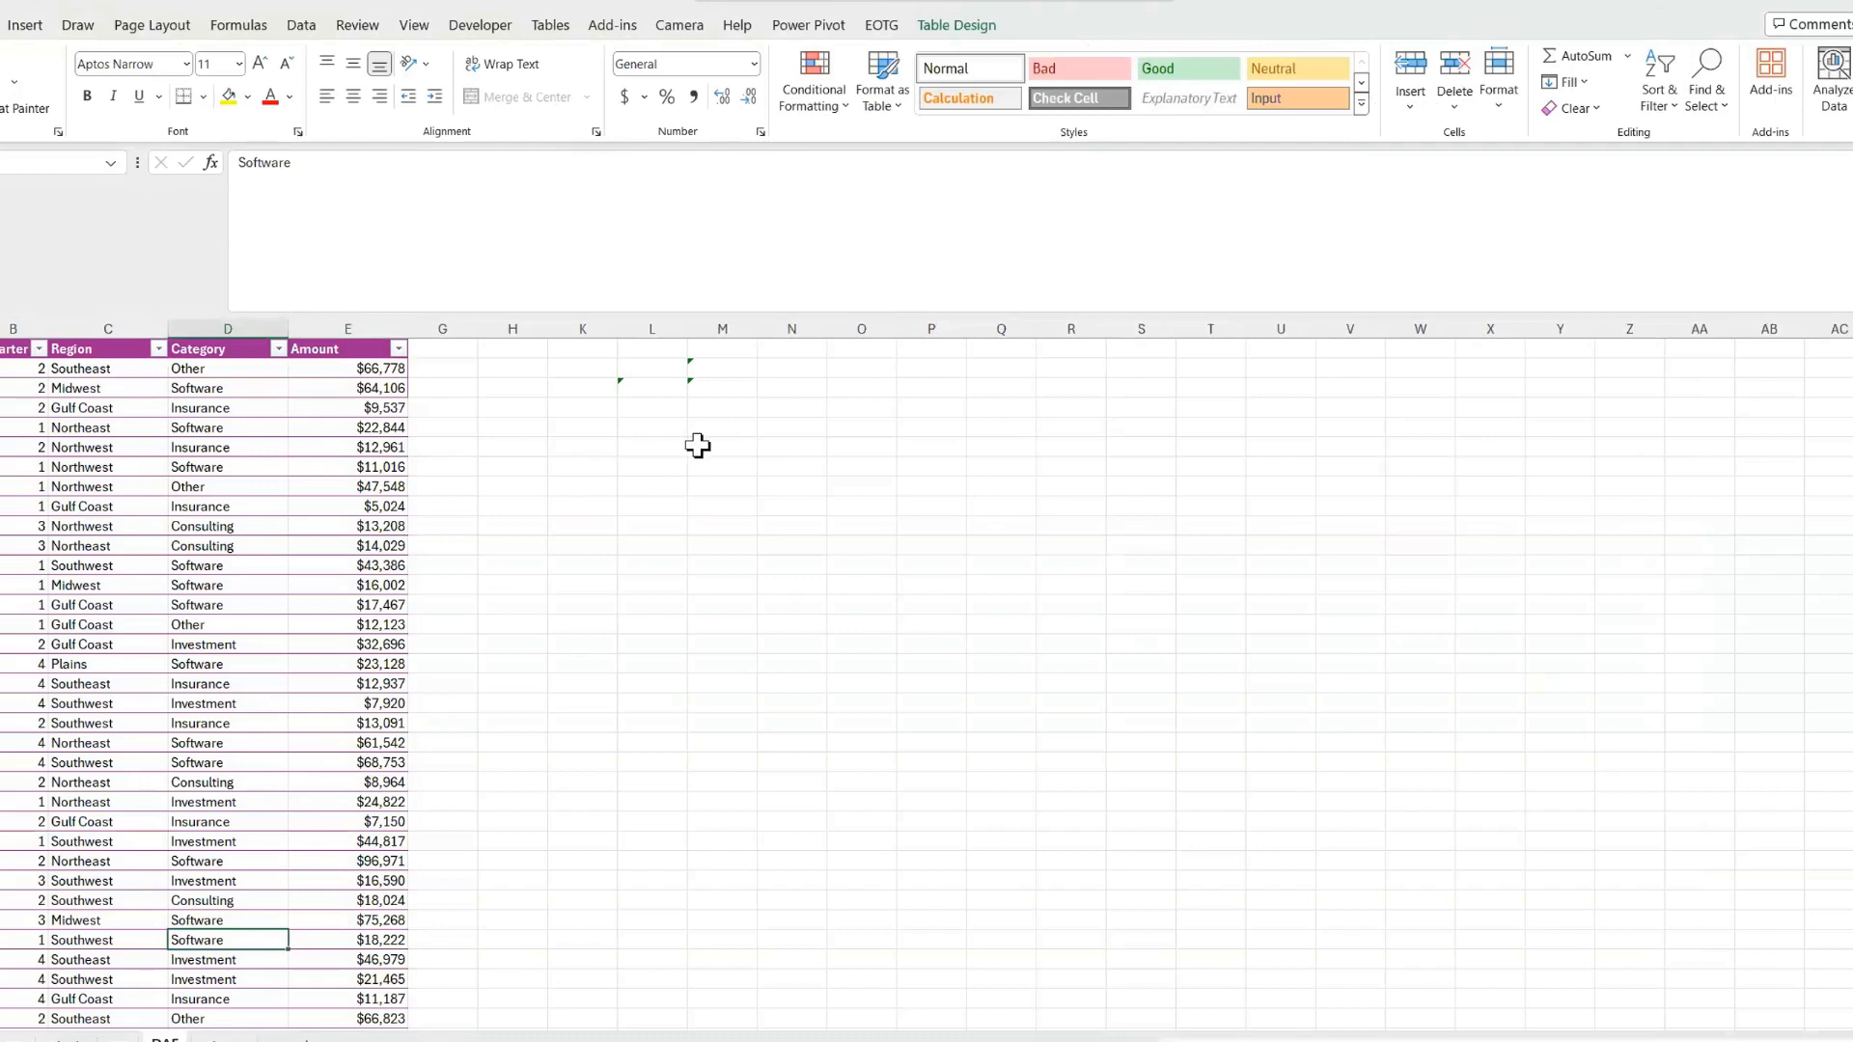
pyautogui.click(530, 328)
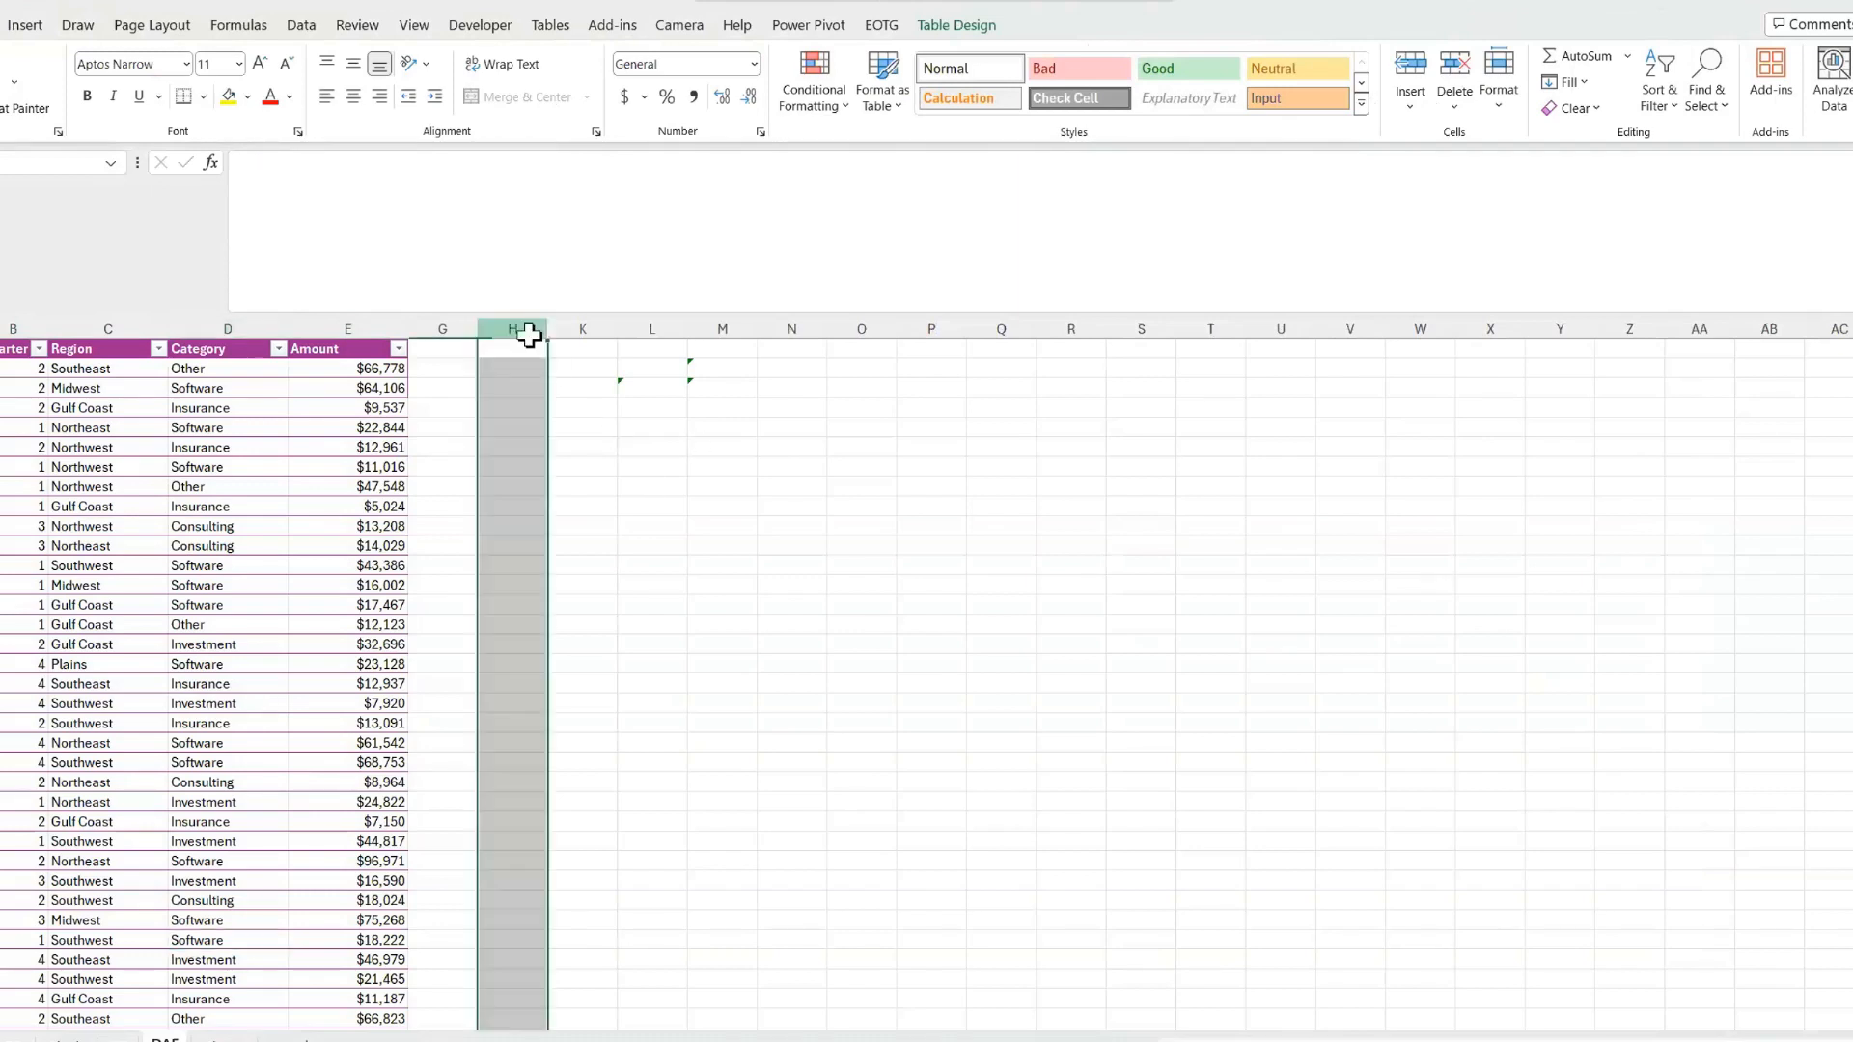
pyautogui.moveTo(529, 328); pyautogui.dragTo(580, 328)
pyautogui.rightClick(581, 330)
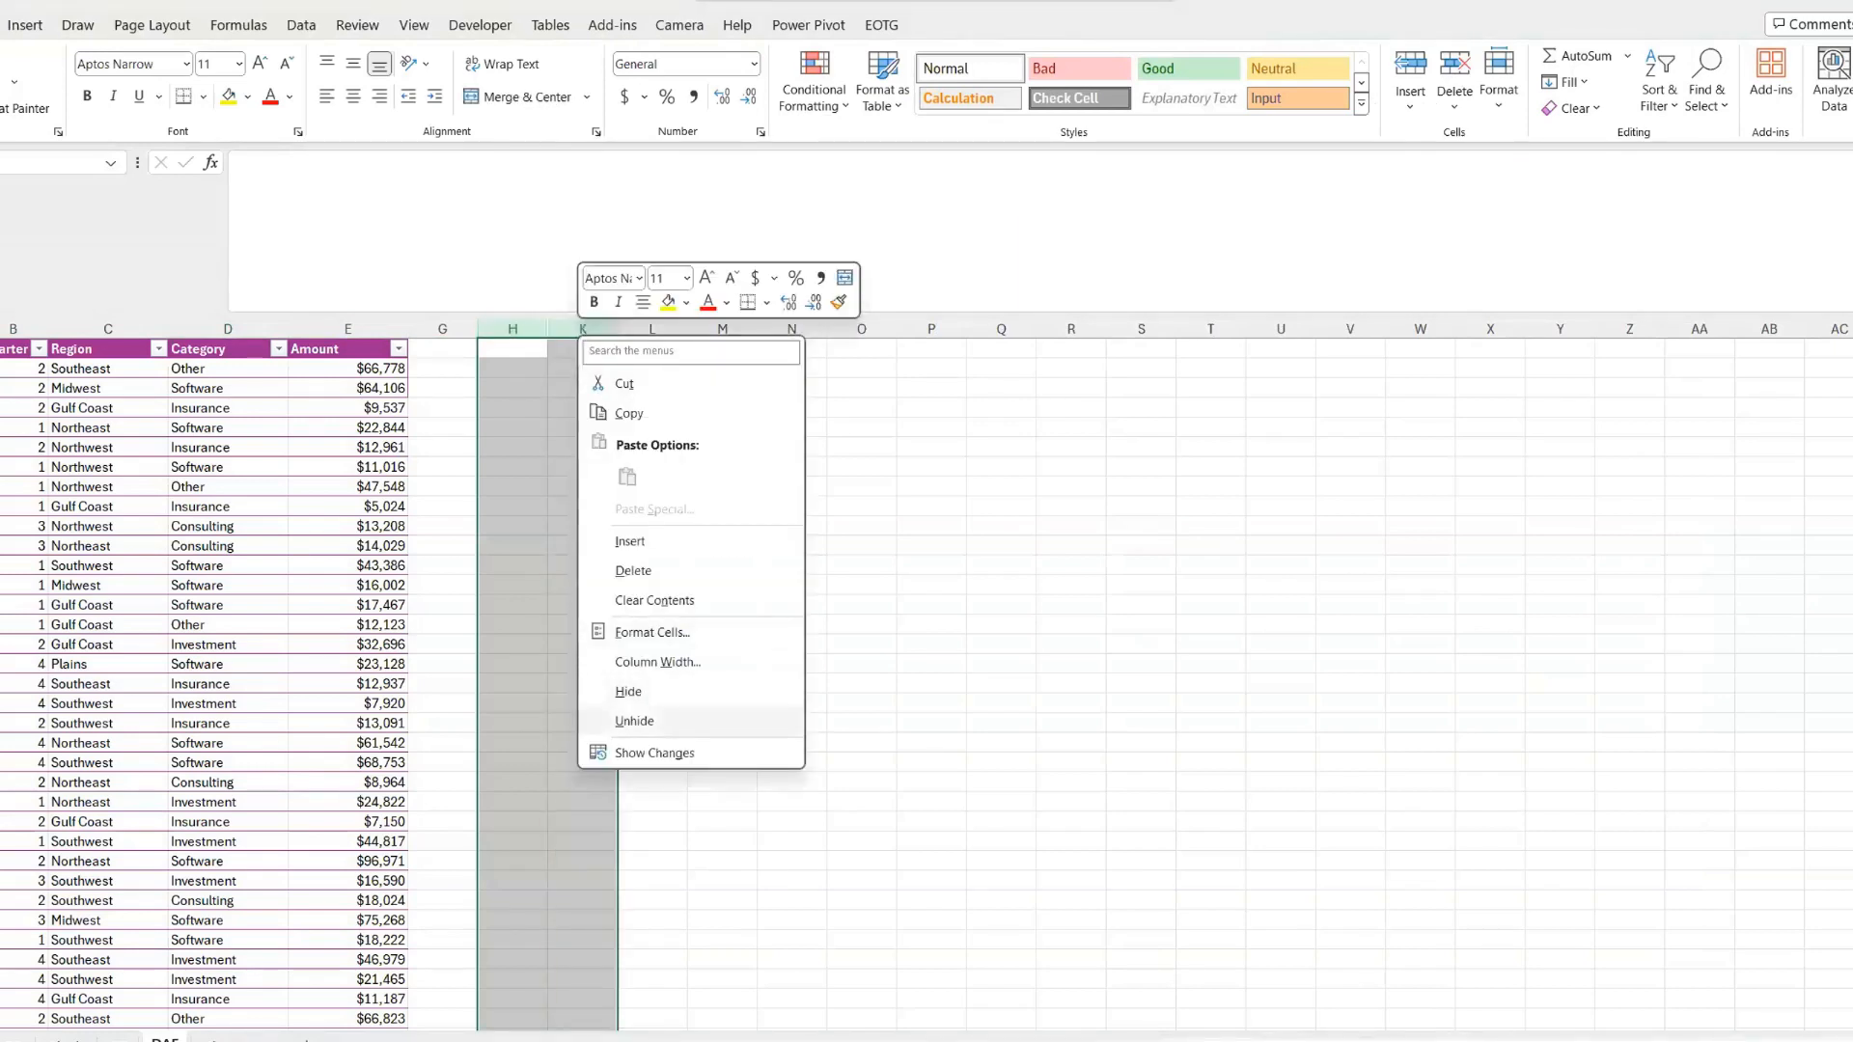
pyautogui.click(634, 721)
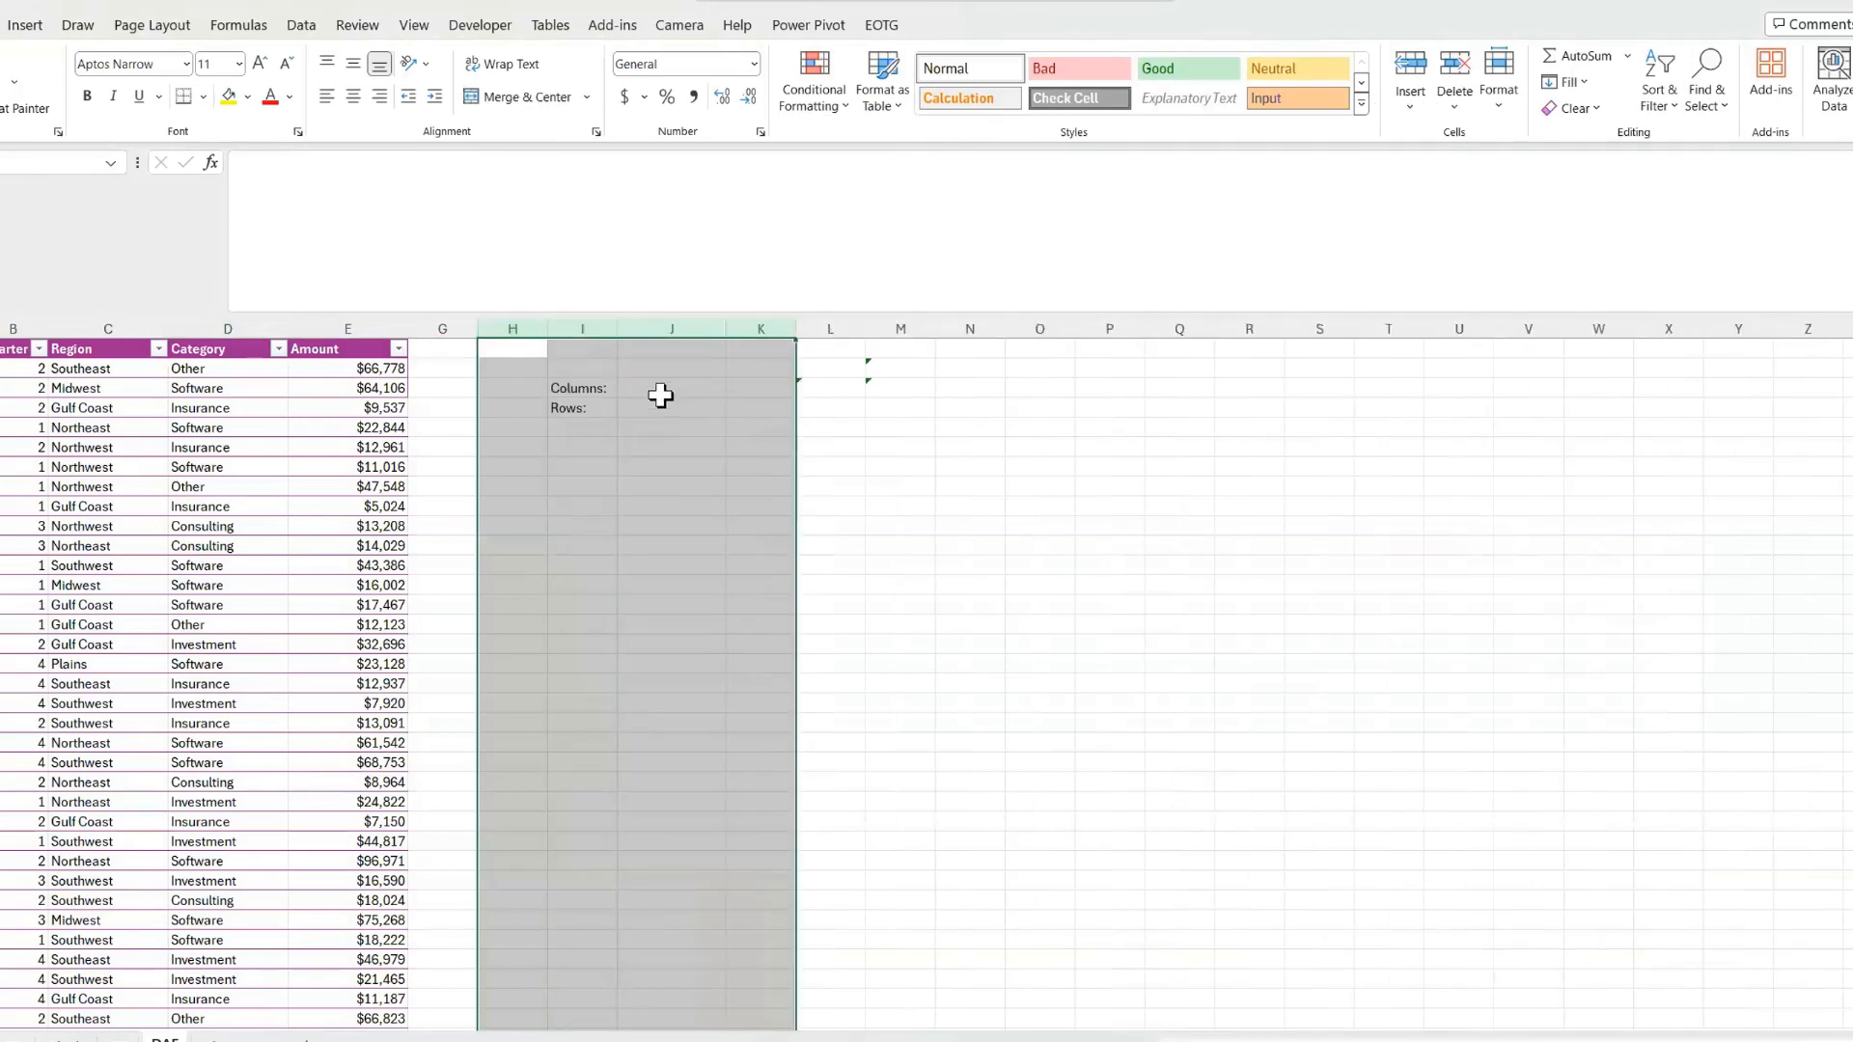
# - Choose Year for Columns and Region for Rows in the report selectors, and change Rows to Category
pyautogui.click(660, 388)
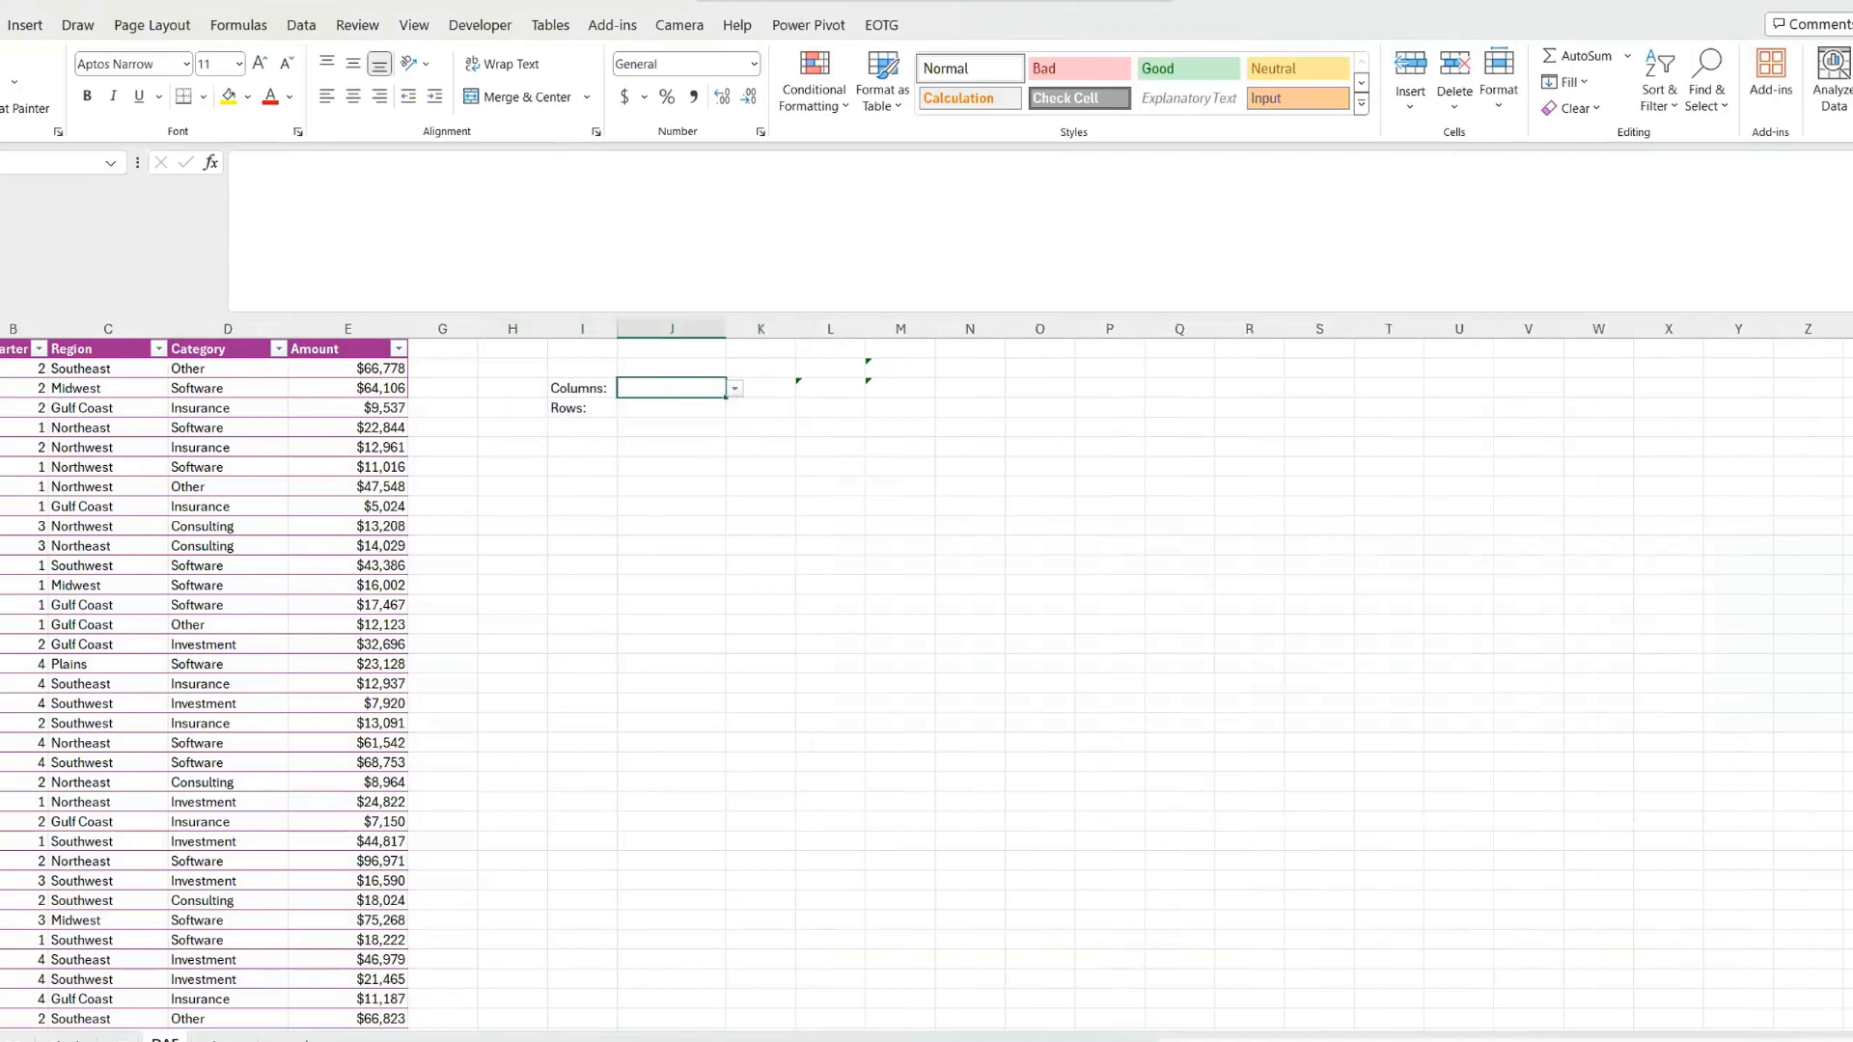
pyautogui.click(650, 409)
pyautogui.click(642, 406)
pyautogui.click(736, 409)
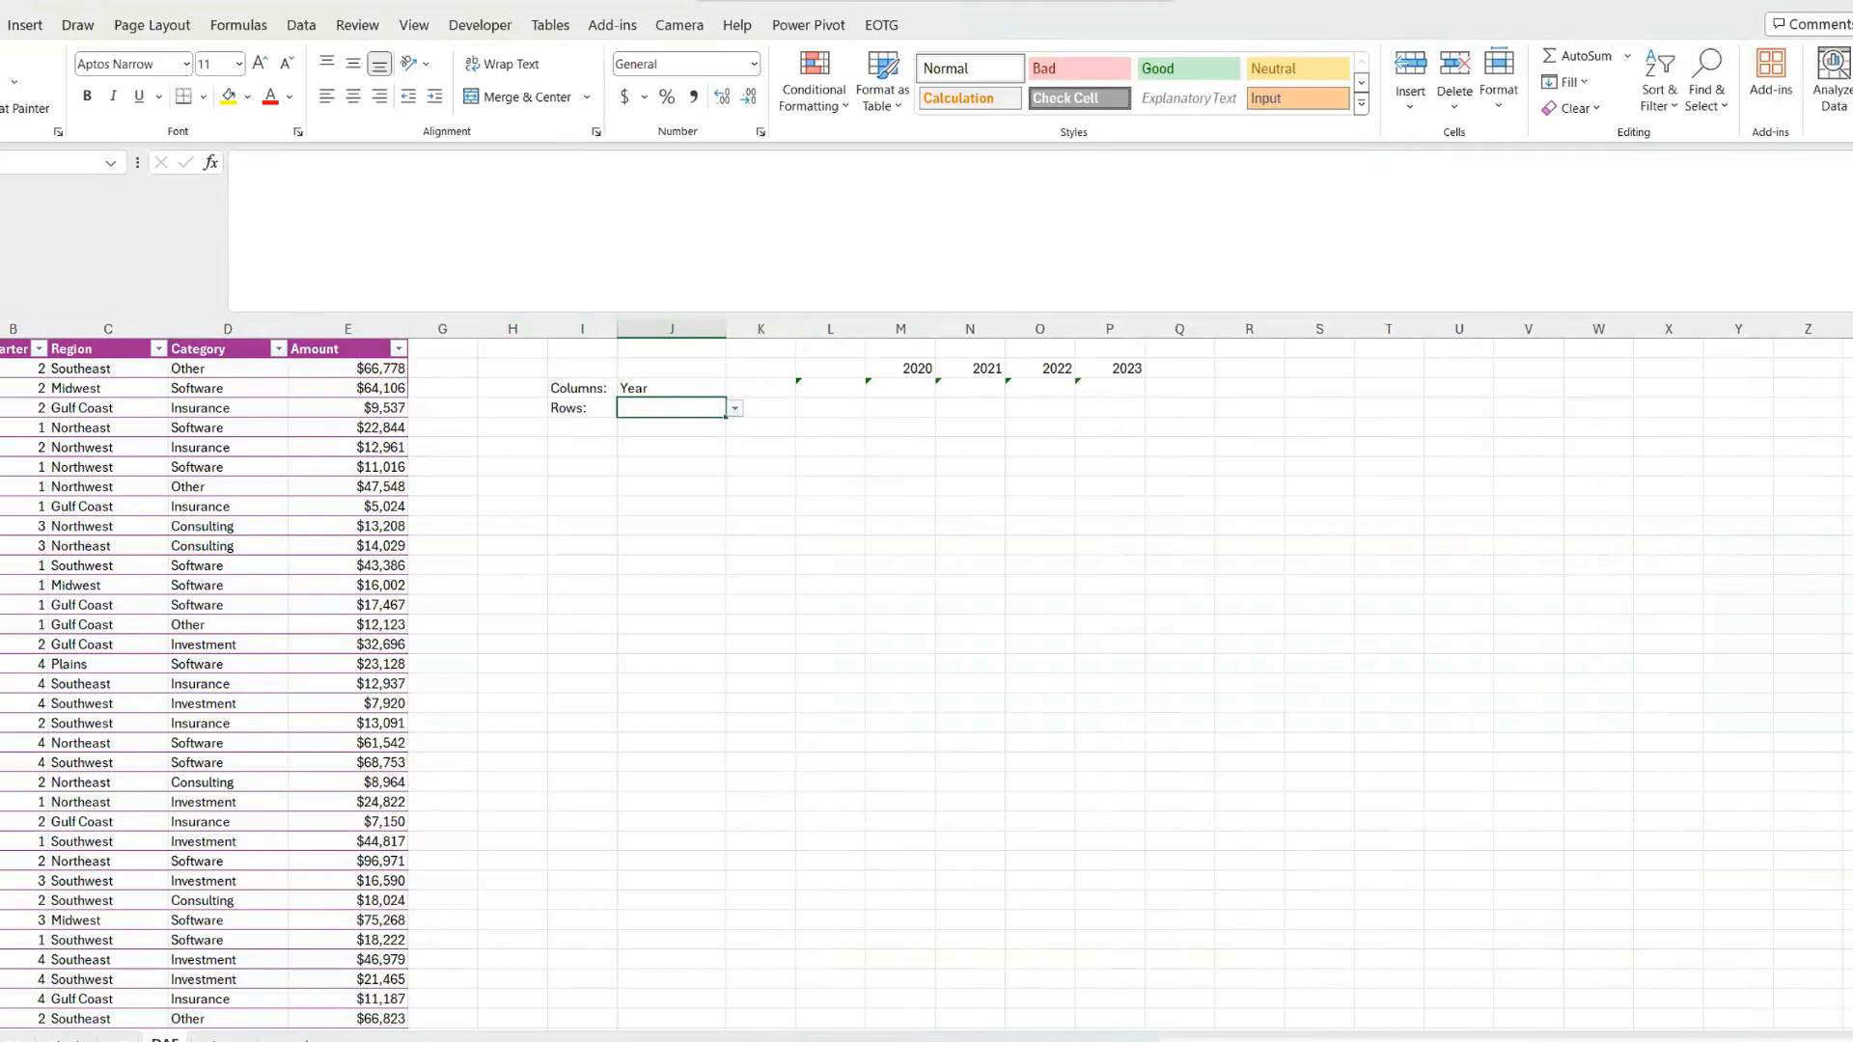
pyautogui.click(662, 438)
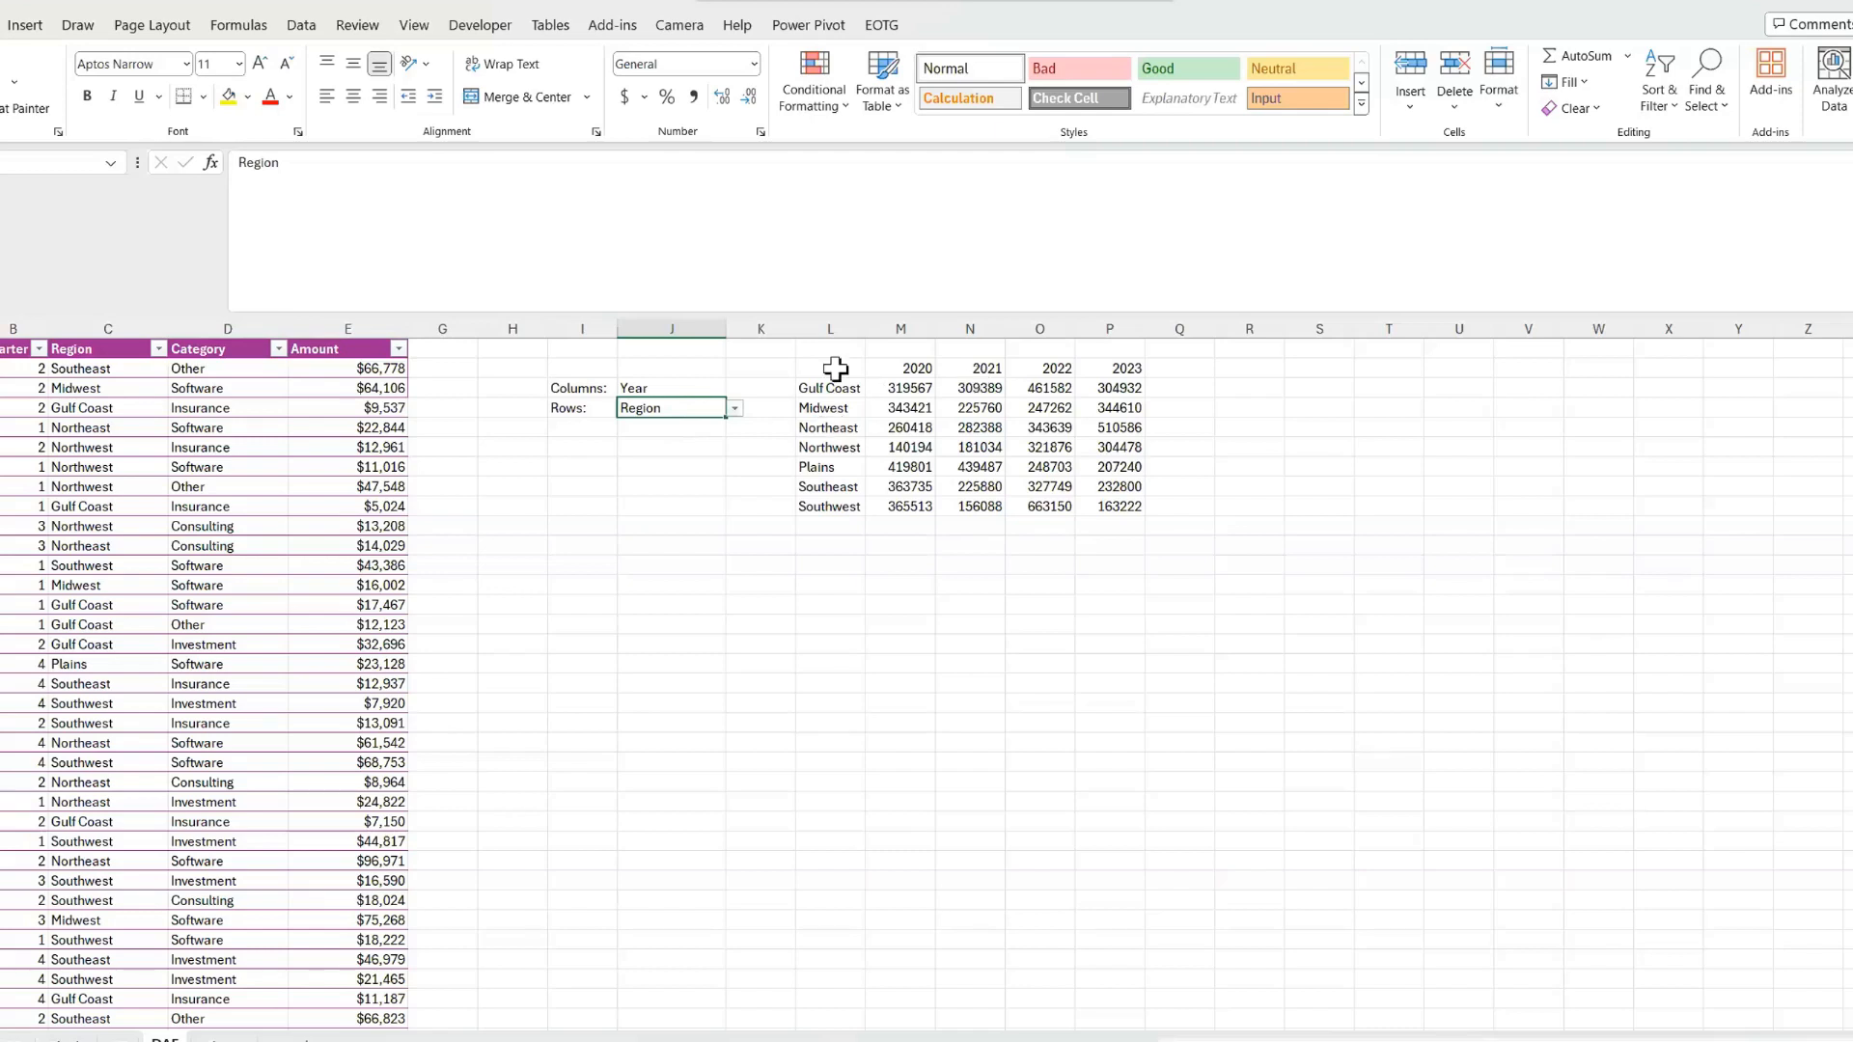
pyautogui.click(736, 410)
pyautogui.click(657, 448)
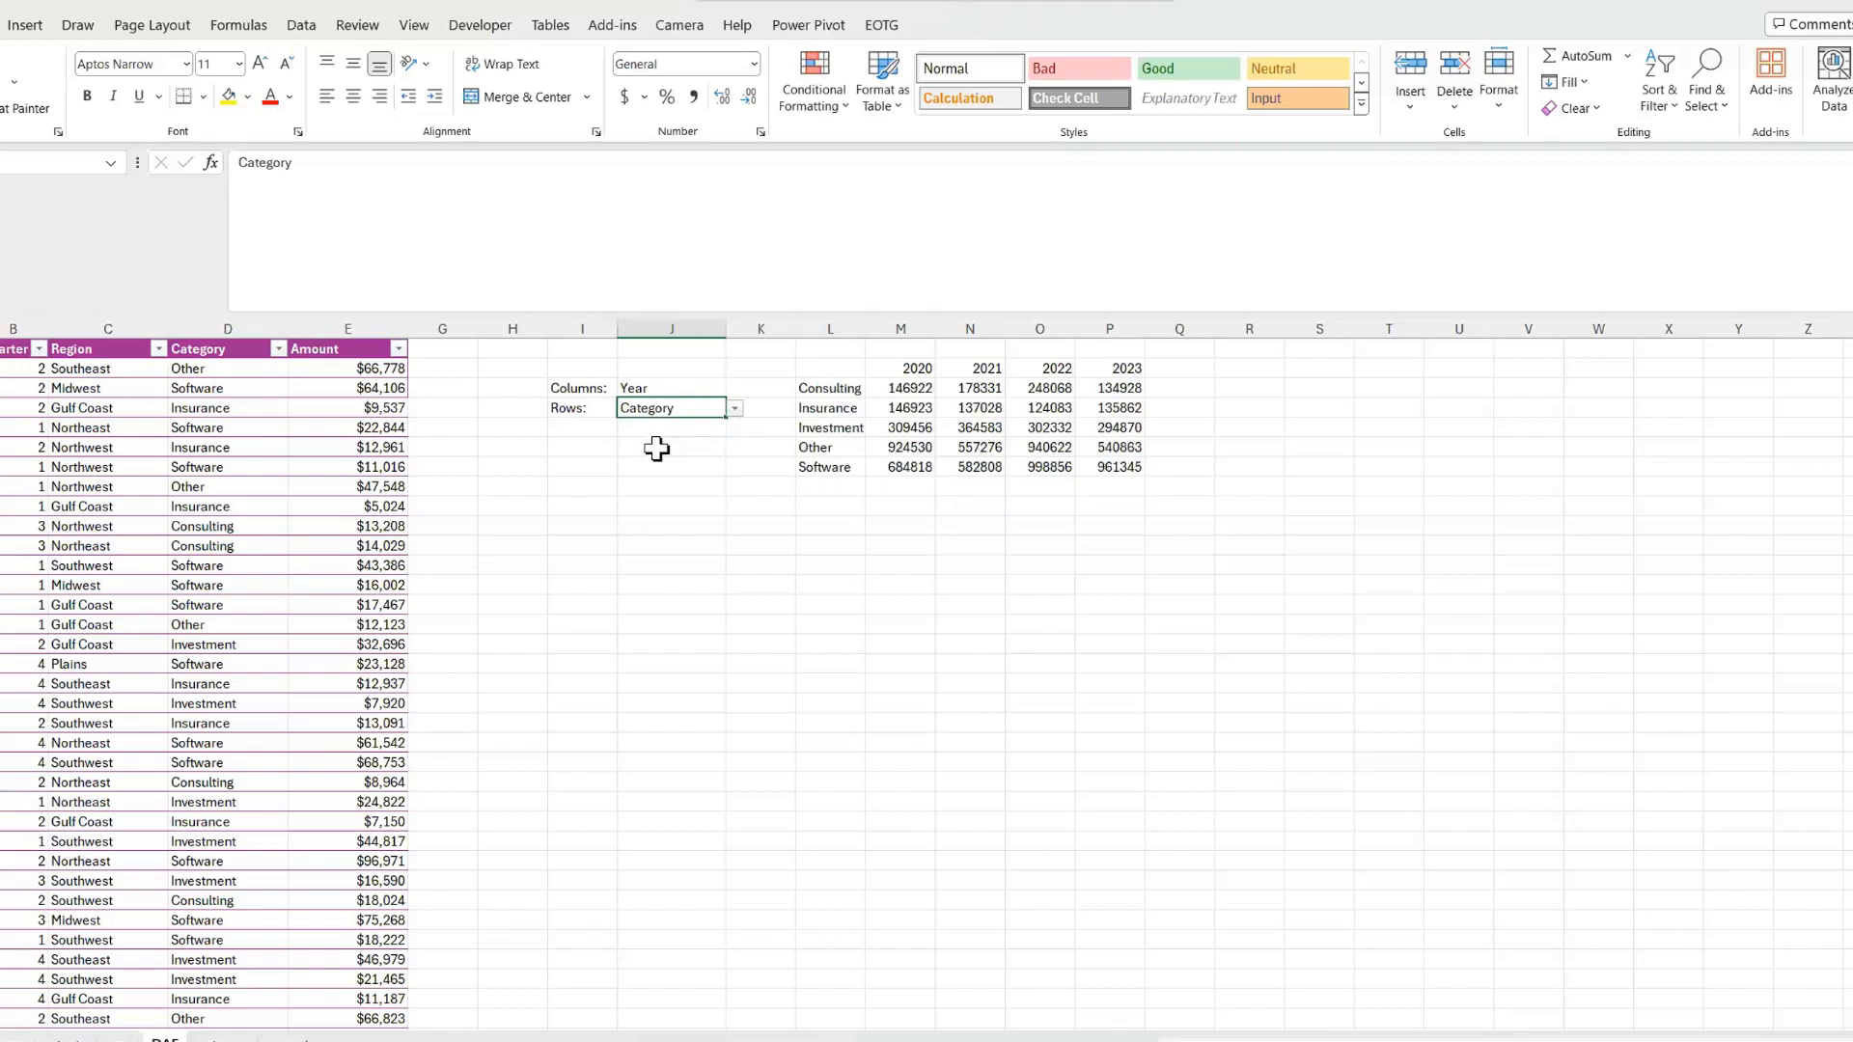
# - Inspect the SUMIFS formula in M3, examining its IF part that chooses between the Category and Region columns
pyautogui.click(901, 389)
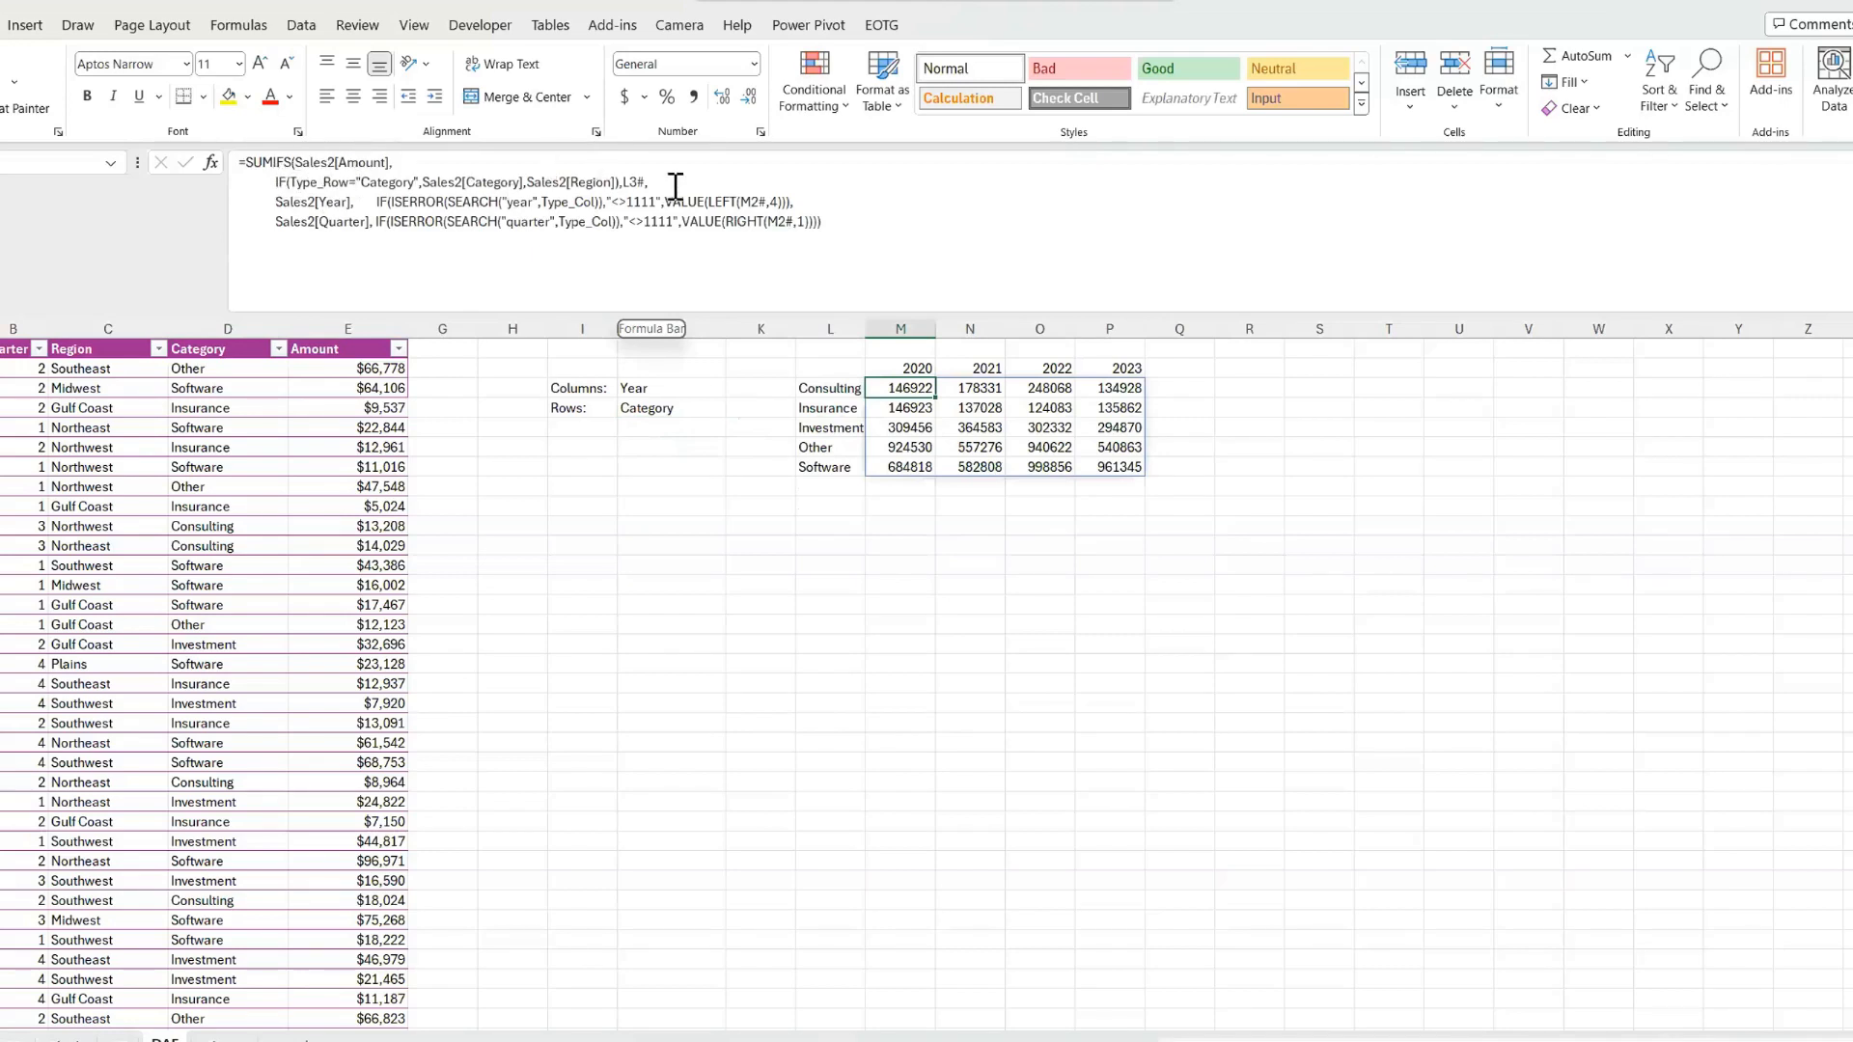
pyautogui.moveTo(675, 183); pyautogui.dragTo(251, 183)
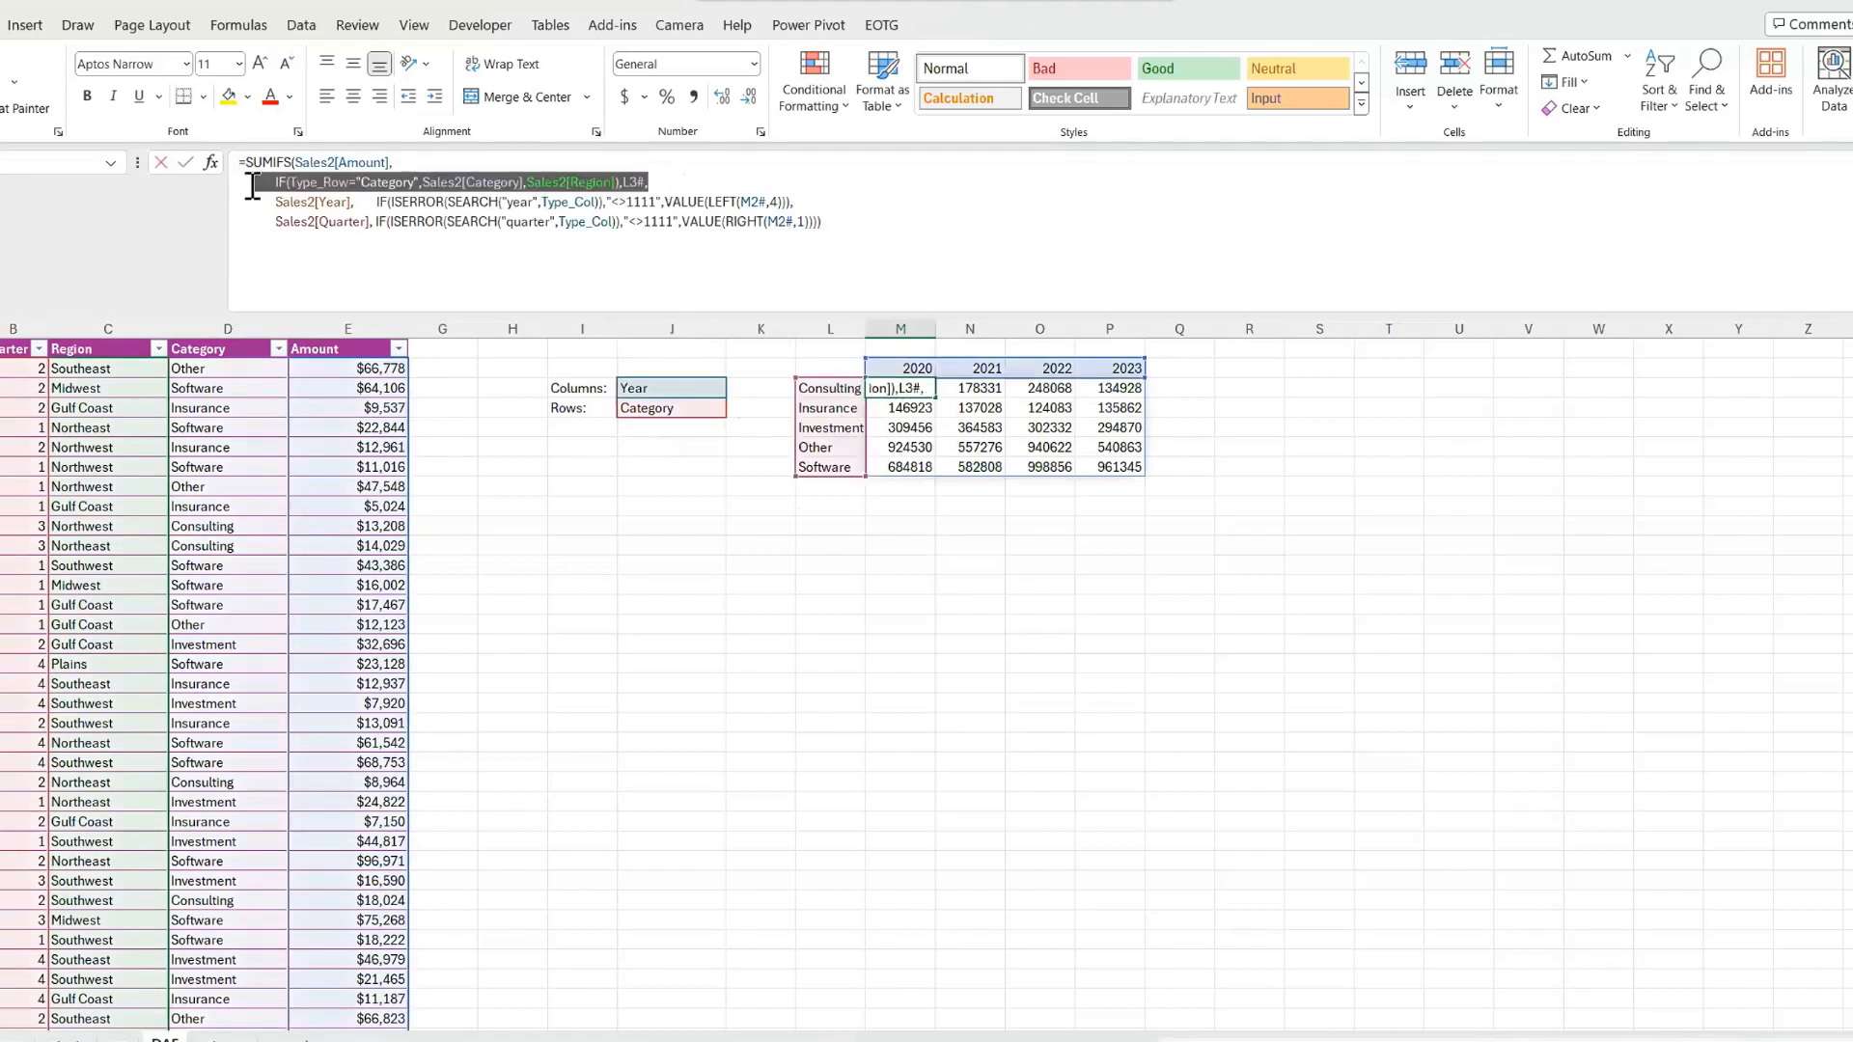
pyautogui.press('Escape')
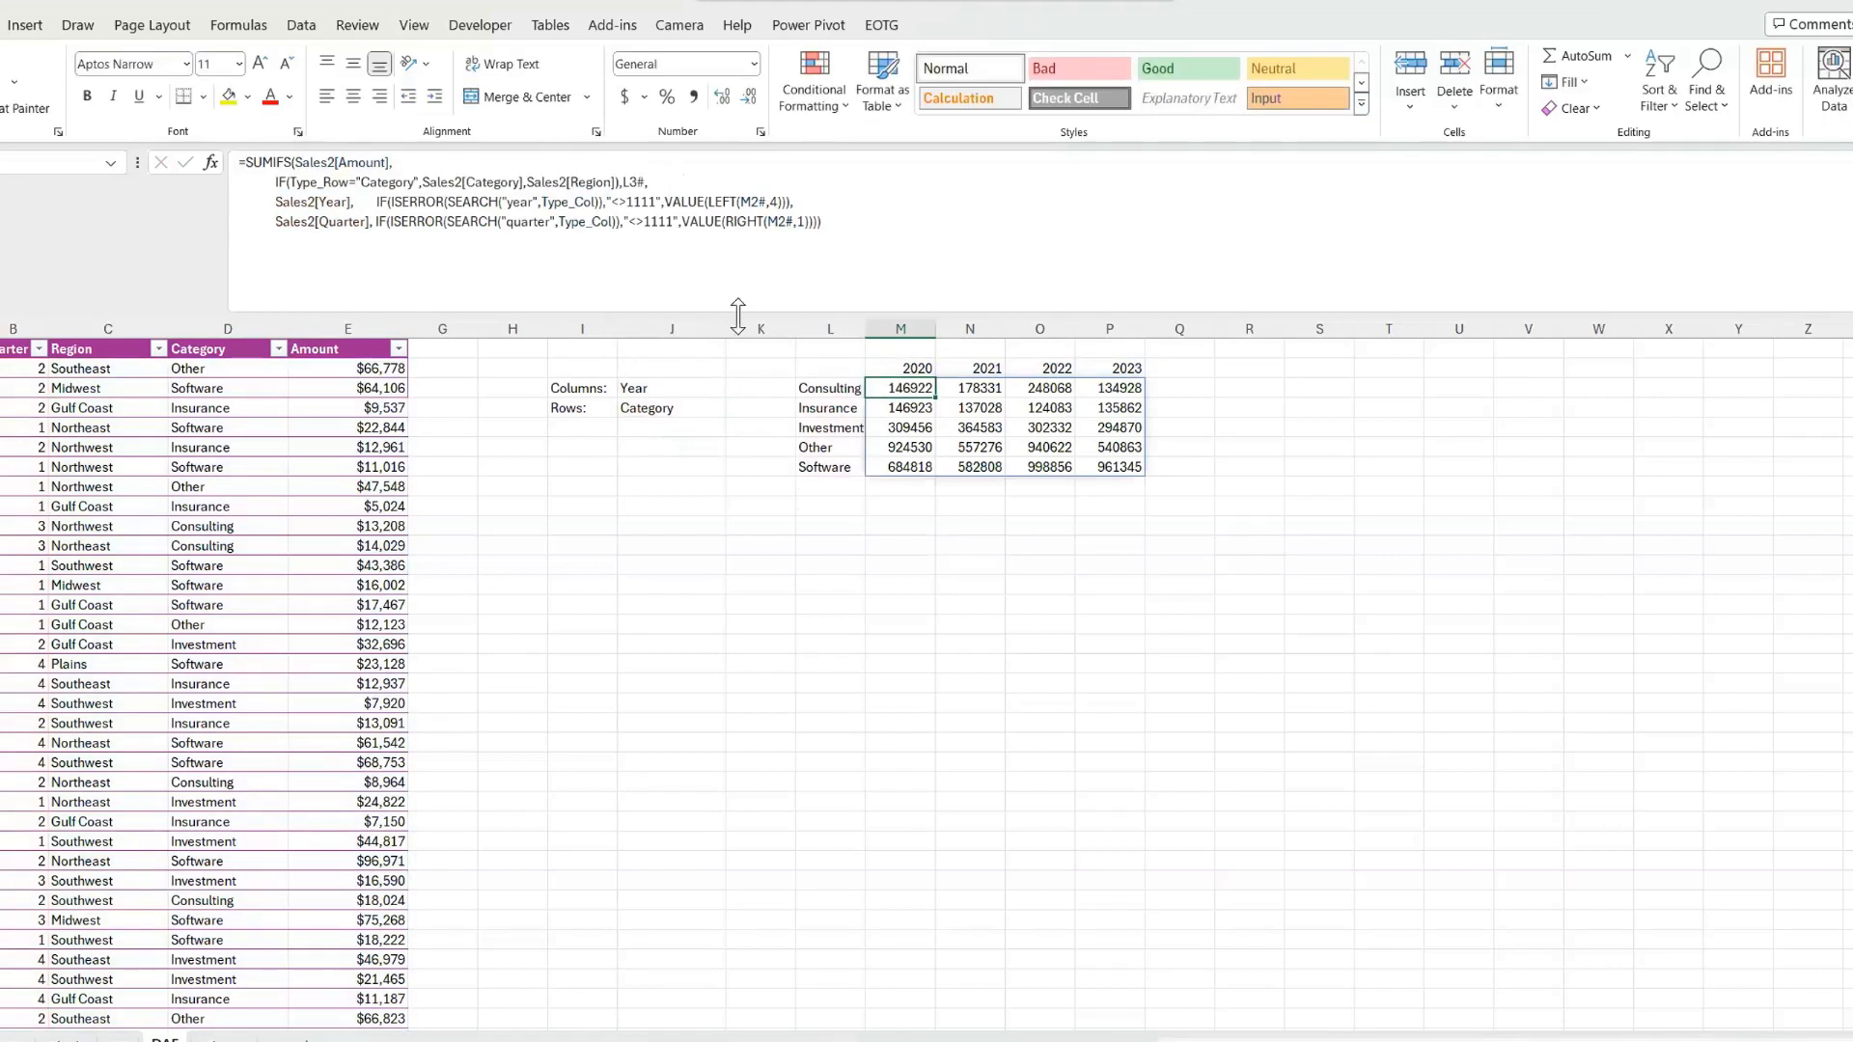
# - Inspect the IFS formula in L3, examining the condition that lists the sorted unique regions
pyautogui.click(801, 382)
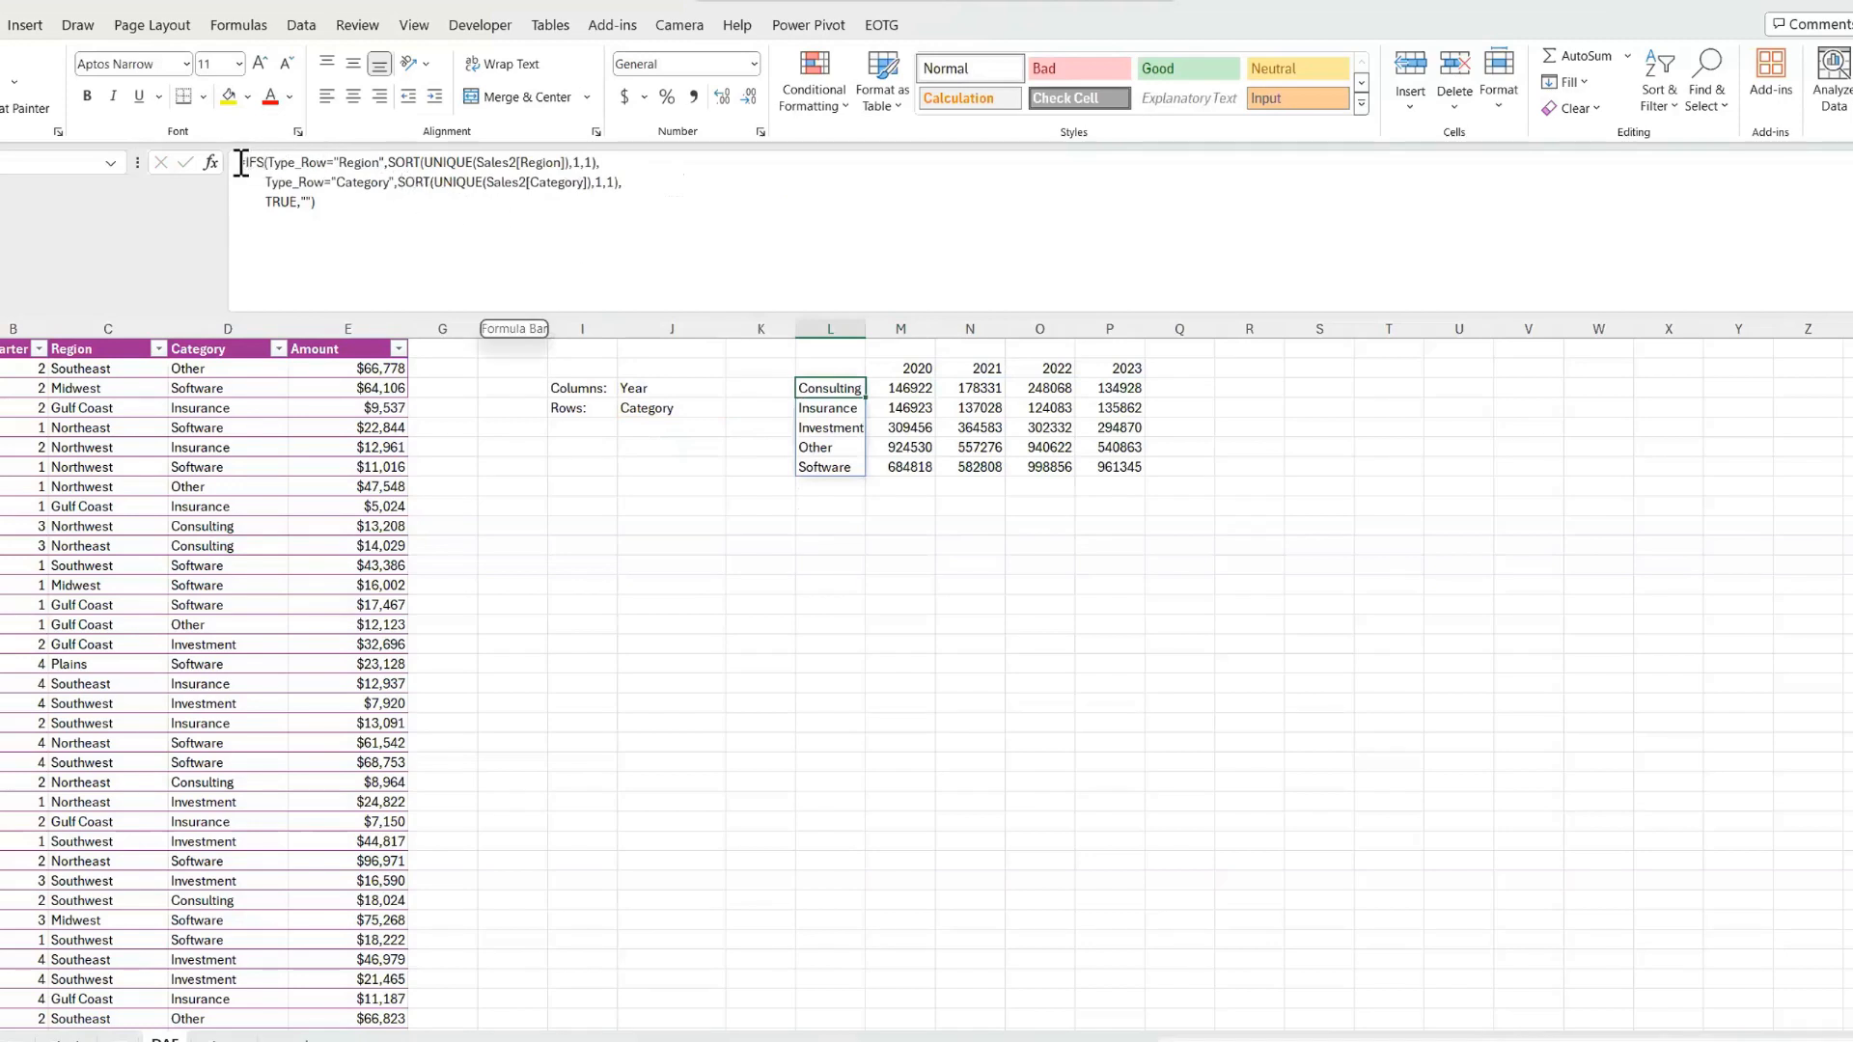
pyautogui.moveTo(242, 163); pyautogui.dragTo(629, 158)
pyautogui.click(633, 157)
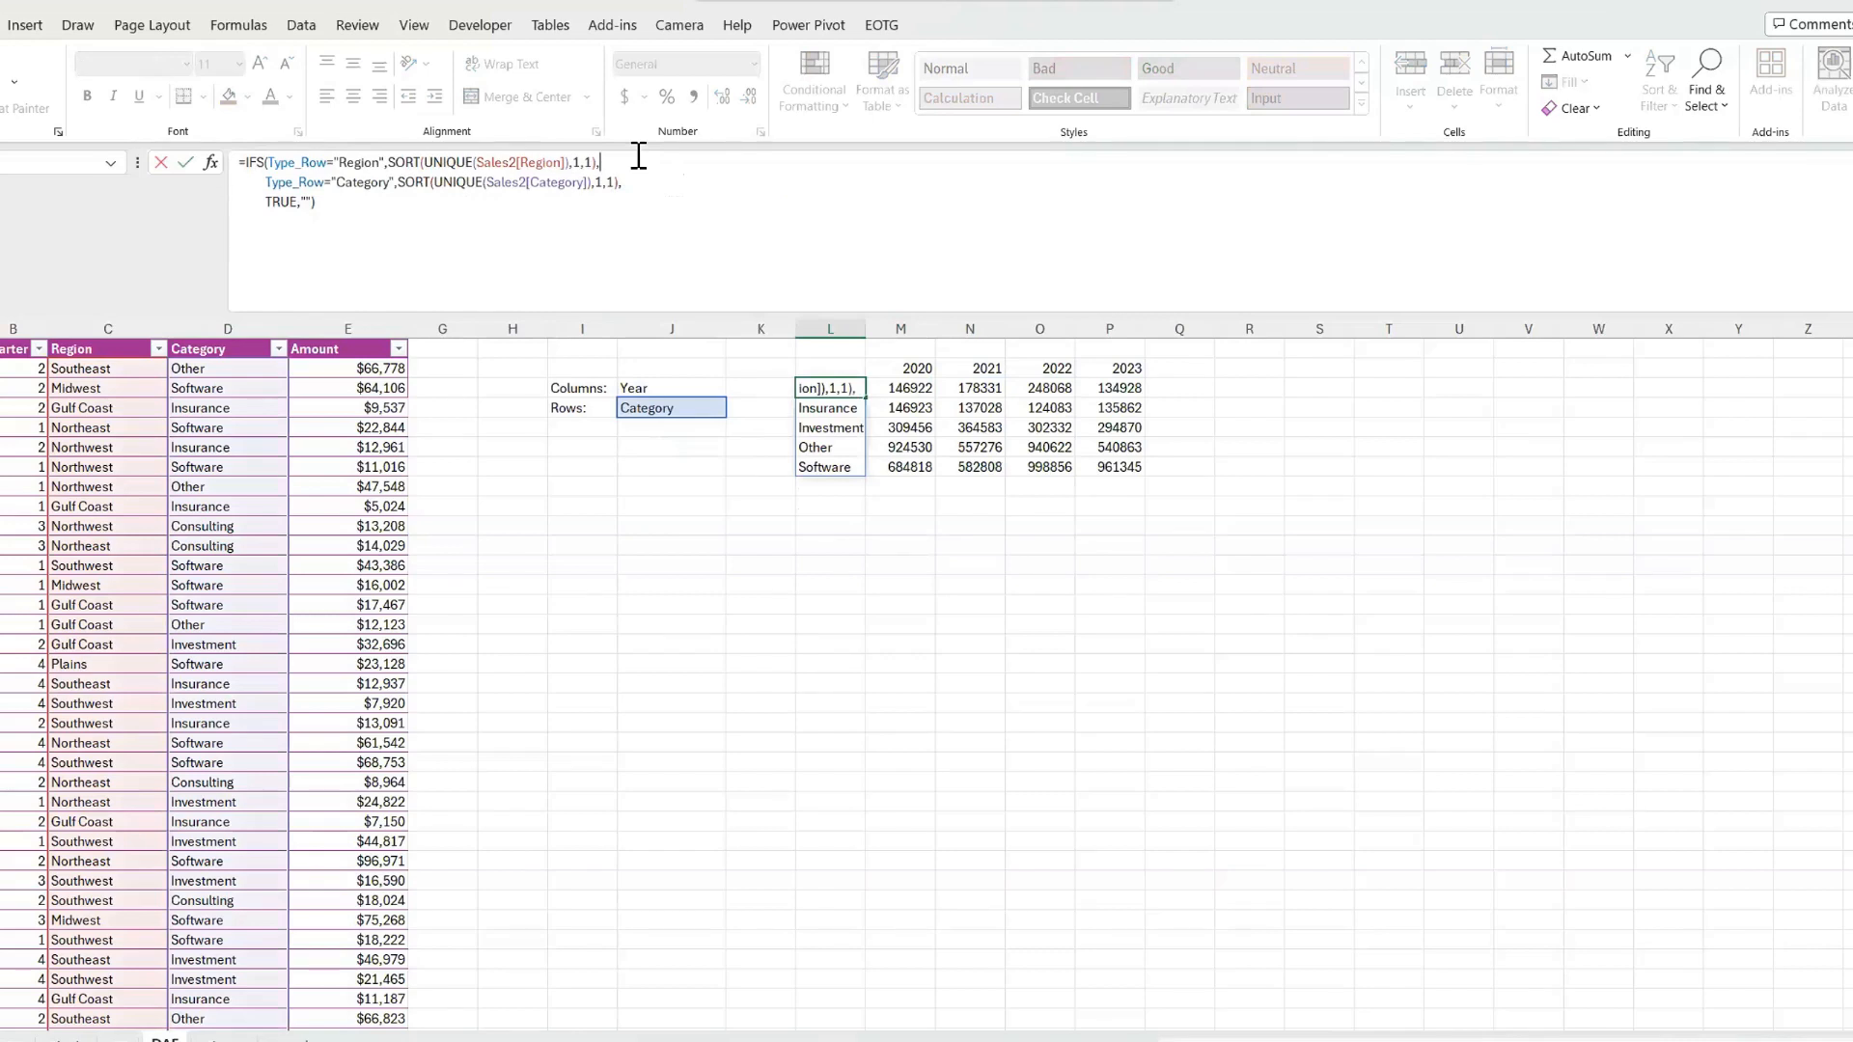
pyautogui.hotkey('shift', 'Home')
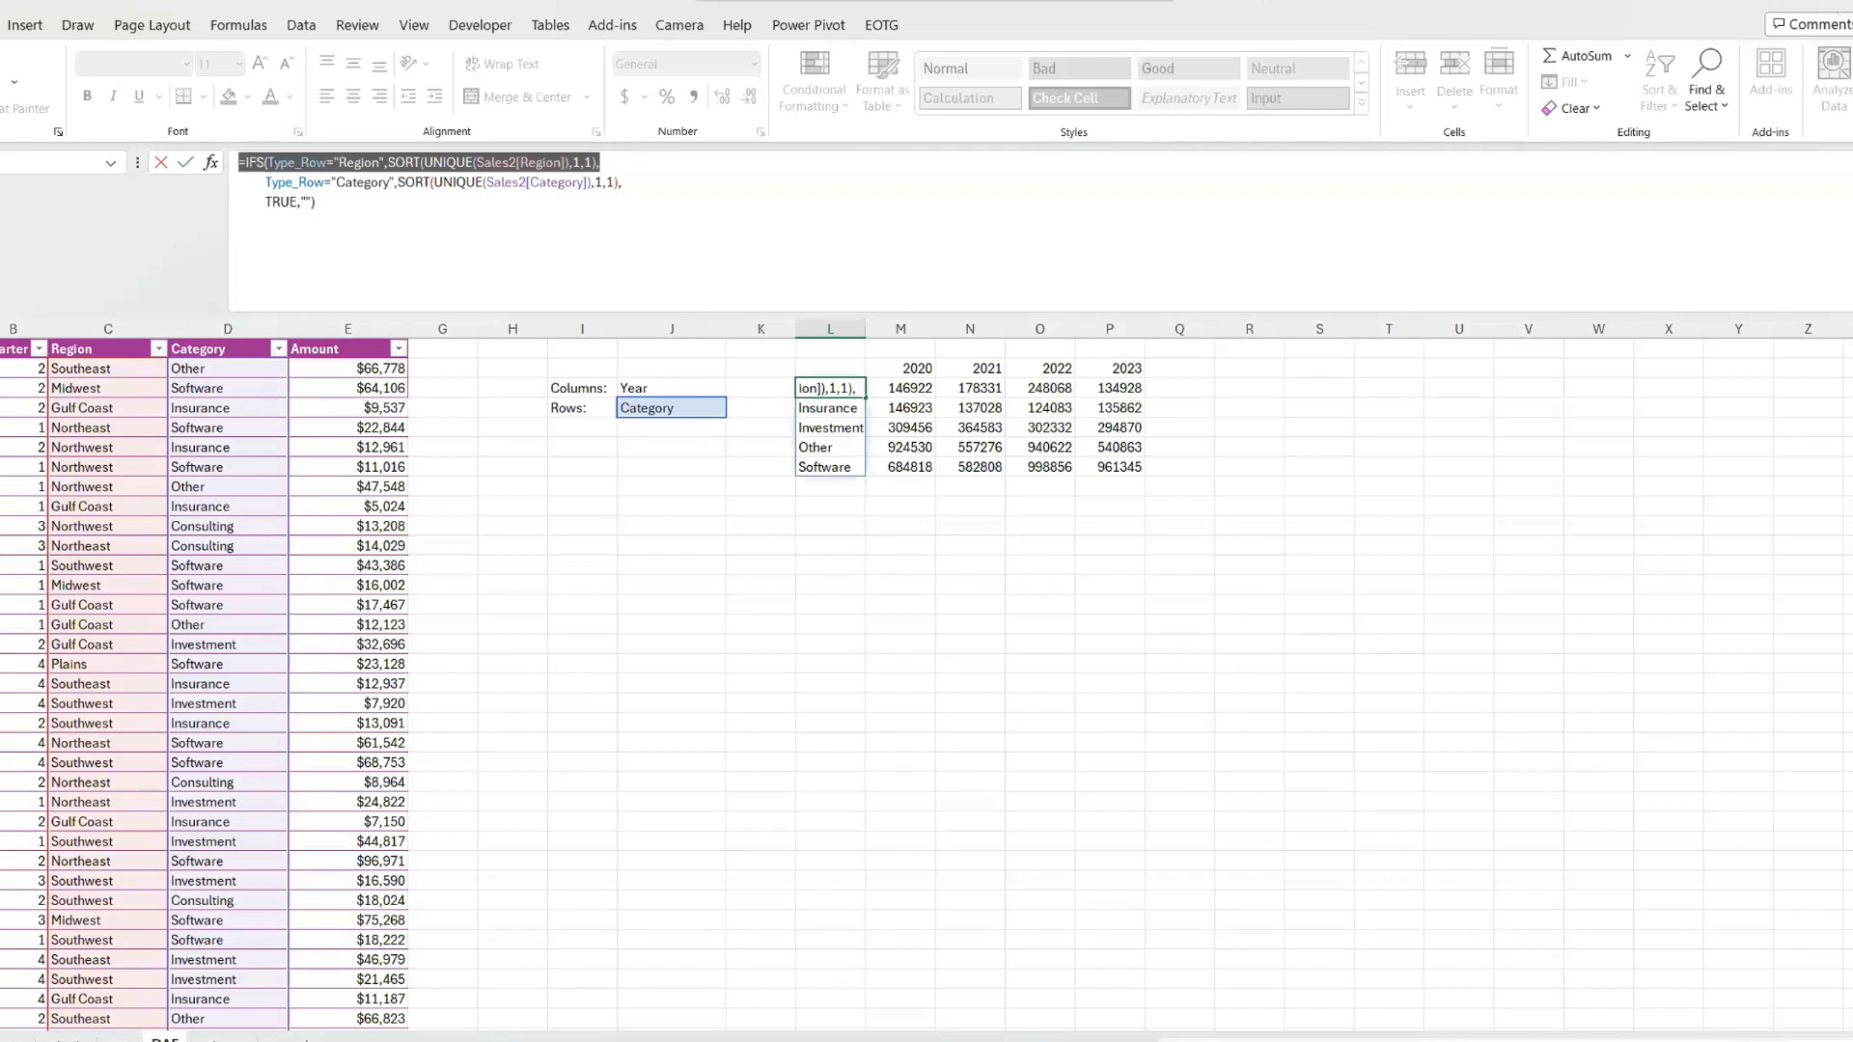
# - Switch to the Graduate vs NoAm Turnover, Headcount workbook and inspect the monthly flag formulas in column H of the Headcount report
pyautogui.hotkey('alt', 'Tab')
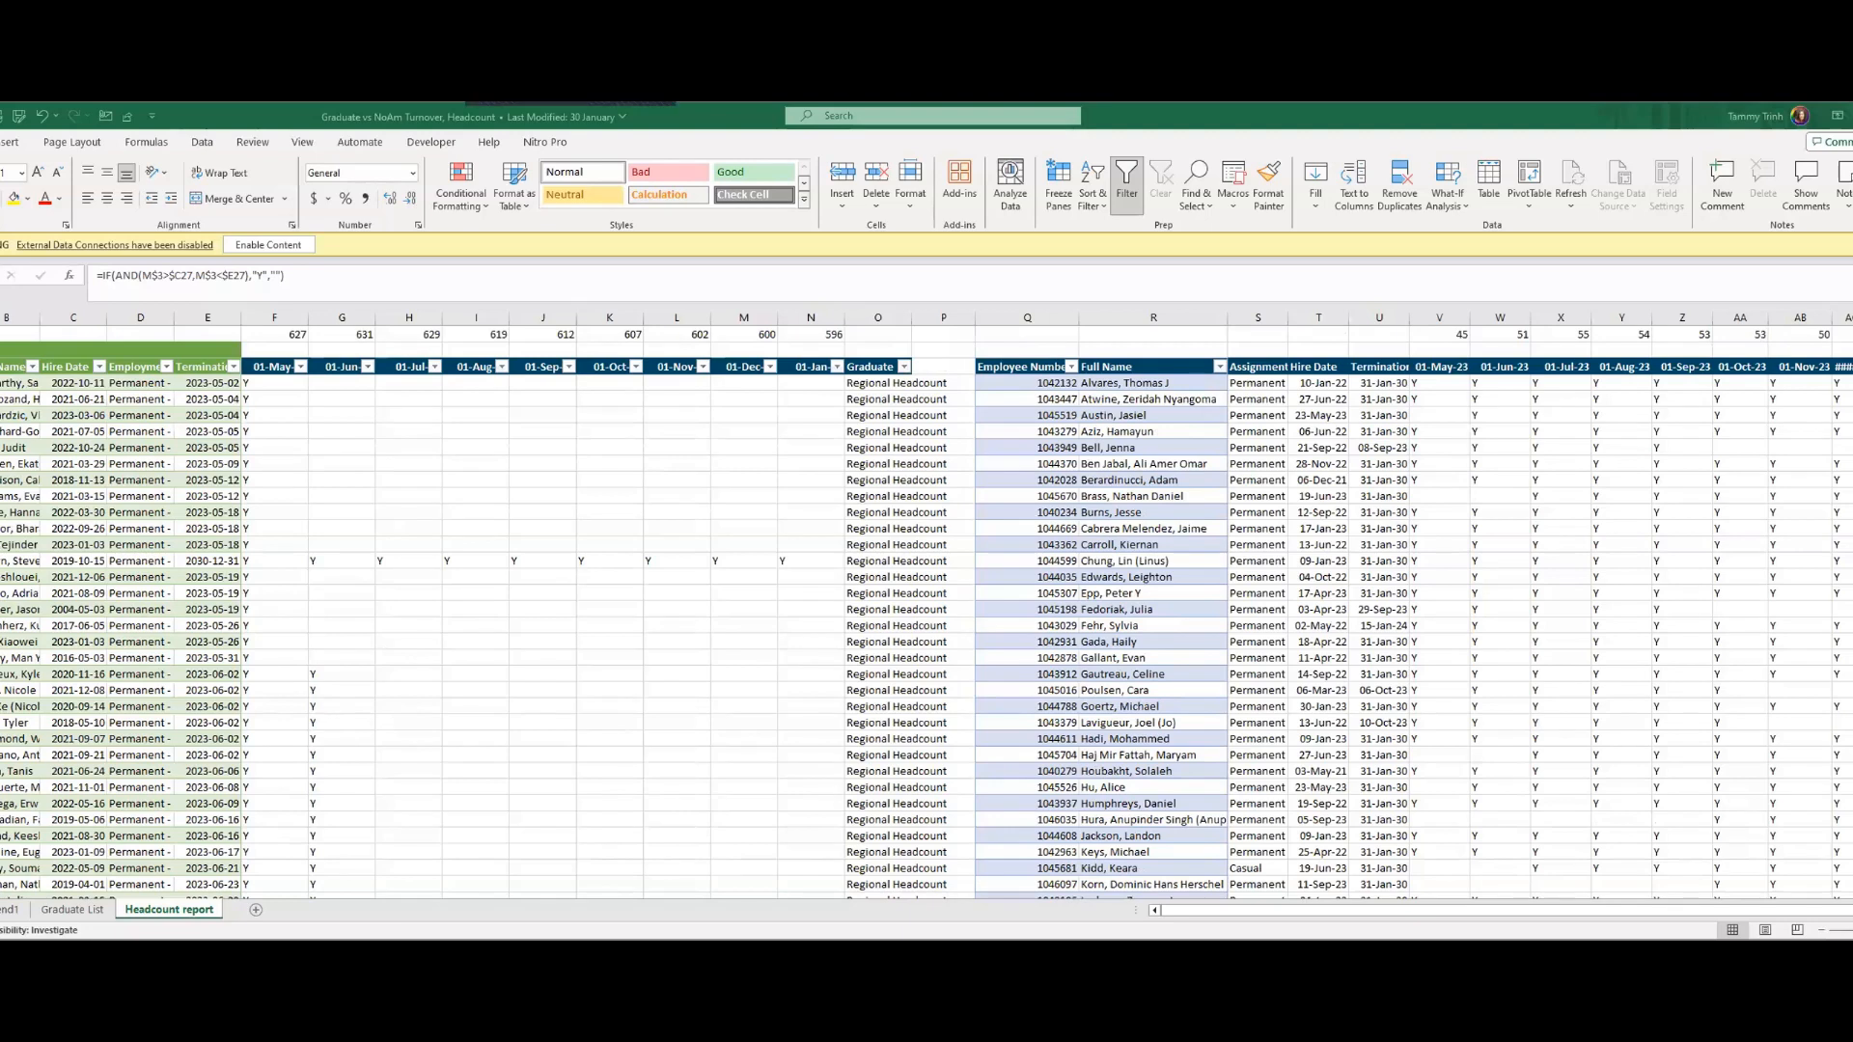
pyautogui.moveTo(0, 318); pyautogui.dragTo(136, 360)
pyautogui.click(0, 366)
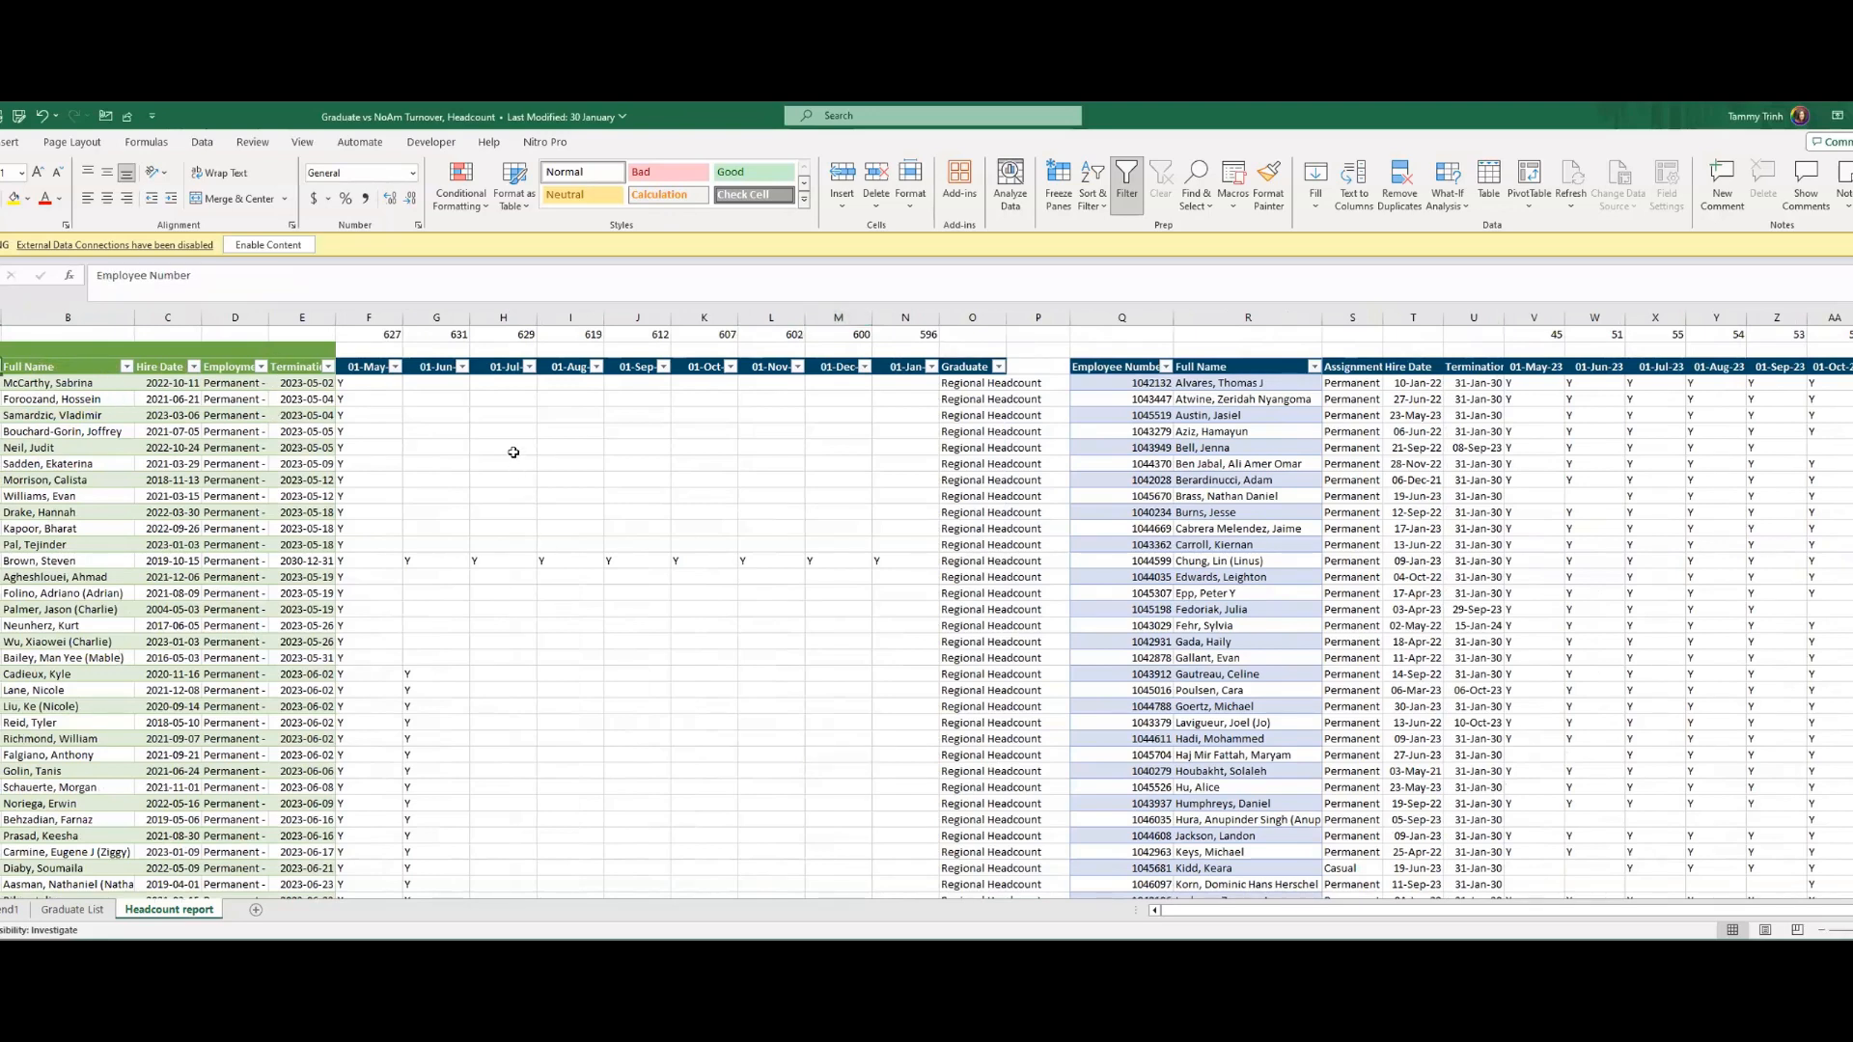
pyautogui.click(475, 463)
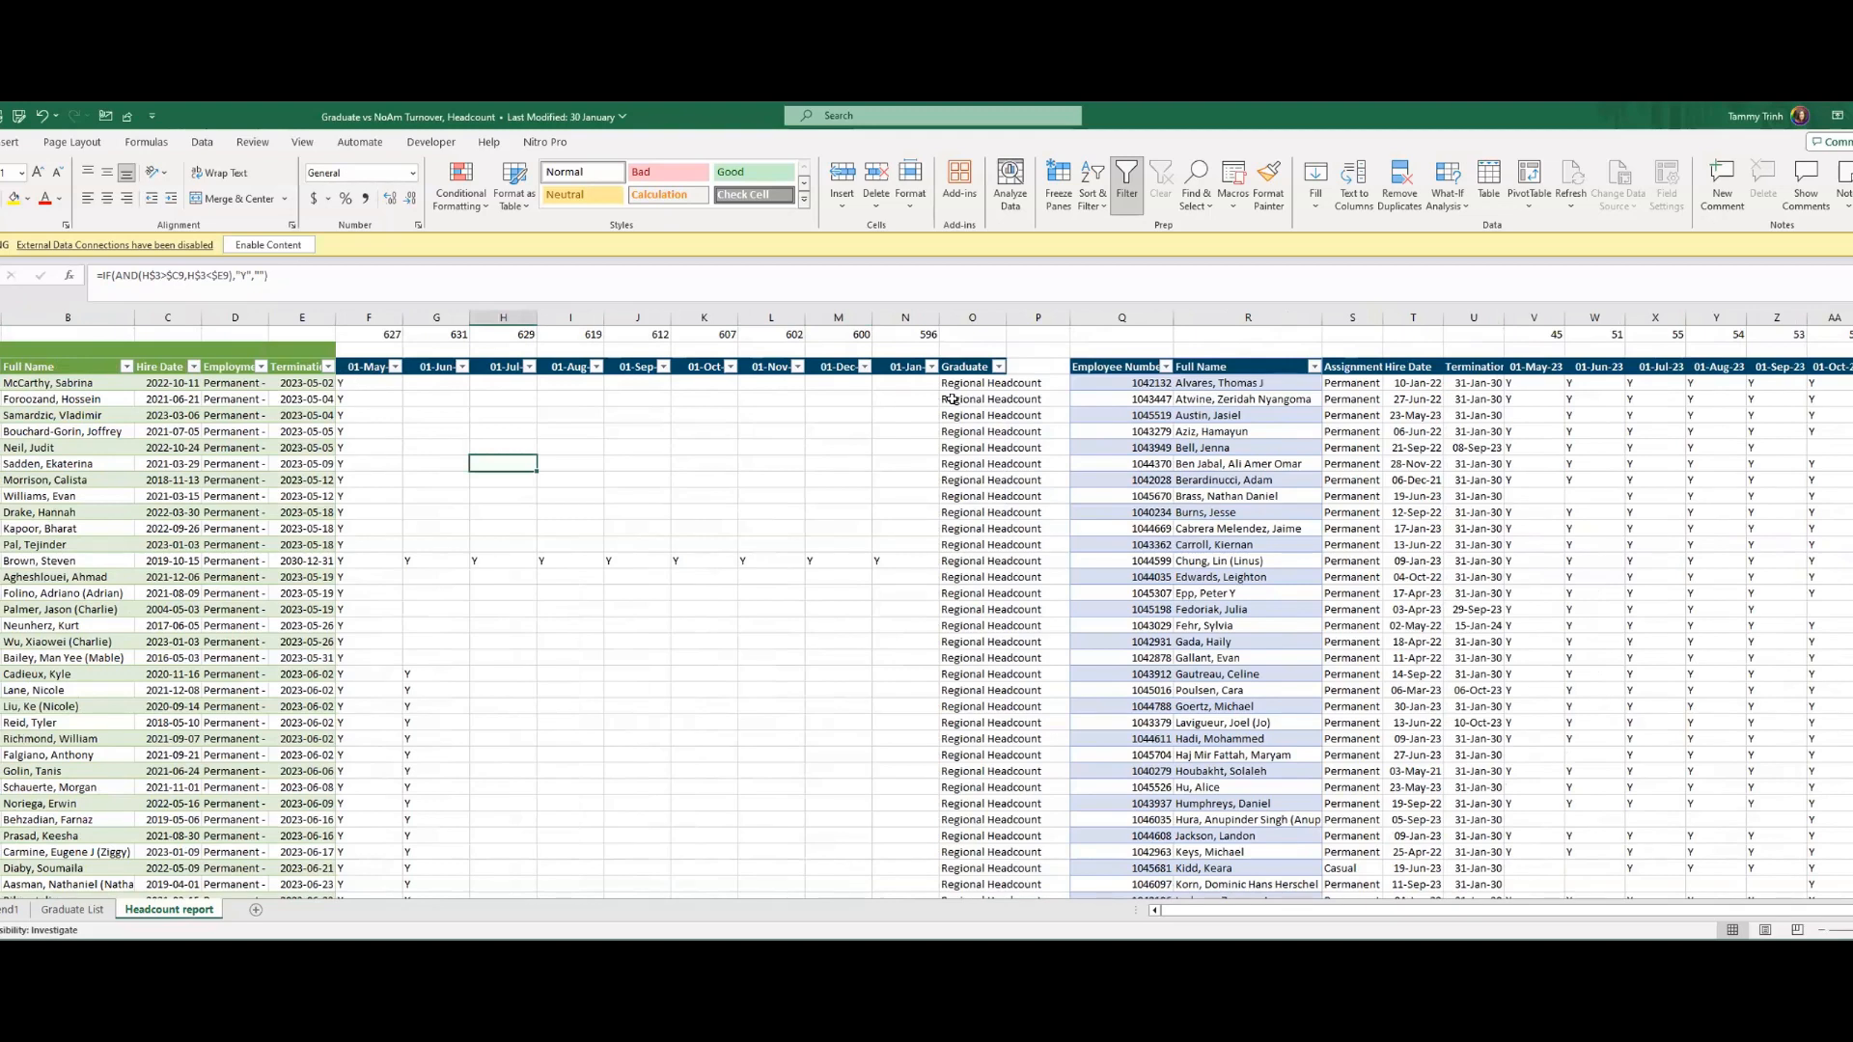
pyautogui.click(475, 526)
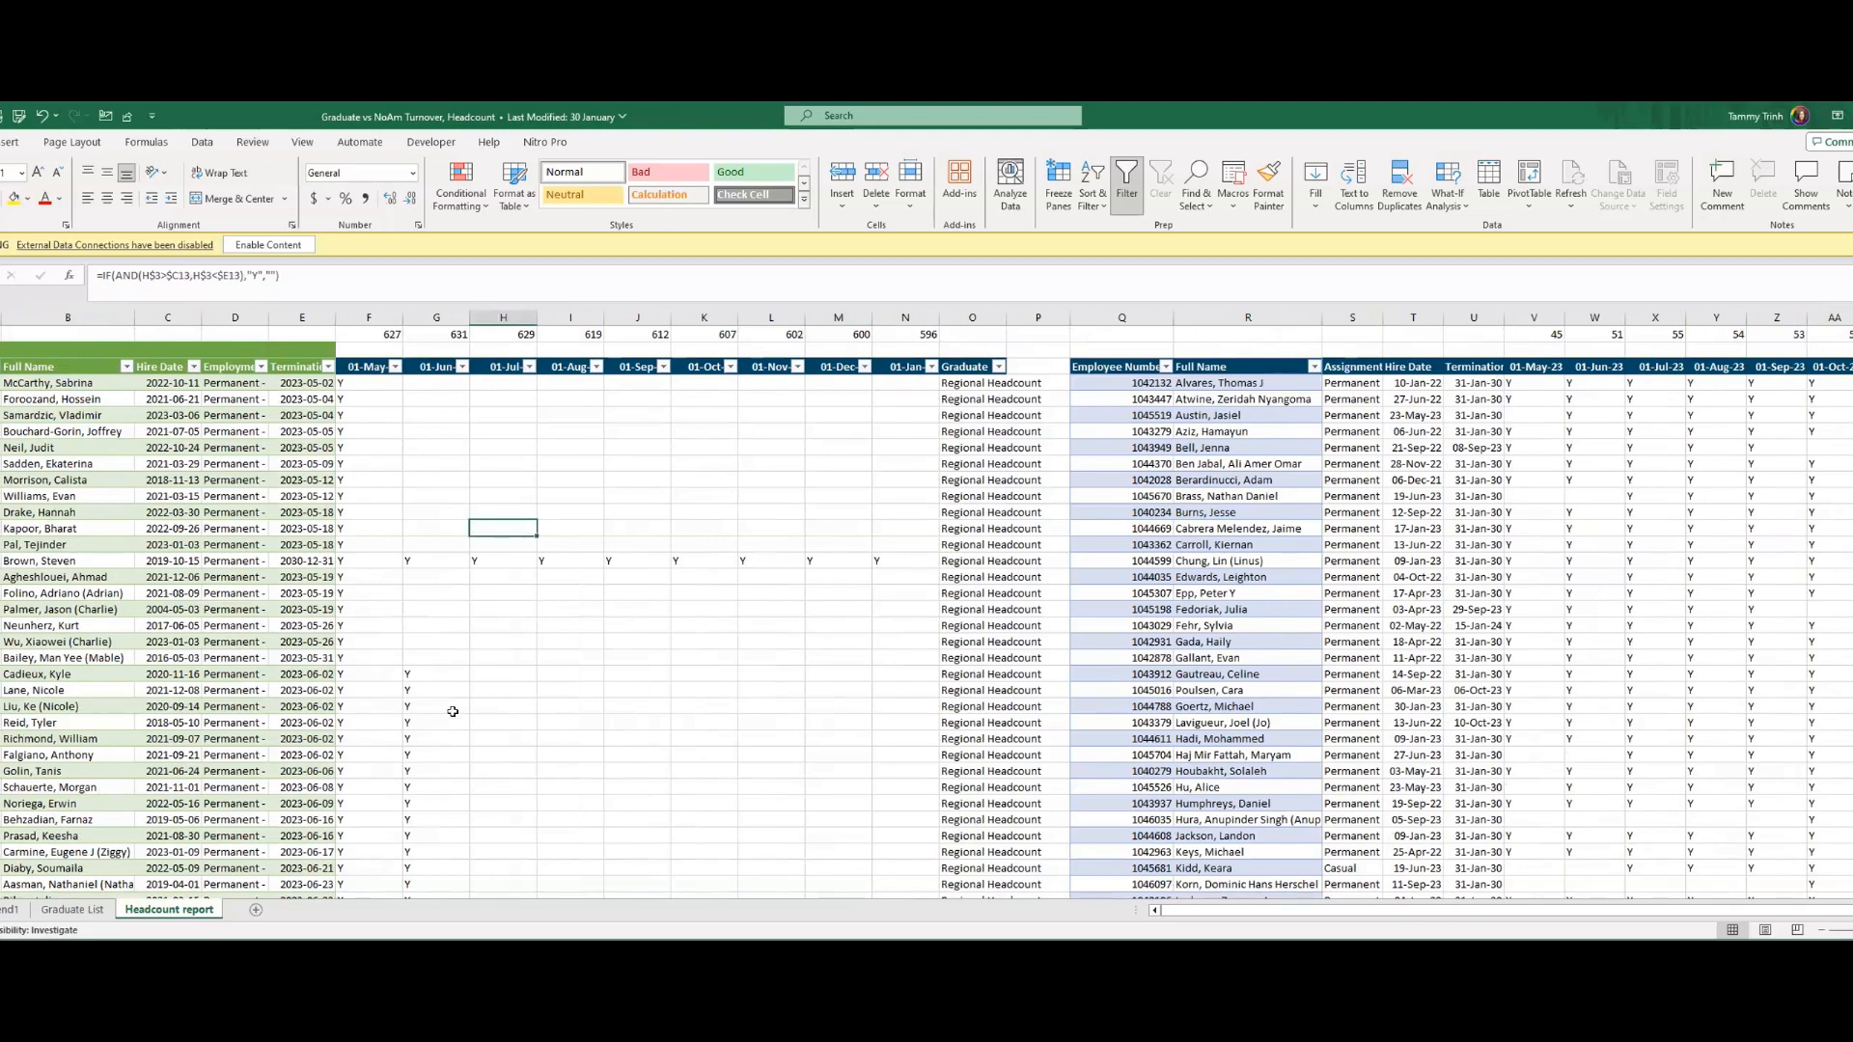
# - Review the employees' monthly Y flags down the regional list and check the formula behind the 01-May header
pyautogui.scroll(-2, 453, 712)
pyautogui.scroll(-15, 453, 711)
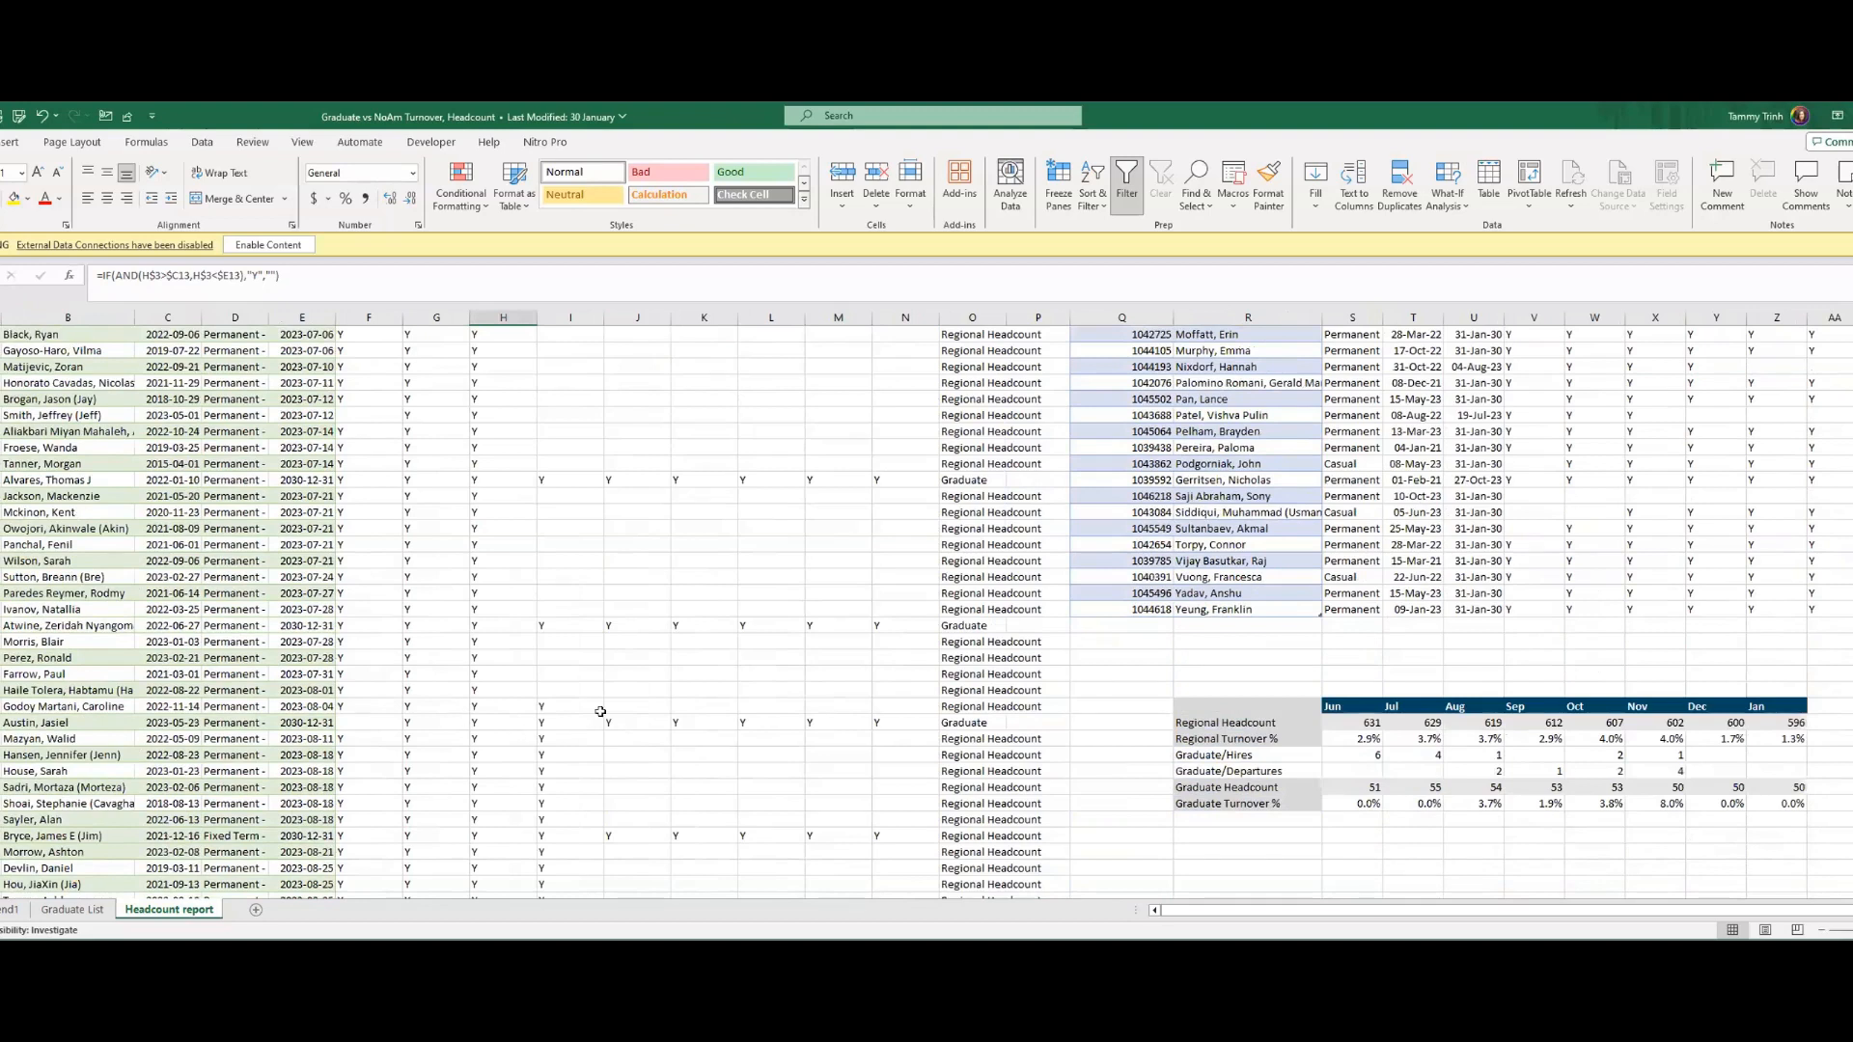
pyautogui.scroll(9, 408, 645)
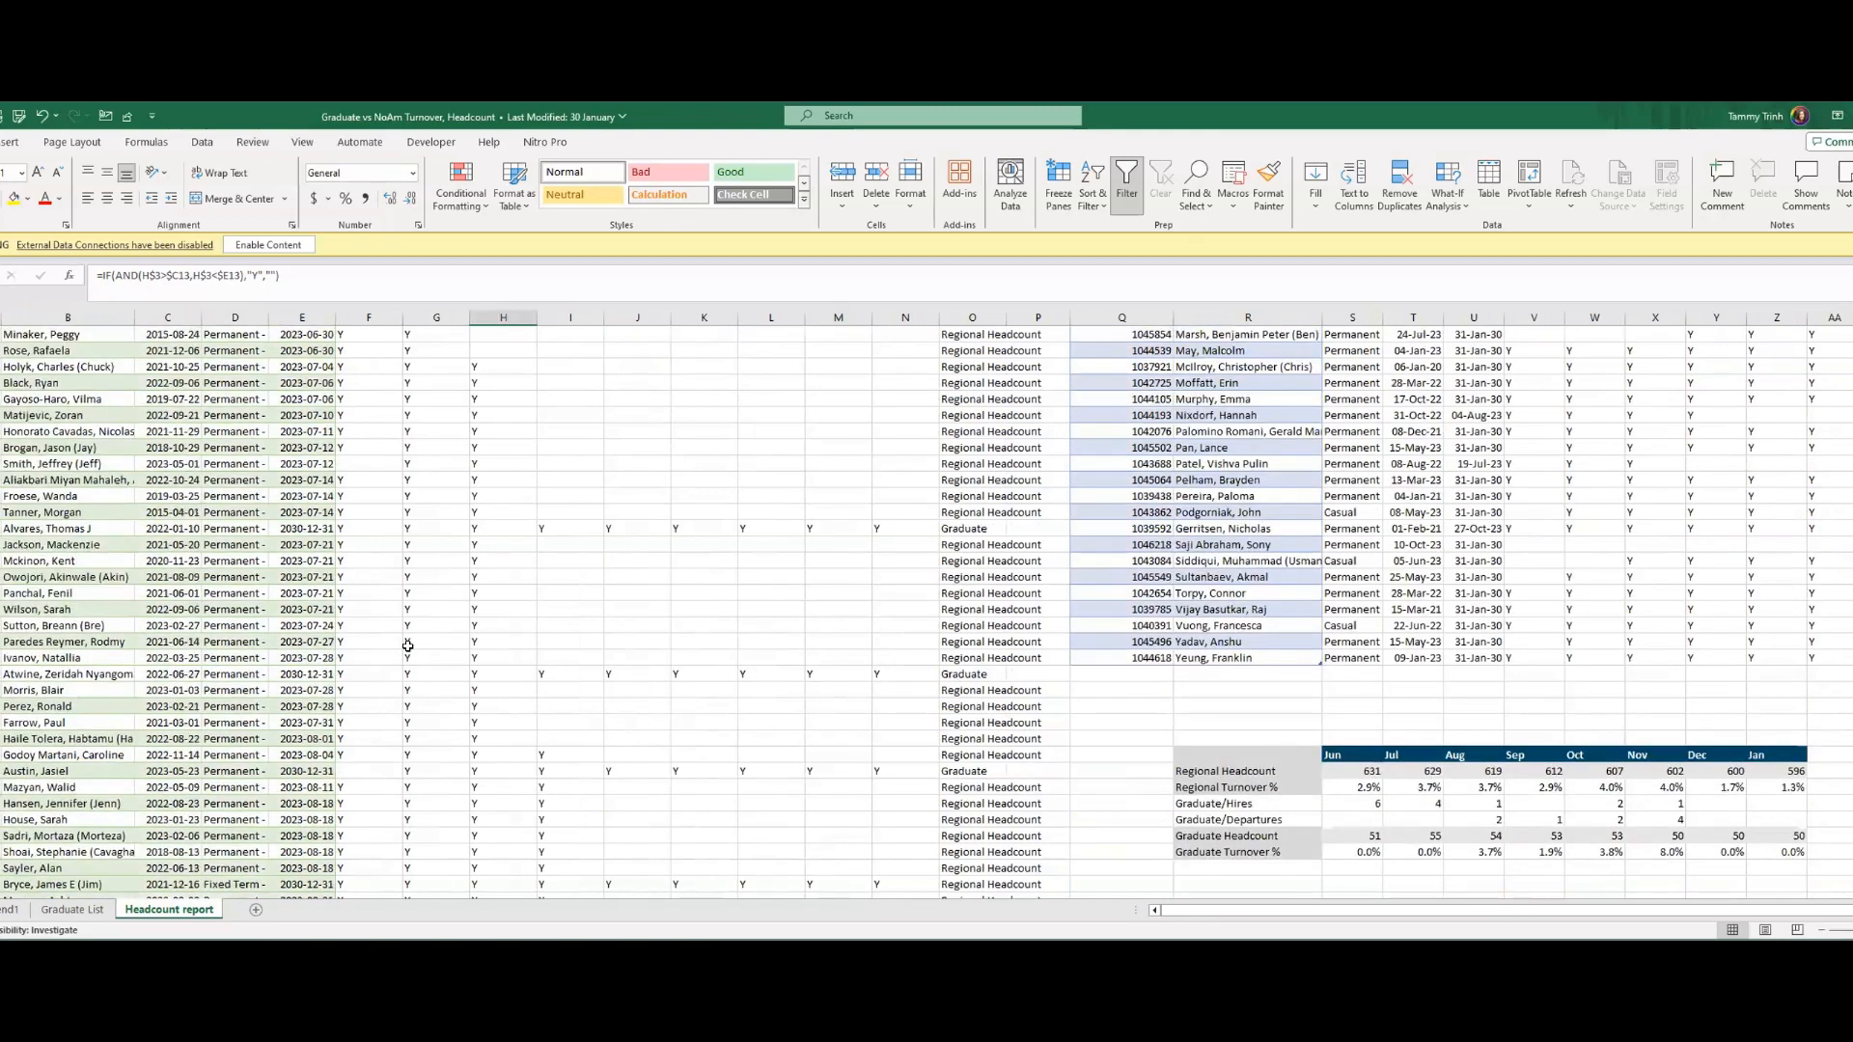
pyautogui.scroll(4, 407, 646)
pyautogui.rightClick(407, 646)
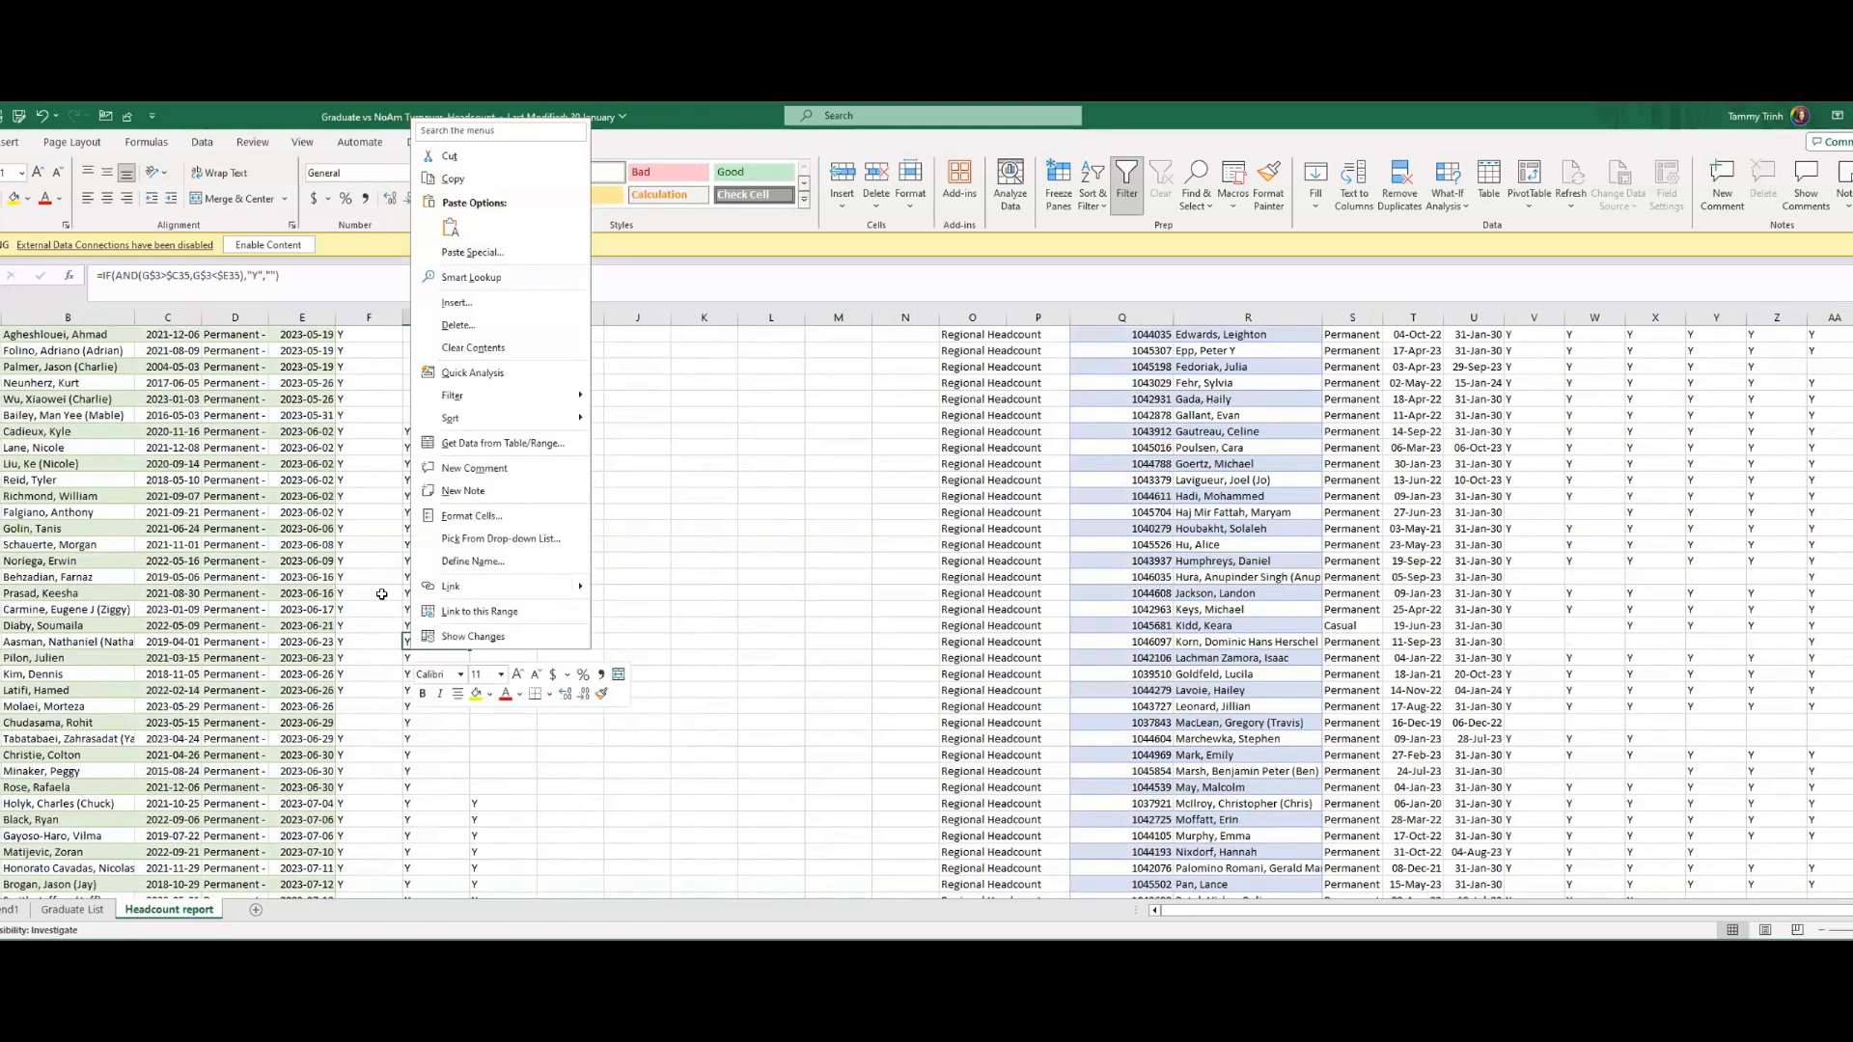
pyautogui.scroll(5, 363, 379)
pyautogui.click(365, 368)
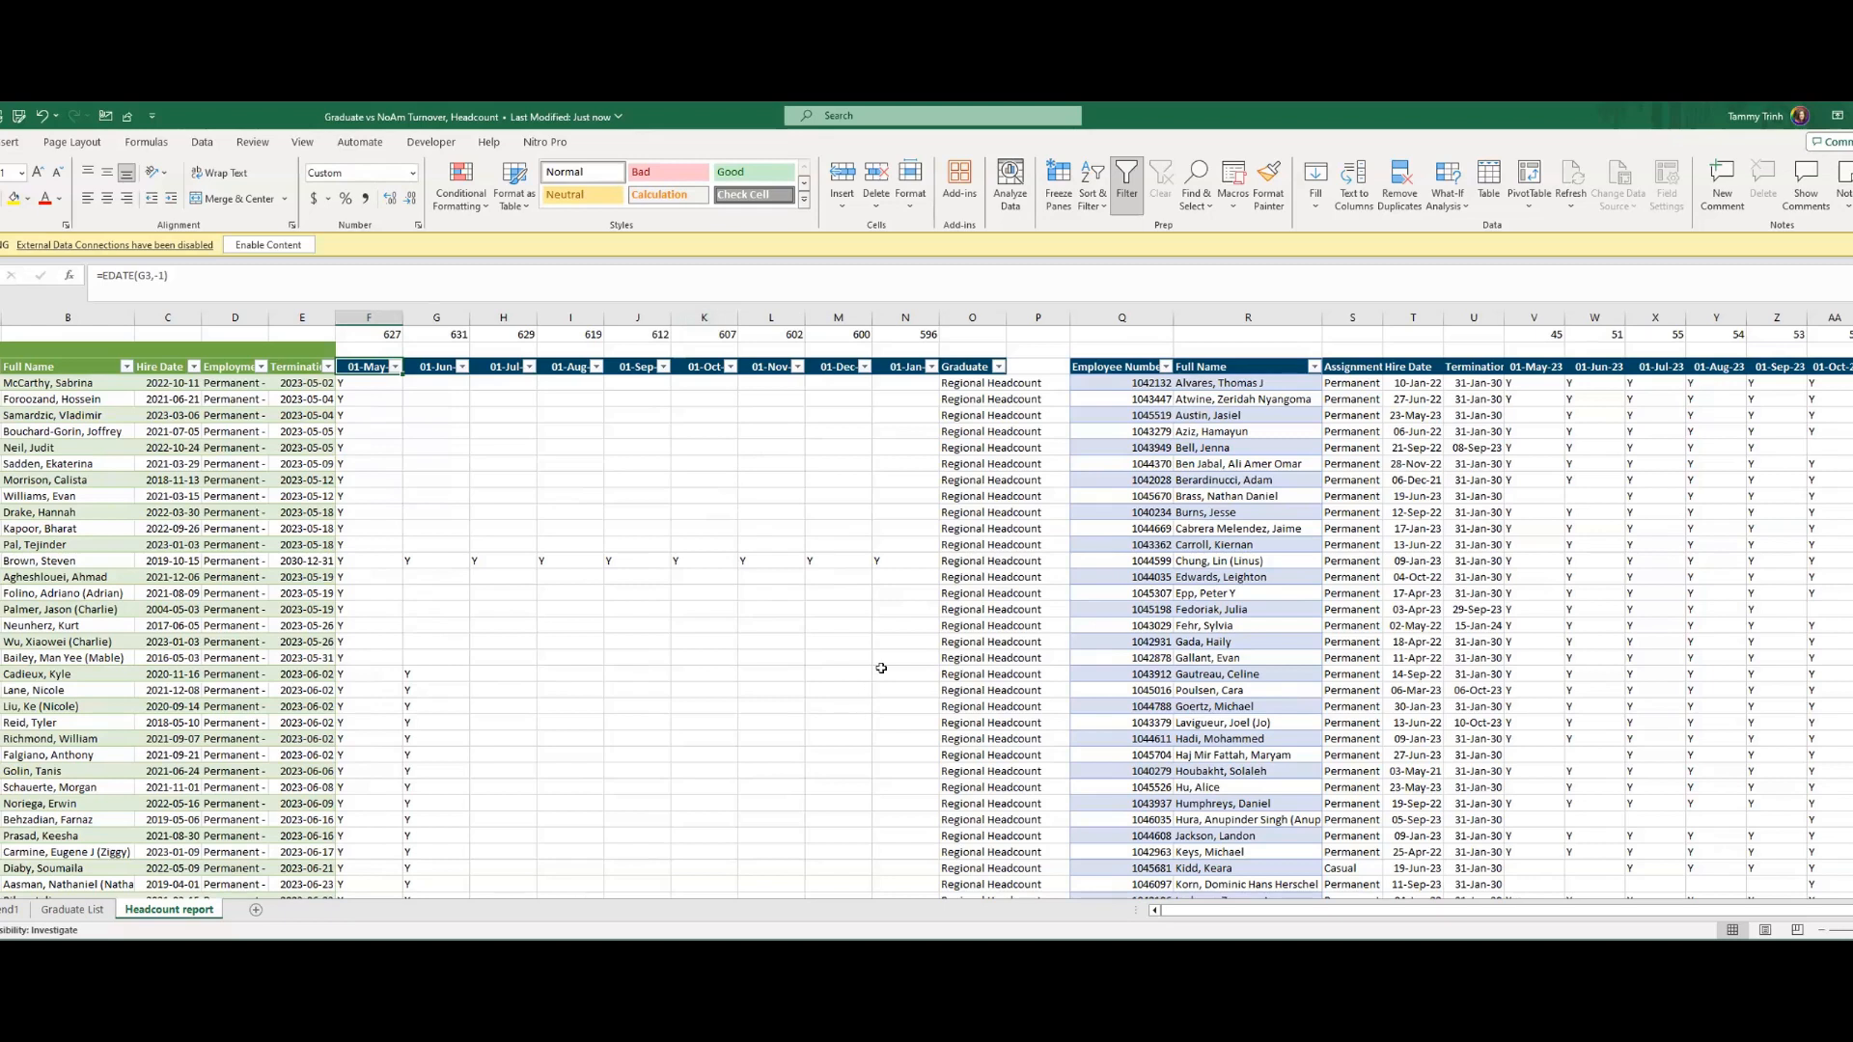
# - Check the XLOOKUP formula in the Graduate column and review how the employees down the list are classified
pyautogui.click(971, 385)
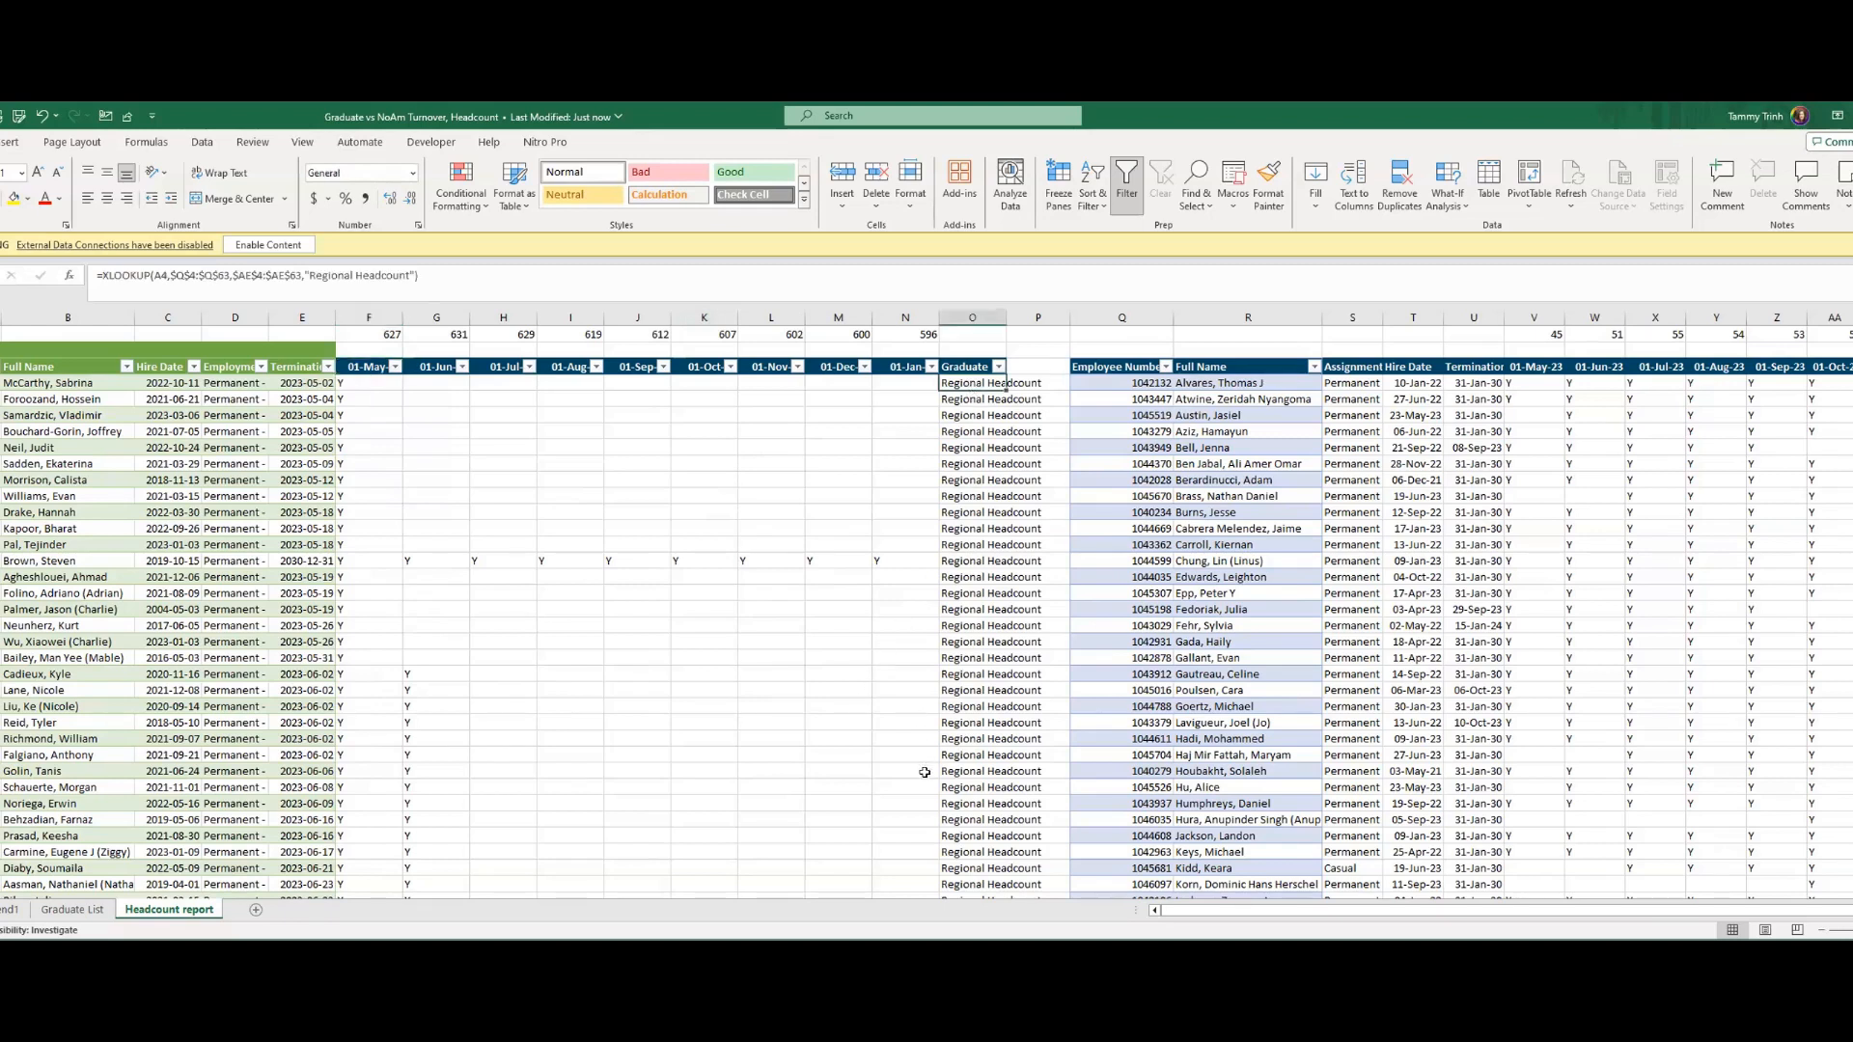
pyautogui.scroll(-15, 946, 770)
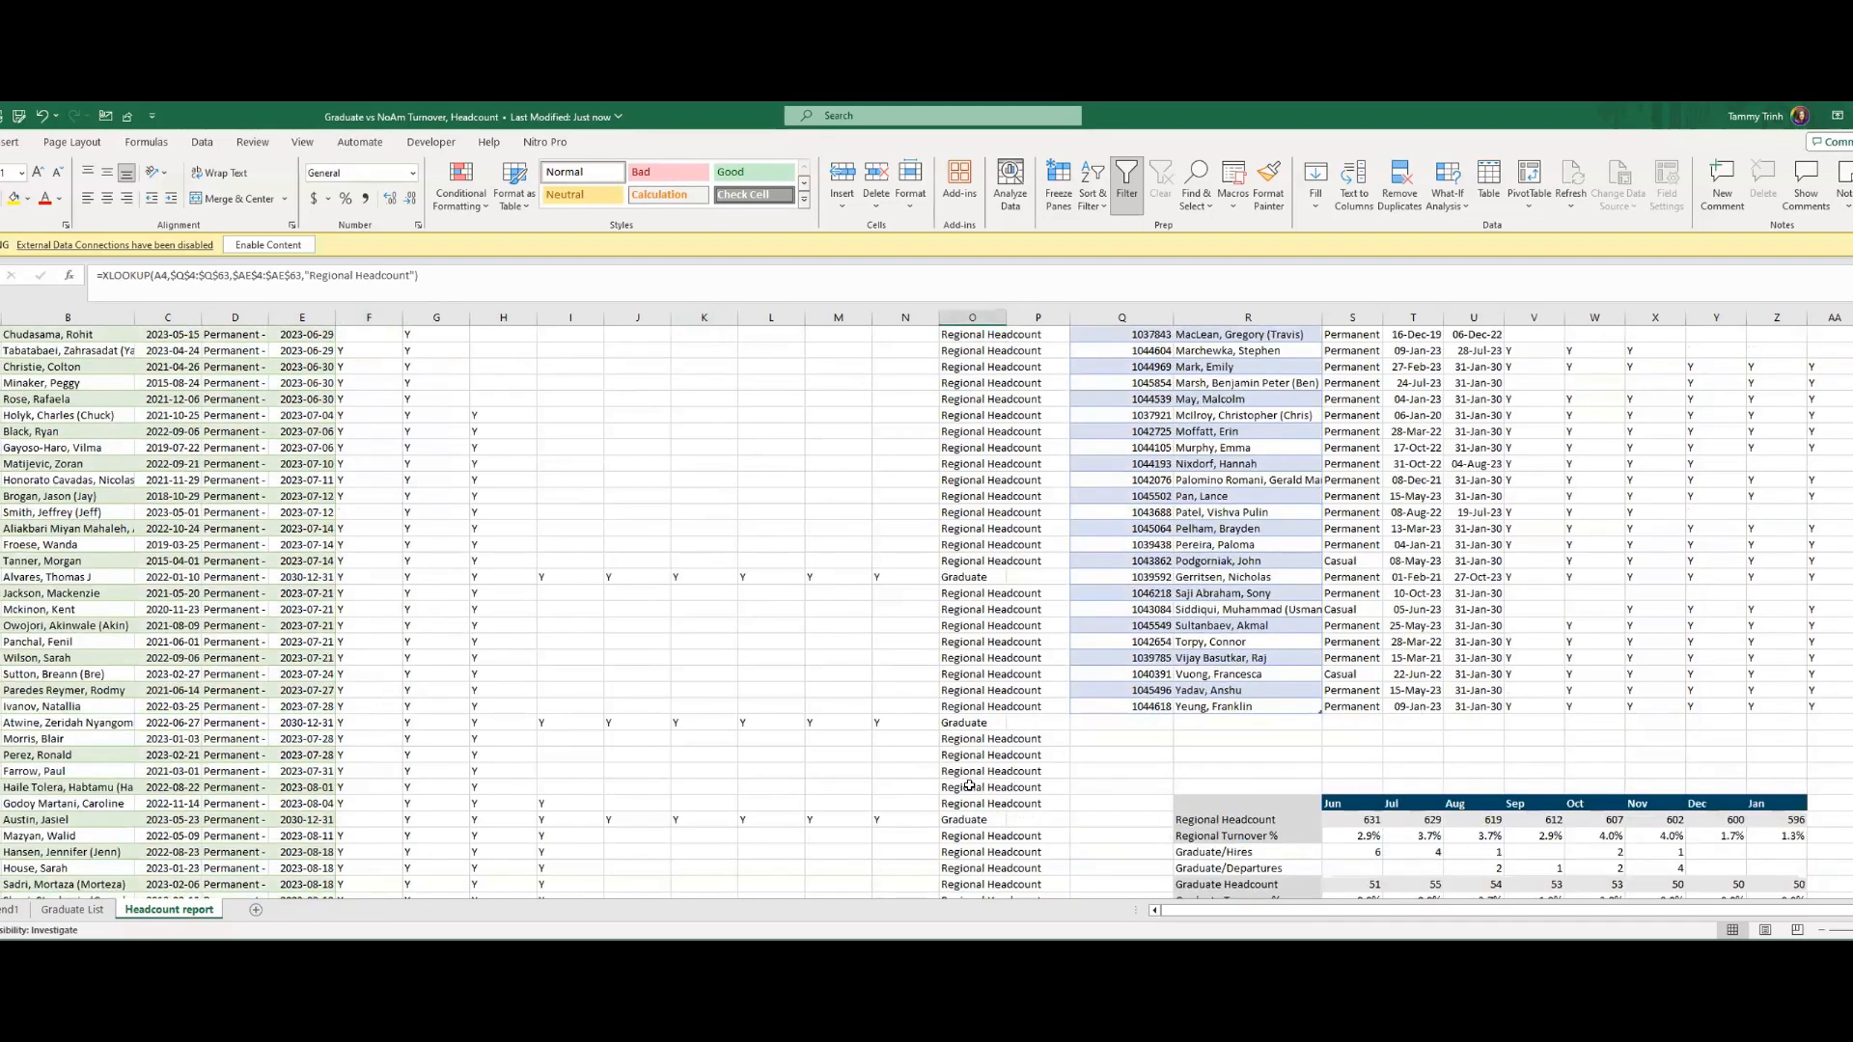
pyautogui.scroll(-12, 968, 791)
pyautogui.scroll(11, 968, 791)
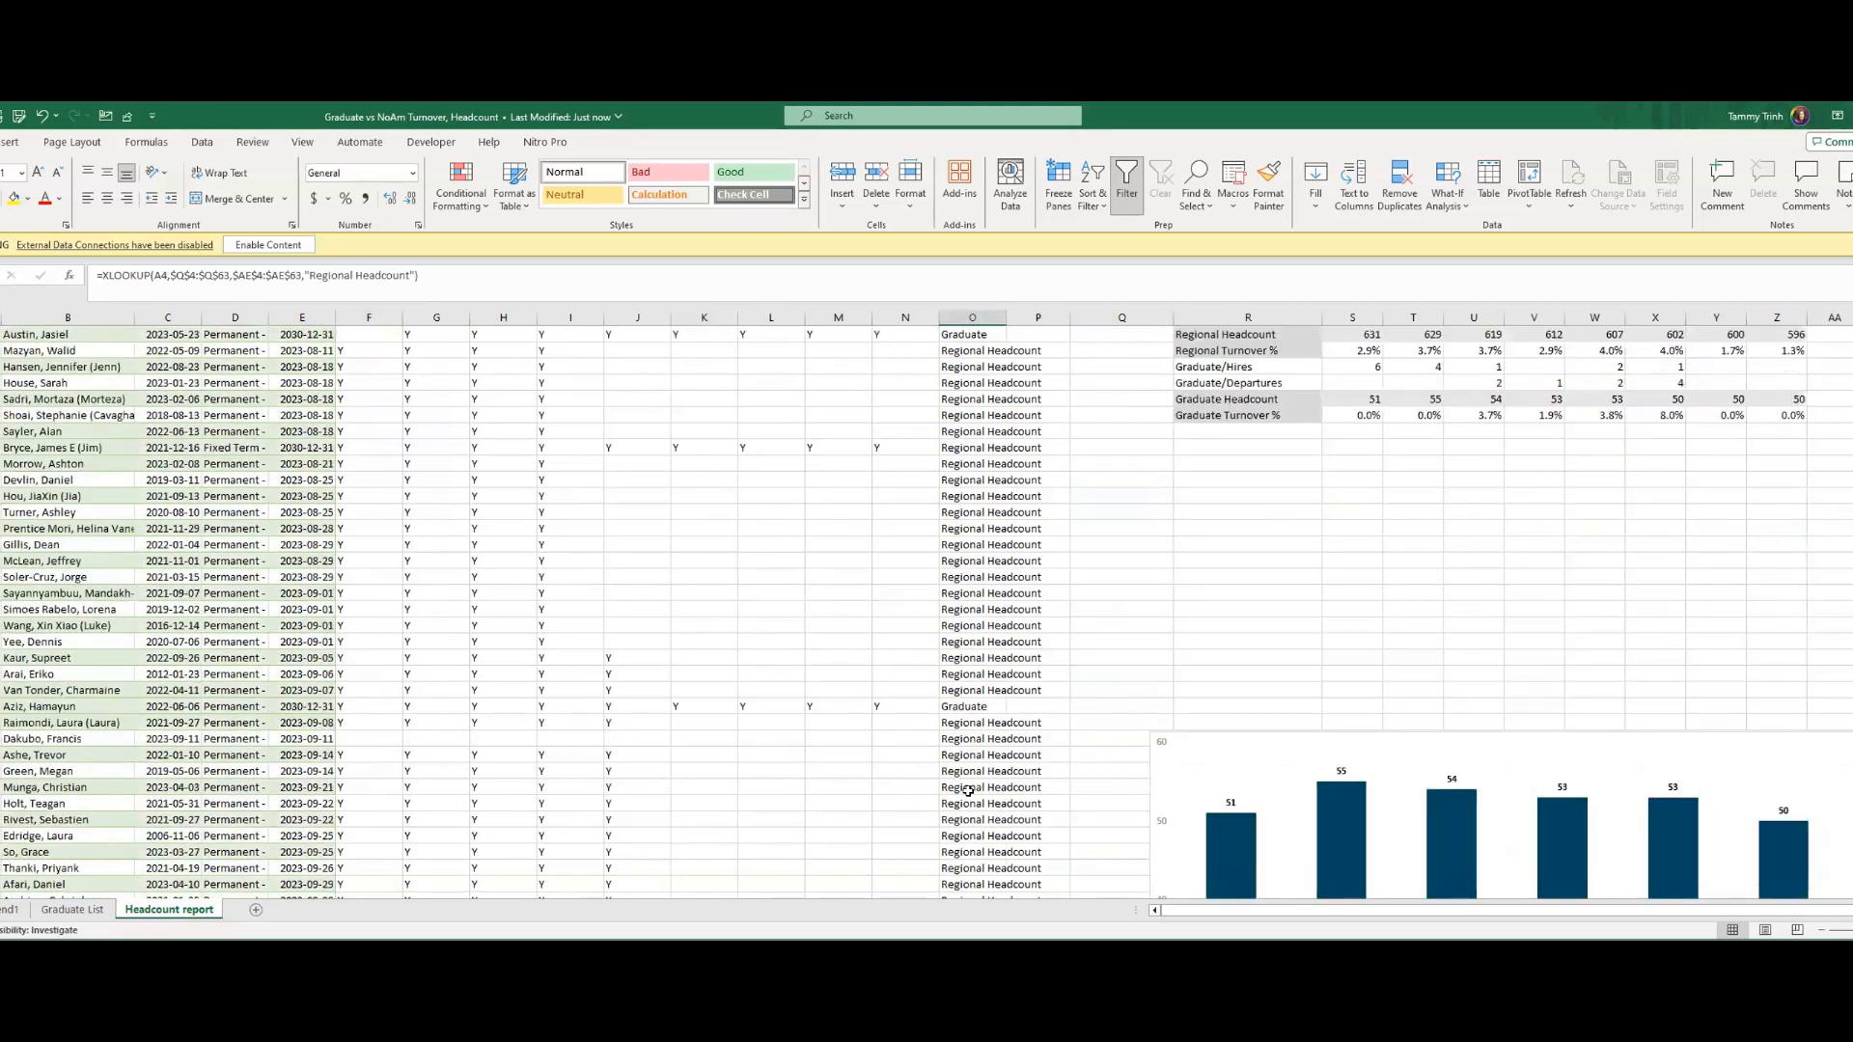
pyautogui.scroll(16, 945, 777)
# - Inspect the 01-May header's date formula and the flag formulas in the October and August columns
pyautogui.click(352, 365)
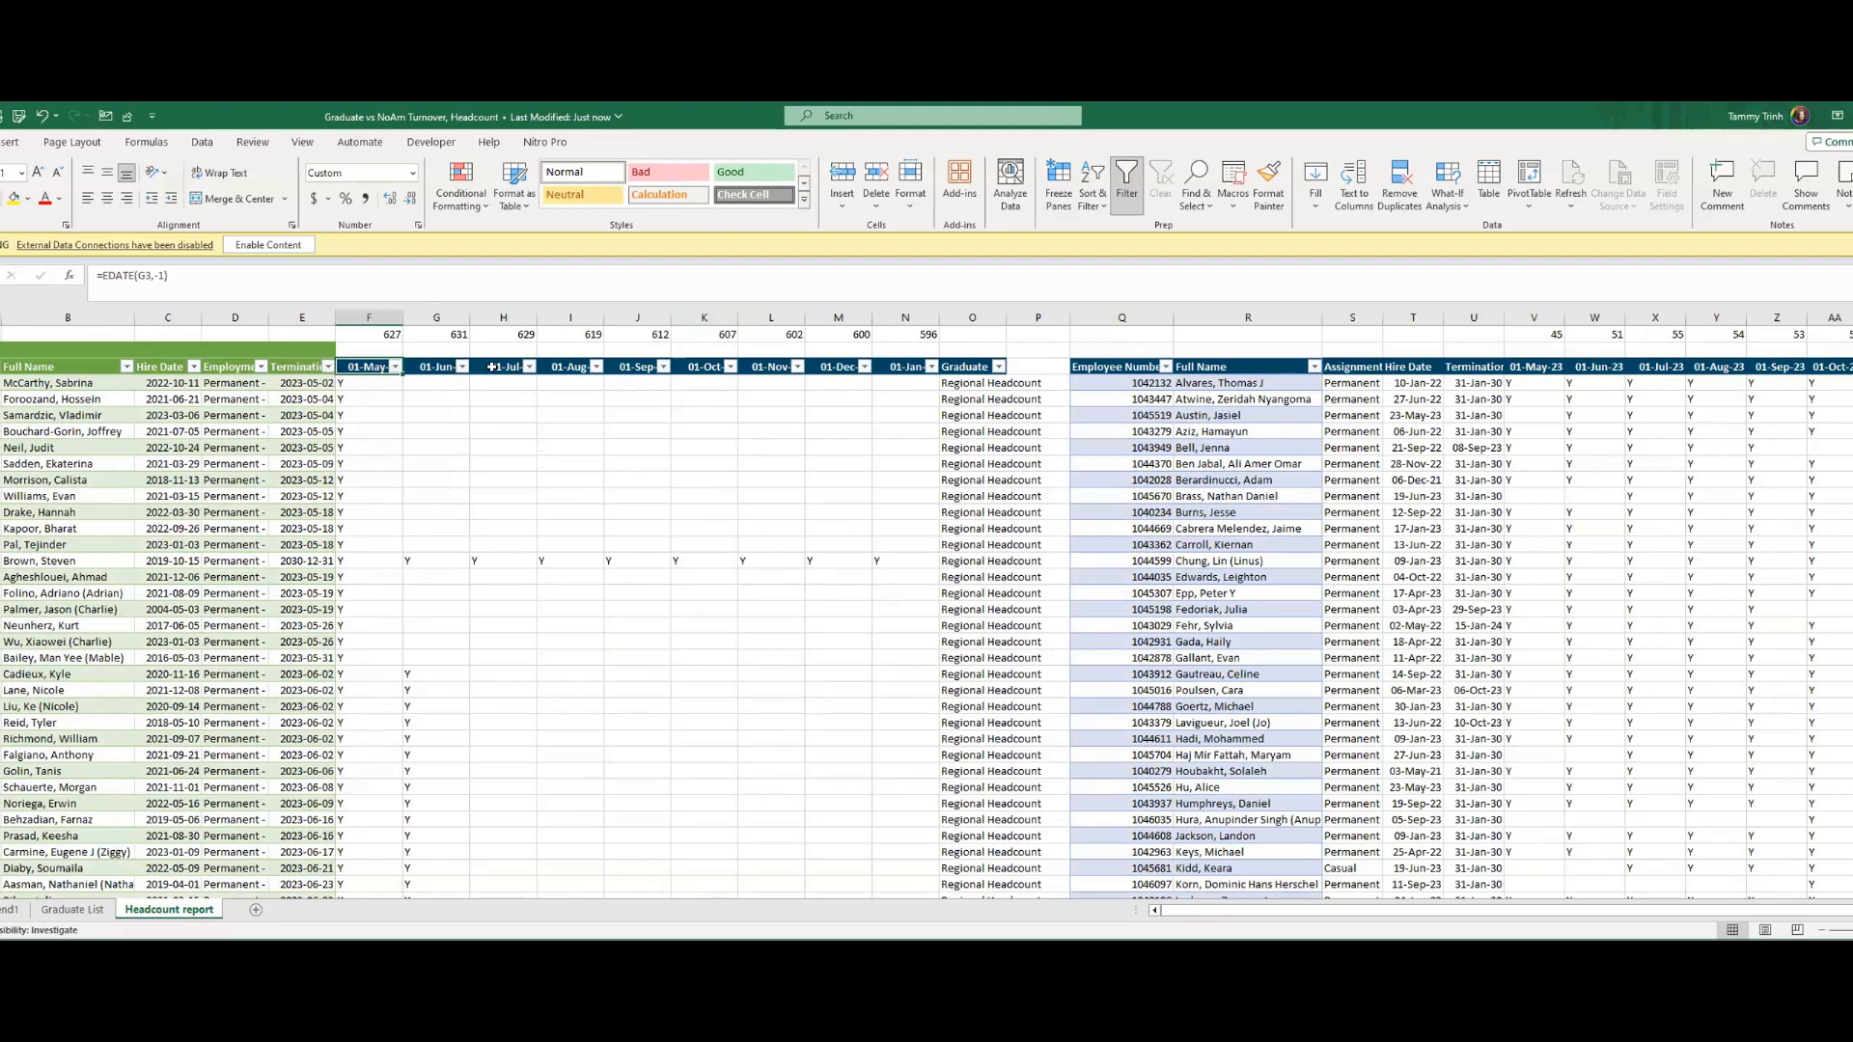
pyautogui.click(700, 562)
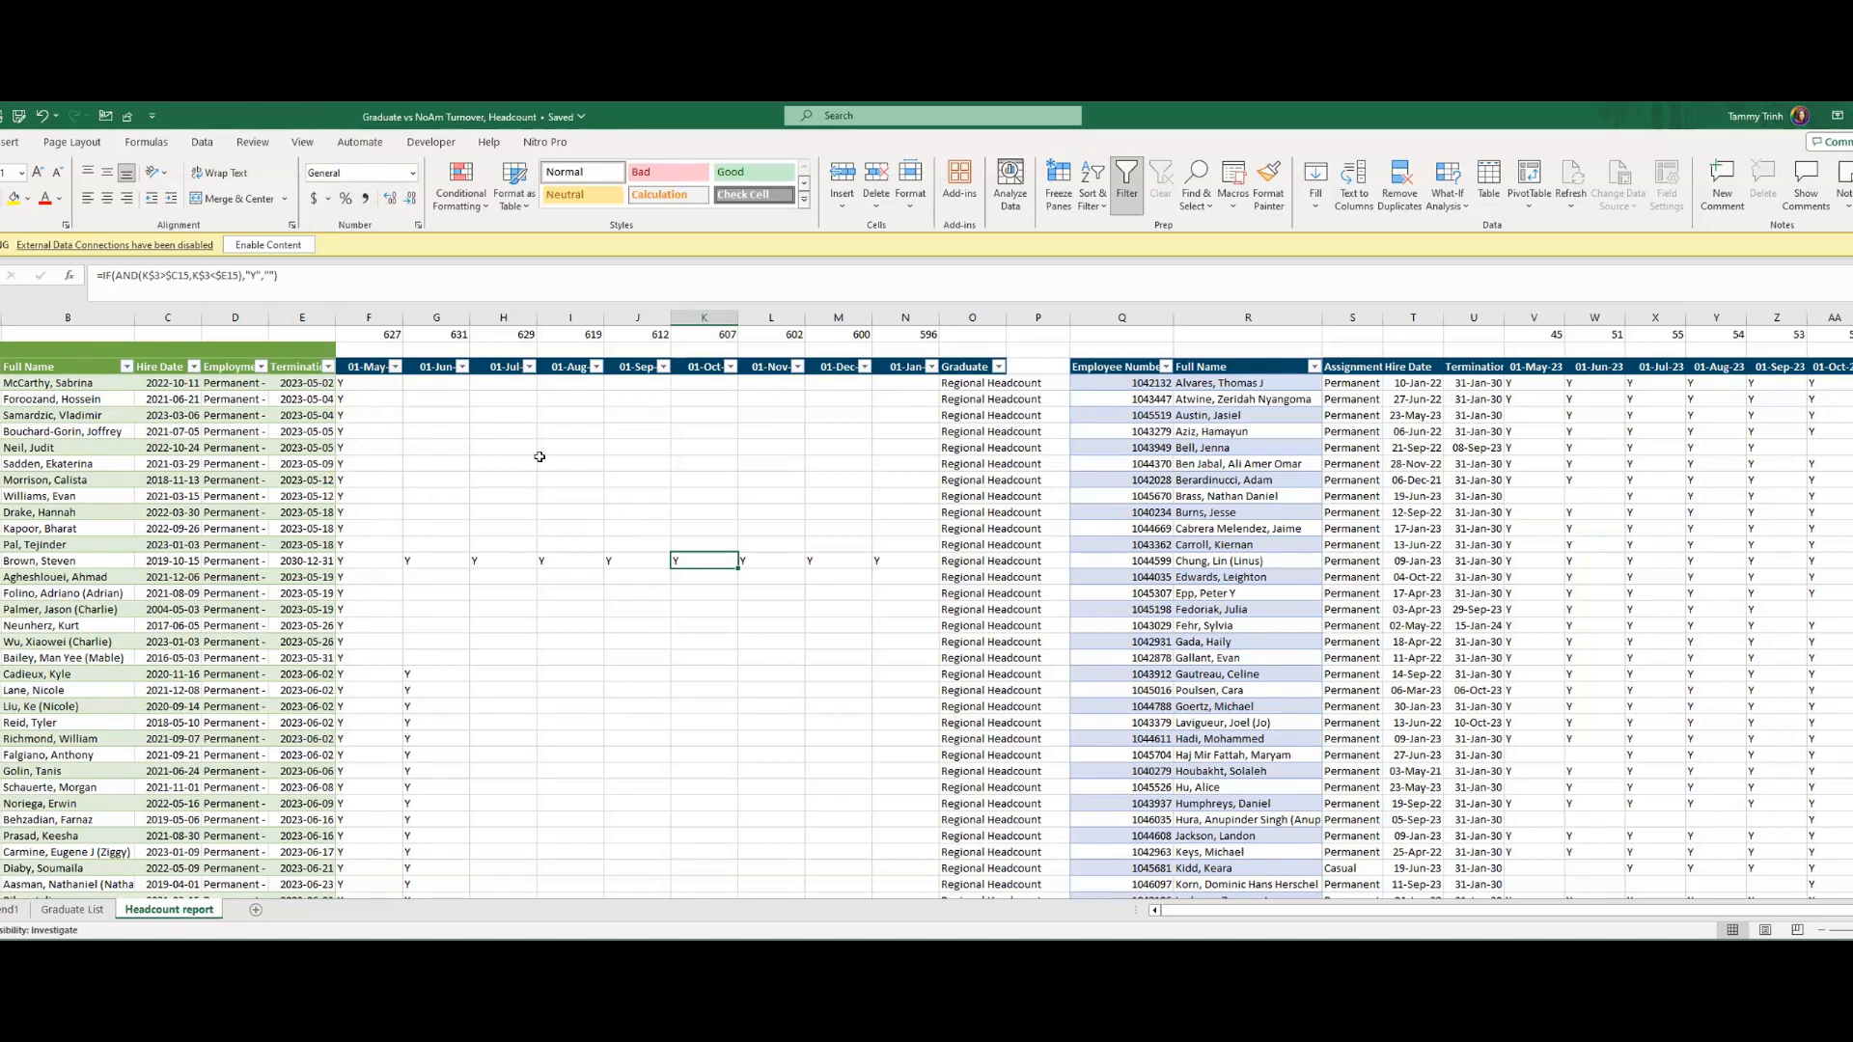
pyautogui.click(539, 458)
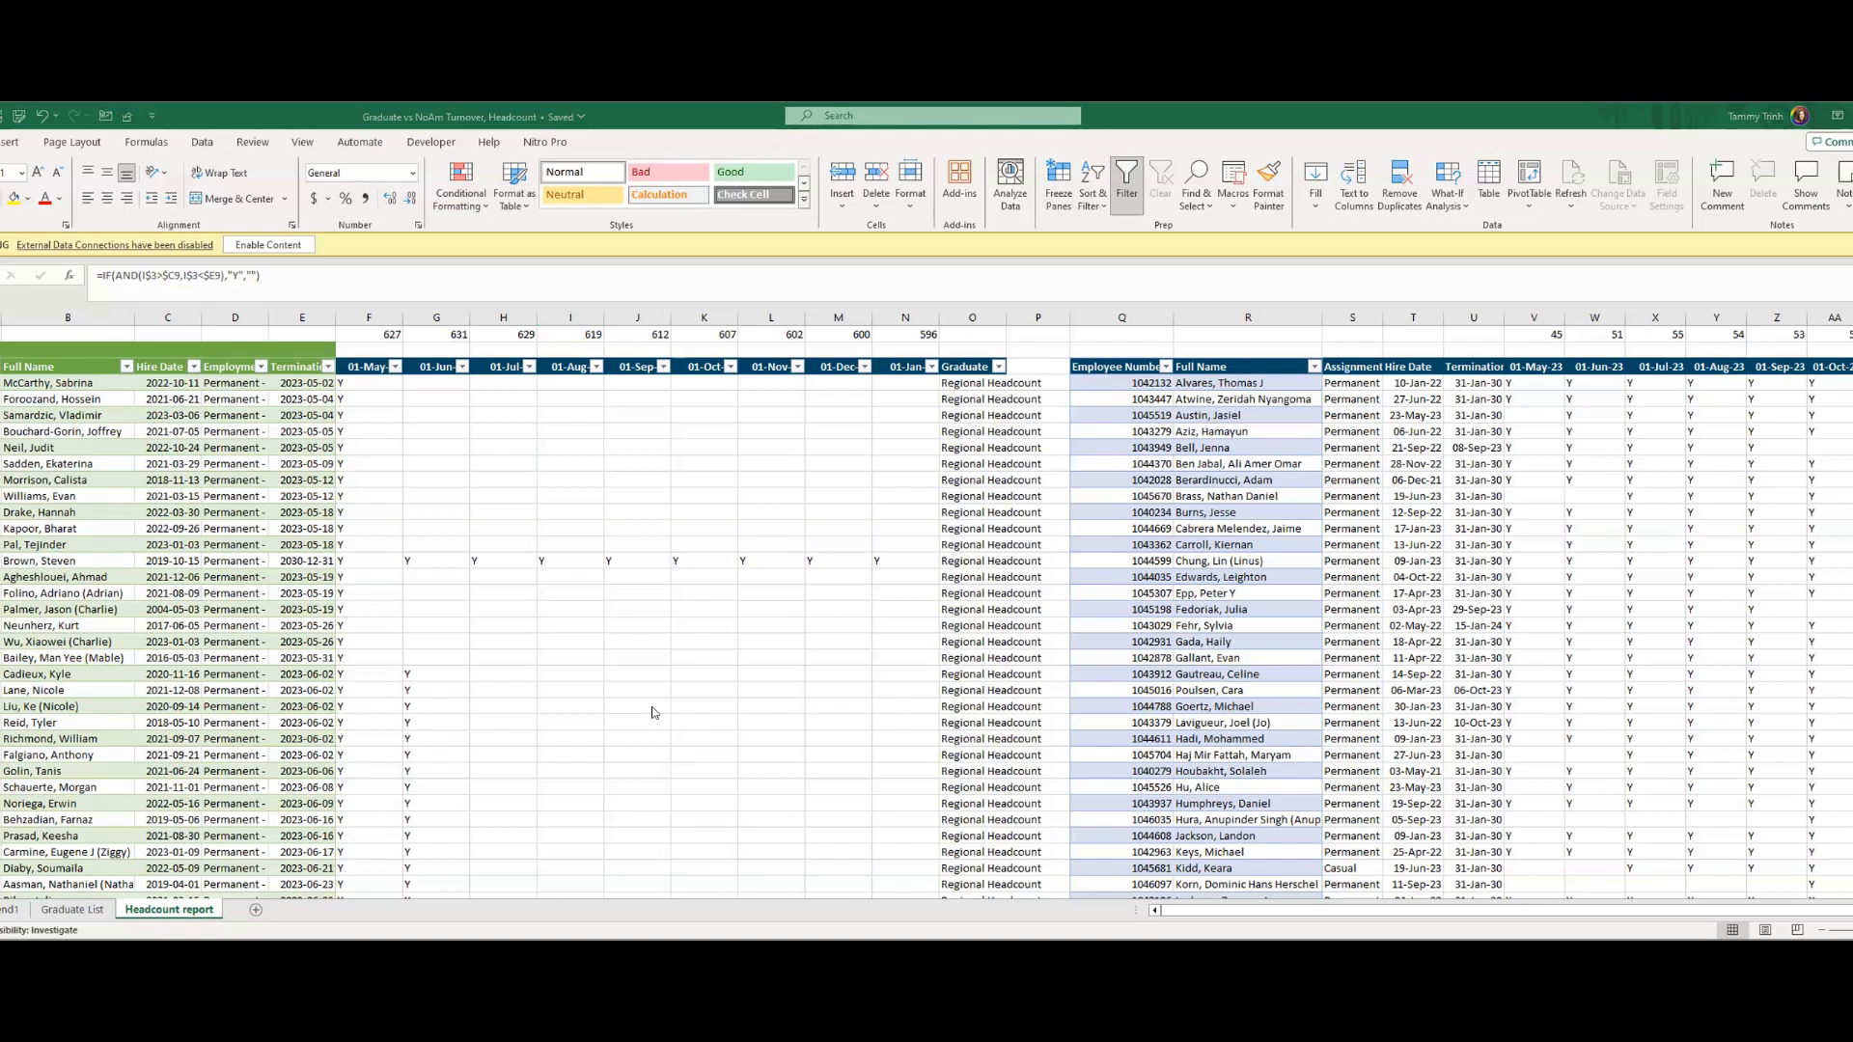
# - Locate the monthly headcount and turnover summary below the graduate list and select the whole table, Jun through Jan
pyautogui.scroll(-1, 682, 705)
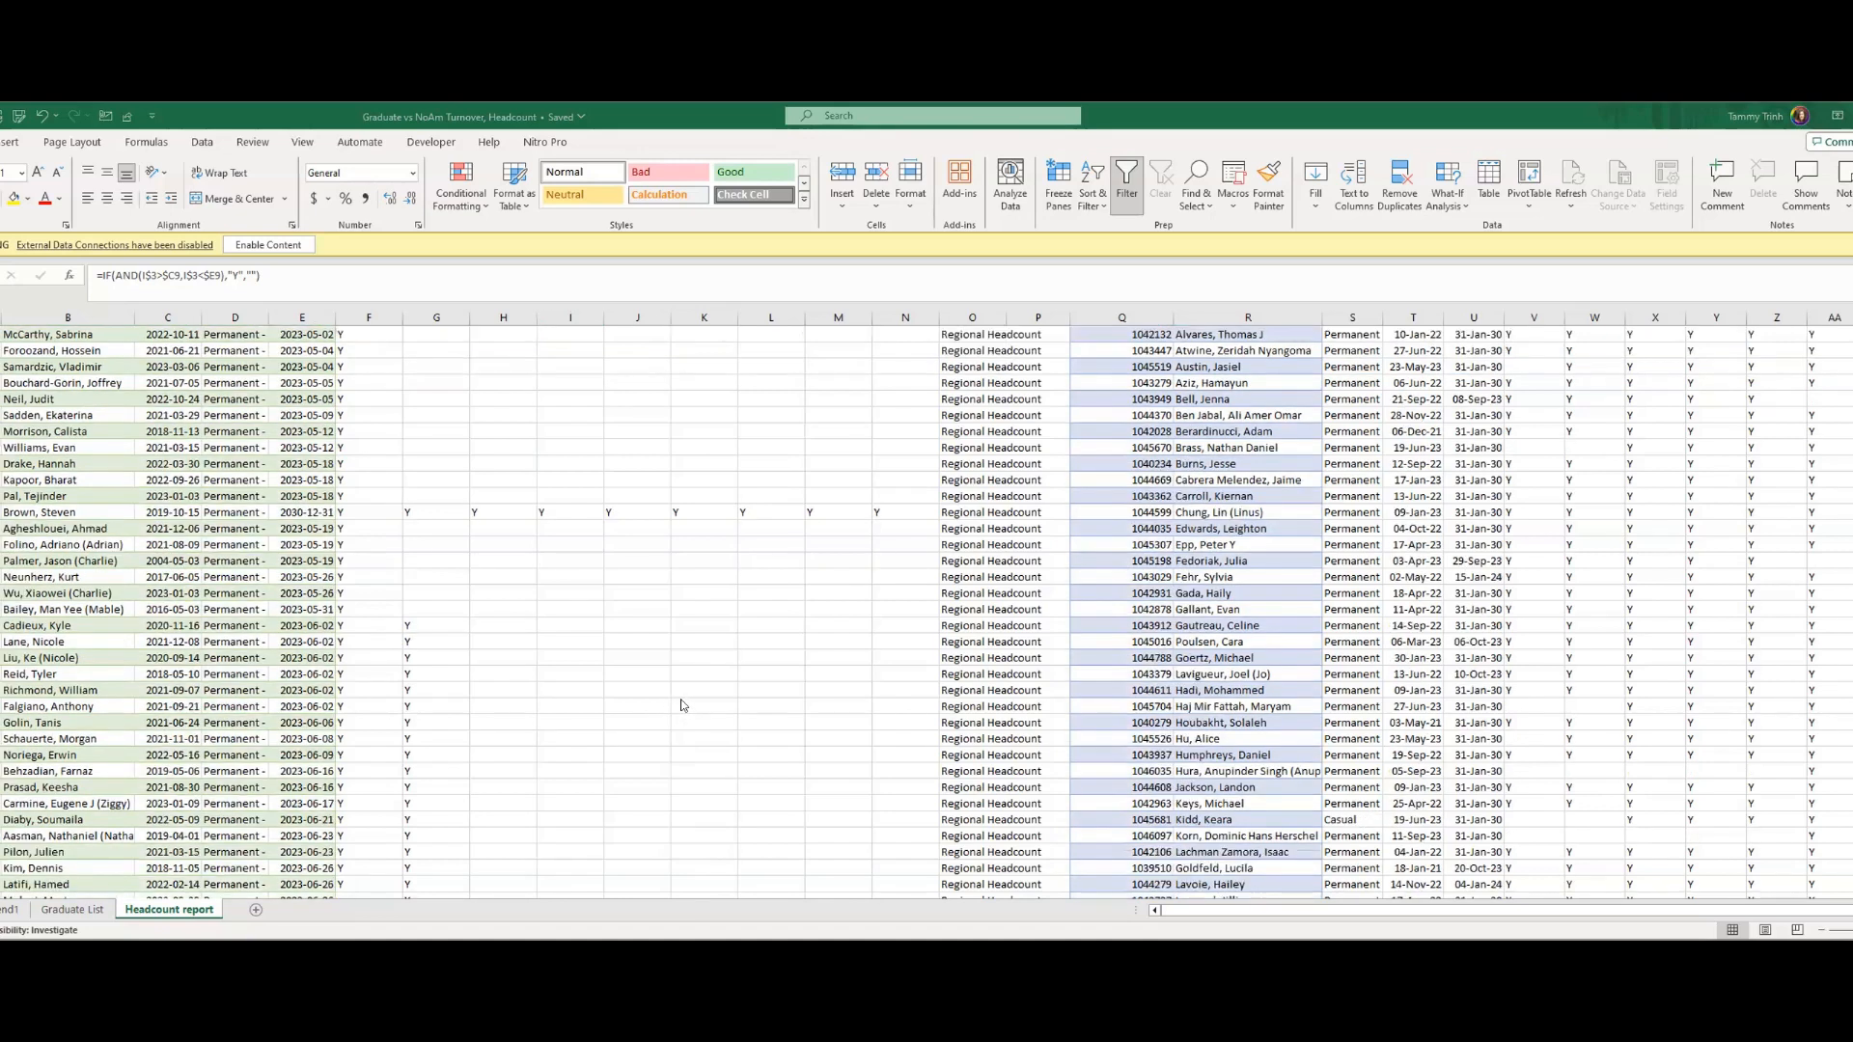
pyautogui.scroll(-3, 681, 706)
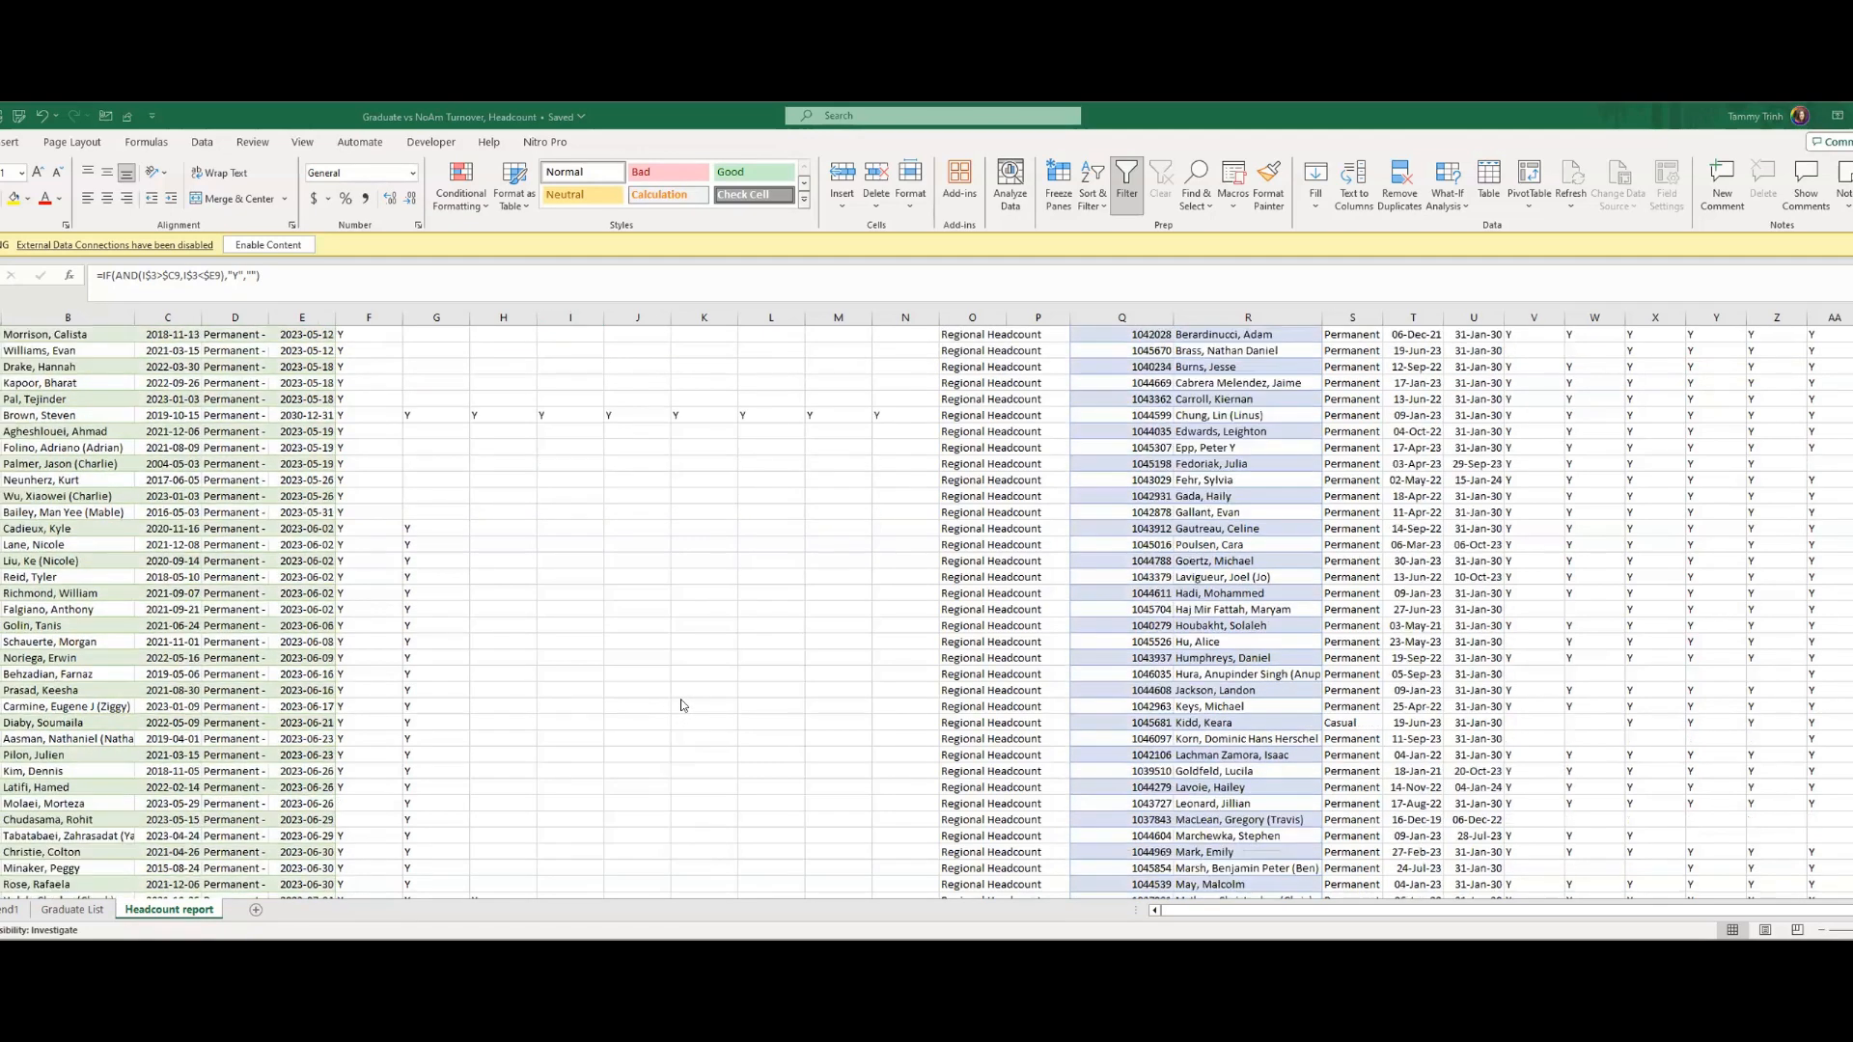
pyautogui.scroll(-3, 681, 705)
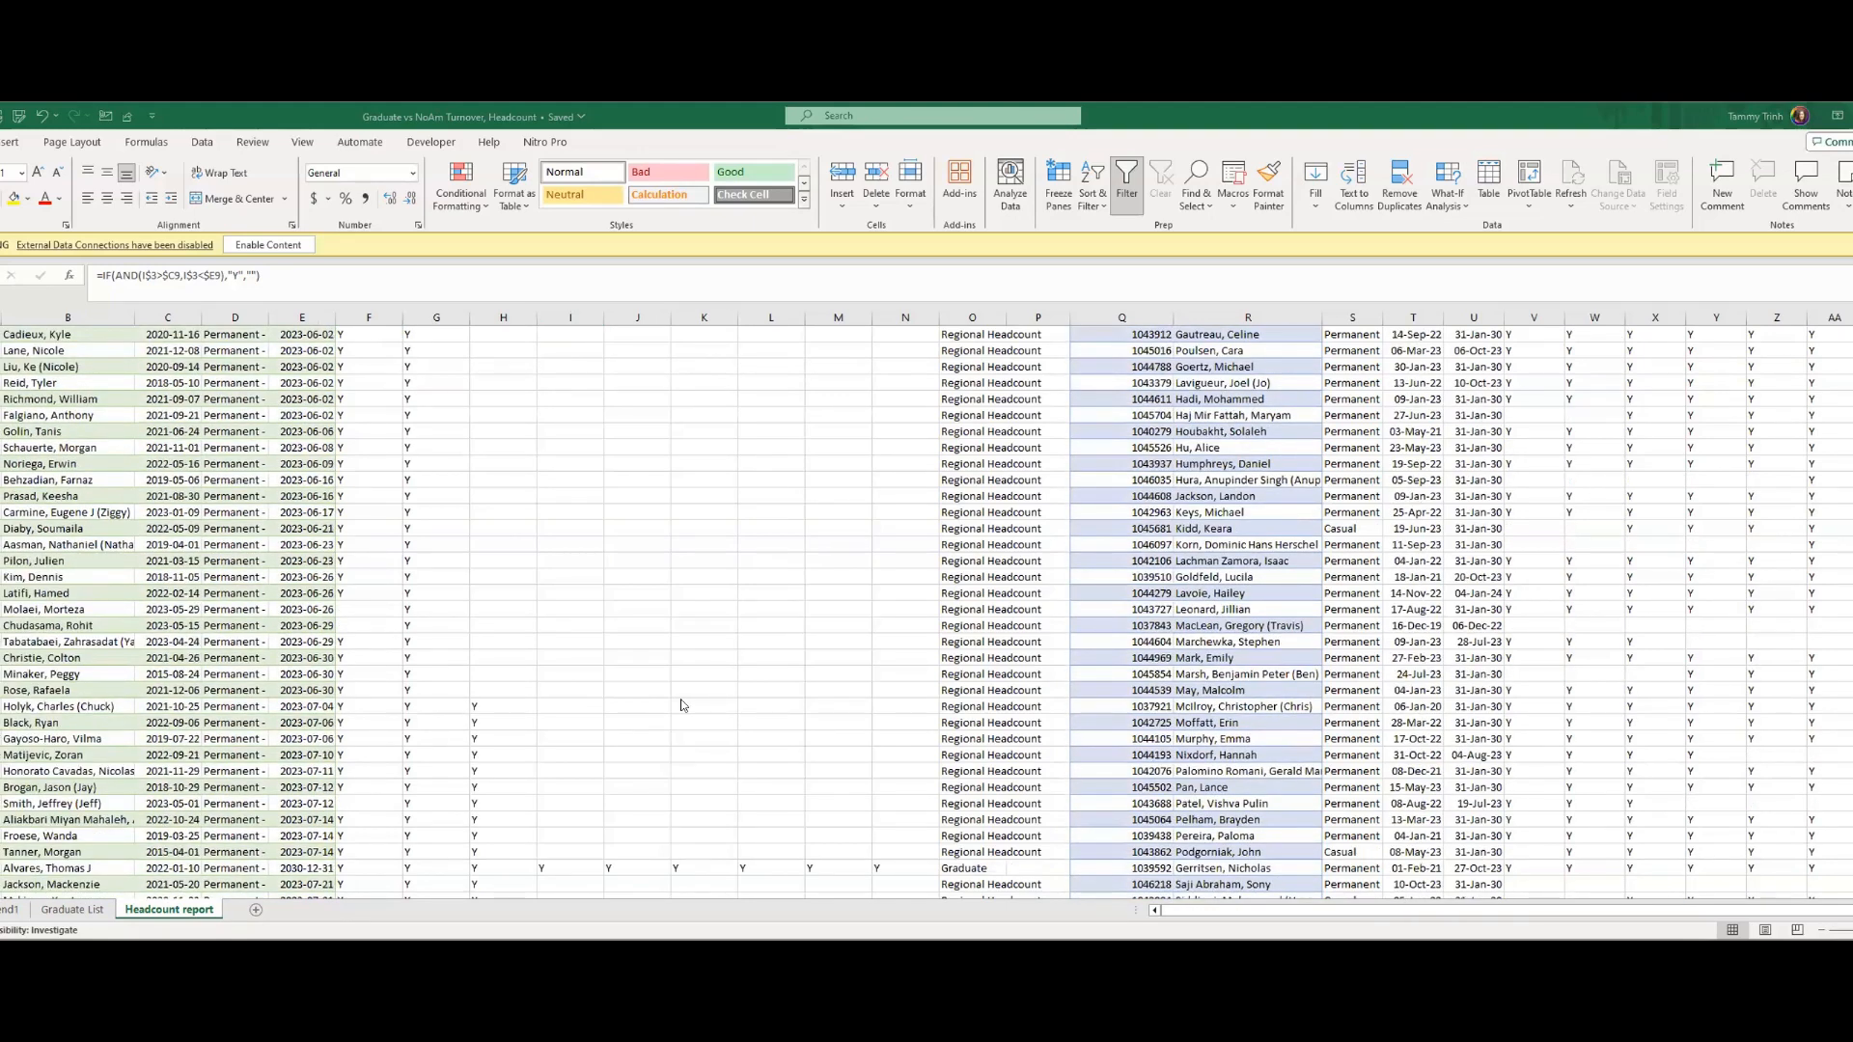
pyautogui.scroll(-2, 681, 696)
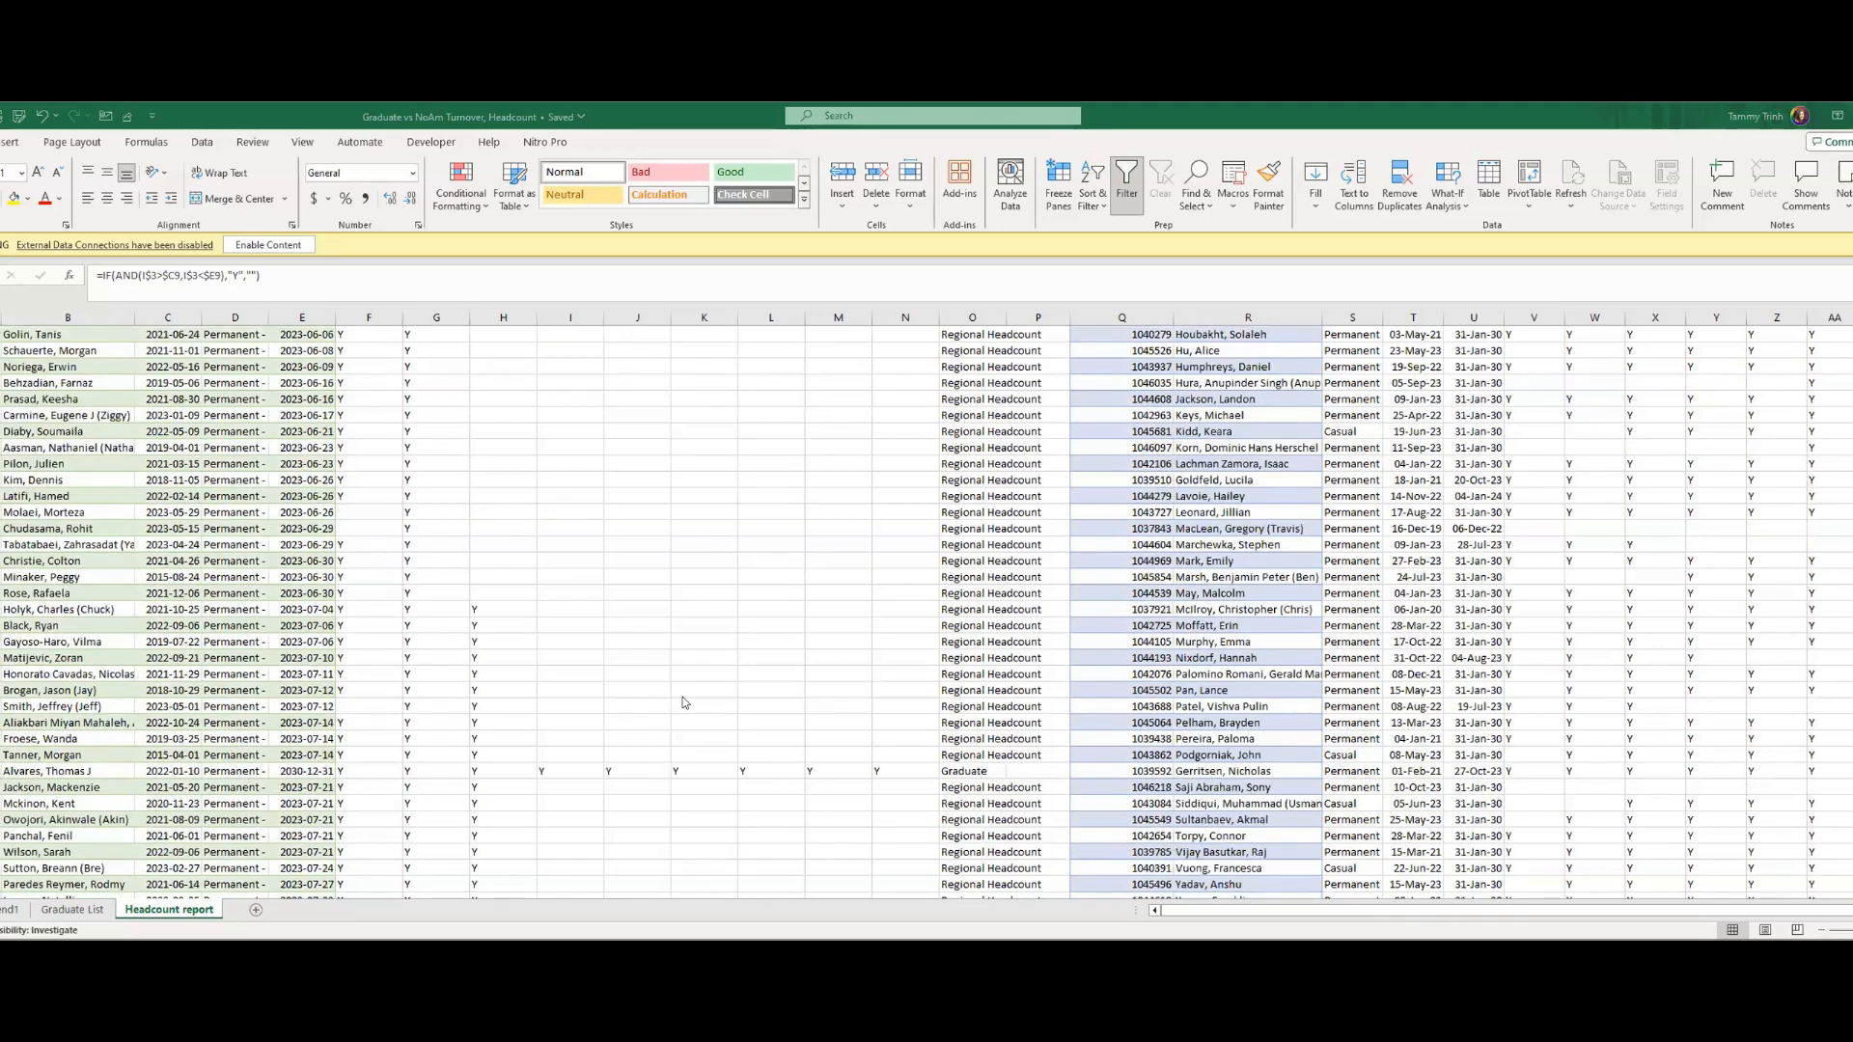
pyautogui.scroll(-3, 682, 697)
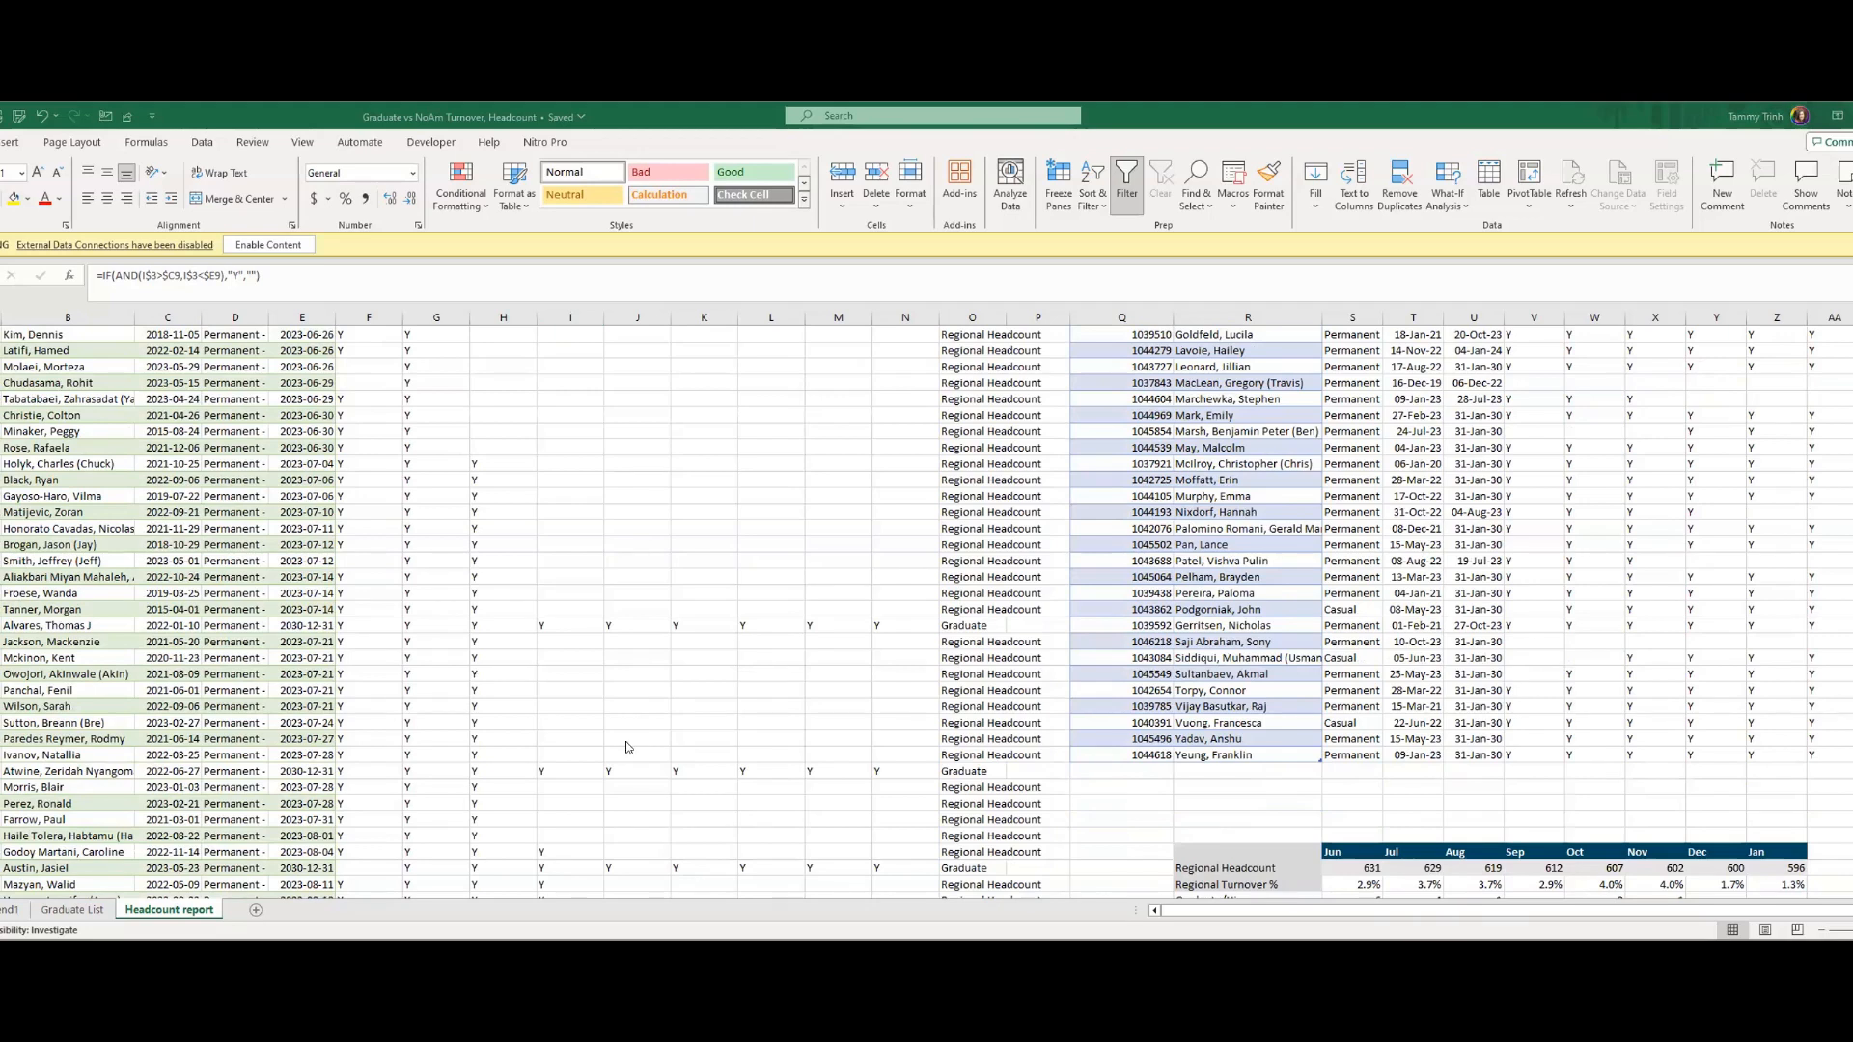
pyautogui.scroll(-5, 641, 745)
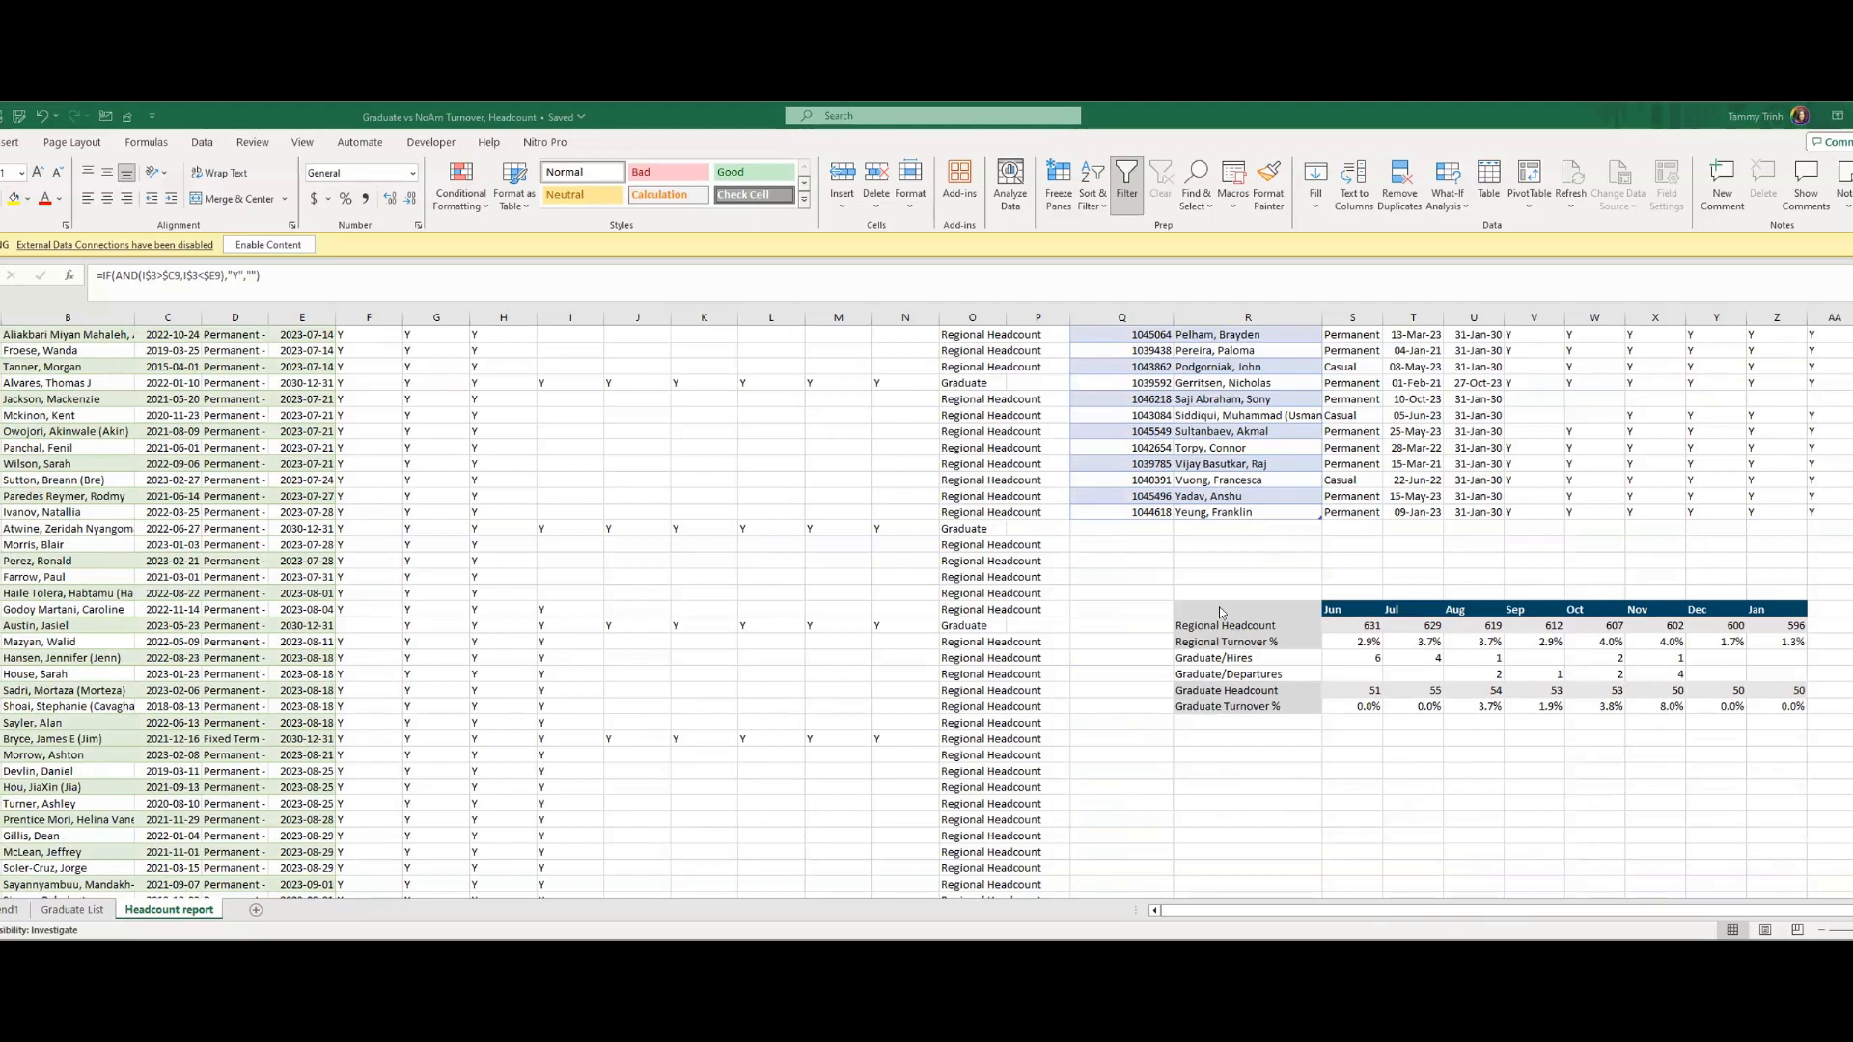
pyautogui.moveTo(1219, 606); pyautogui.dragTo(1759, 705)
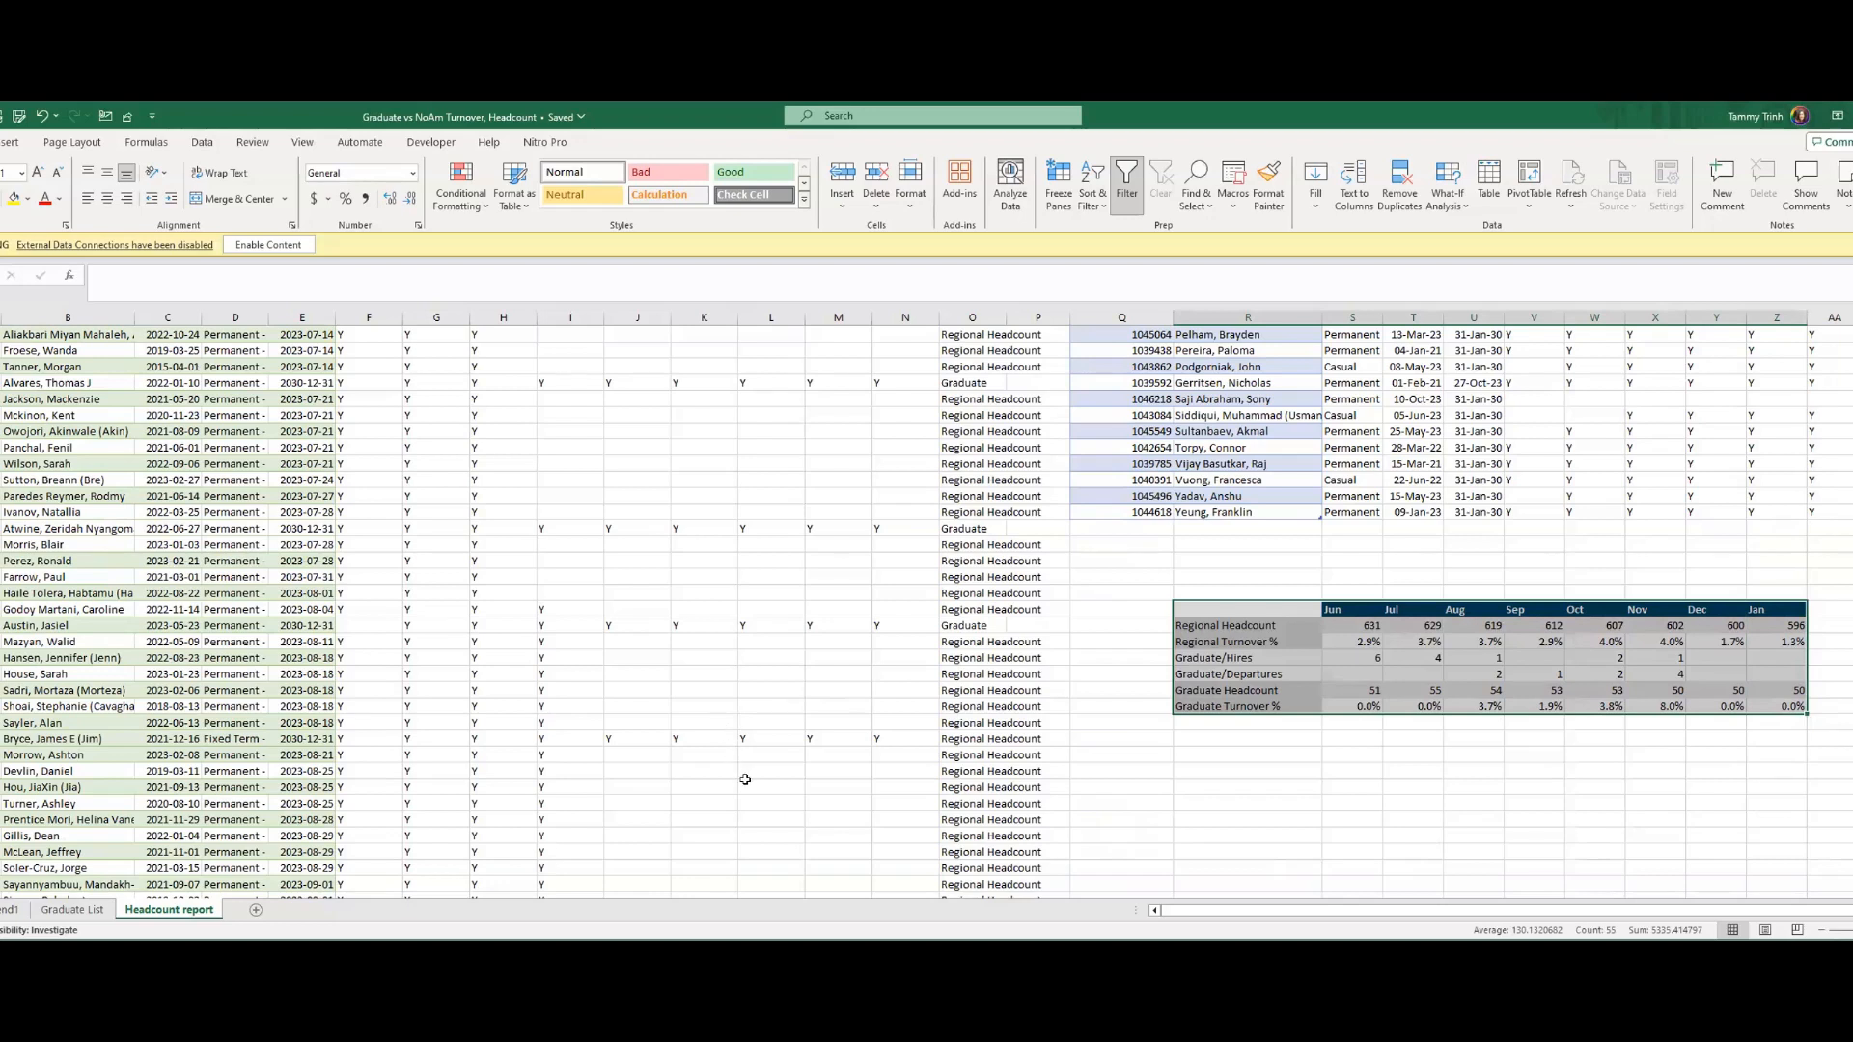
# - Return to the top of the headcount report and review the CDN & USA EEO Data table for 2022 - 2024 January
pyautogui.scroll(3, 745, 777)
pyautogui.scroll(10, 749, 771)
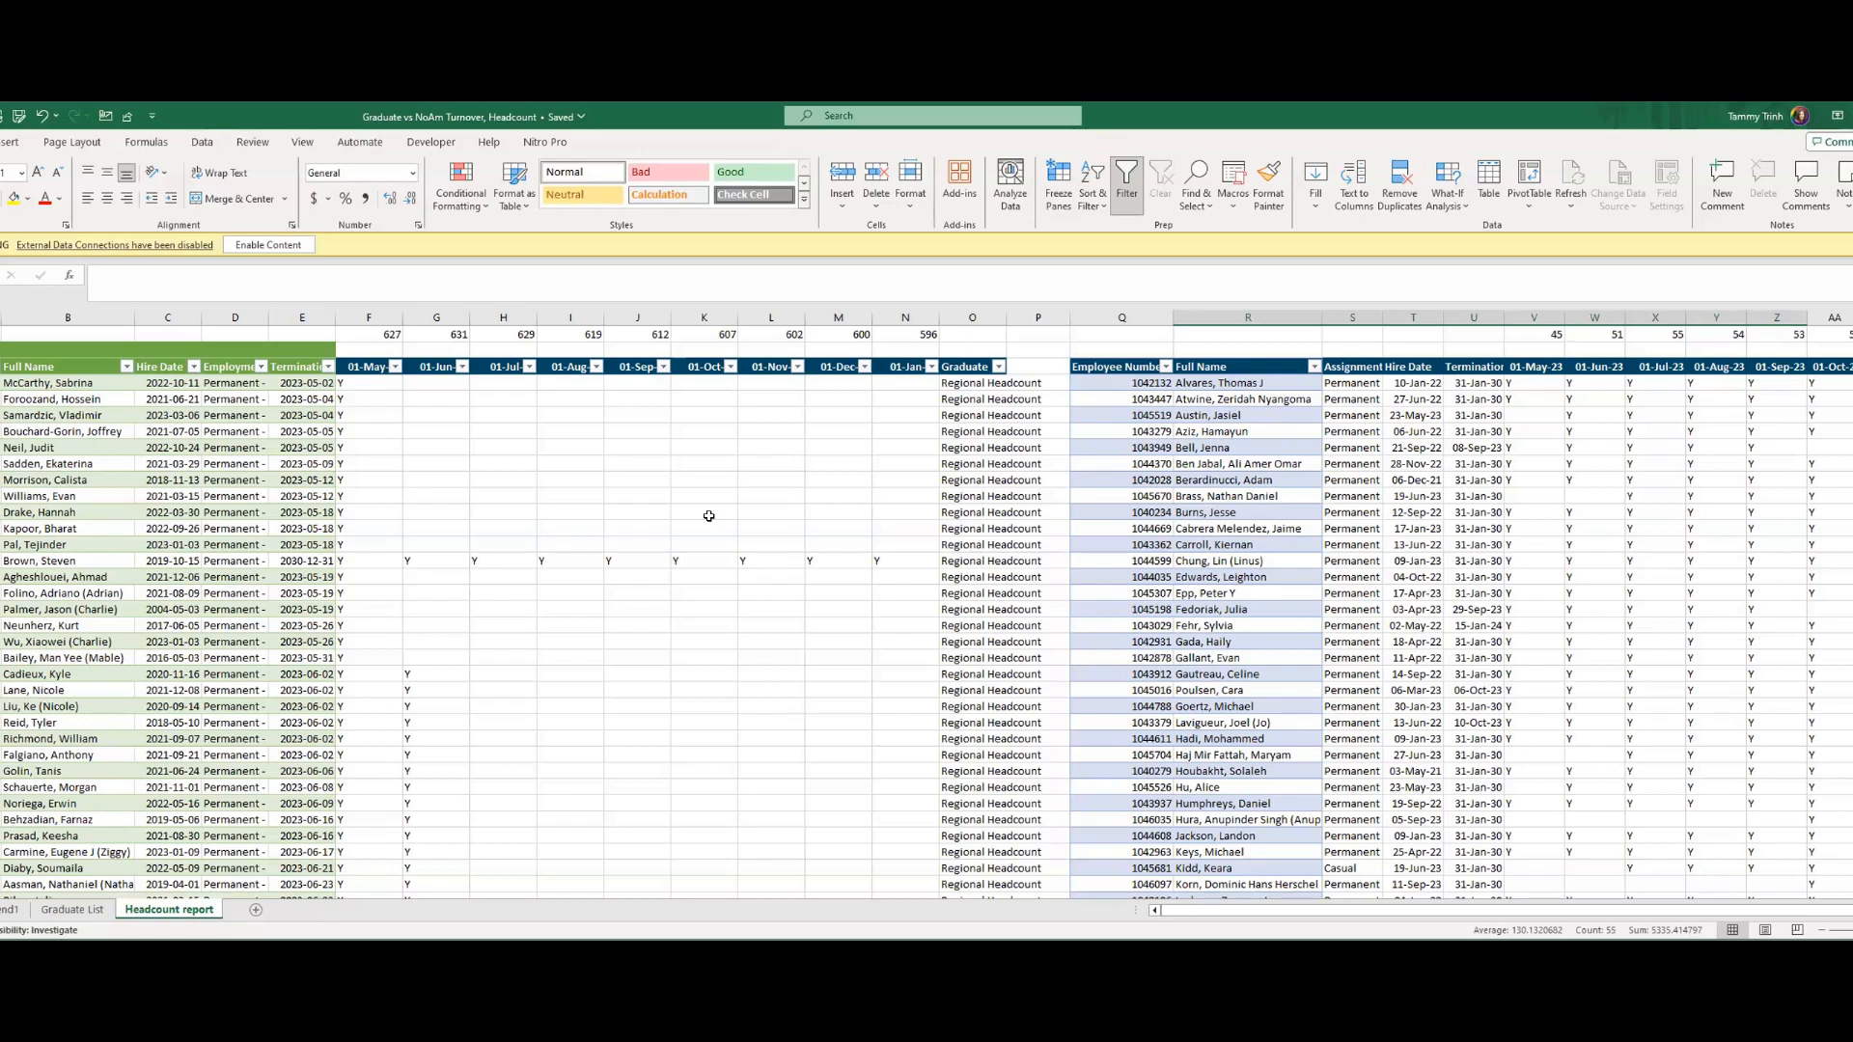
pyautogui.click(11, 912)
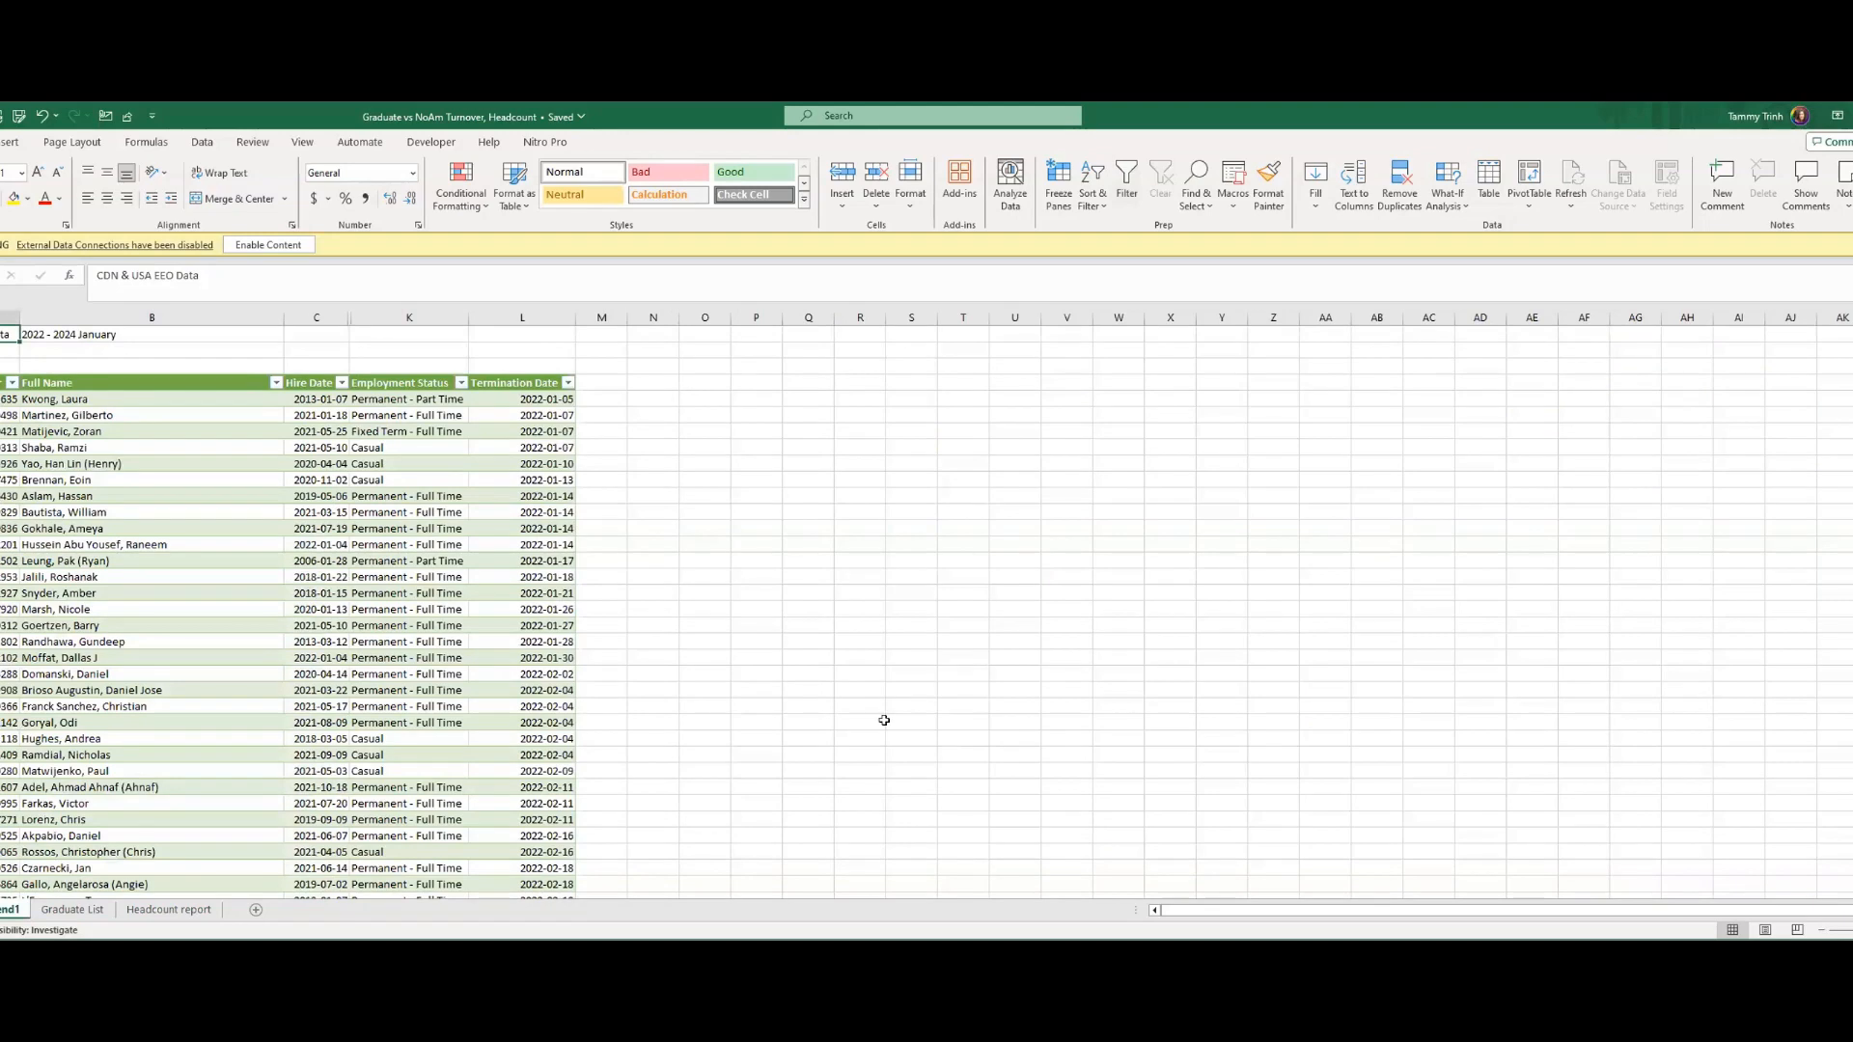
pyautogui.scroll(-2, 411, 765)
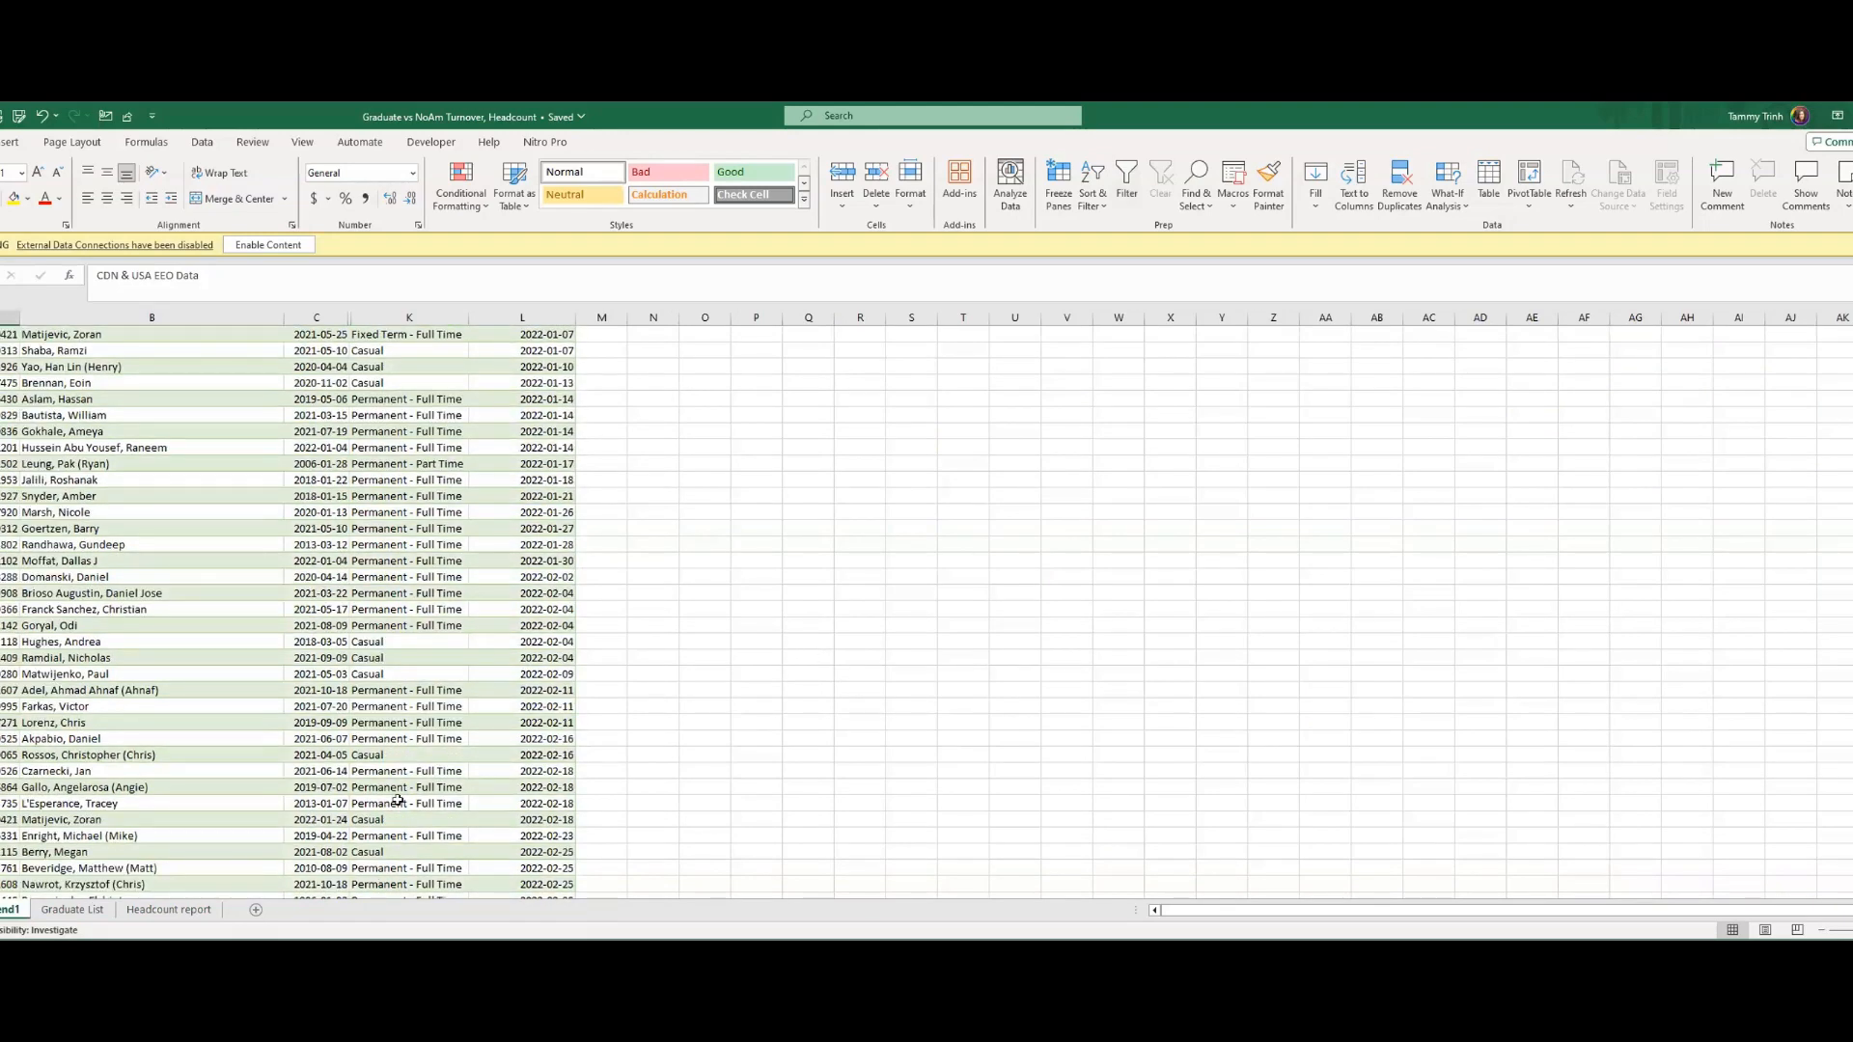
pyautogui.scroll(2, 186, 784)
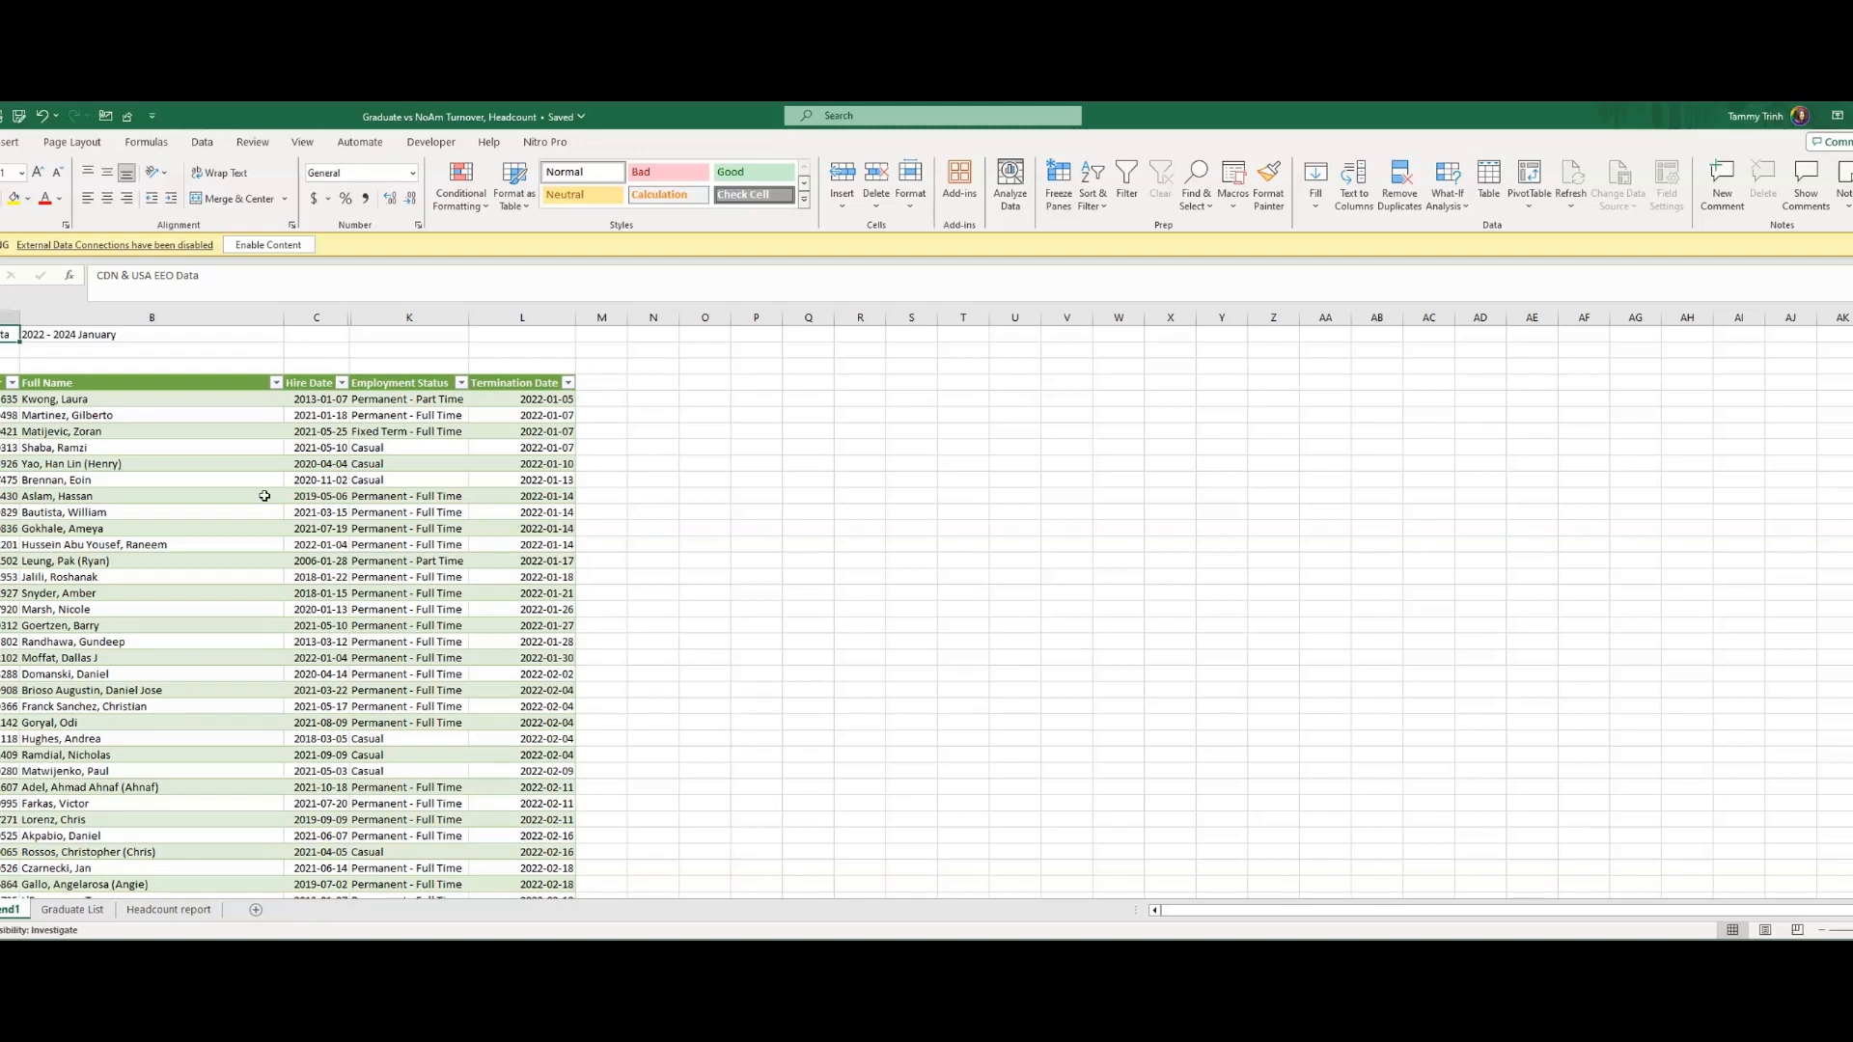
# - From a Hire Date cell in the EEO table, check the available data import sources and show the workbook's queries and connections
pyautogui.click(333, 530)
pyautogui.click(198, 141)
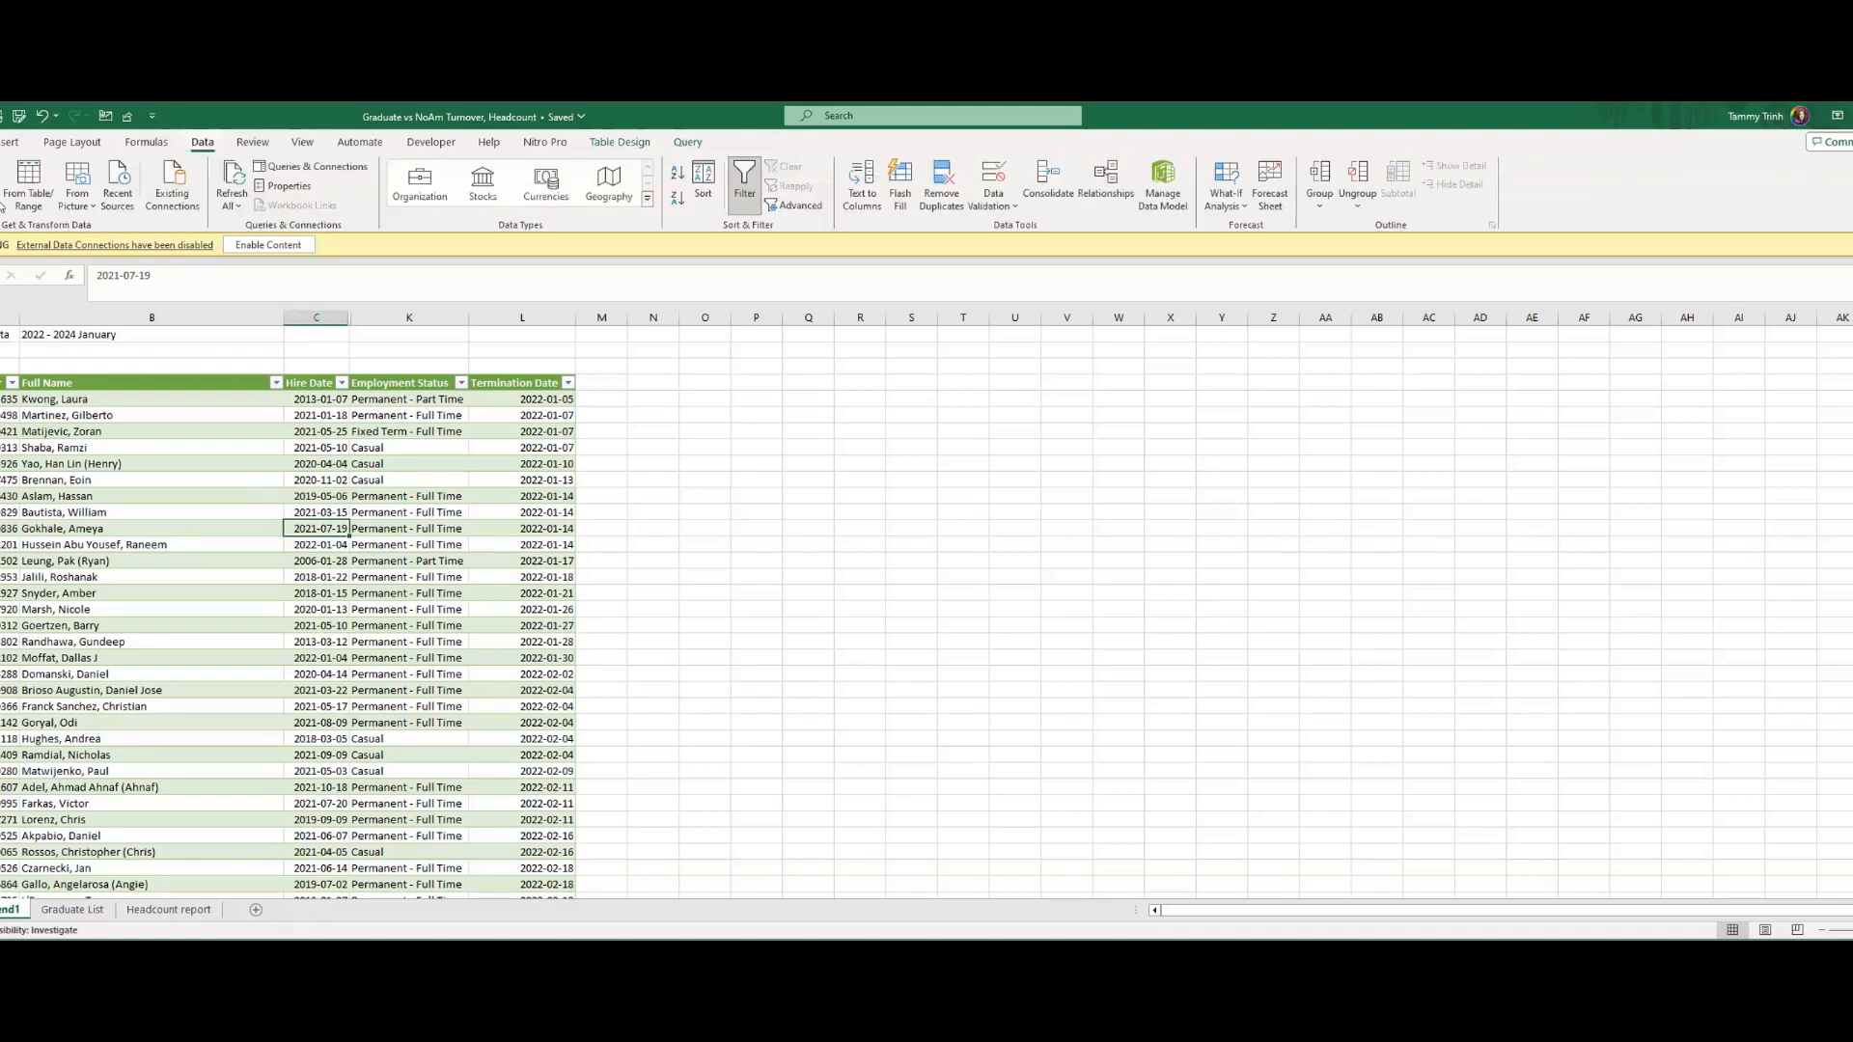
pyautogui.click(2, 188)
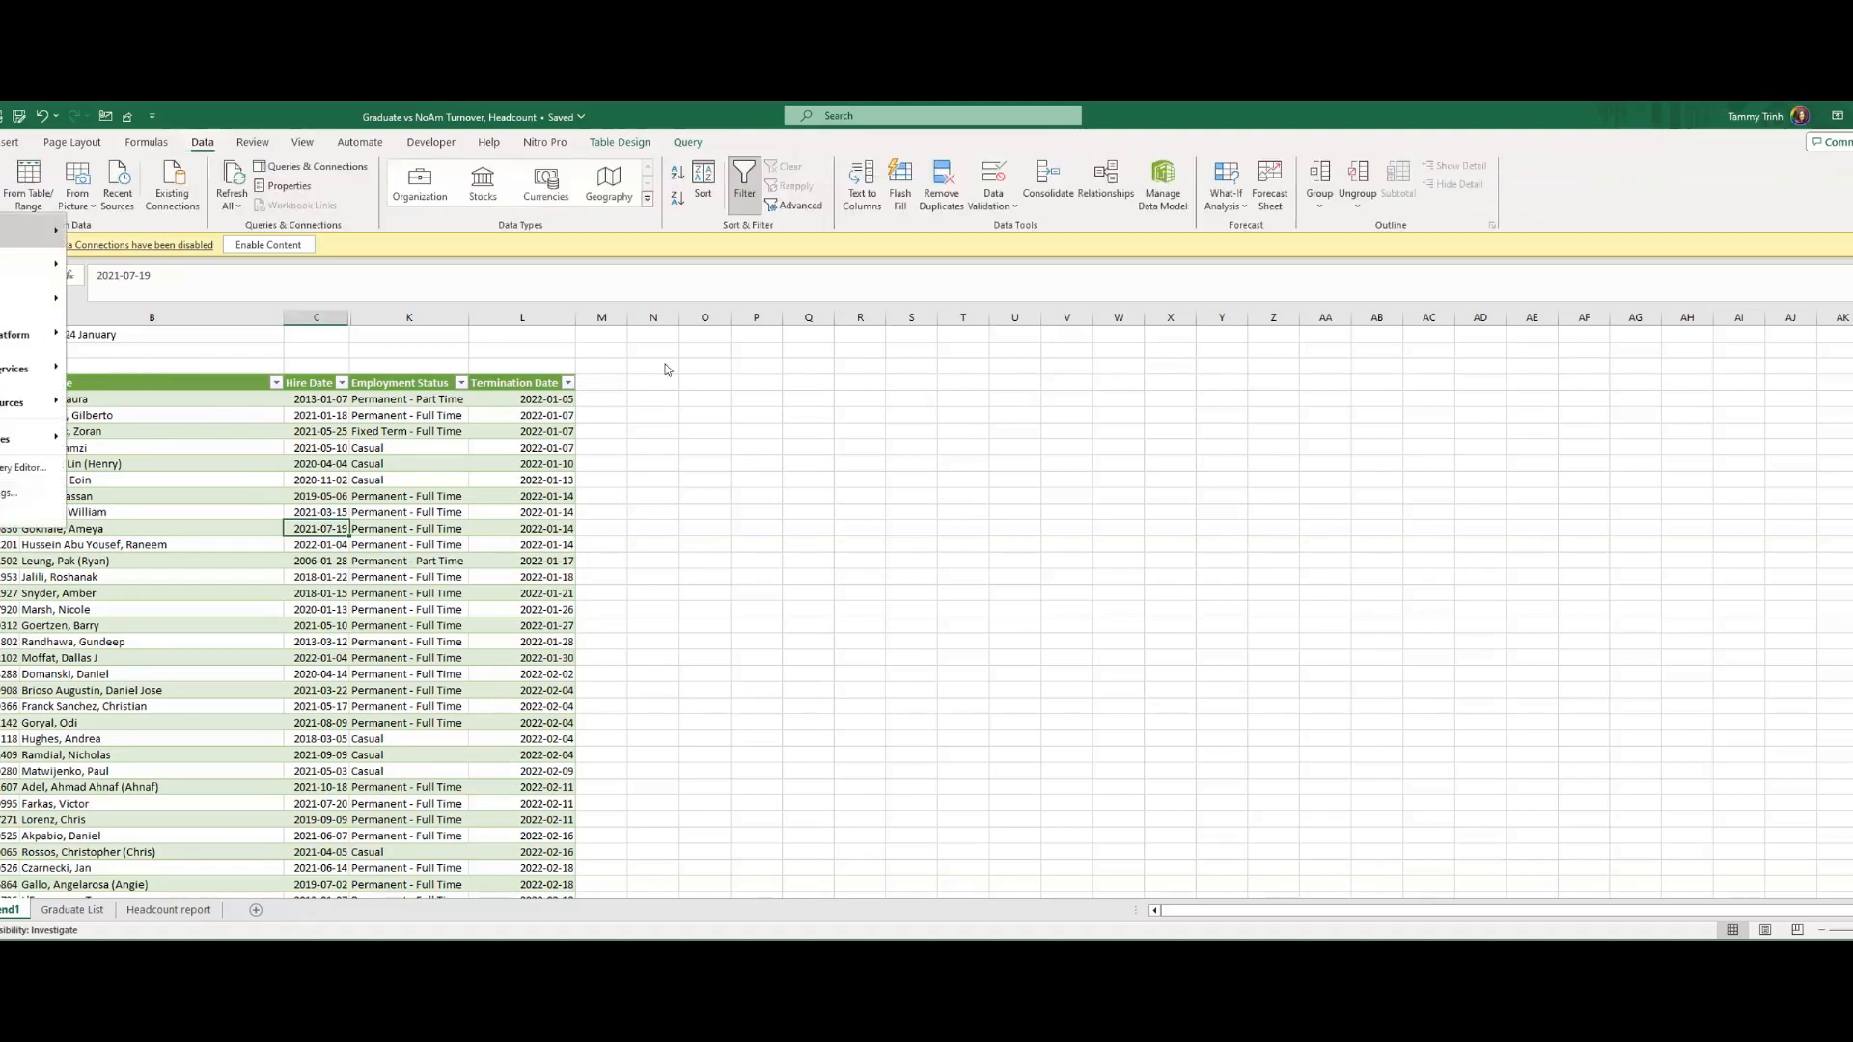
pyautogui.moveTo(5, 230)
pyautogui.click(309, 164)
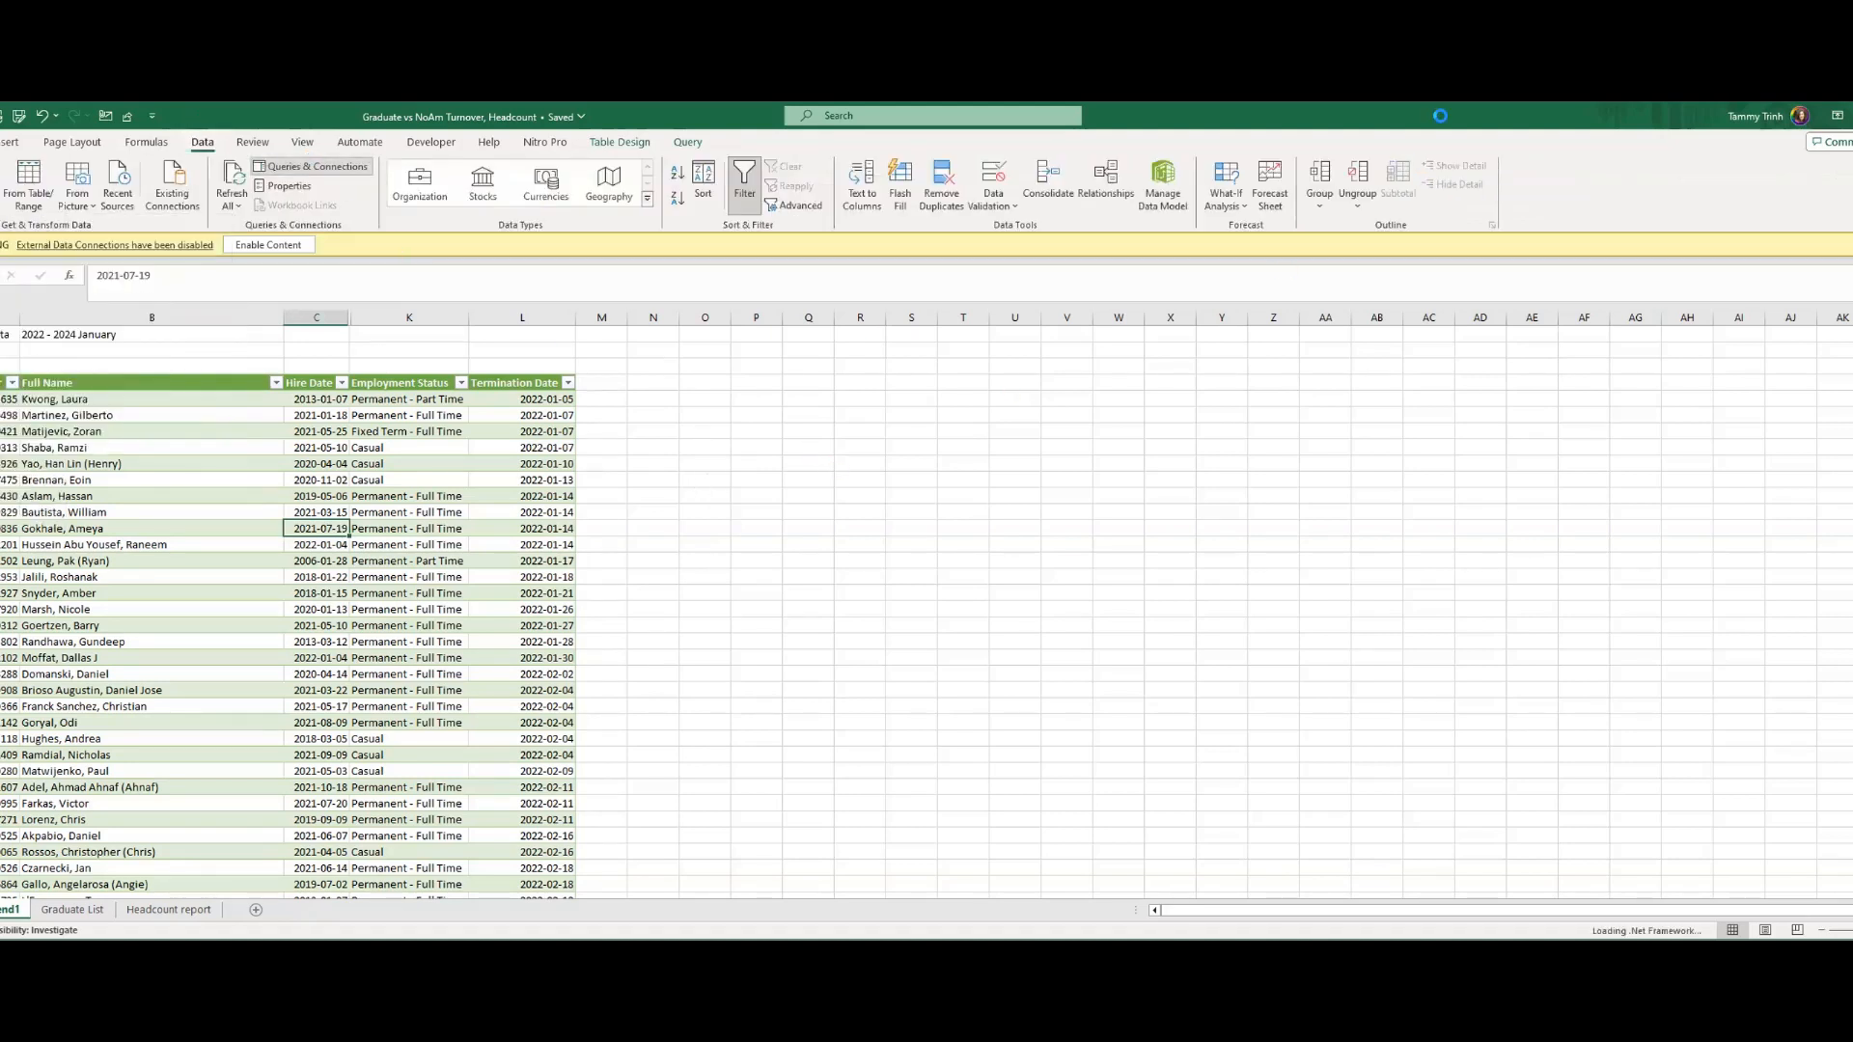
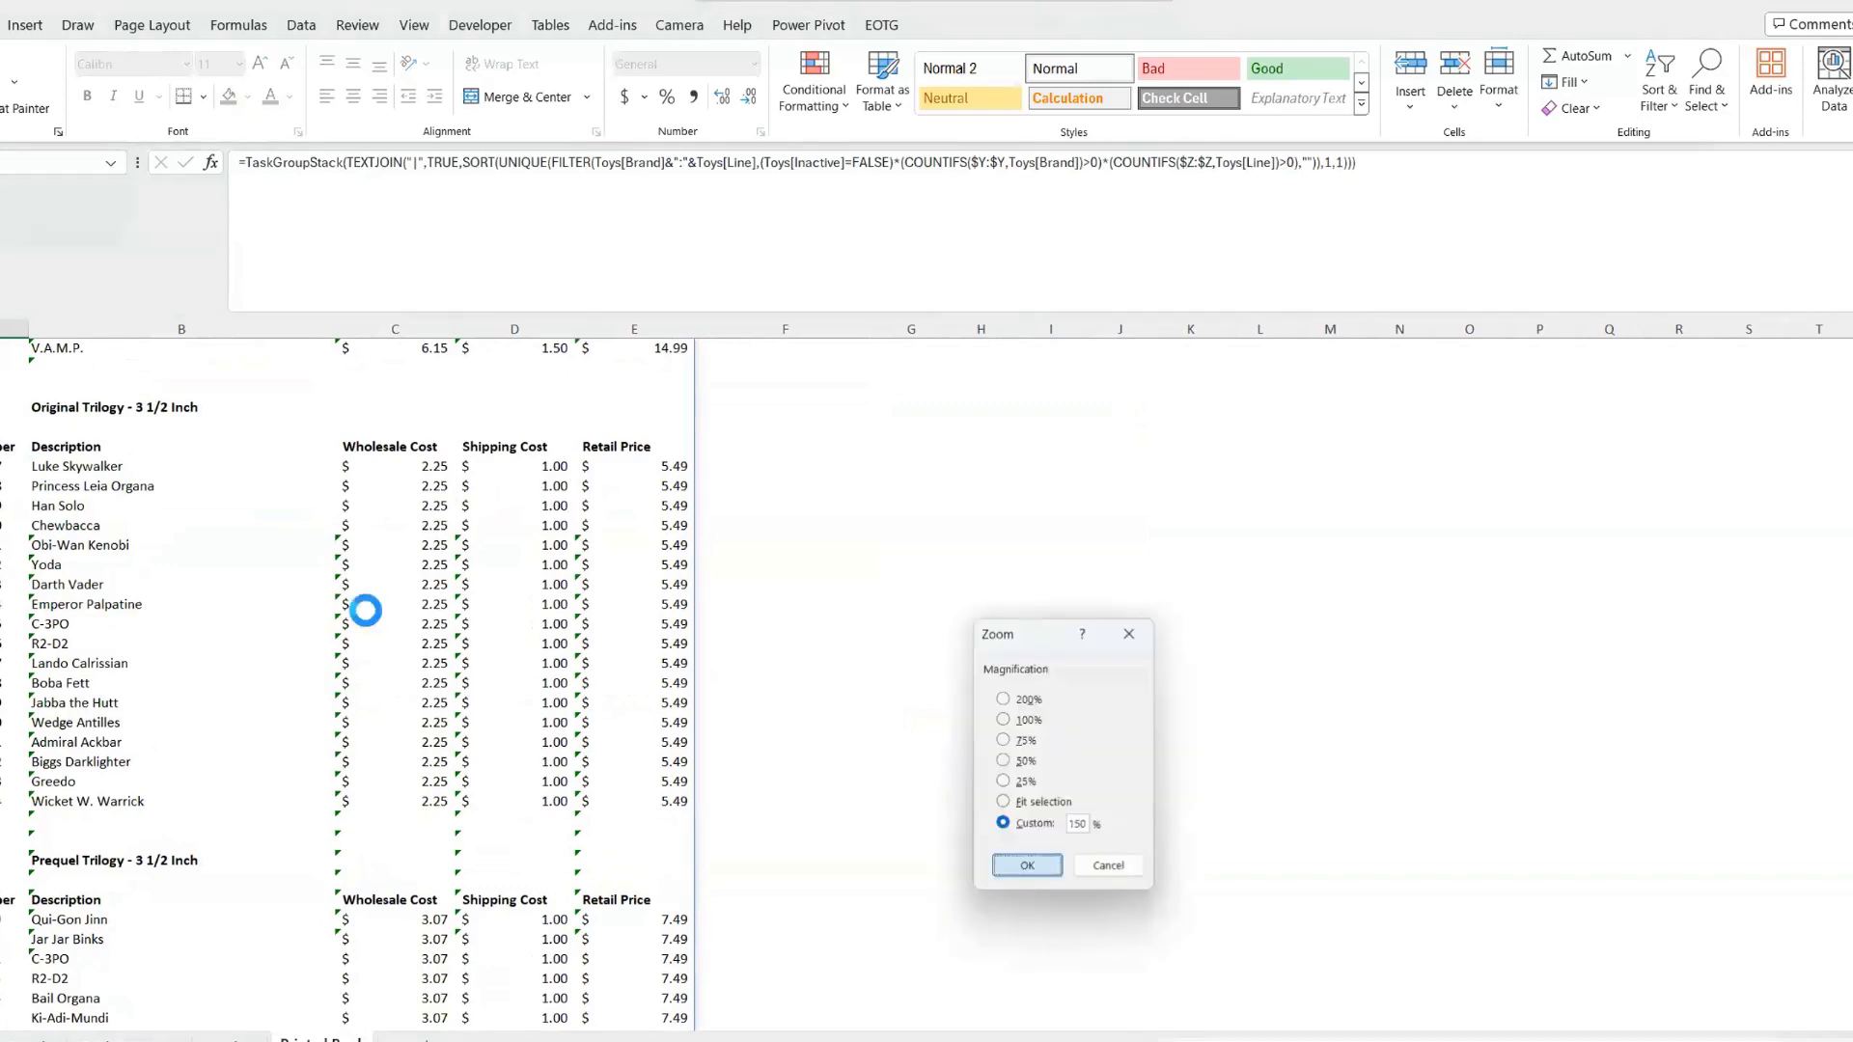
# - Zoom the sheet to 150% and return to the start of the Christmas Toy Guide catalog
pyautogui.press('Return')
pyautogui.scroll(15, 443, 625)
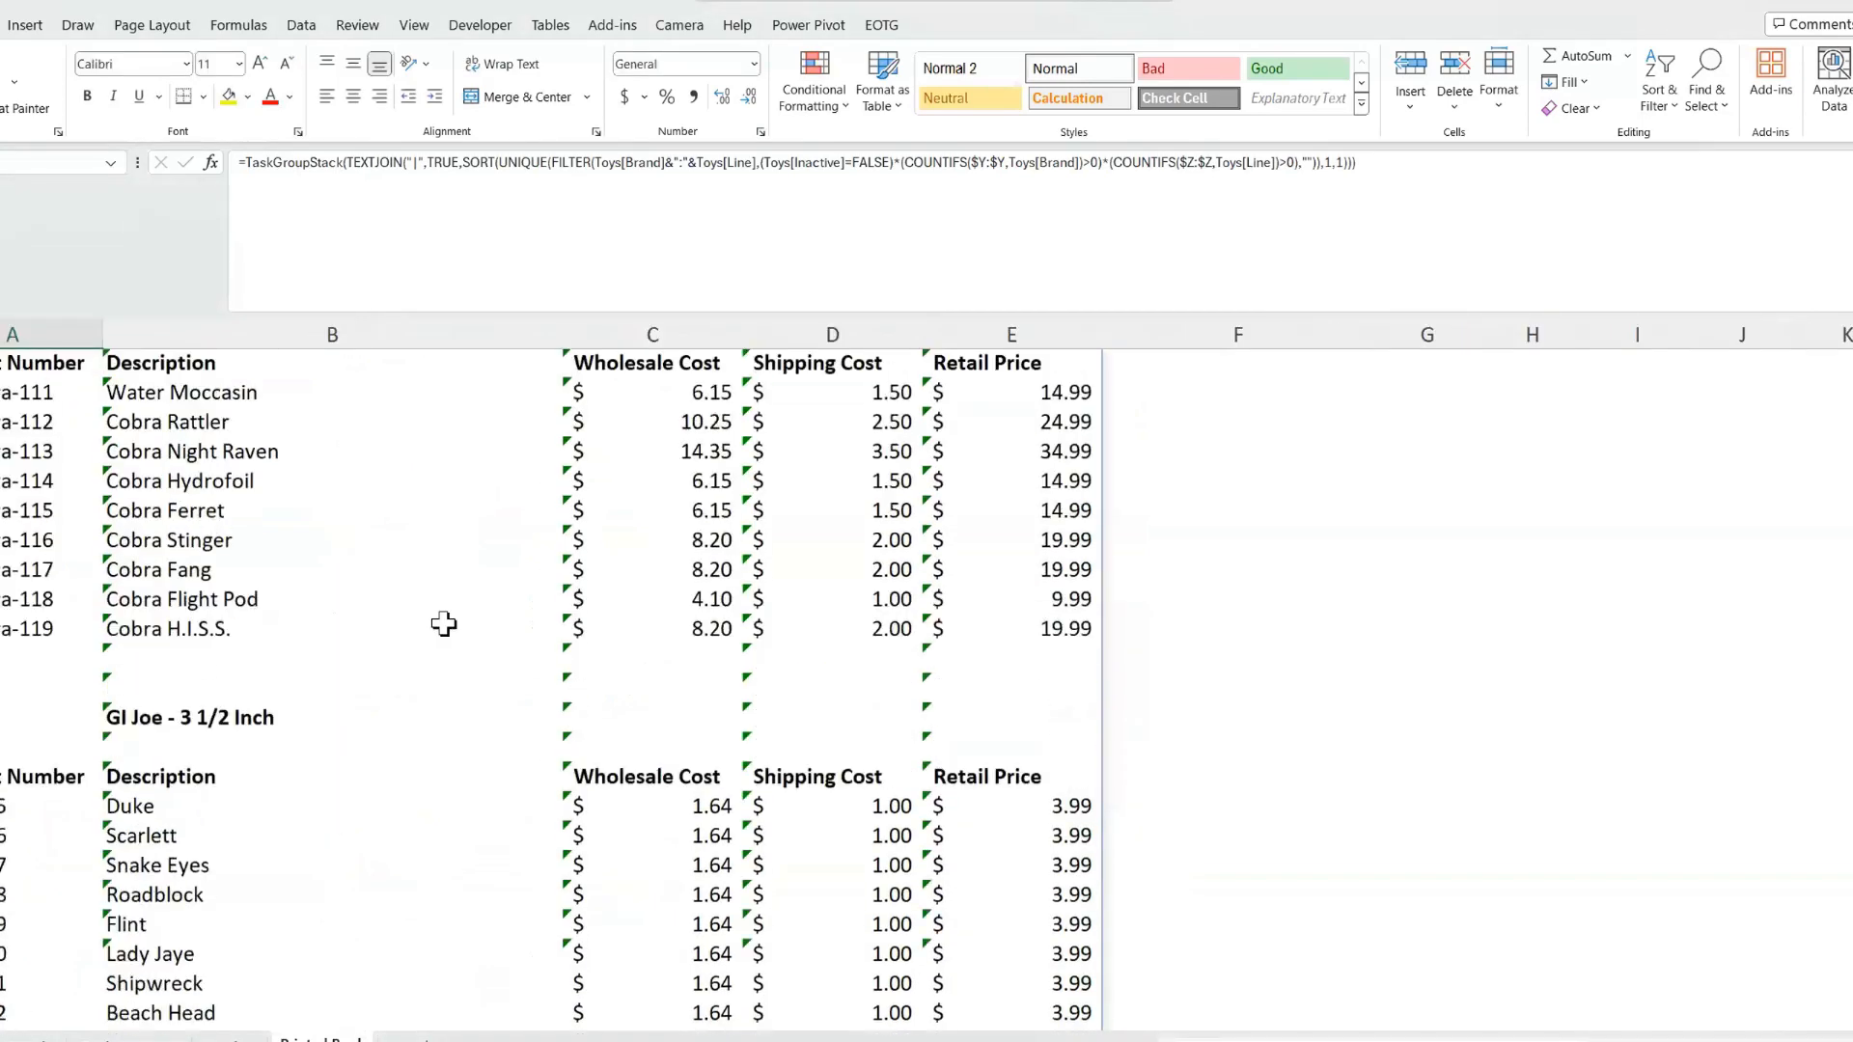
pyautogui.scroll(6, 443, 624)
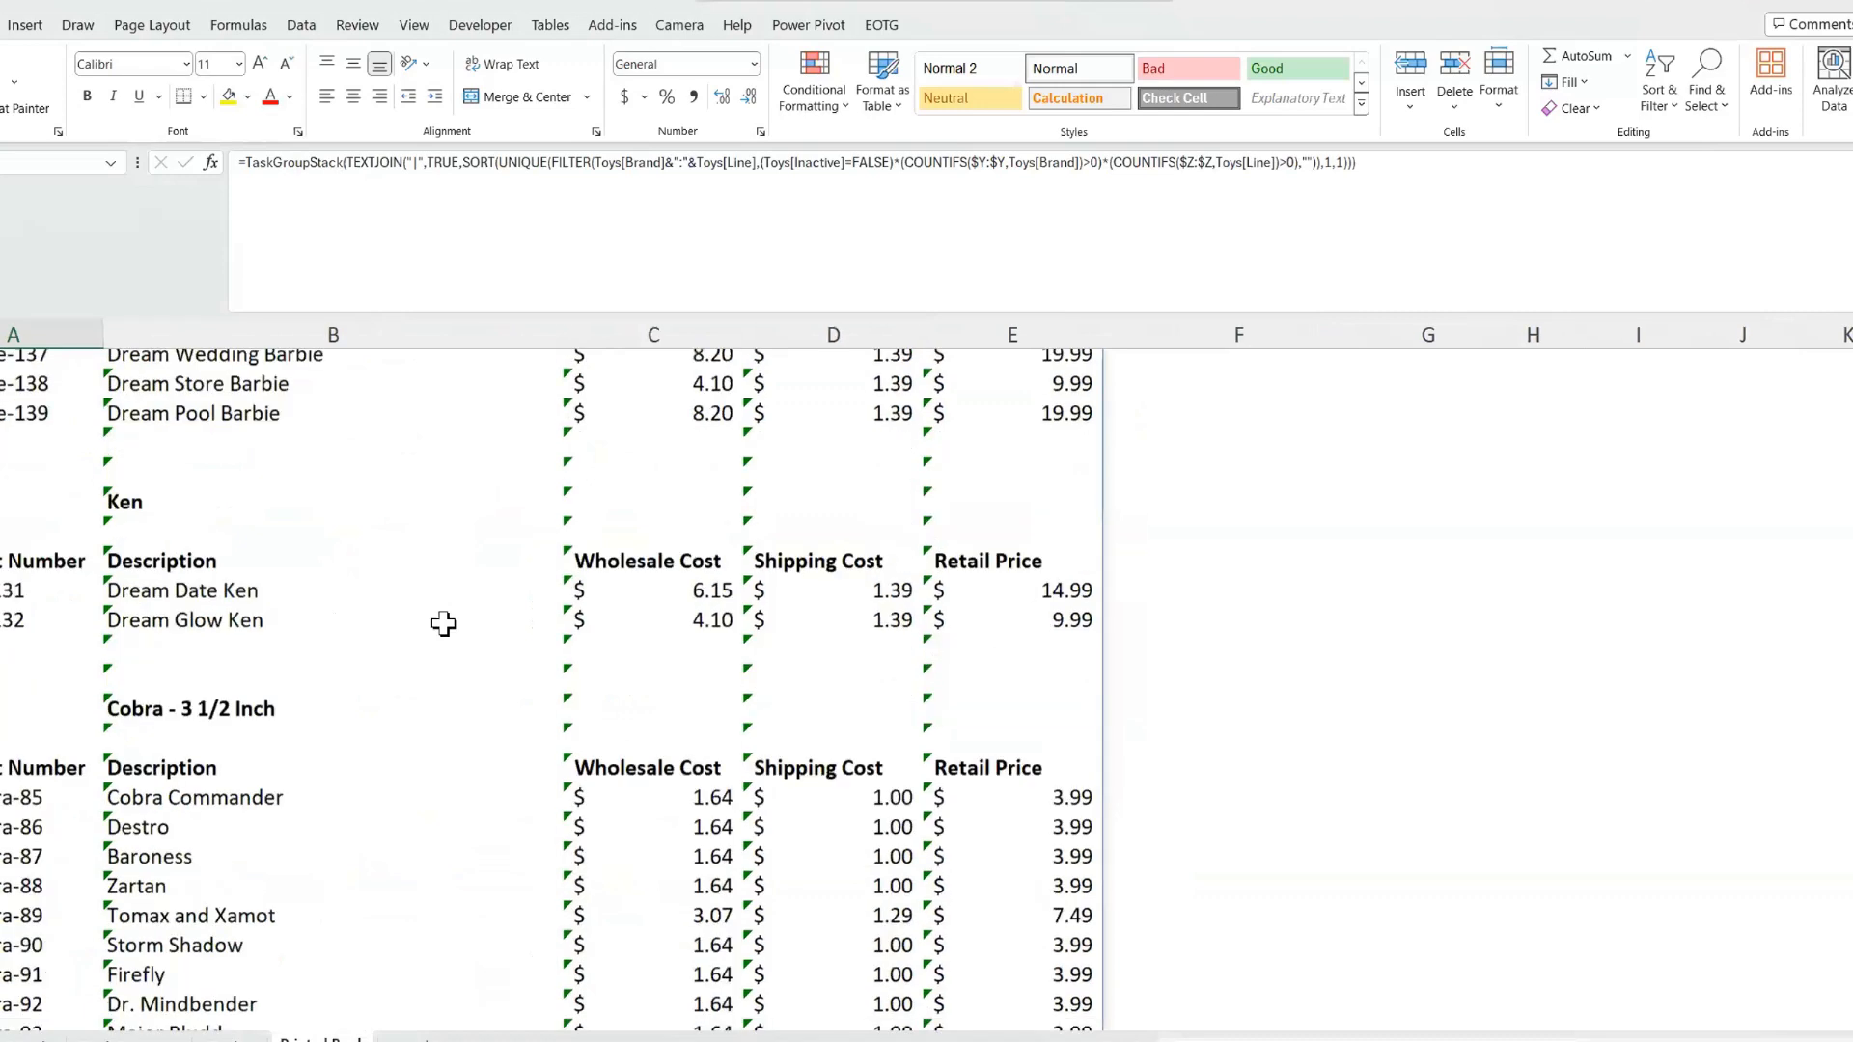
pyautogui.scroll(8, 443, 625)
# - Select all Barbie product rows in the catalog, from Peaches 'n Cream Barbie past Dream Pool Barbie, across to Retail Price
pyautogui.moveTo(241, 531); pyautogui.dragTo(708, 704)
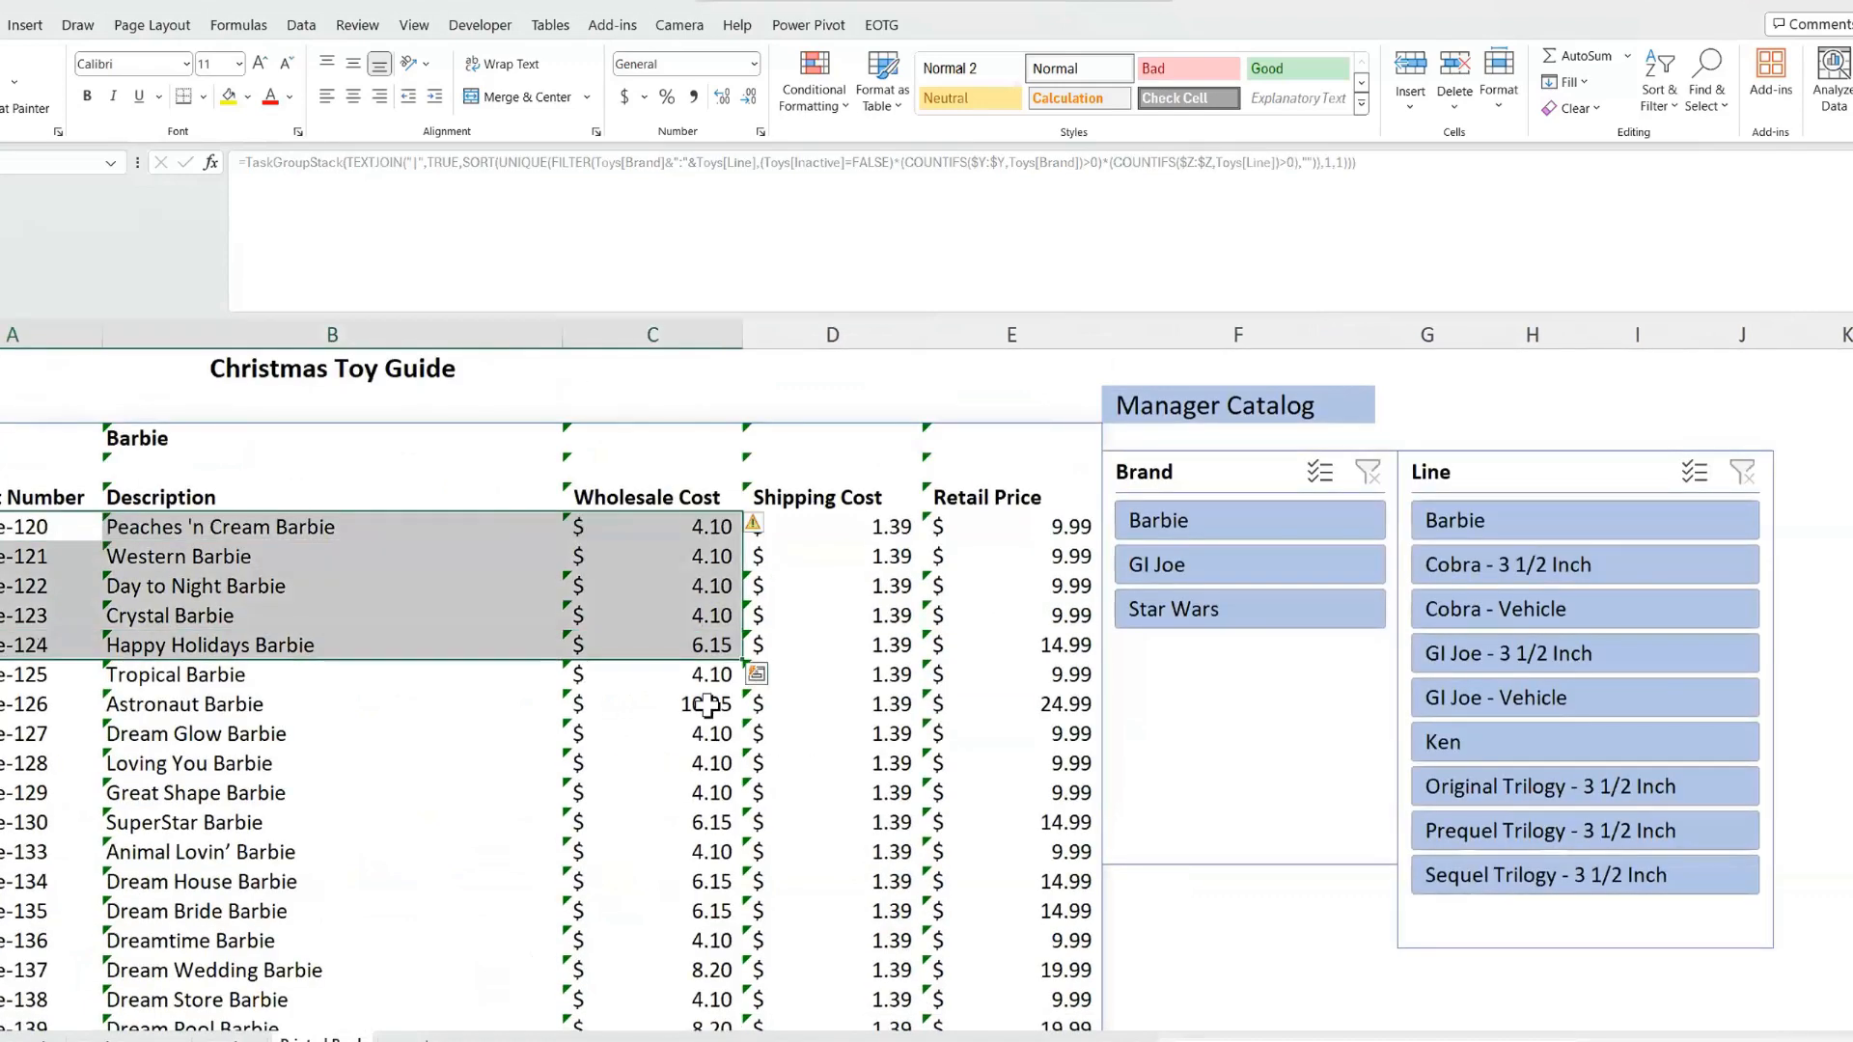
pyautogui.hotkey('shift', 'Right')
pyautogui.hotkey('shift', 'Right')
pyautogui.hotkey('shift', 'Down')
pyautogui.hotkey('shift', 'Down')
pyautogui.hotkey('shift', 'Down')
pyautogui.hotkey('shift', 'Down')
pyautogui.hotkey('shift', 'Down')
pyautogui.hotkey('shift', 'Down')
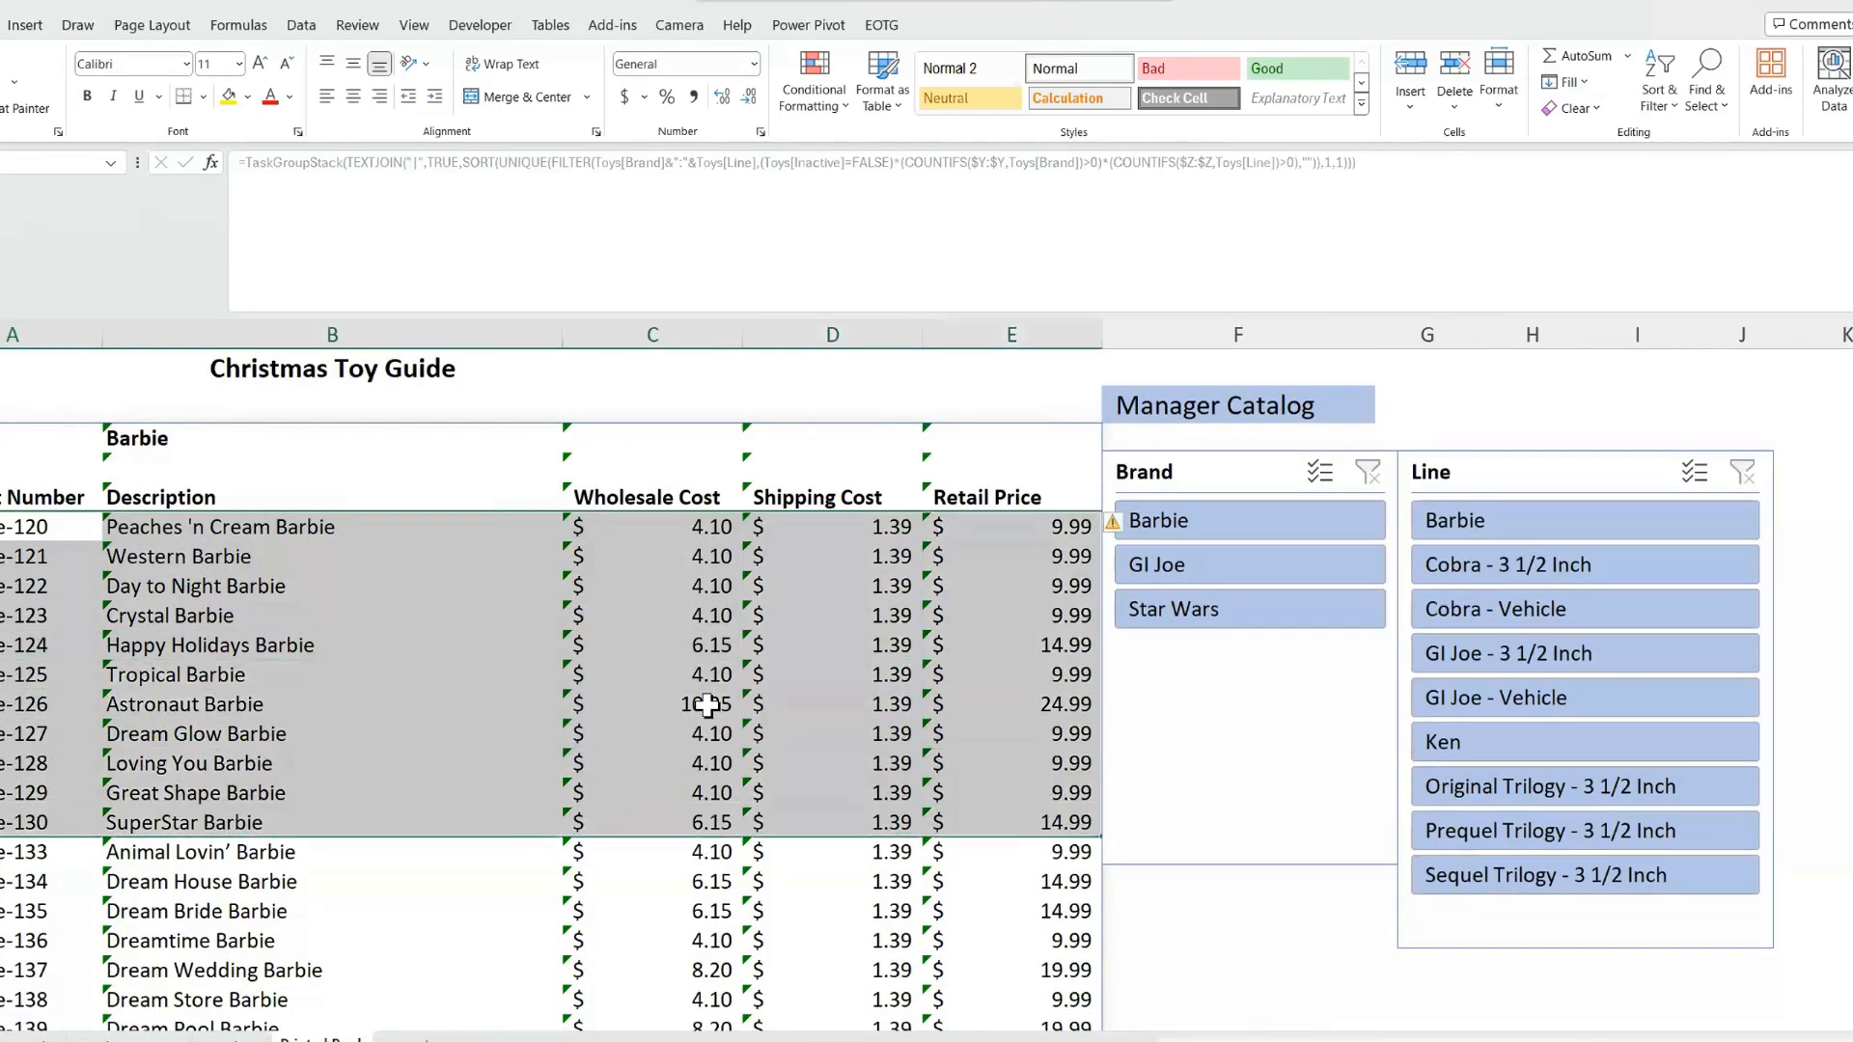
pyautogui.hotkey('shift', 'Down')
pyautogui.hotkey('shift', 'Down')
pyautogui.hotkey('shift', 'Down')
pyautogui.hotkey('shift', 'Down')
pyautogui.hotkey('shift', 'Down')
pyautogui.hotkey('shift', 'Down')
pyautogui.hotkey('shift', 'Down')
pyautogui.hotkey('shift', 'Down')
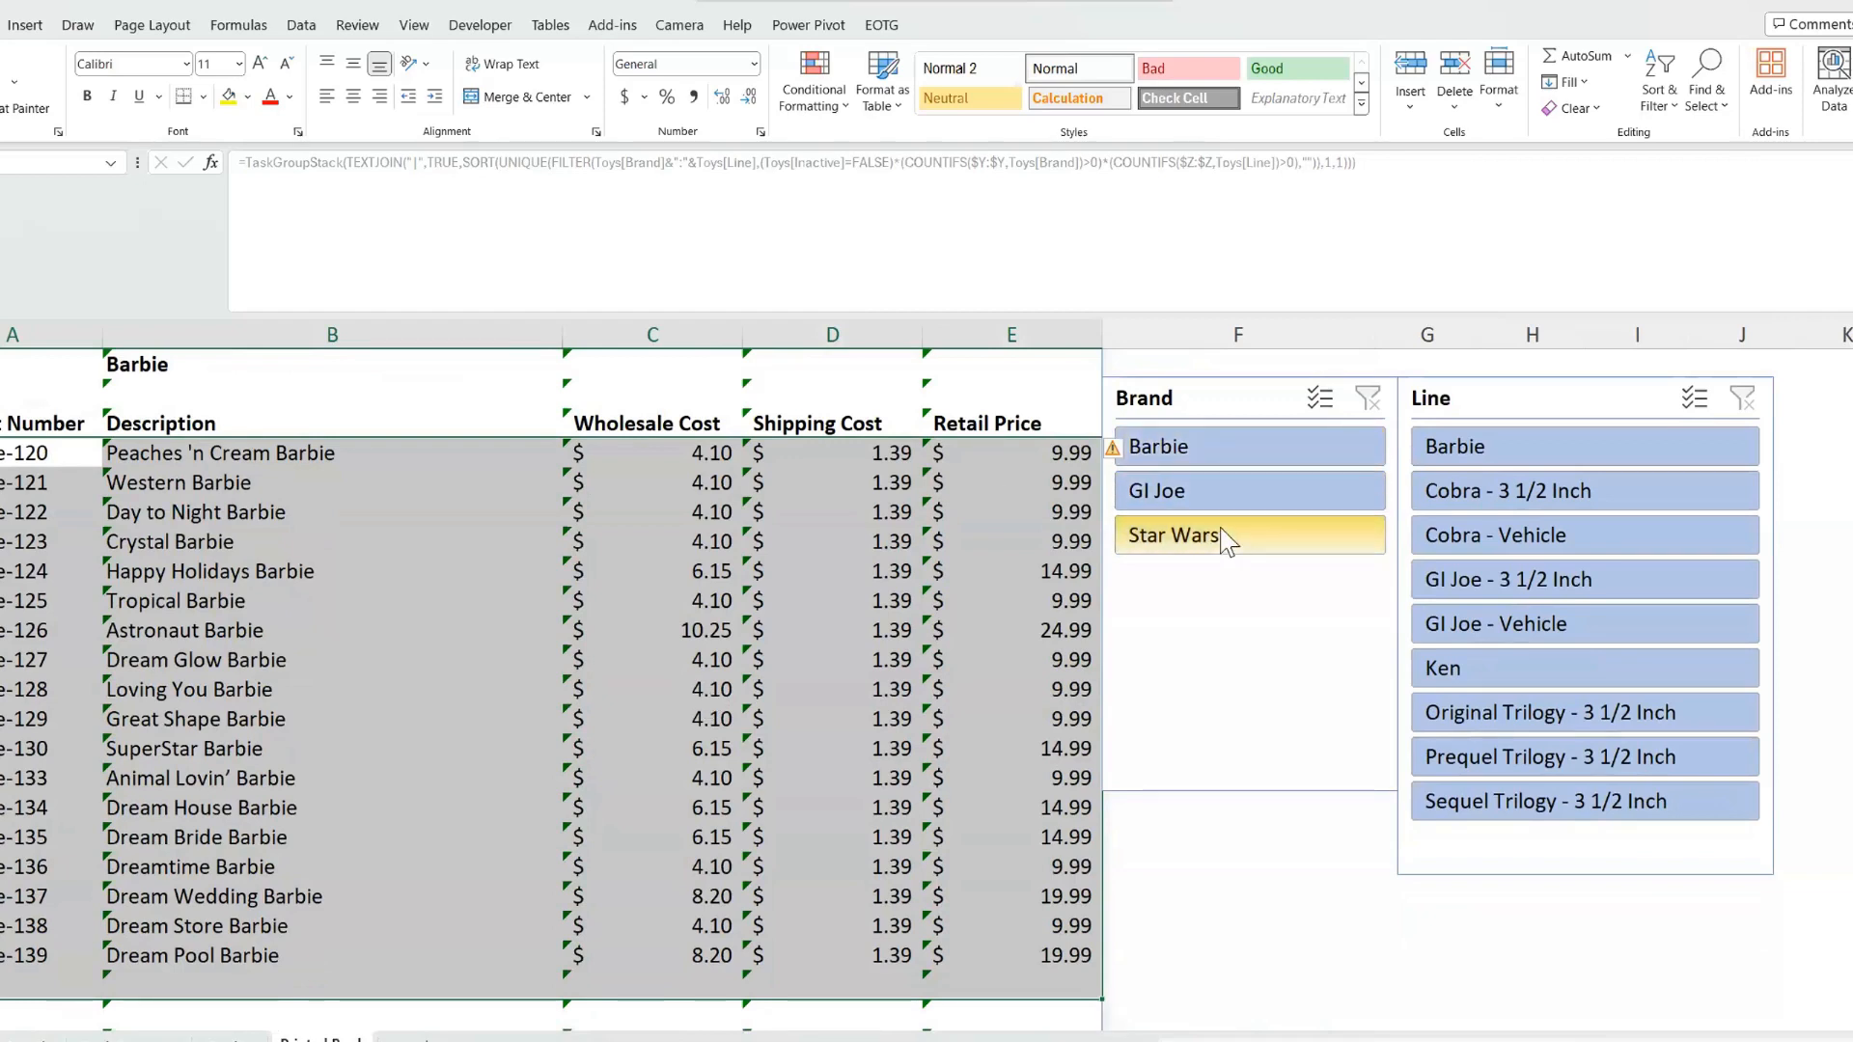
# - Filter the catalog's Brand to Barbie, enable multiple selection and add GI Joe
pyautogui.click(1259, 453)
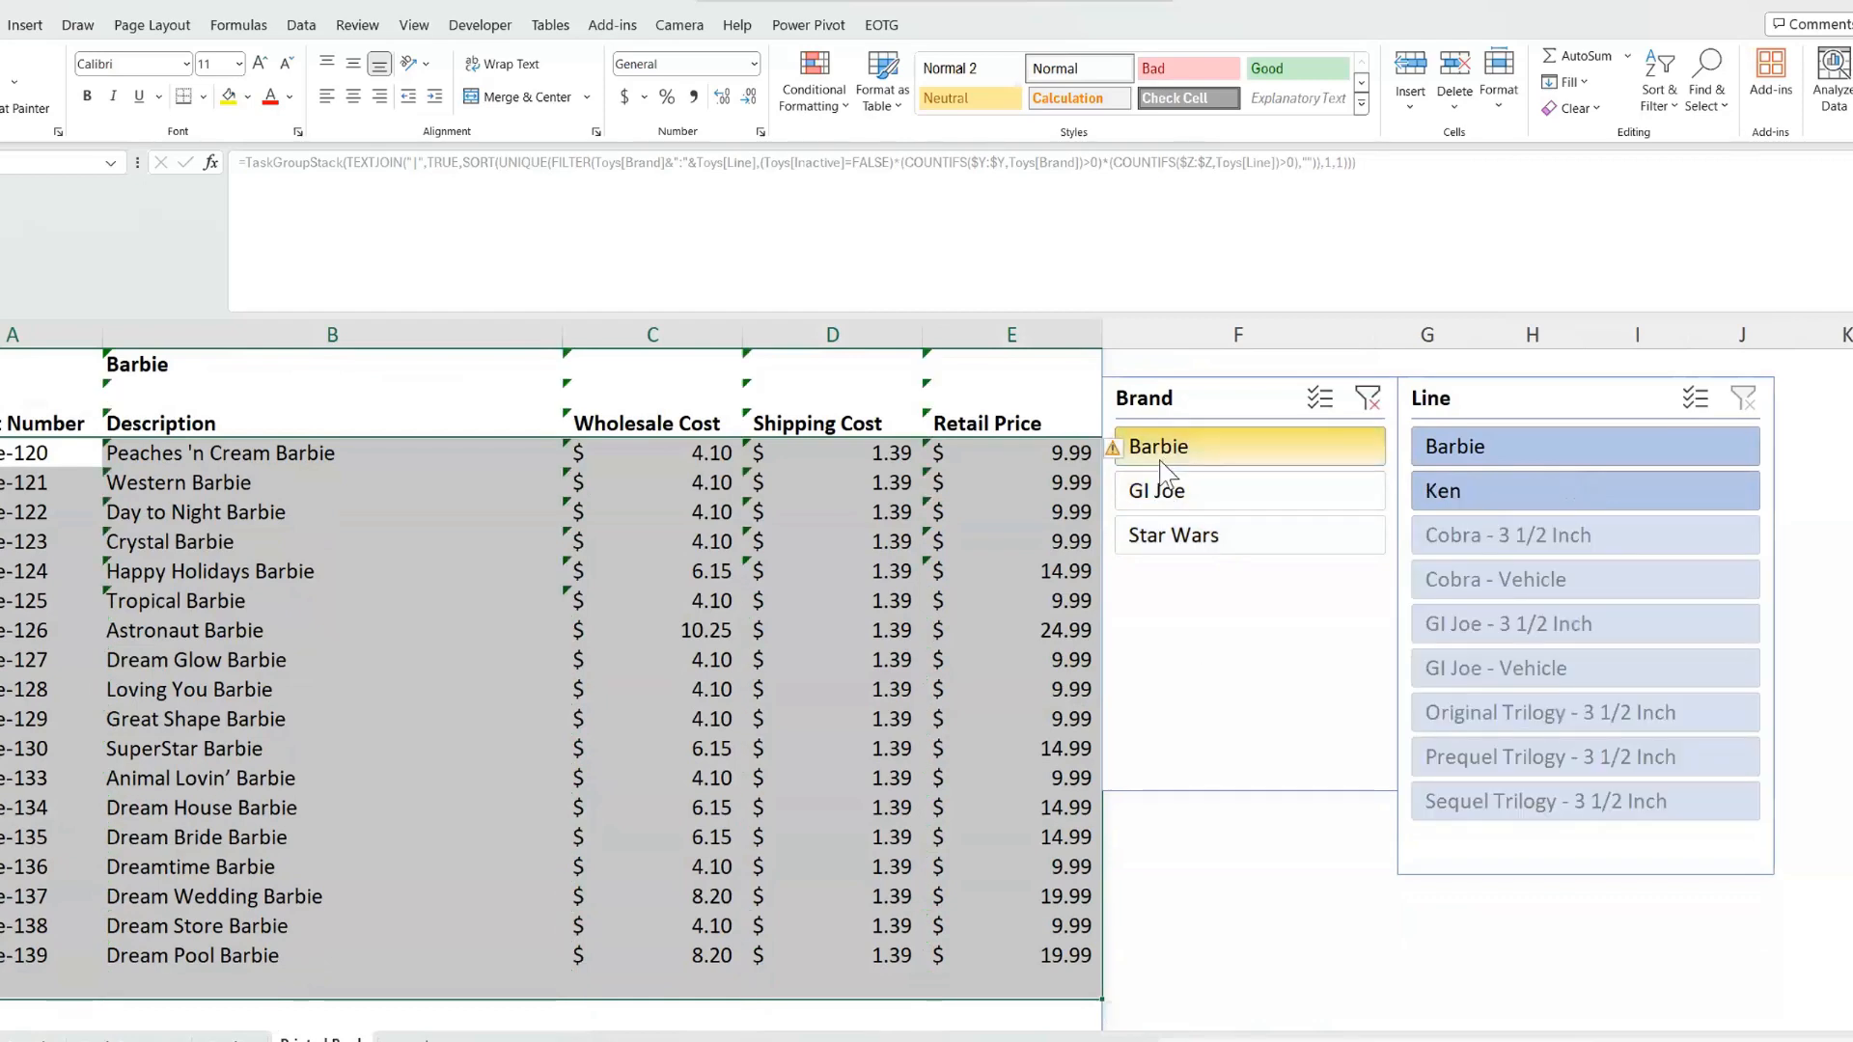
pyautogui.click(1318, 401)
pyautogui.click(1228, 484)
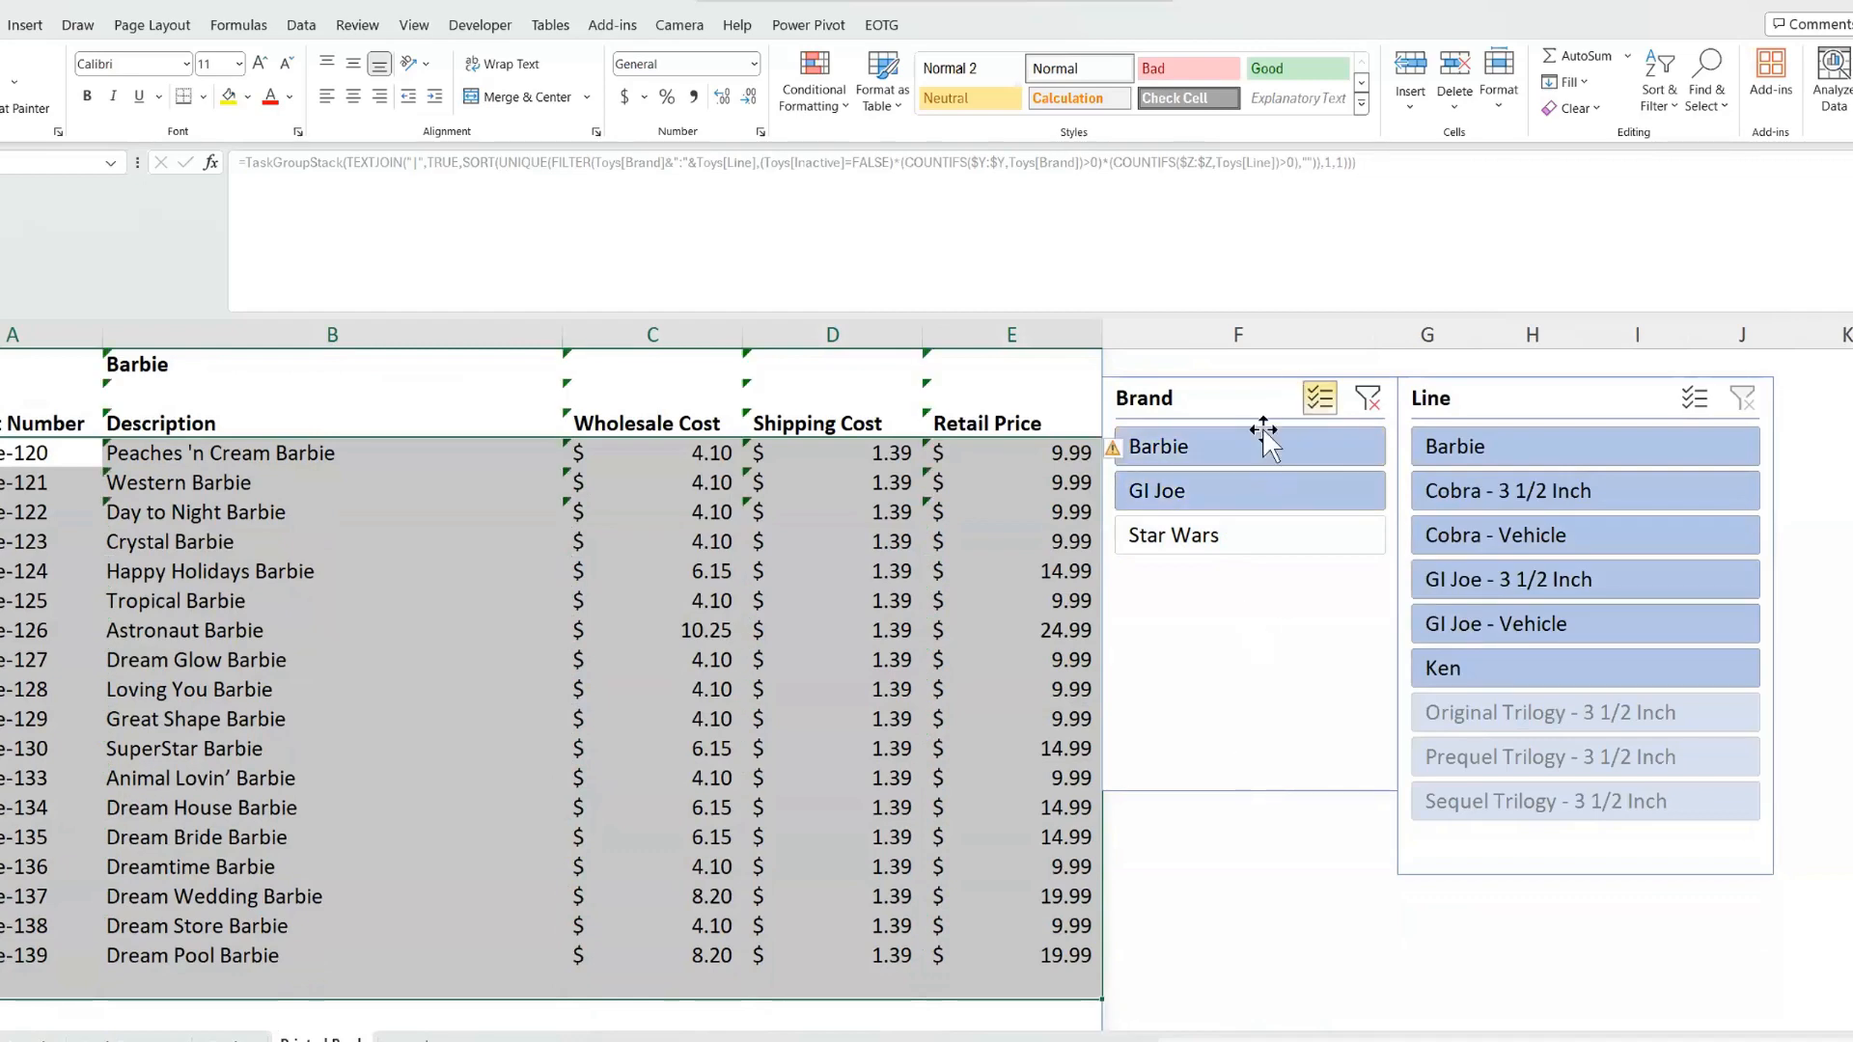
# - Remove Barbie from the Brand filter, review the GI Joe product groups down the catalog, and add Star Wars
pyautogui.click(1236, 446)
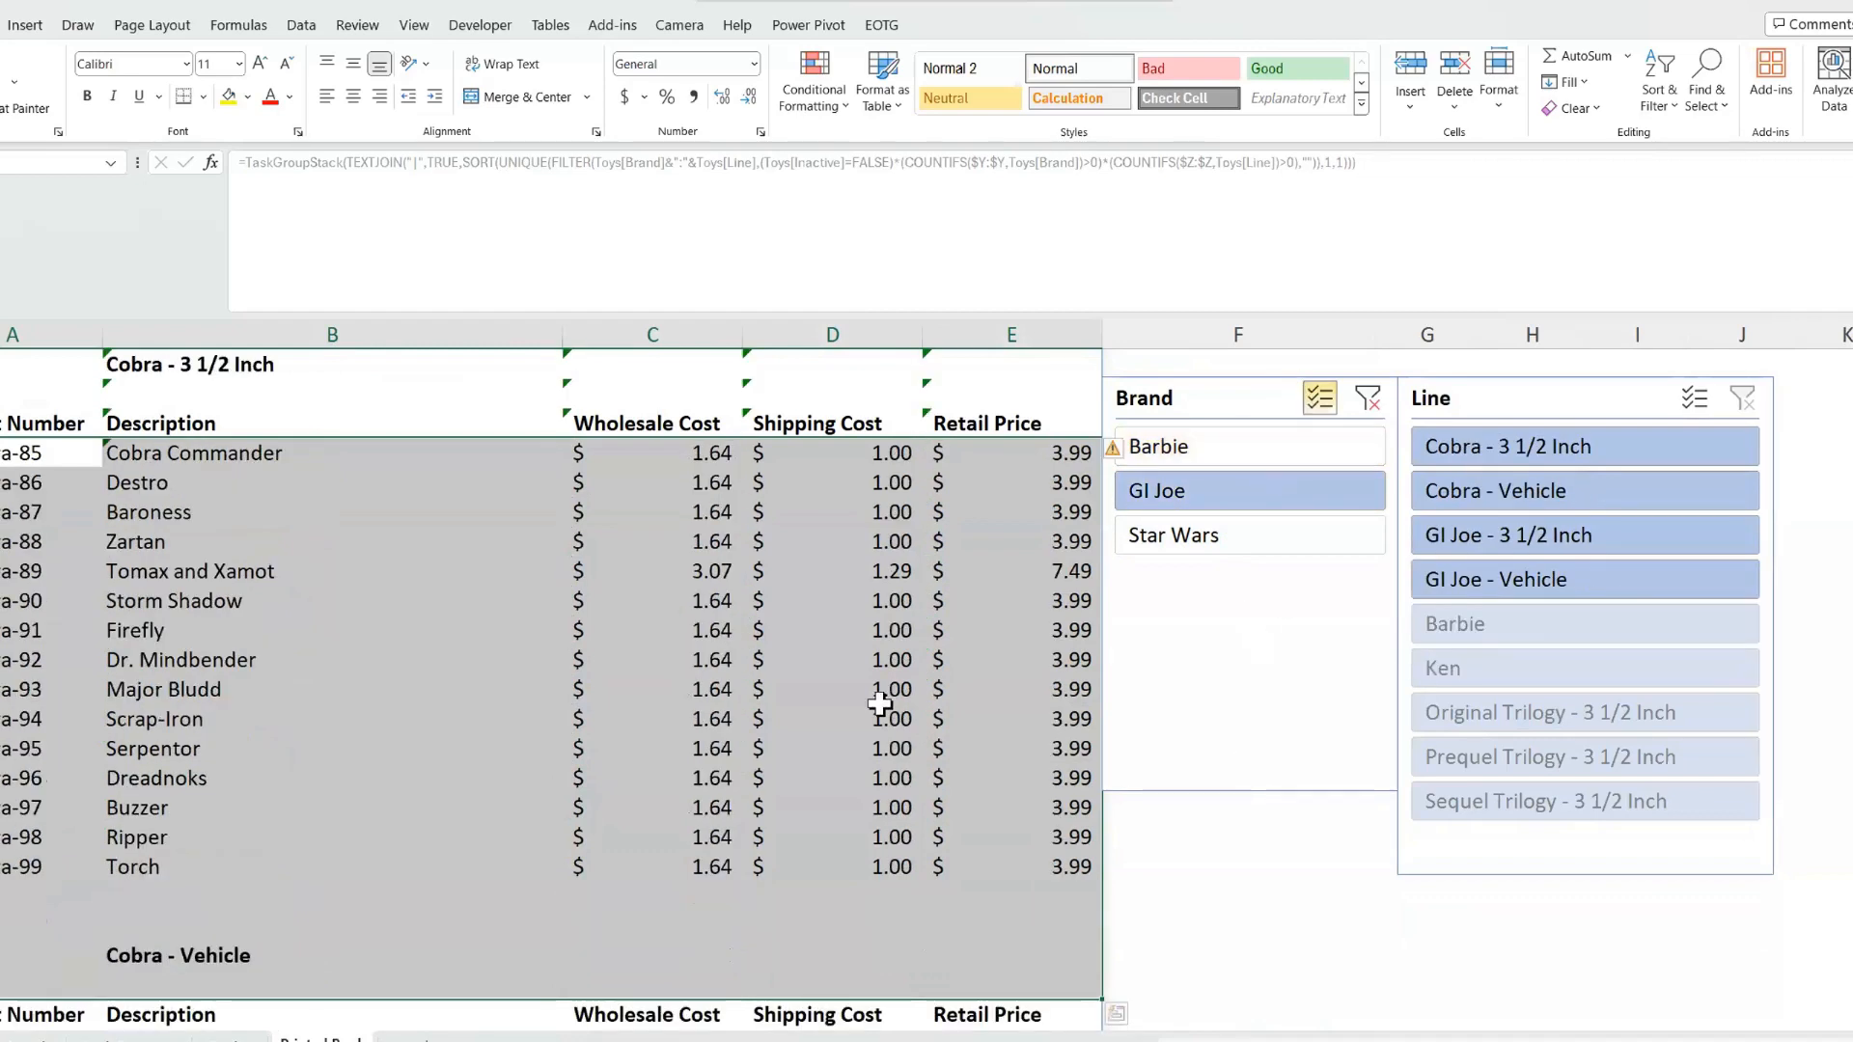
pyautogui.scroll(-7, 641, 1013)
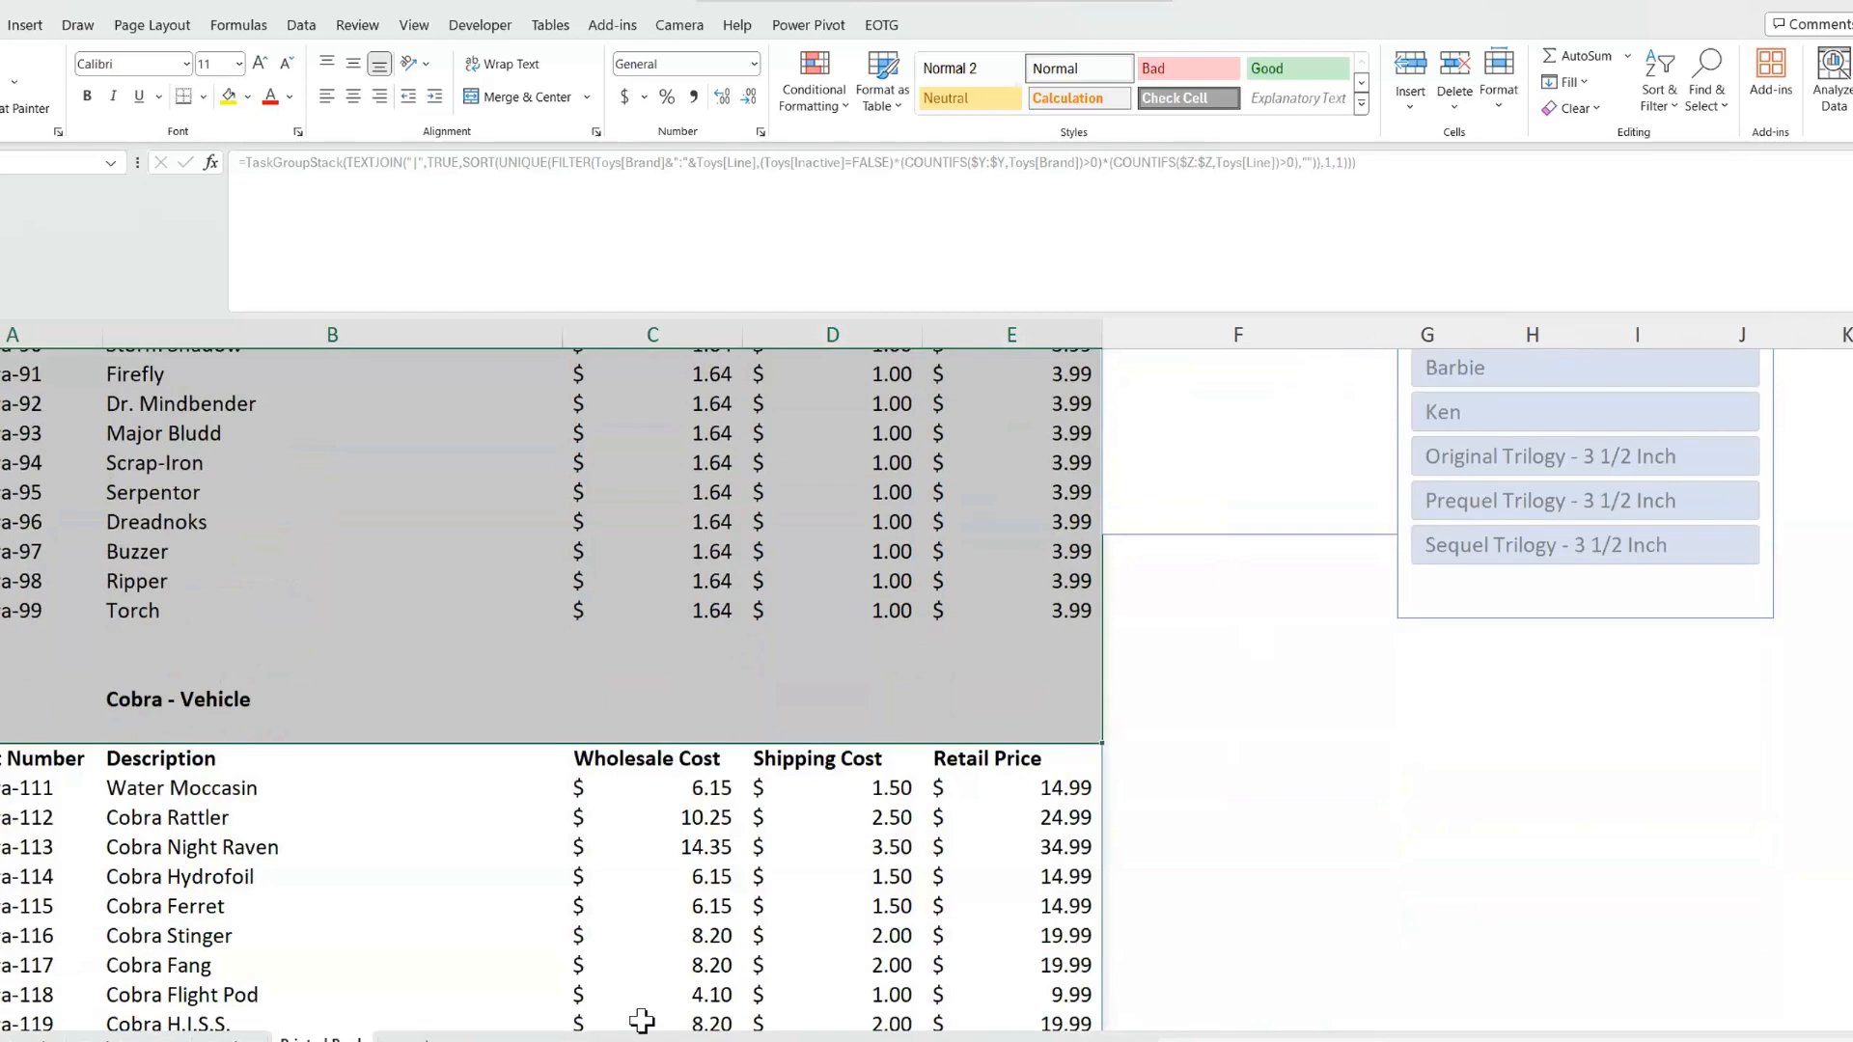
pyautogui.scroll(-15, 642, 1021)
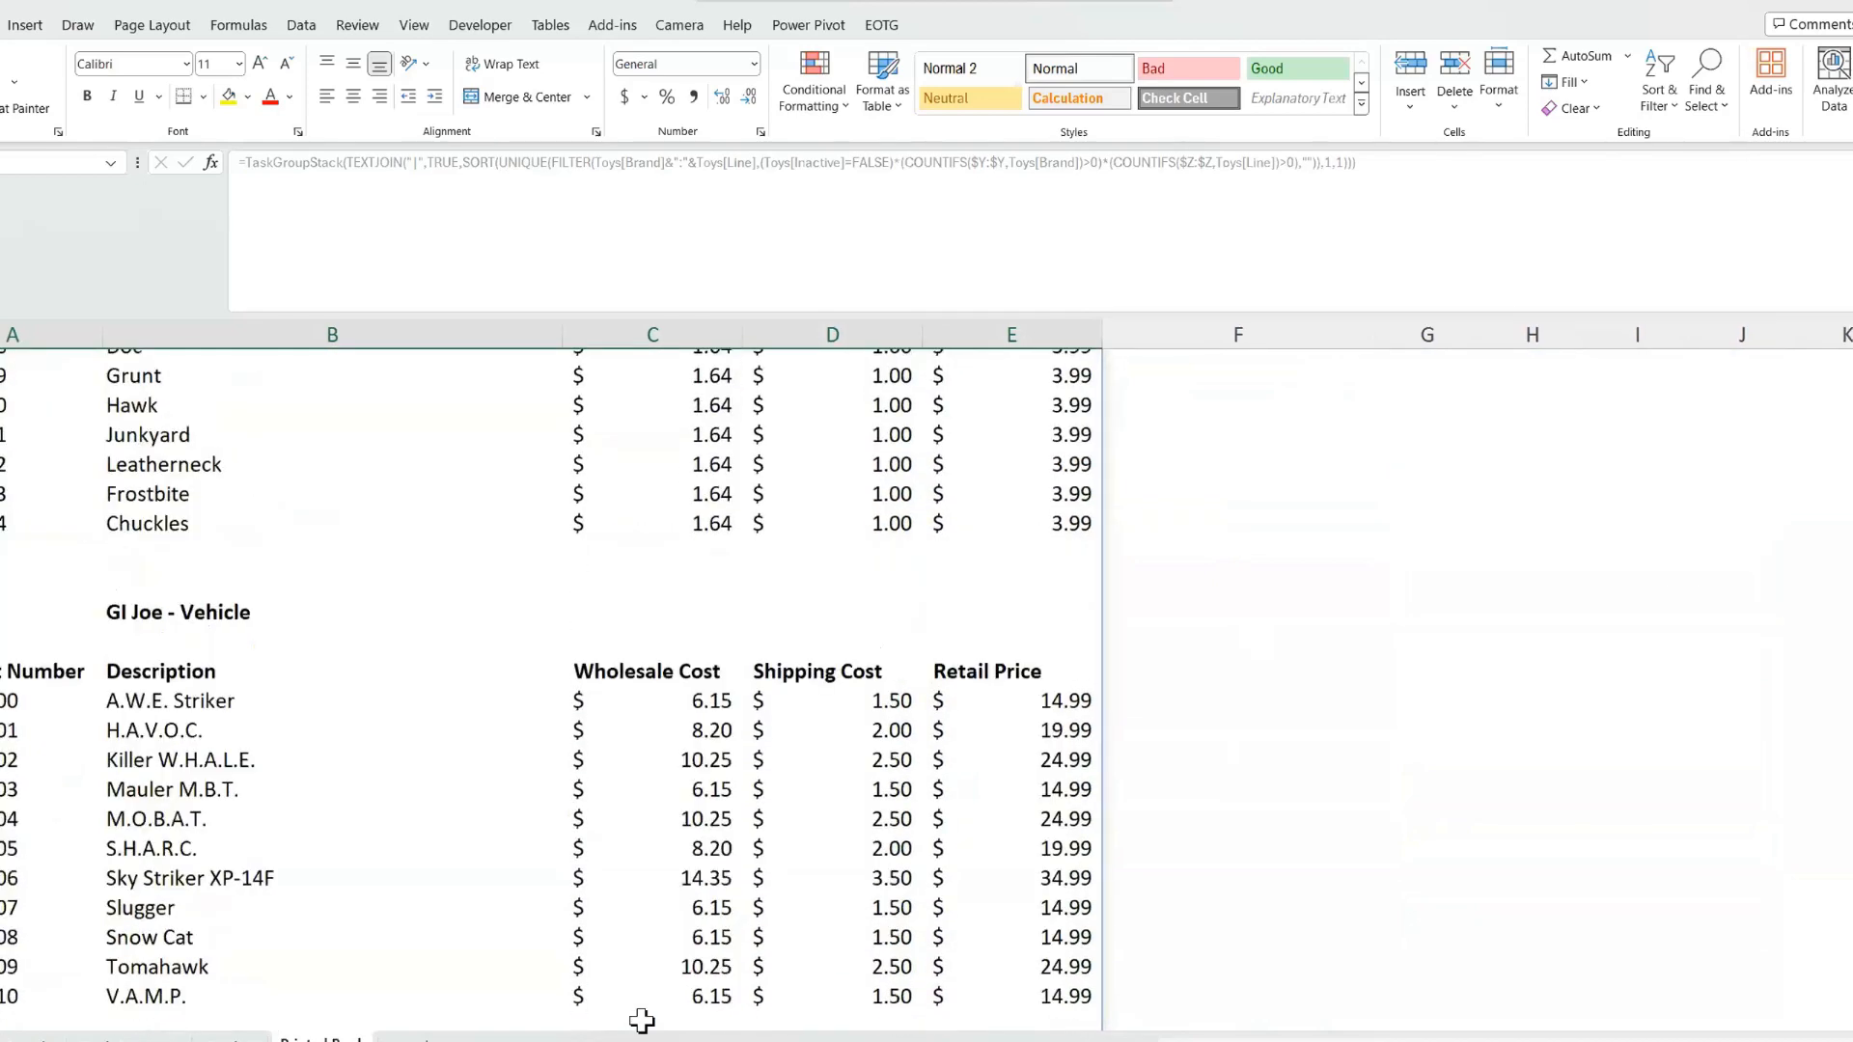
pyautogui.scroll(10, 642, 1020)
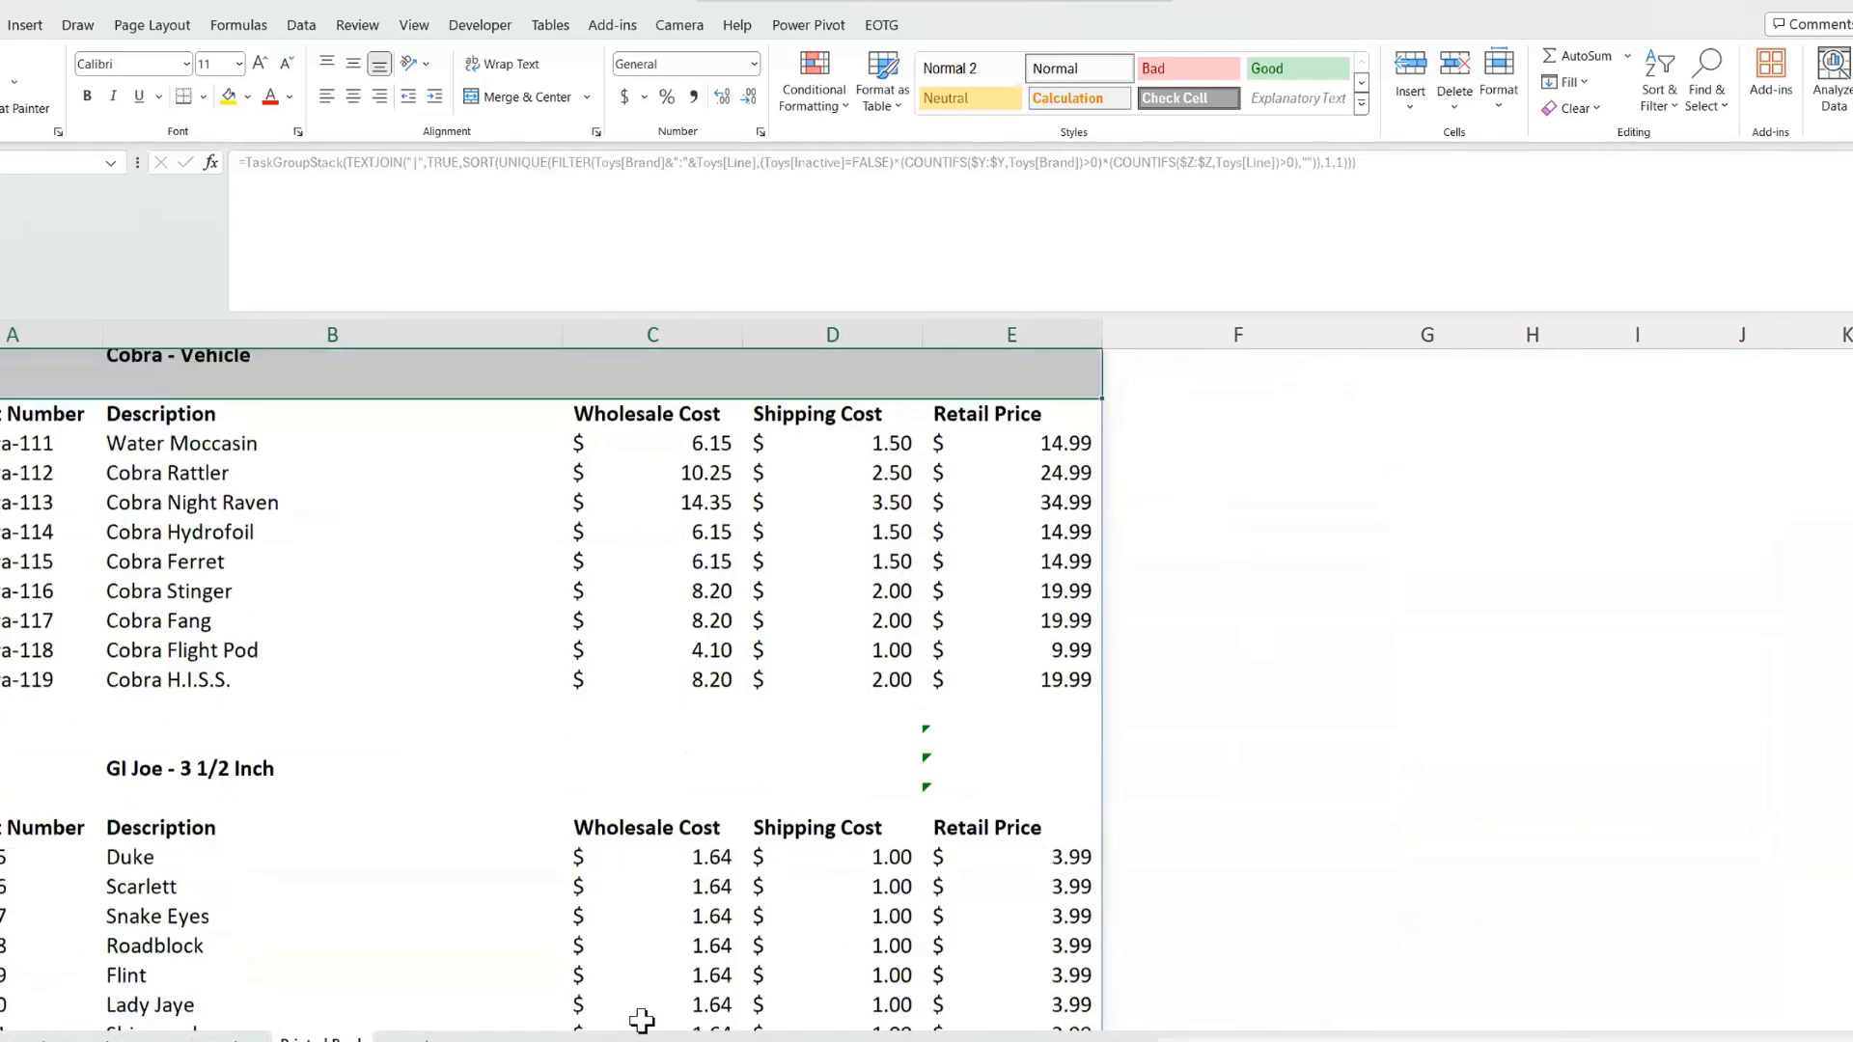
pyautogui.scroll(7, 641, 1020)
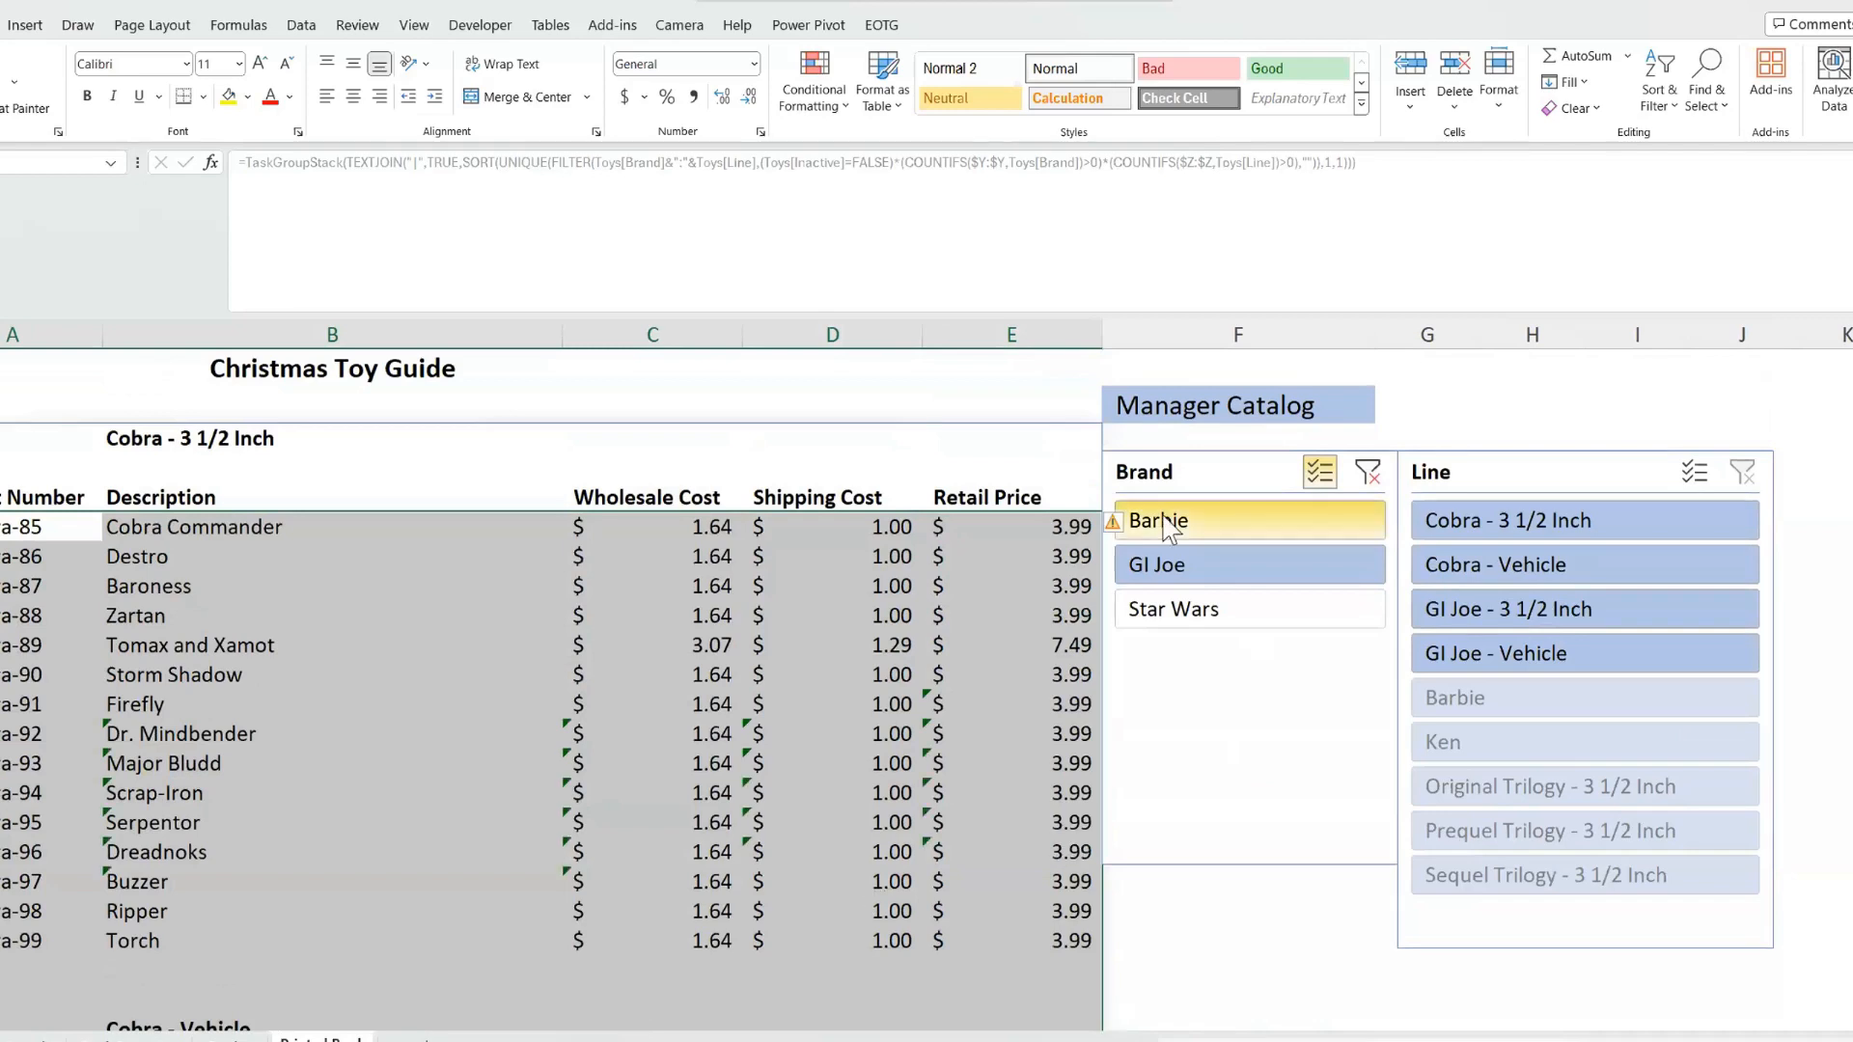
pyautogui.click(1177, 616)
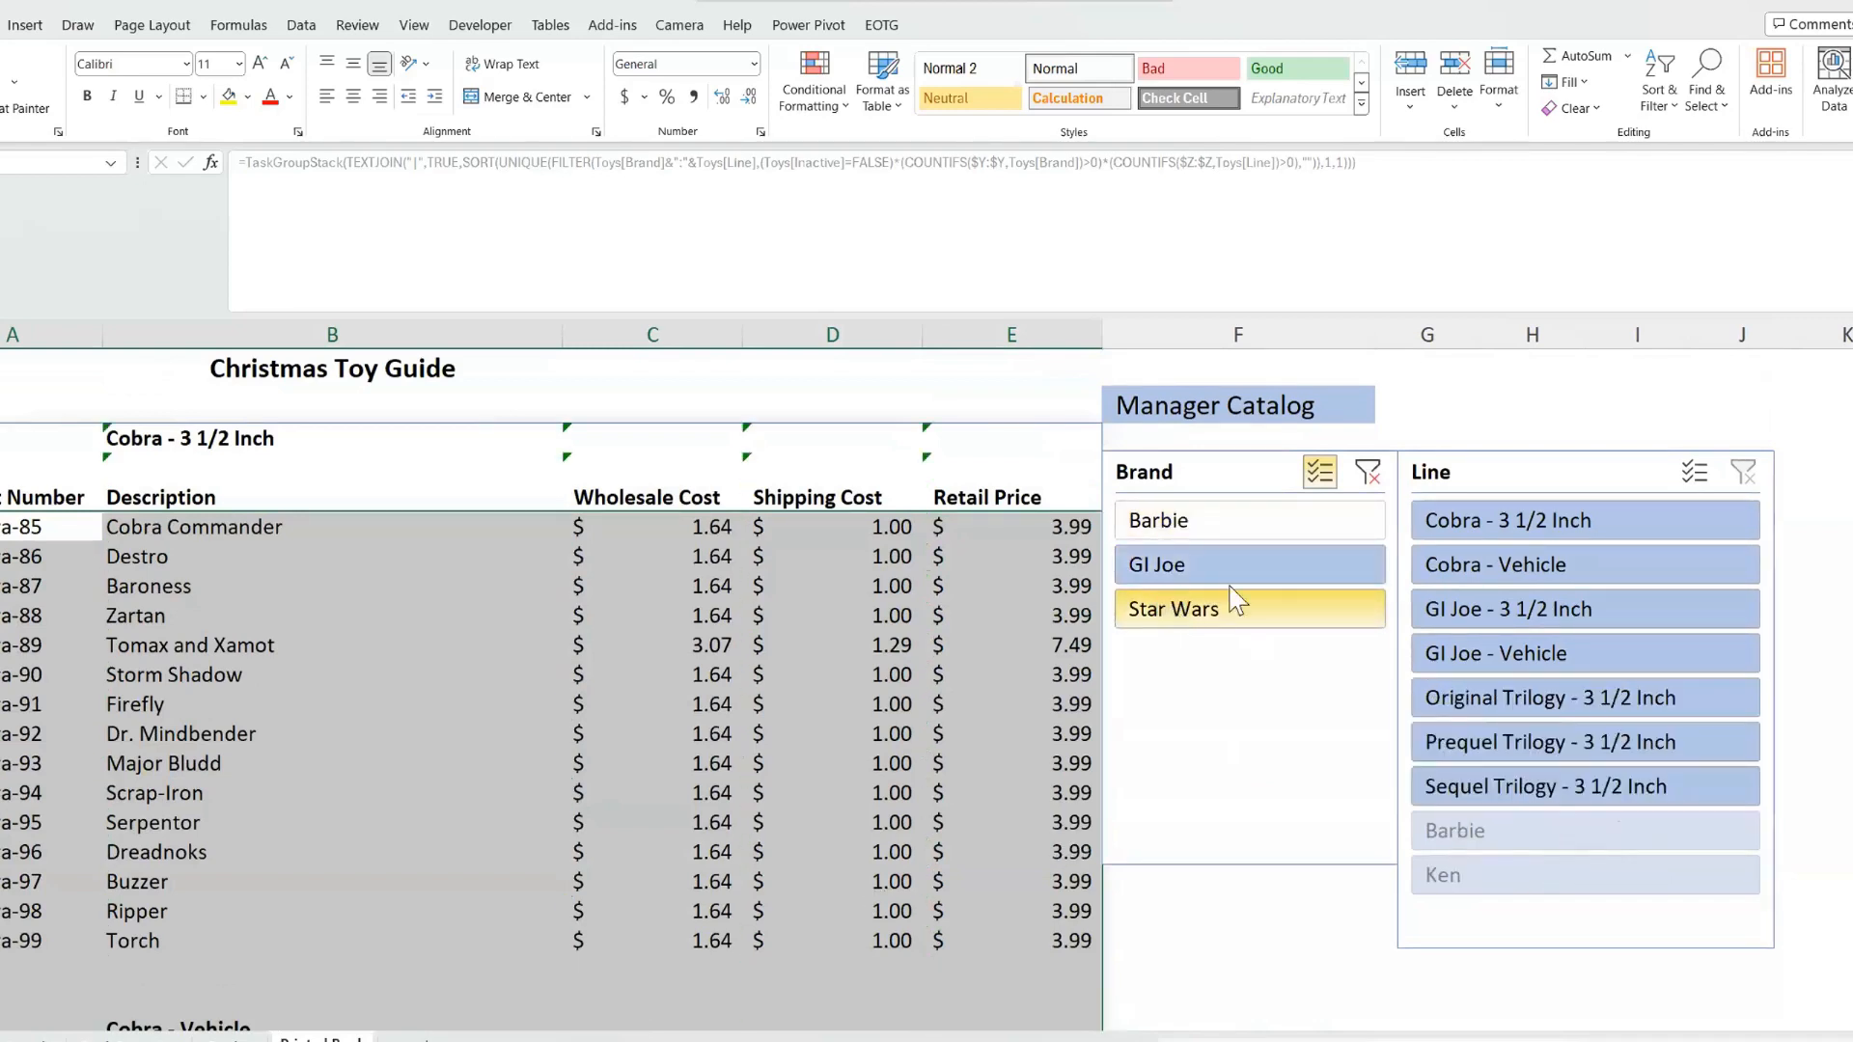
# - Limit the catalog's Line to GI Joe - 3 1/2 Inch, review the listed figures, and clear the Line filter
pyautogui.click(1545, 608)
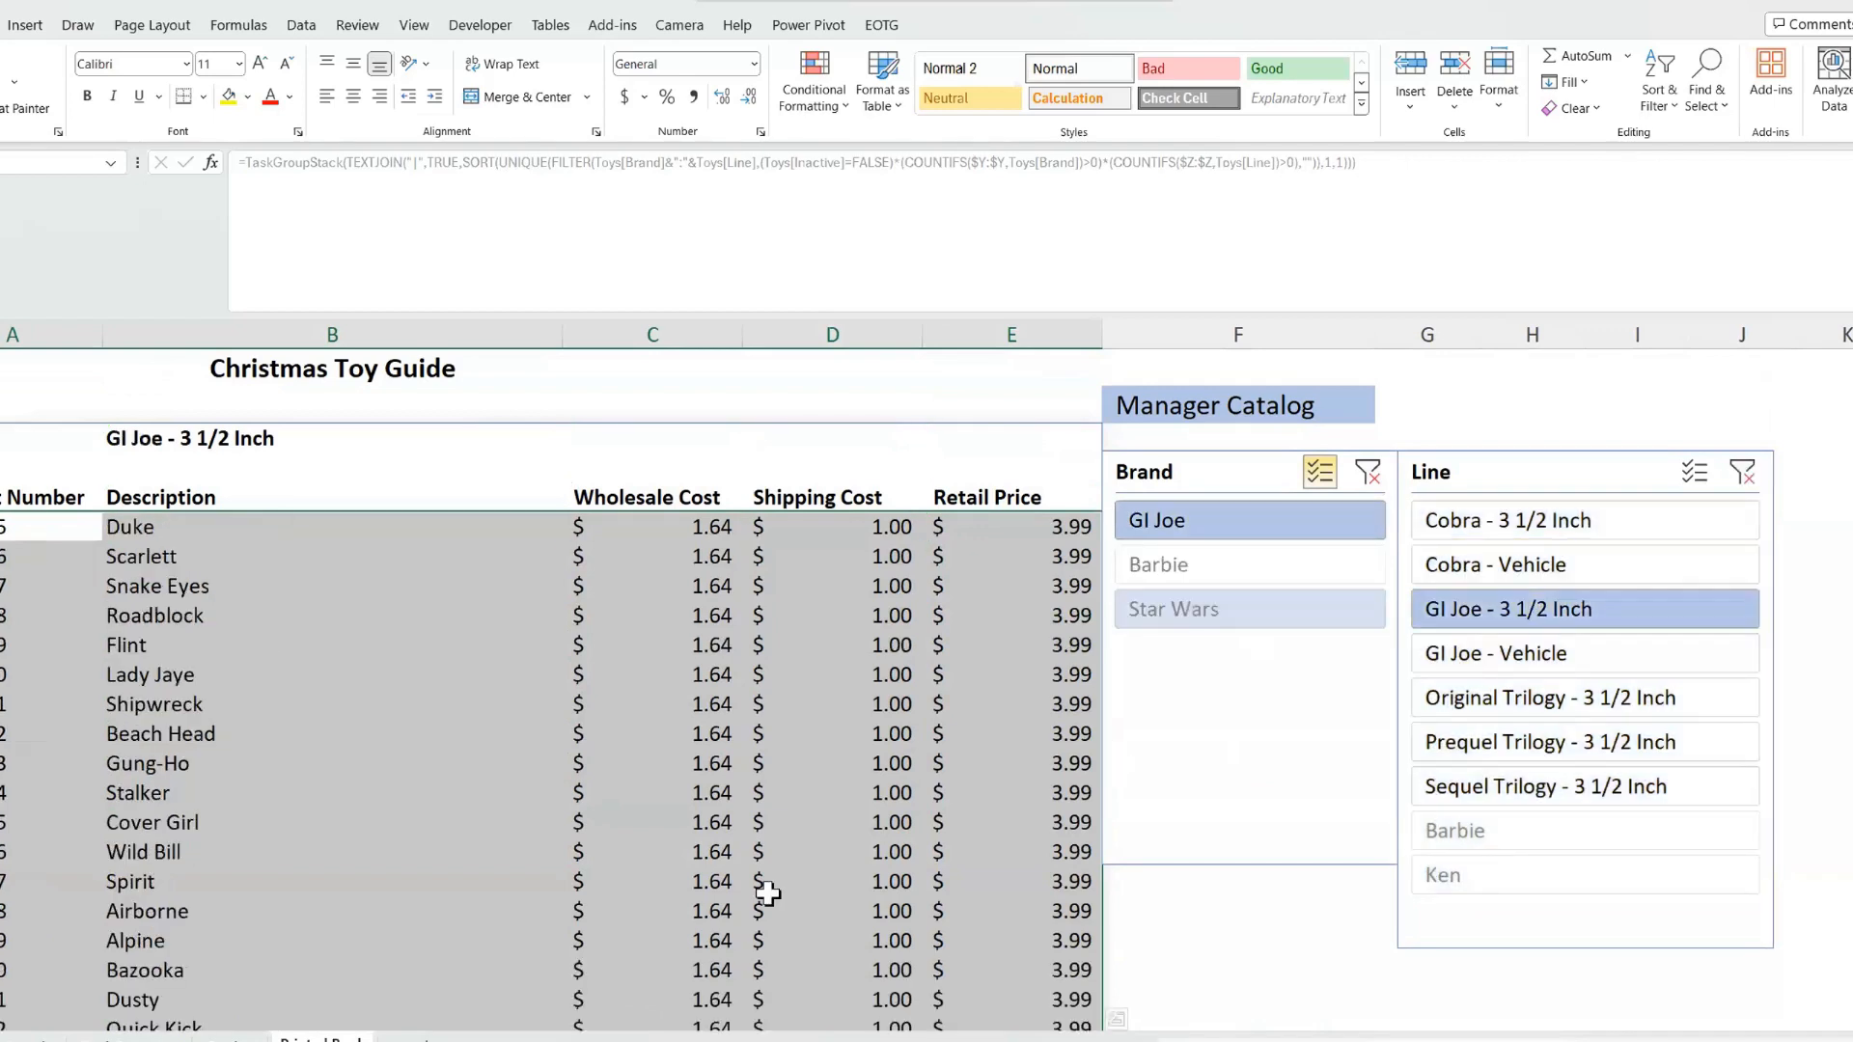
pyautogui.scroll(-10, 768, 892)
pyautogui.scroll(4, 767, 895)
pyautogui.scroll(7, 768, 892)
pyautogui.scroll(-1, 761, 885)
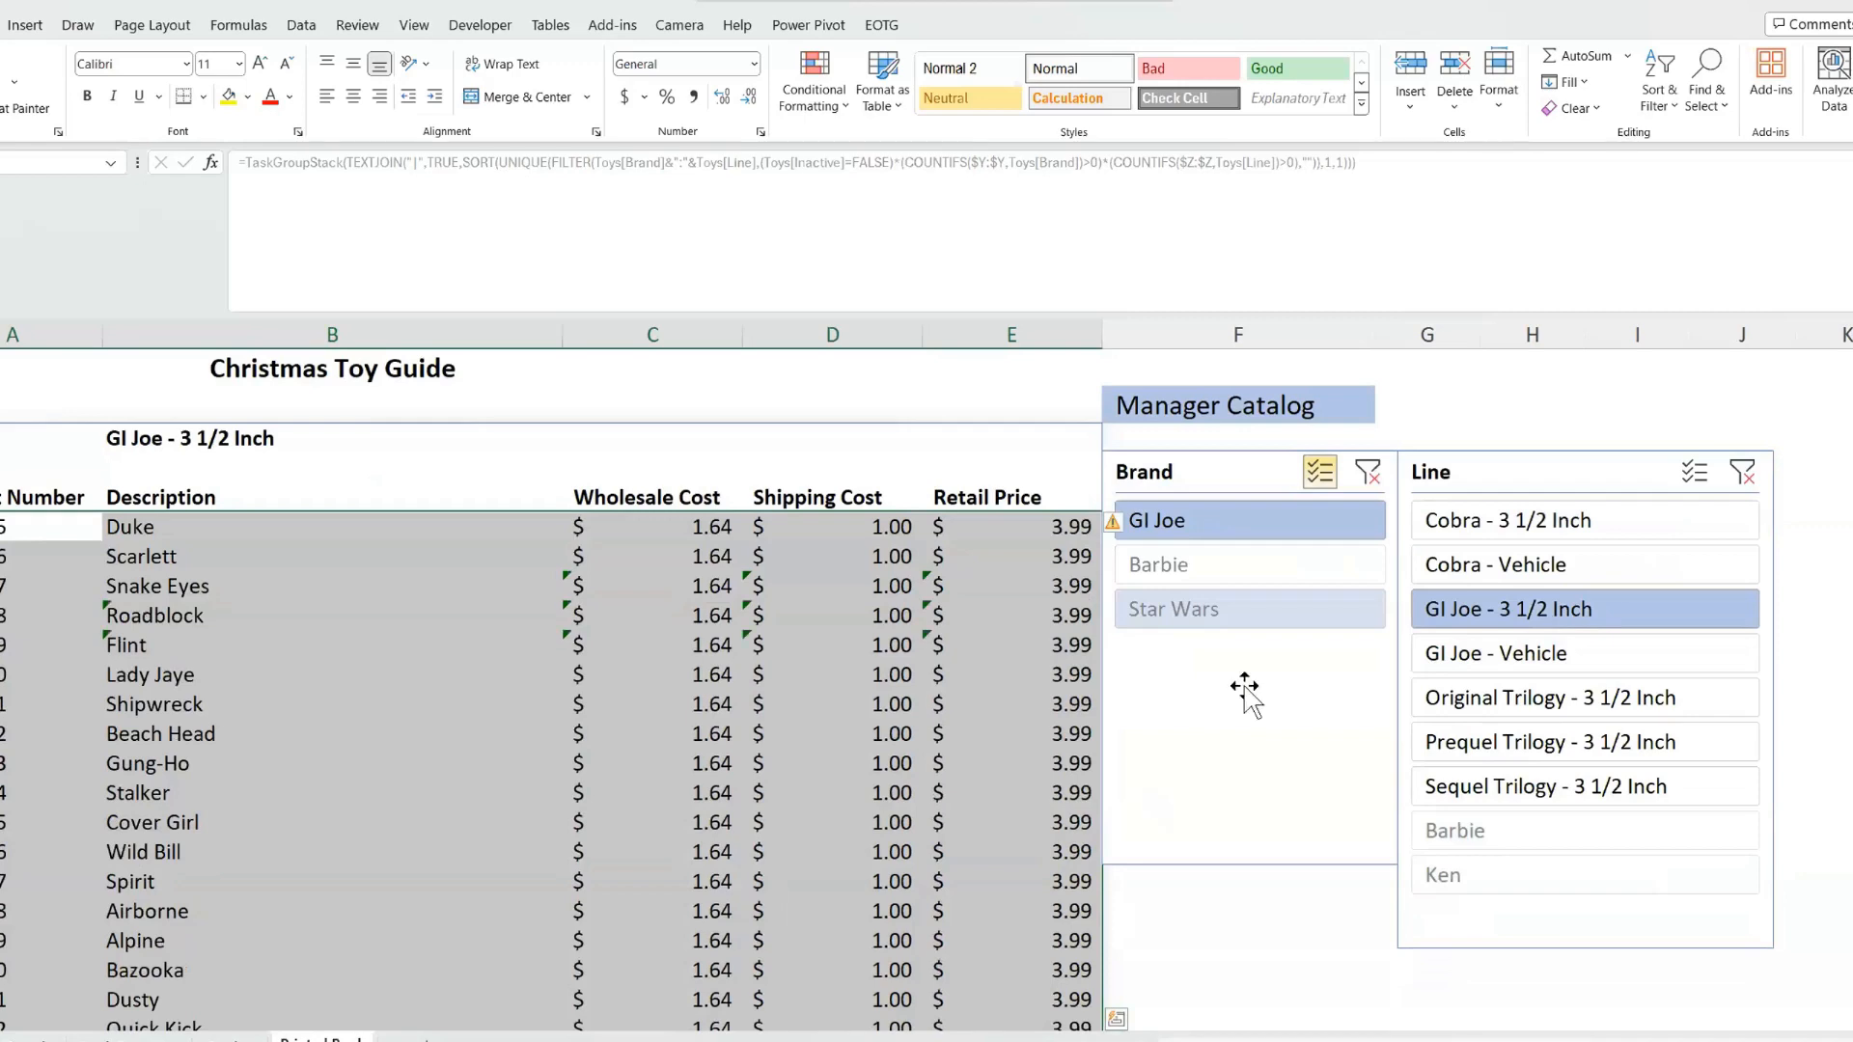
pyautogui.click(1743, 473)
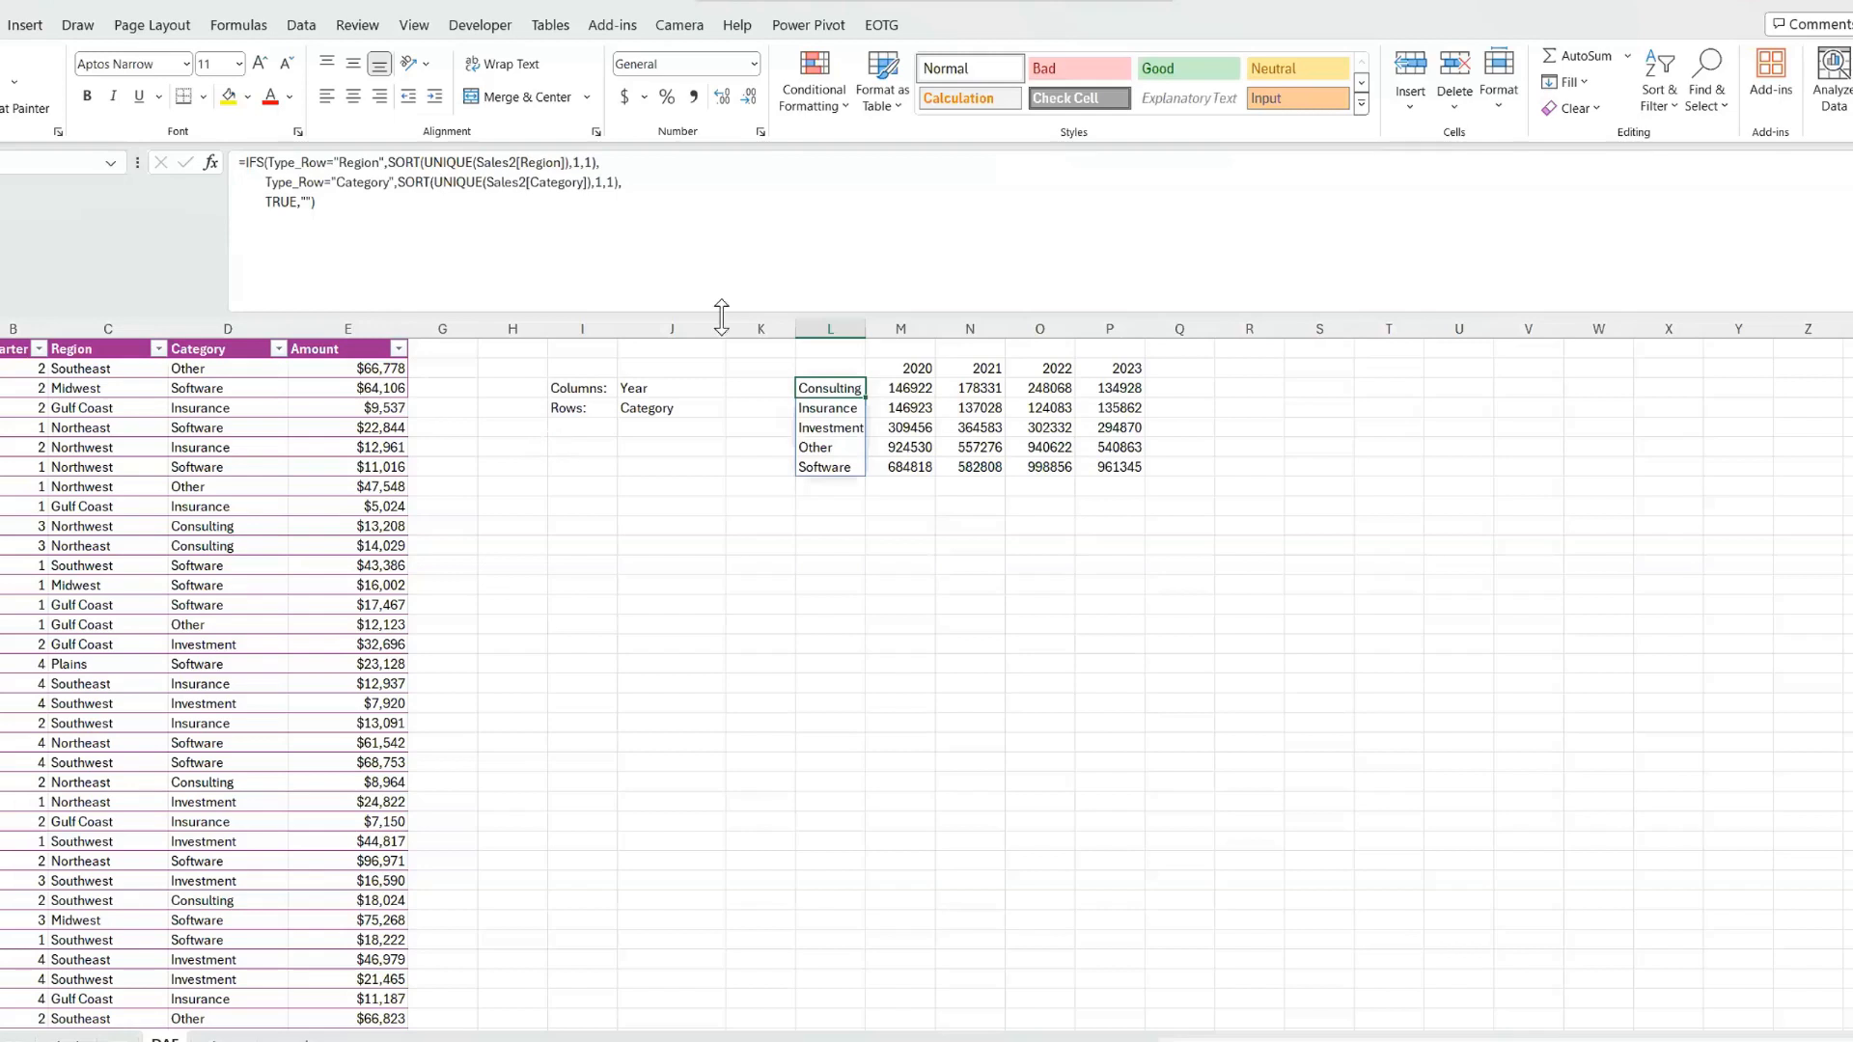
# - Inspect the IFS formula behind the sales report's first row label and leave it without changes
pyautogui.click(625, 235)
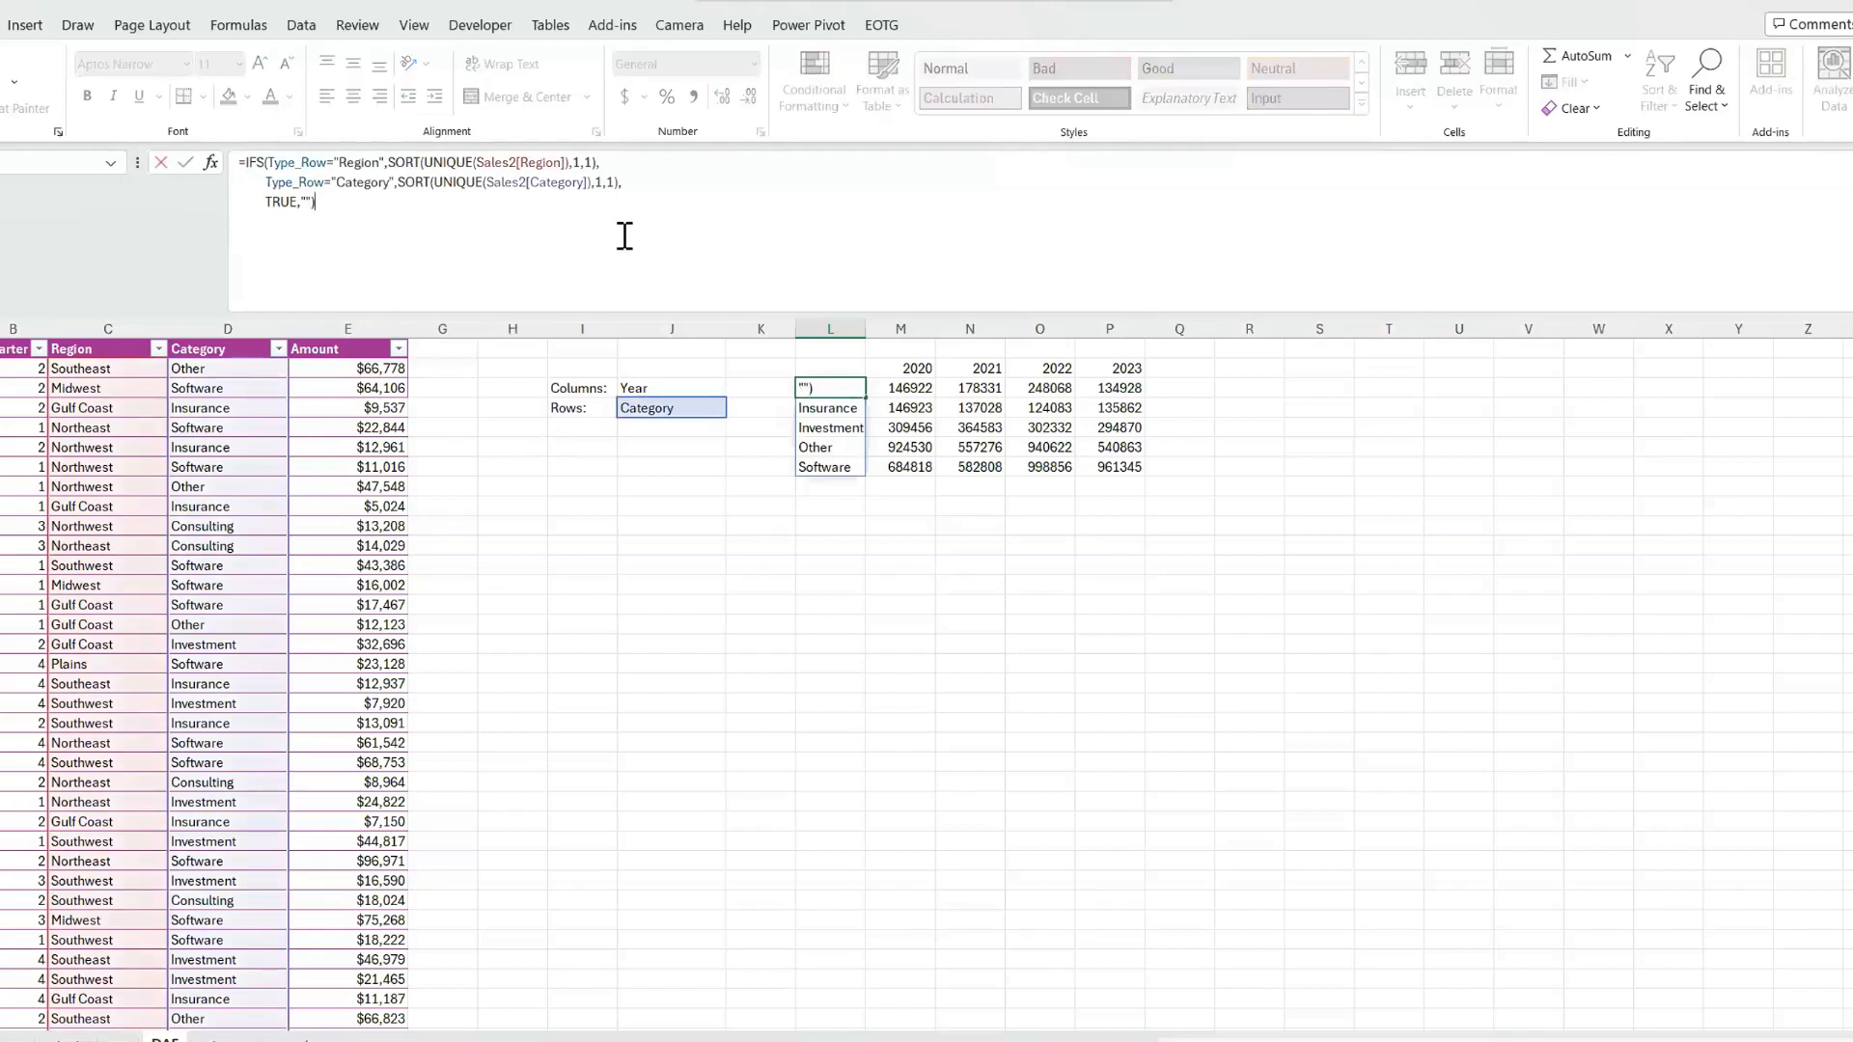
pyautogui.click(266, 183)
pyautogui.press('Escape')
# - Enlarge the report and examine L3's IFS formula in the cell, highlighting the SORT and UNIQUE part for Region, and its spilled labels
pyautogui.press('alt')
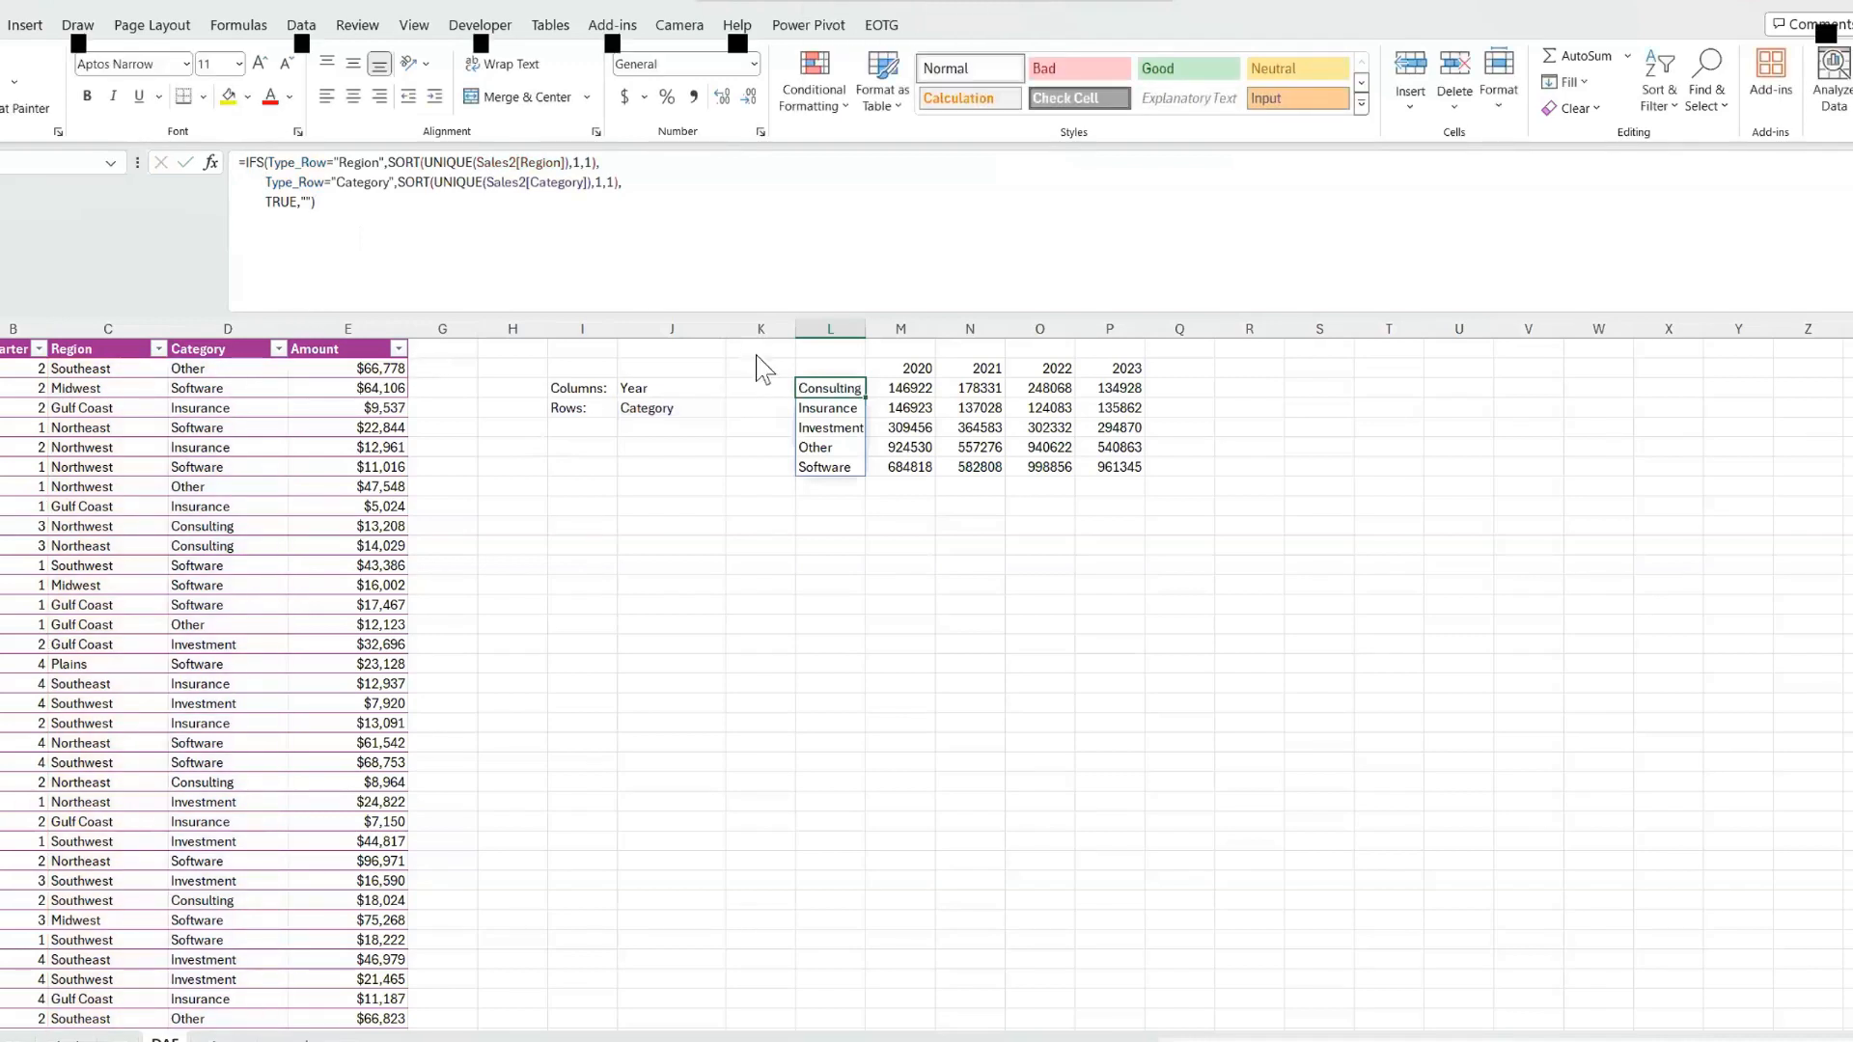
pyautogui.press('o')
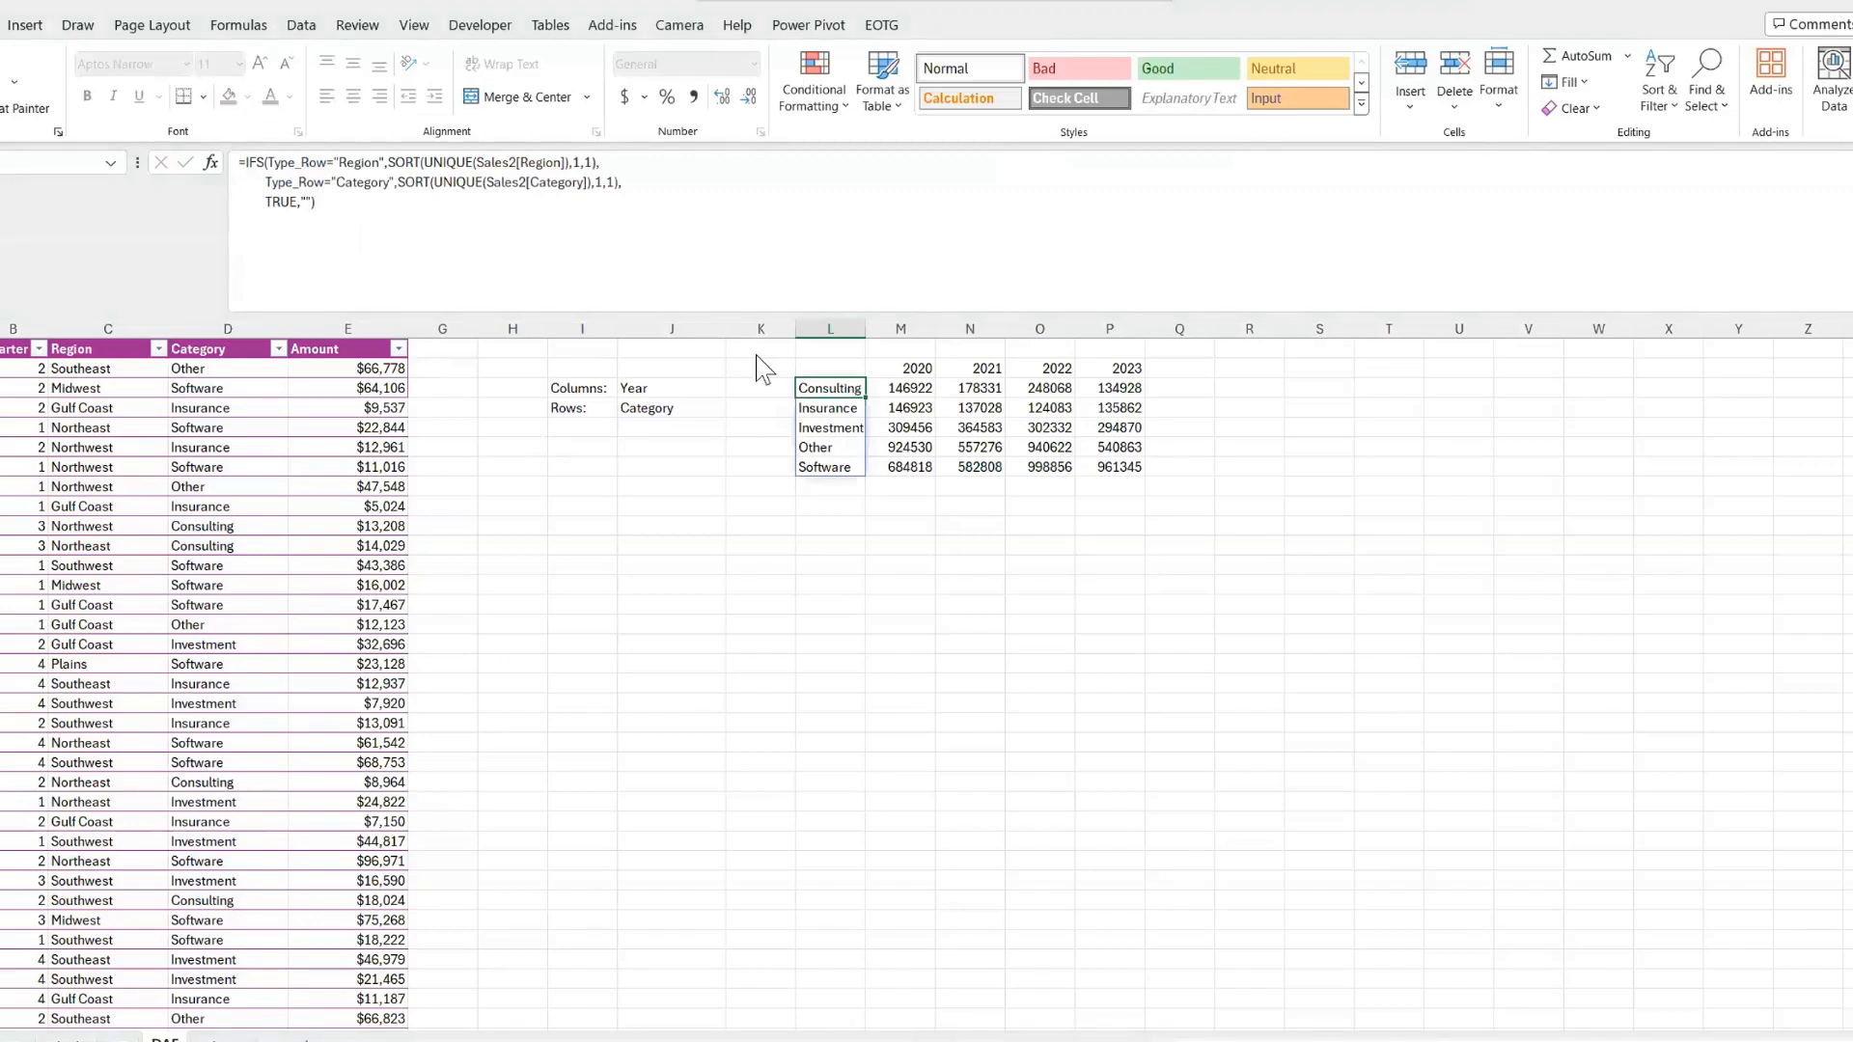
pyautogui.press('Return')
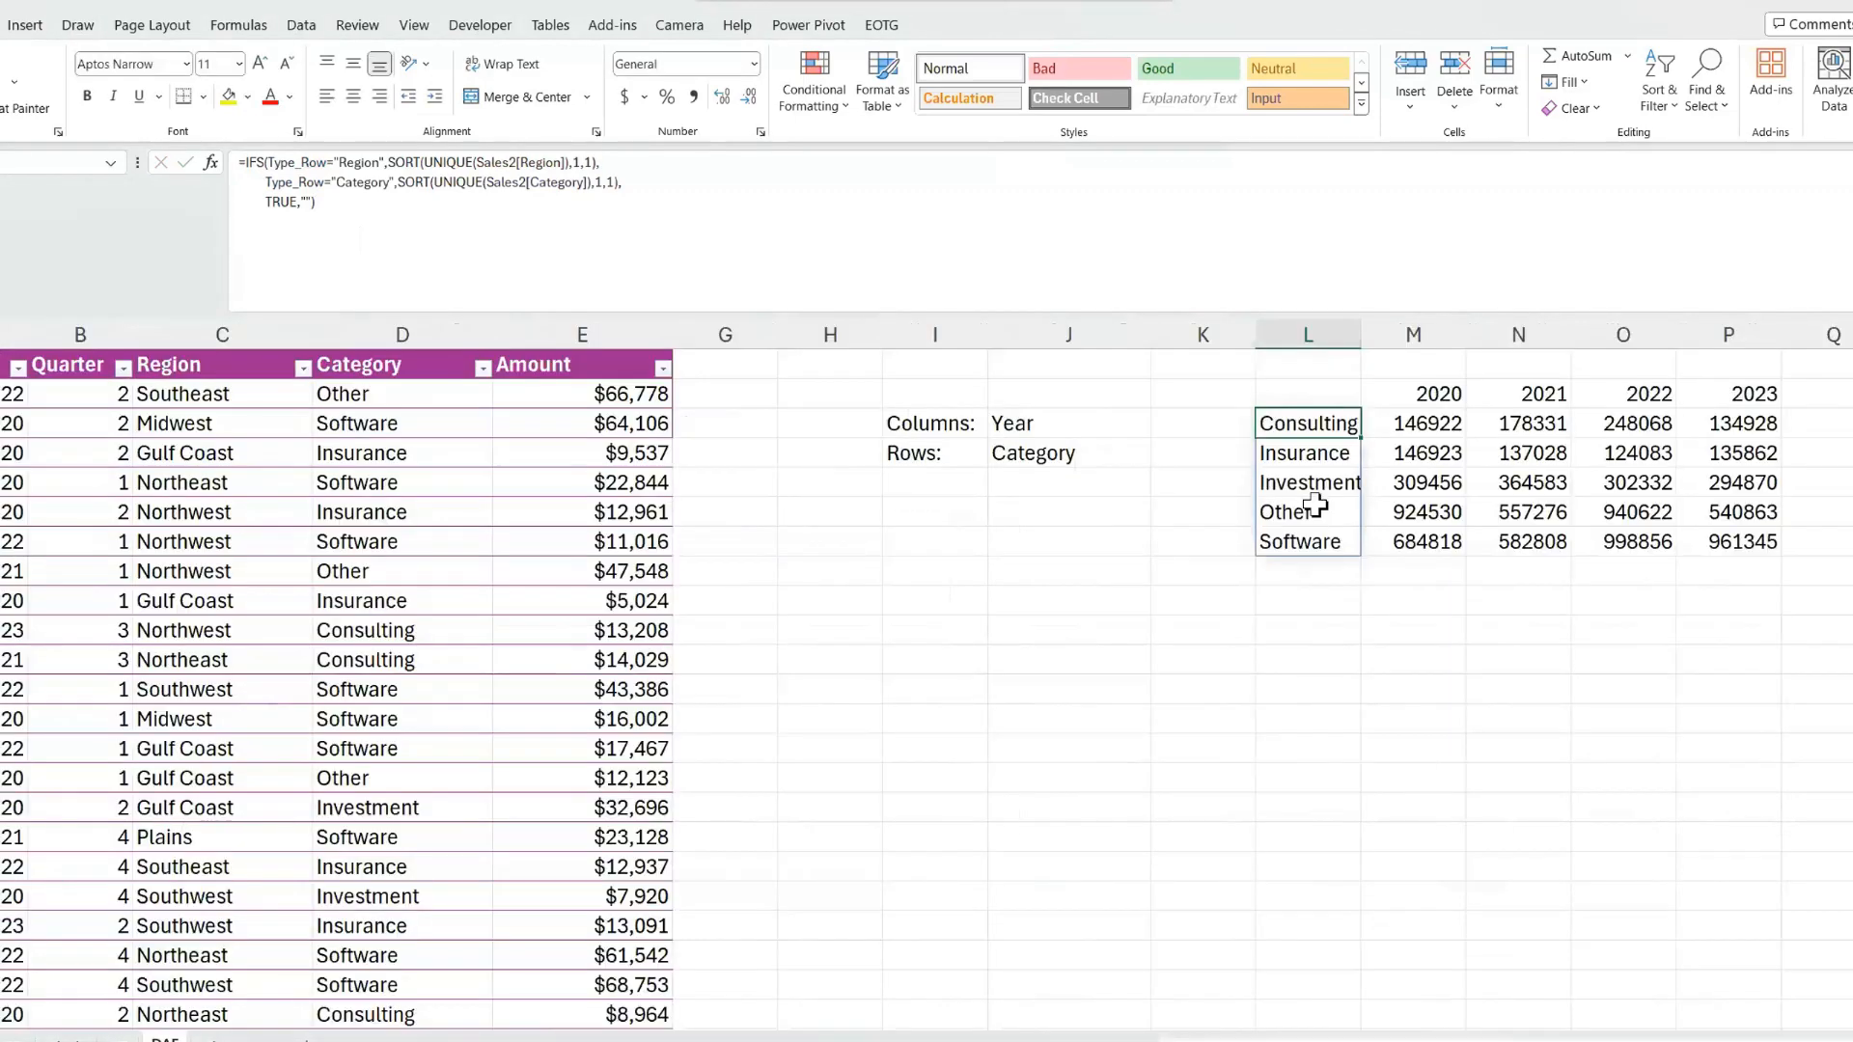
pyautogui.hscroll(3, 1315, 505)
pyautogui.hscroll(1, 1315, 505)
pyautogui.doubleClick(785, 421)
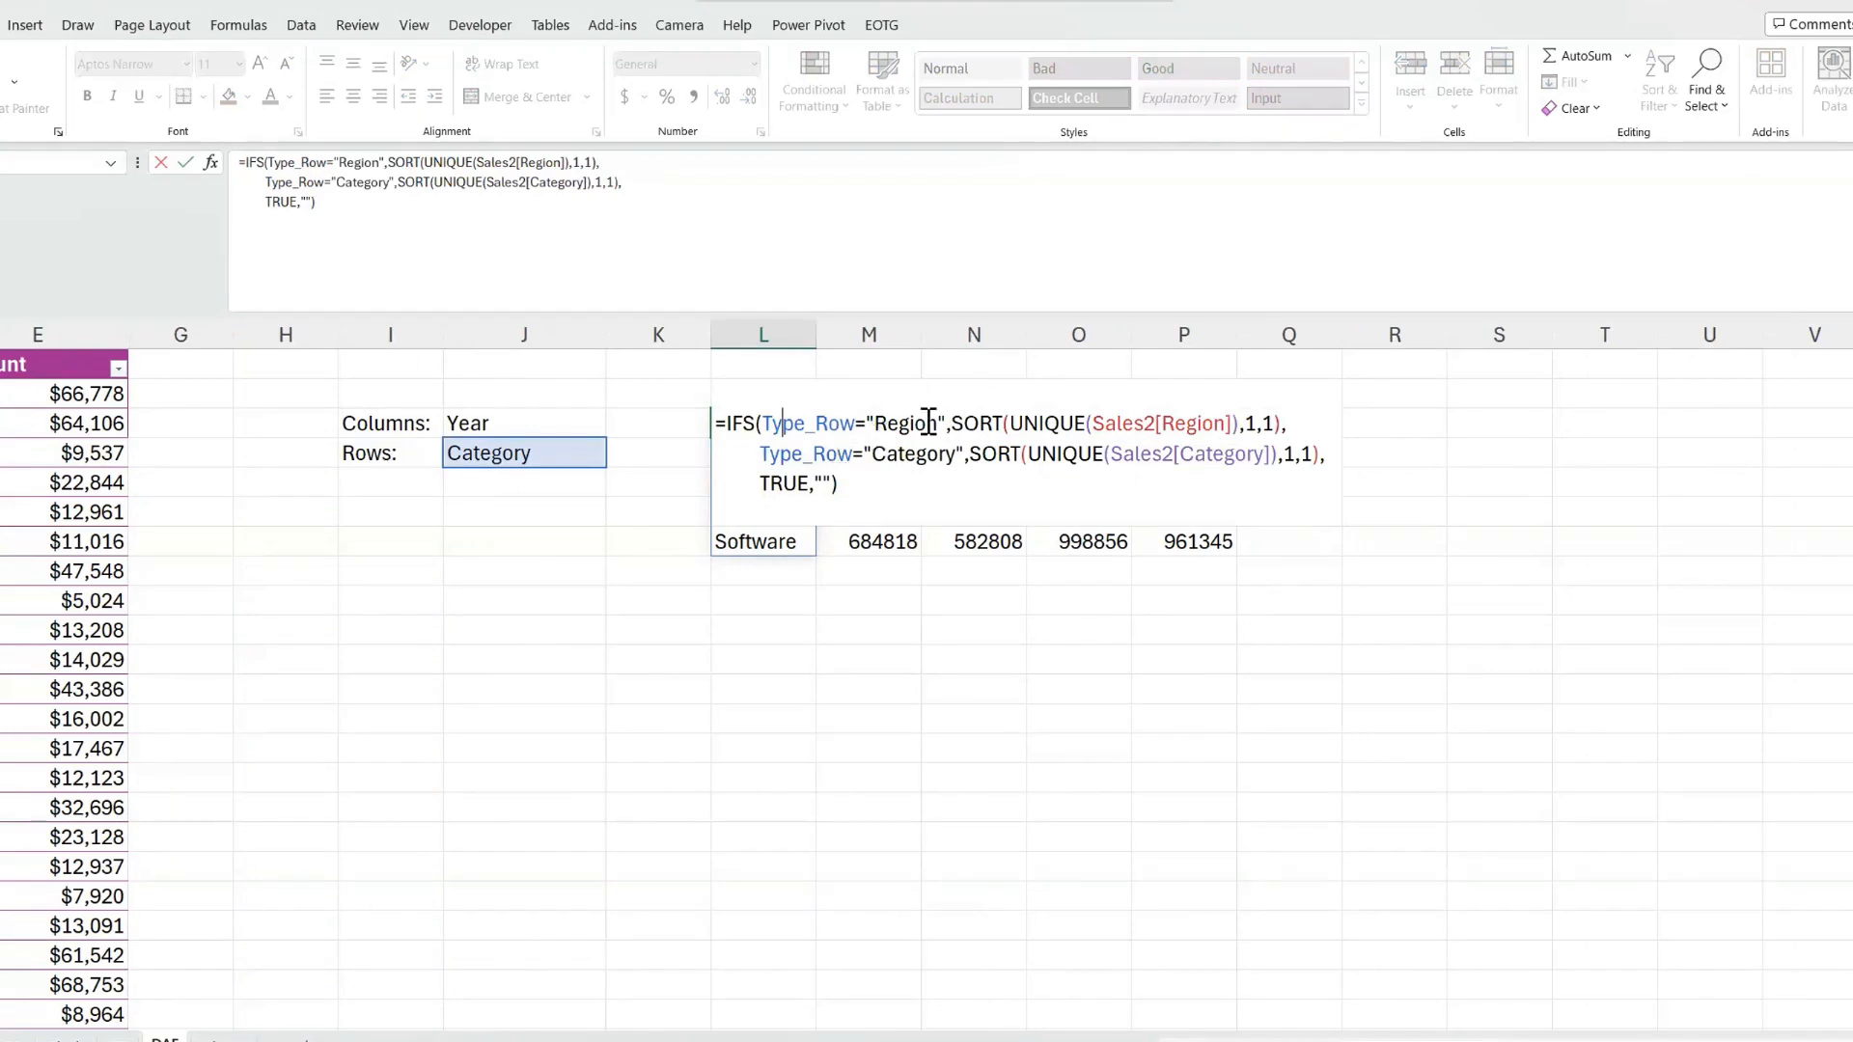
pyautogui.moveTo(951, 422); pyautogui.dragTo(1263, 422)
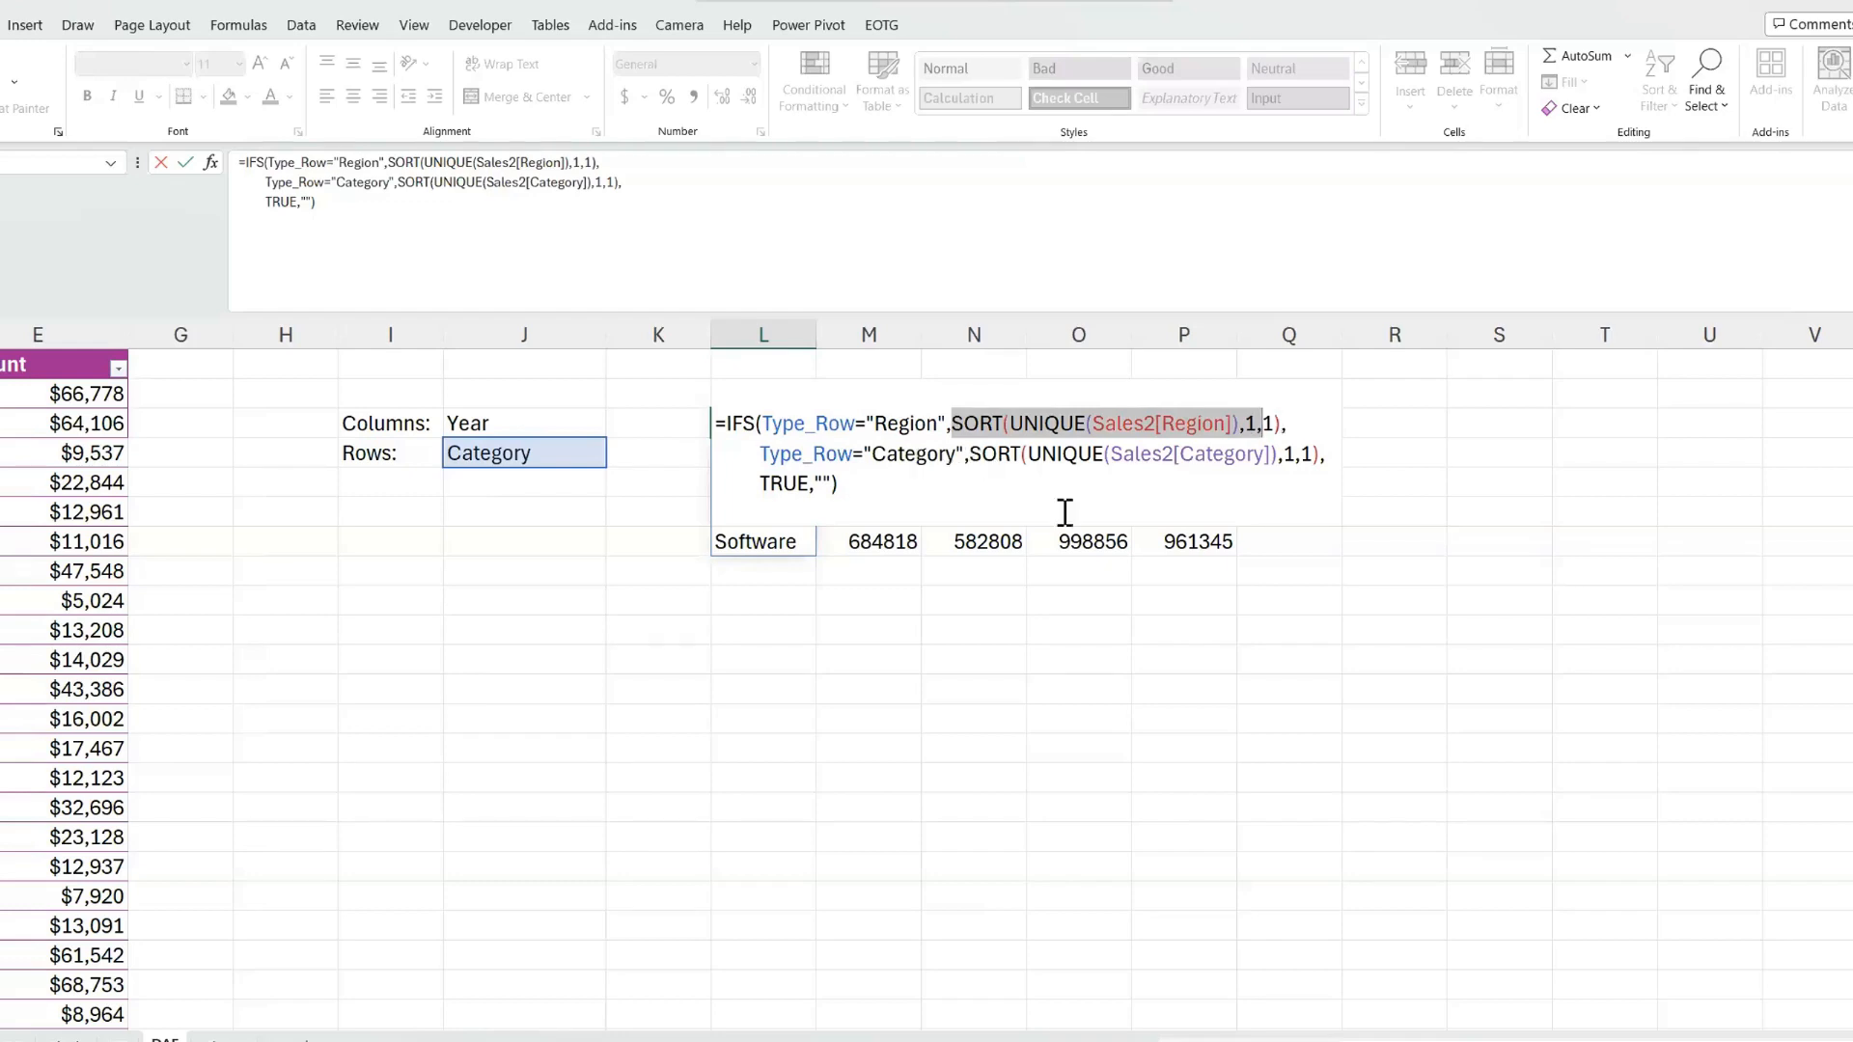
pyautogui.hotkey('ctrl', 'Return')
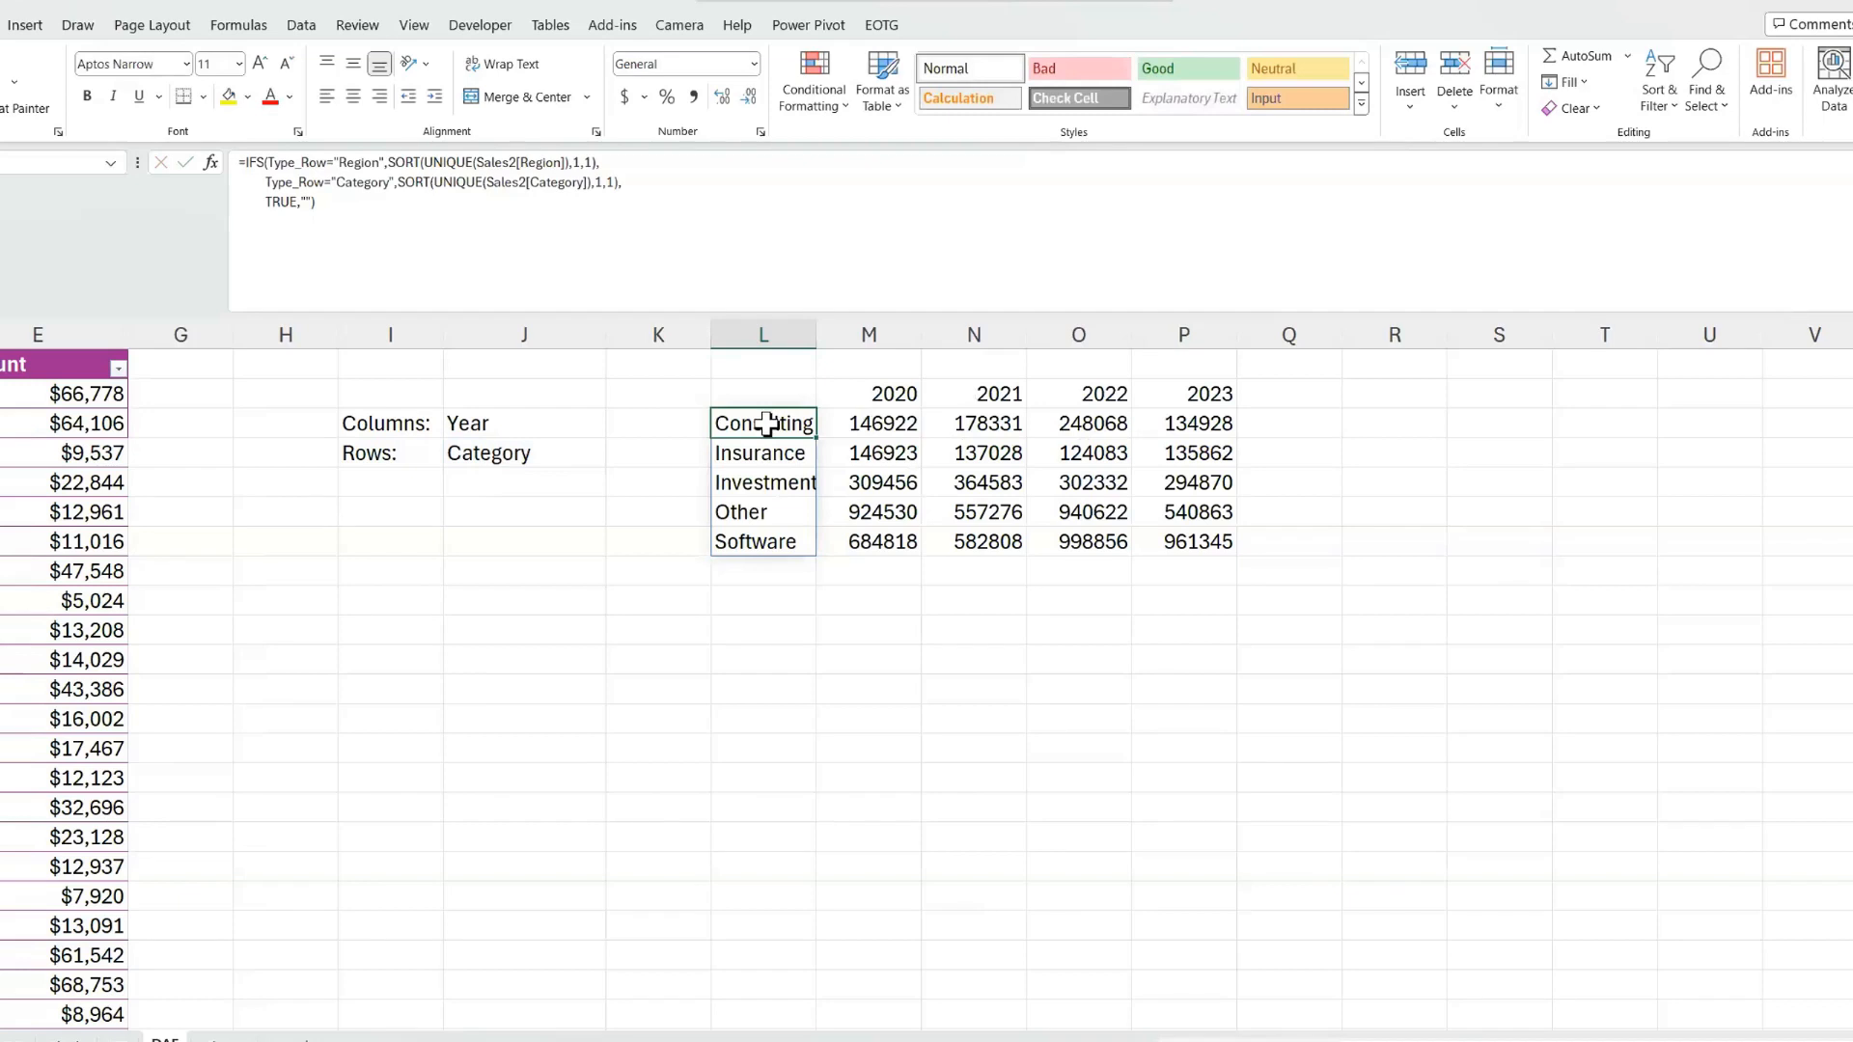
pyautogui.moveTo(773, 423); pyautogui.dragTo(777, 537)
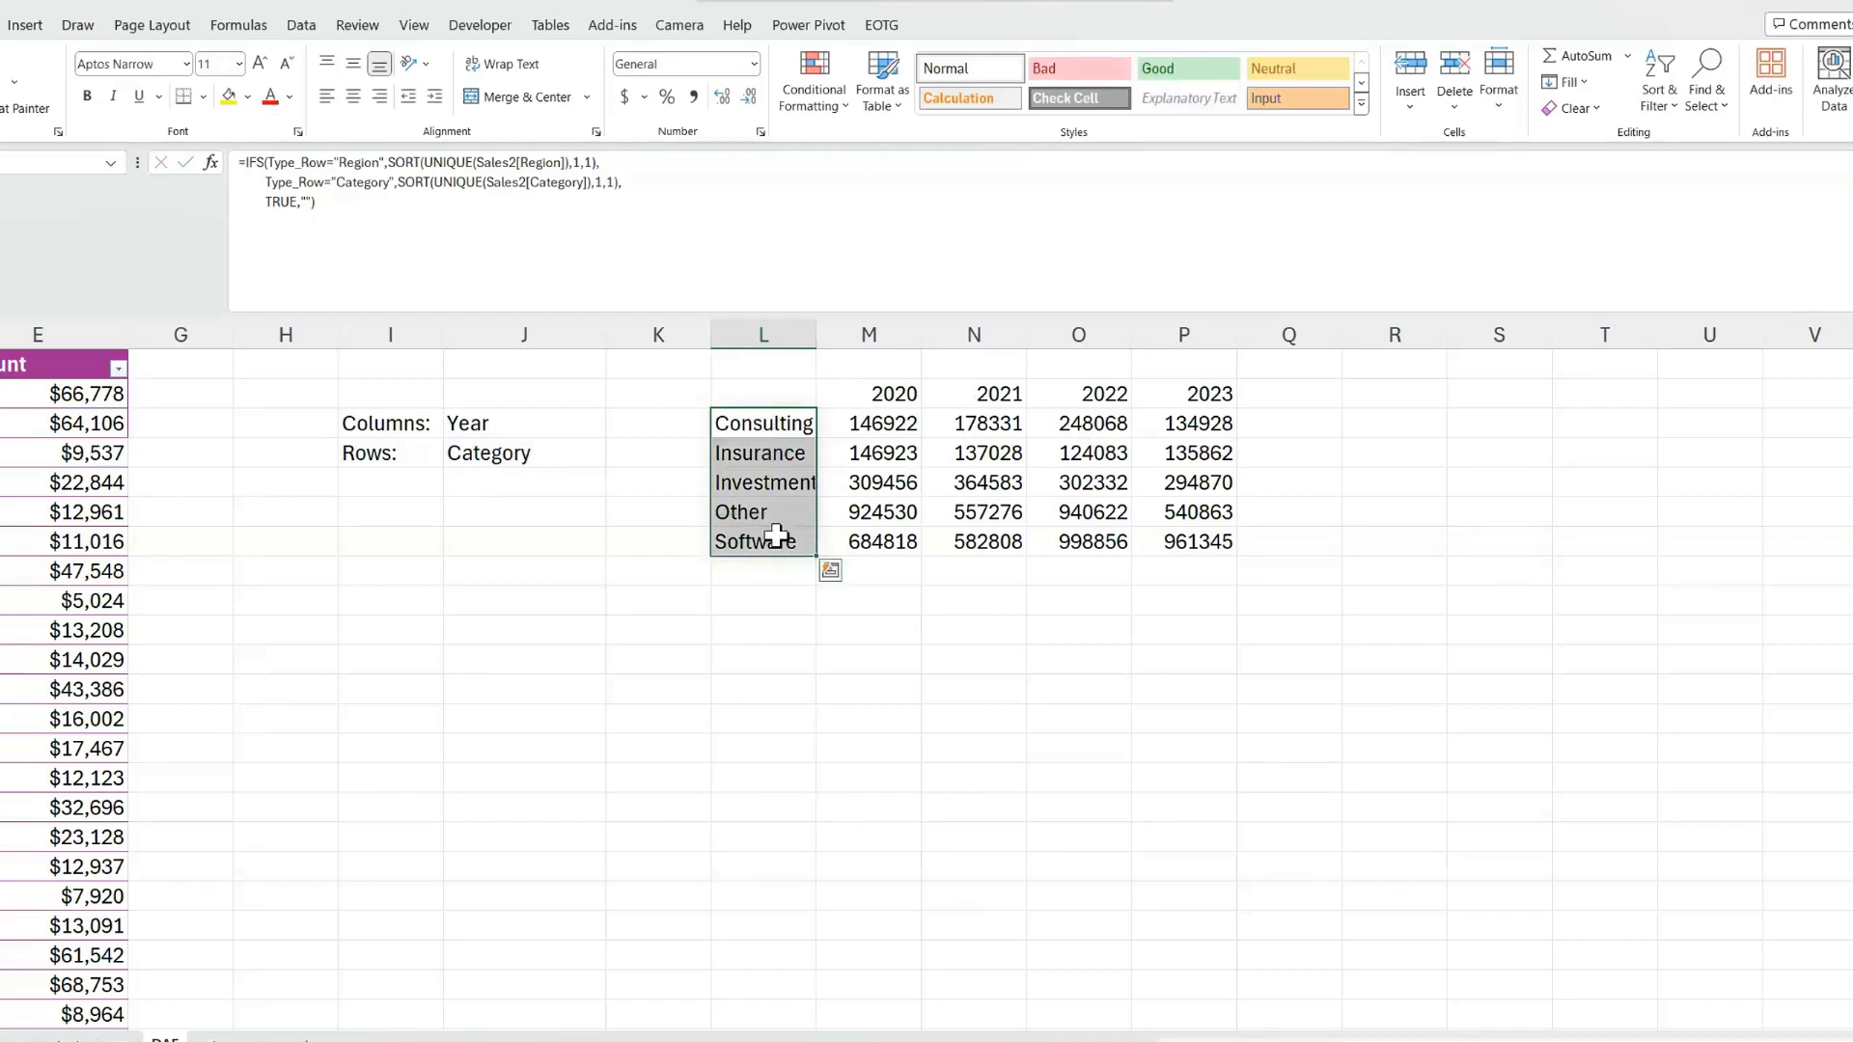
pyautogui.click(772, 426)
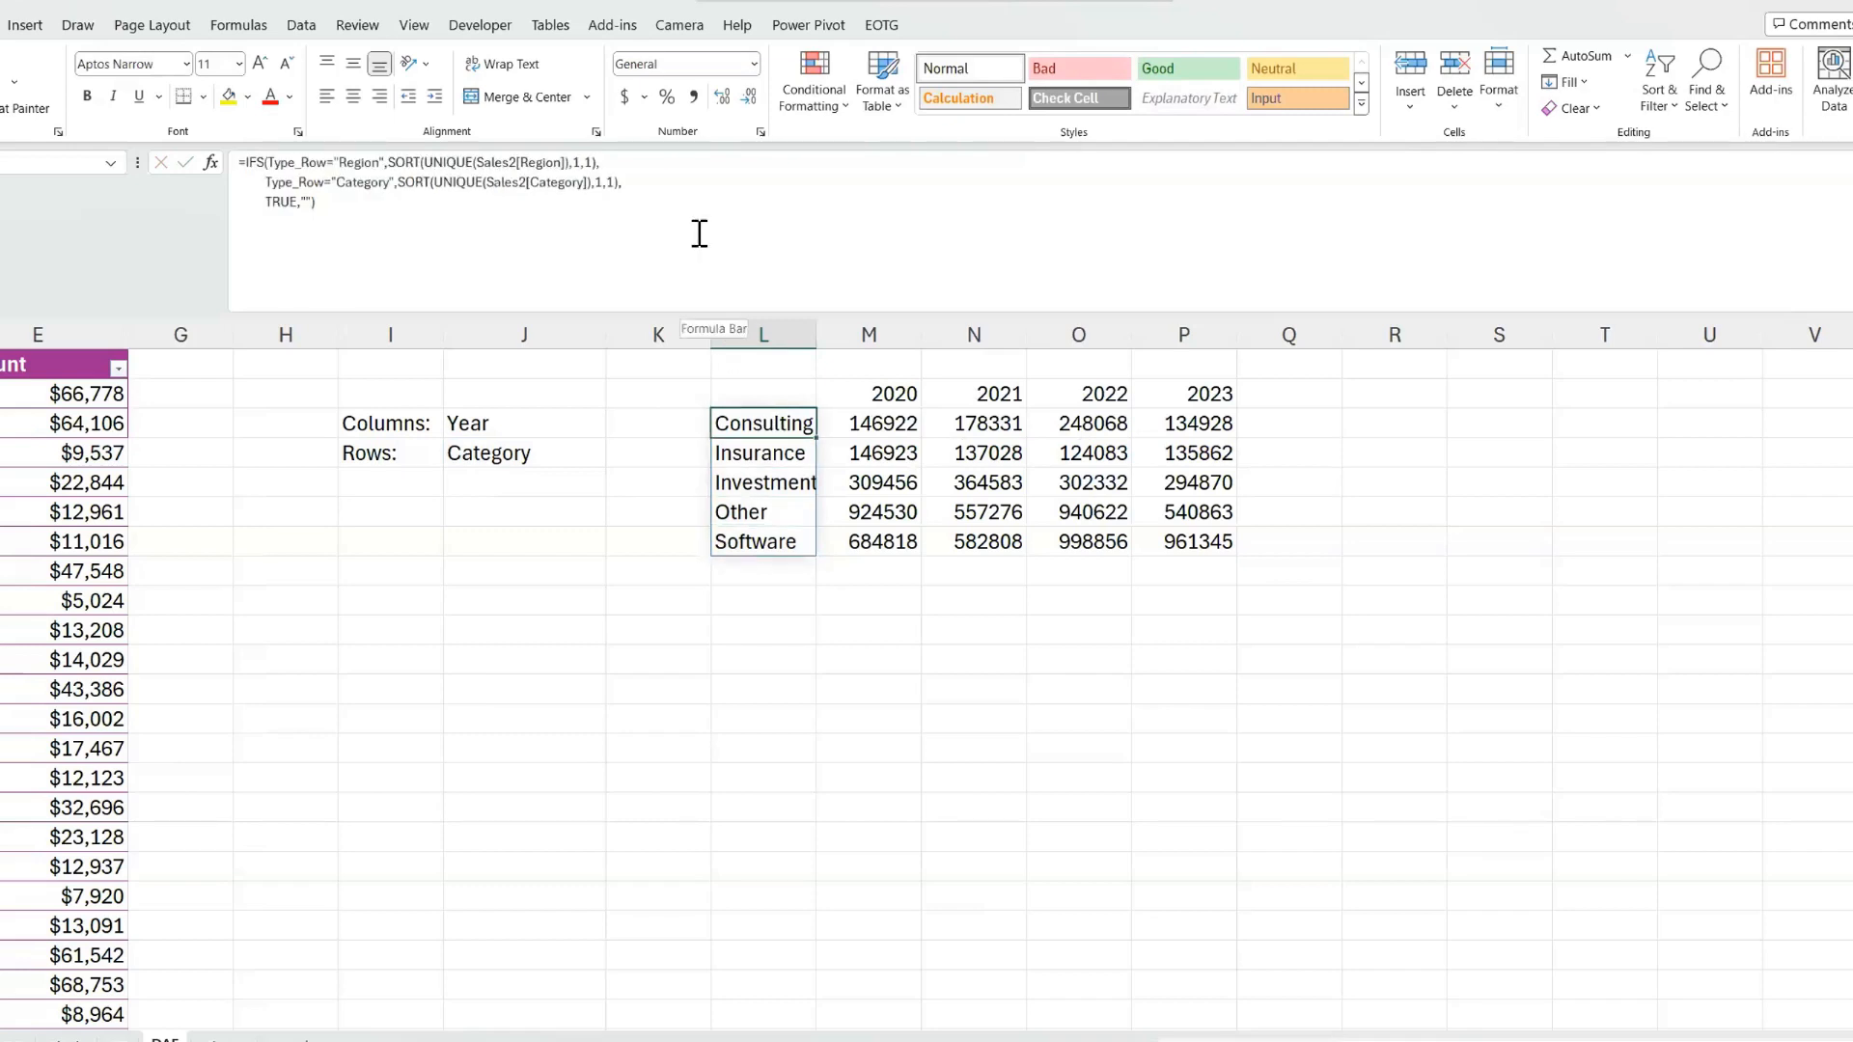
# - Examine M3's SUMIFS formula in the cell, highlighting the Sales2[Category] and Sales2[Region] arguments, and leave it without changes
pyautogui.click(849, 425)
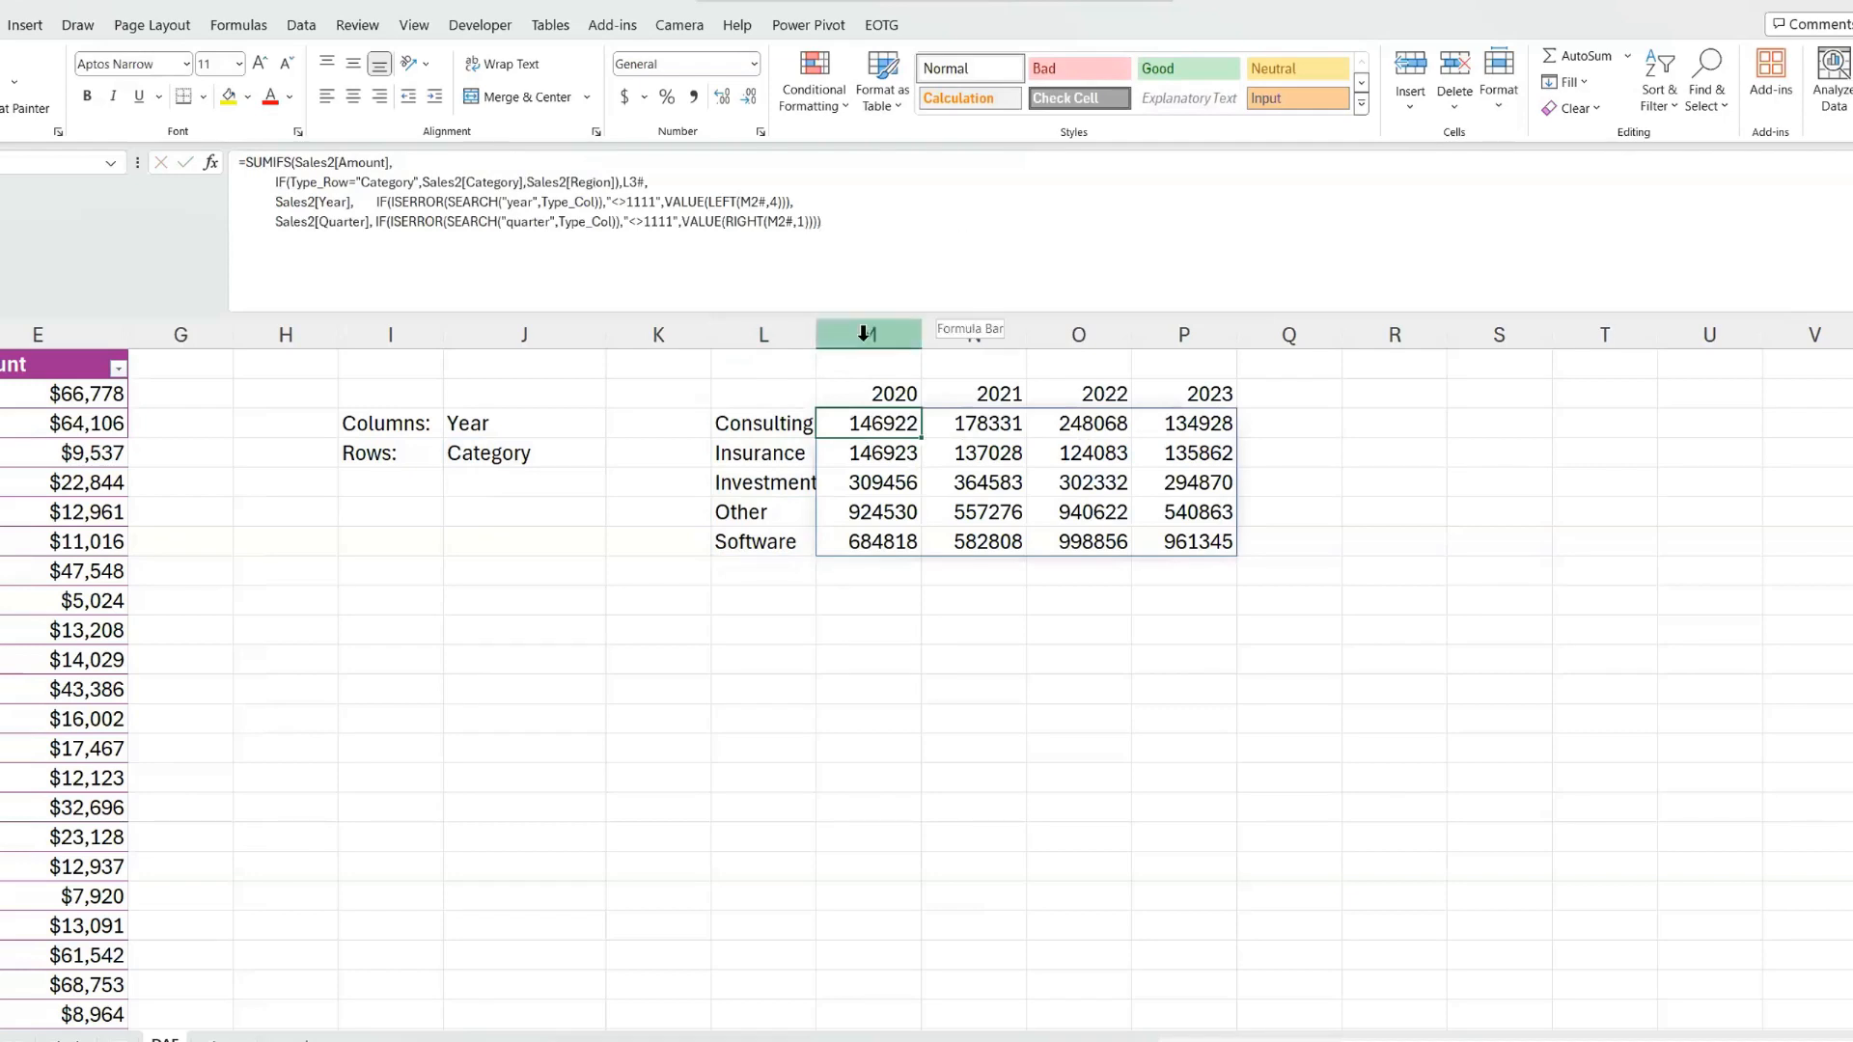
pyautogui.doubleClick(855, 417)
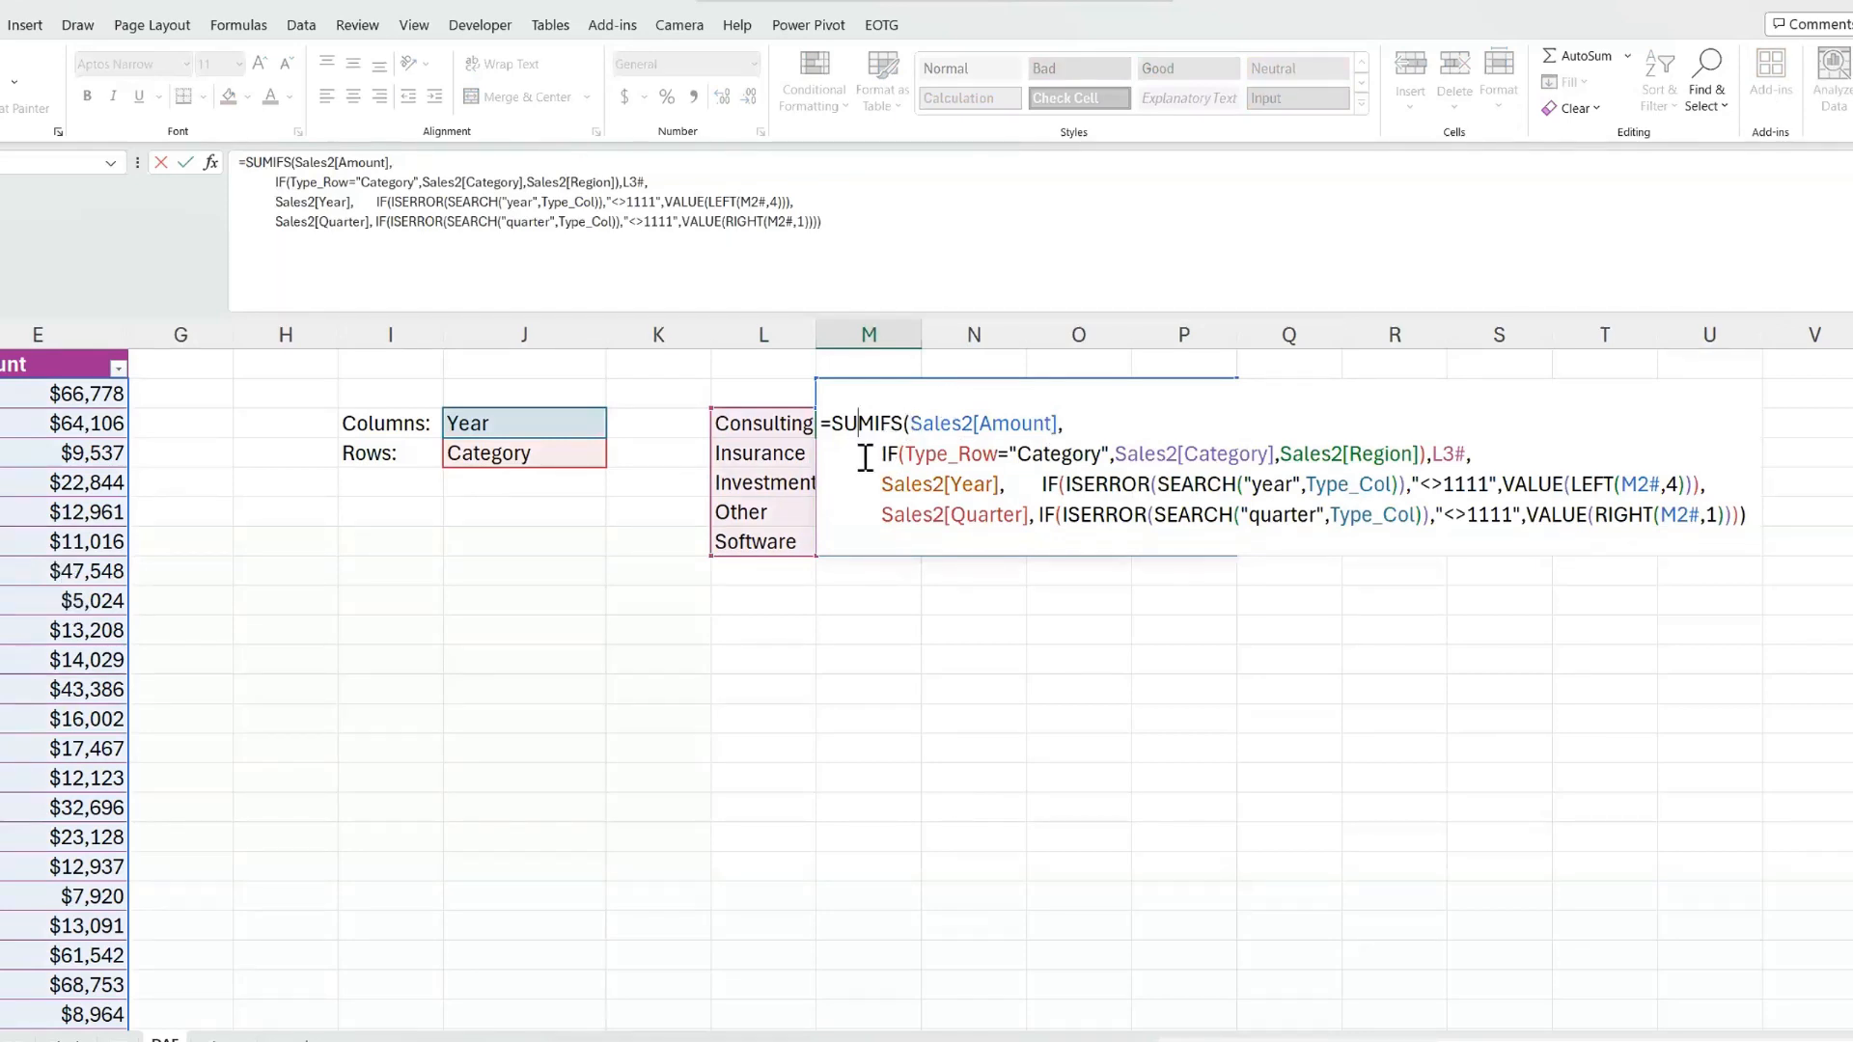
pyautogui.hscroll(1, 786, 480)
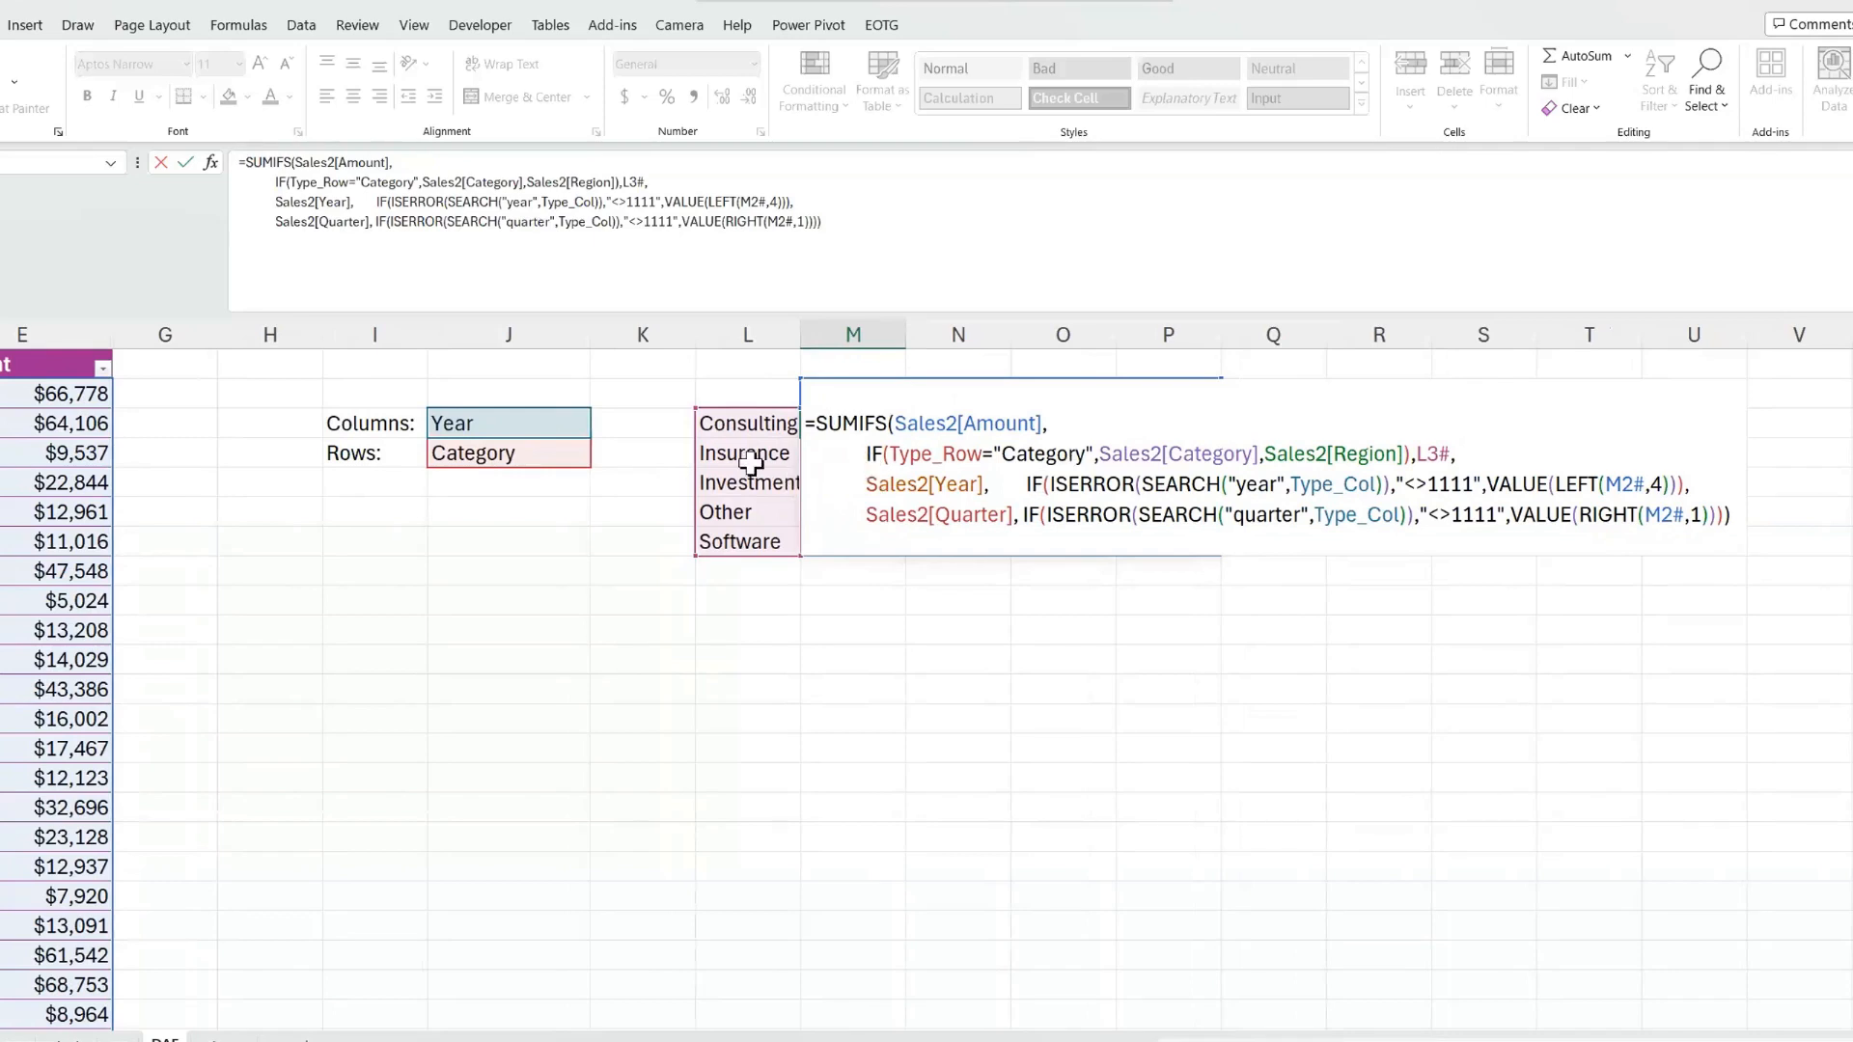
pyautogui.moveTo(1102, 456); pyautogui.dragTo(1263, 456)
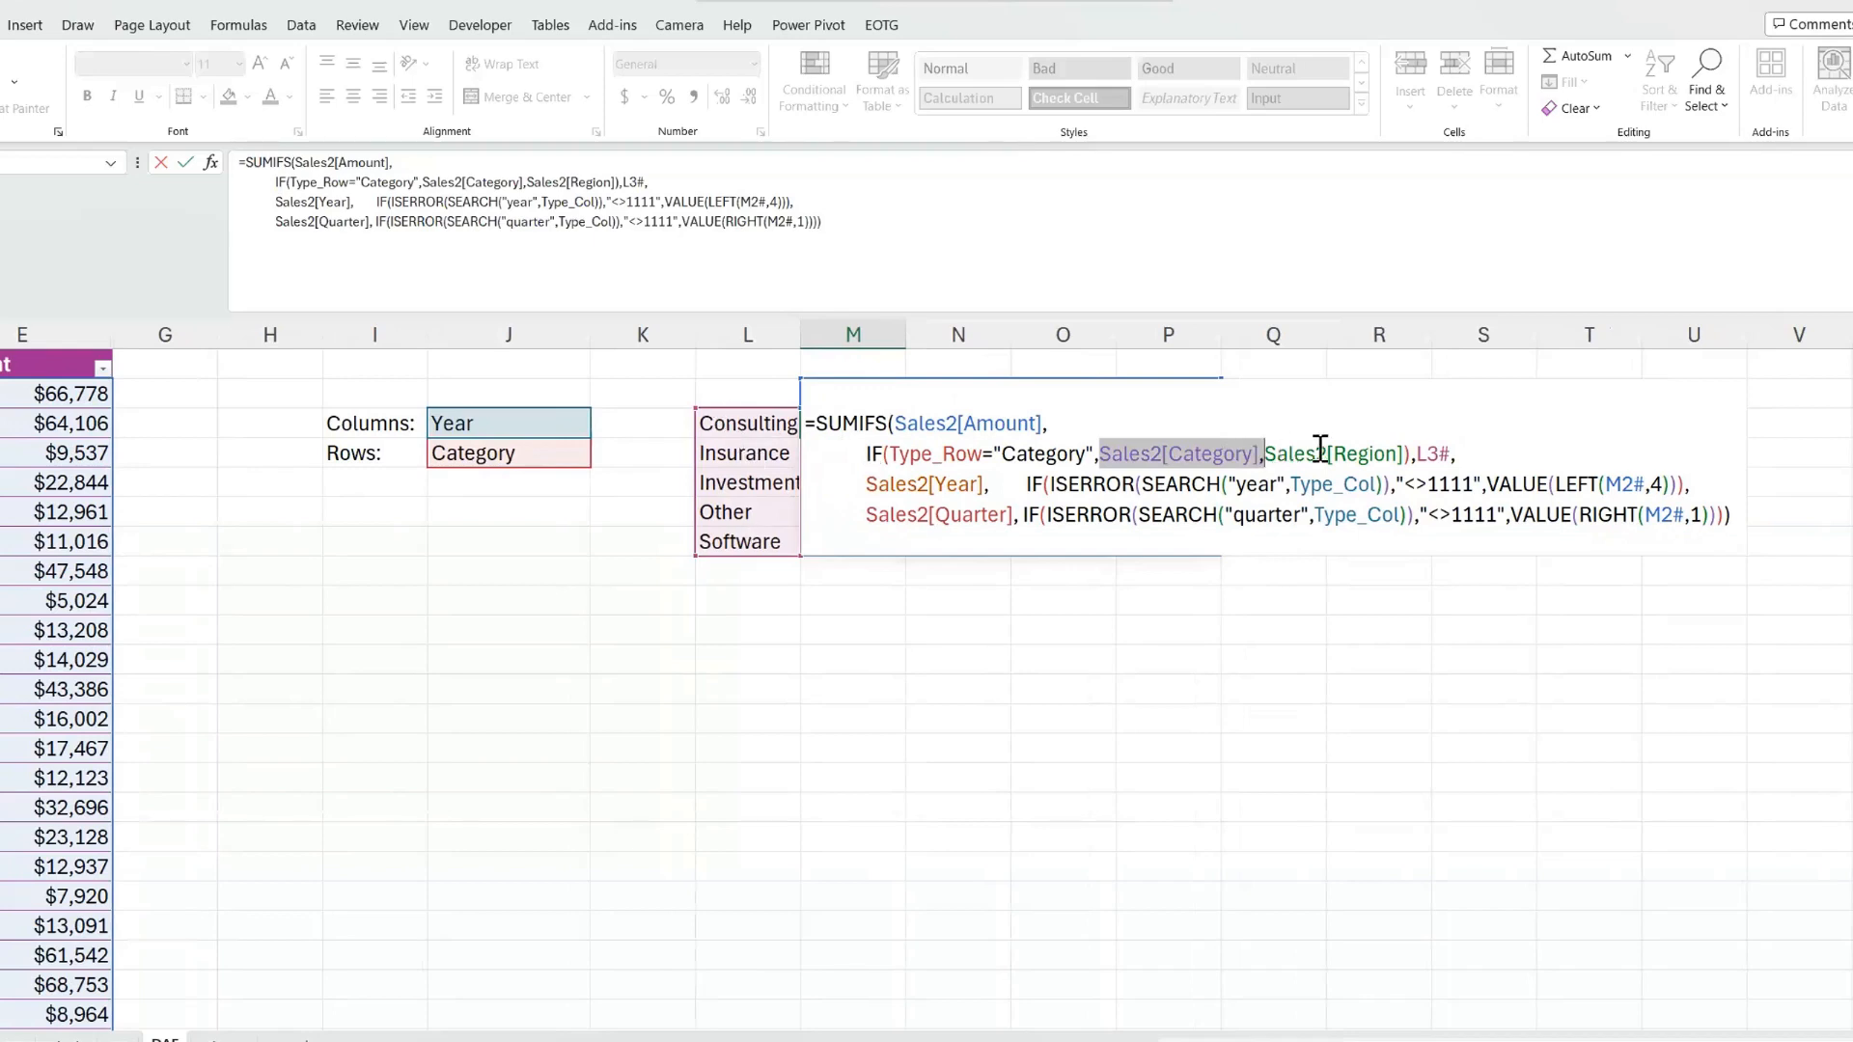
pyautogui.moveTo(1407, 455); pyautogui.dragTo(1109, 456)
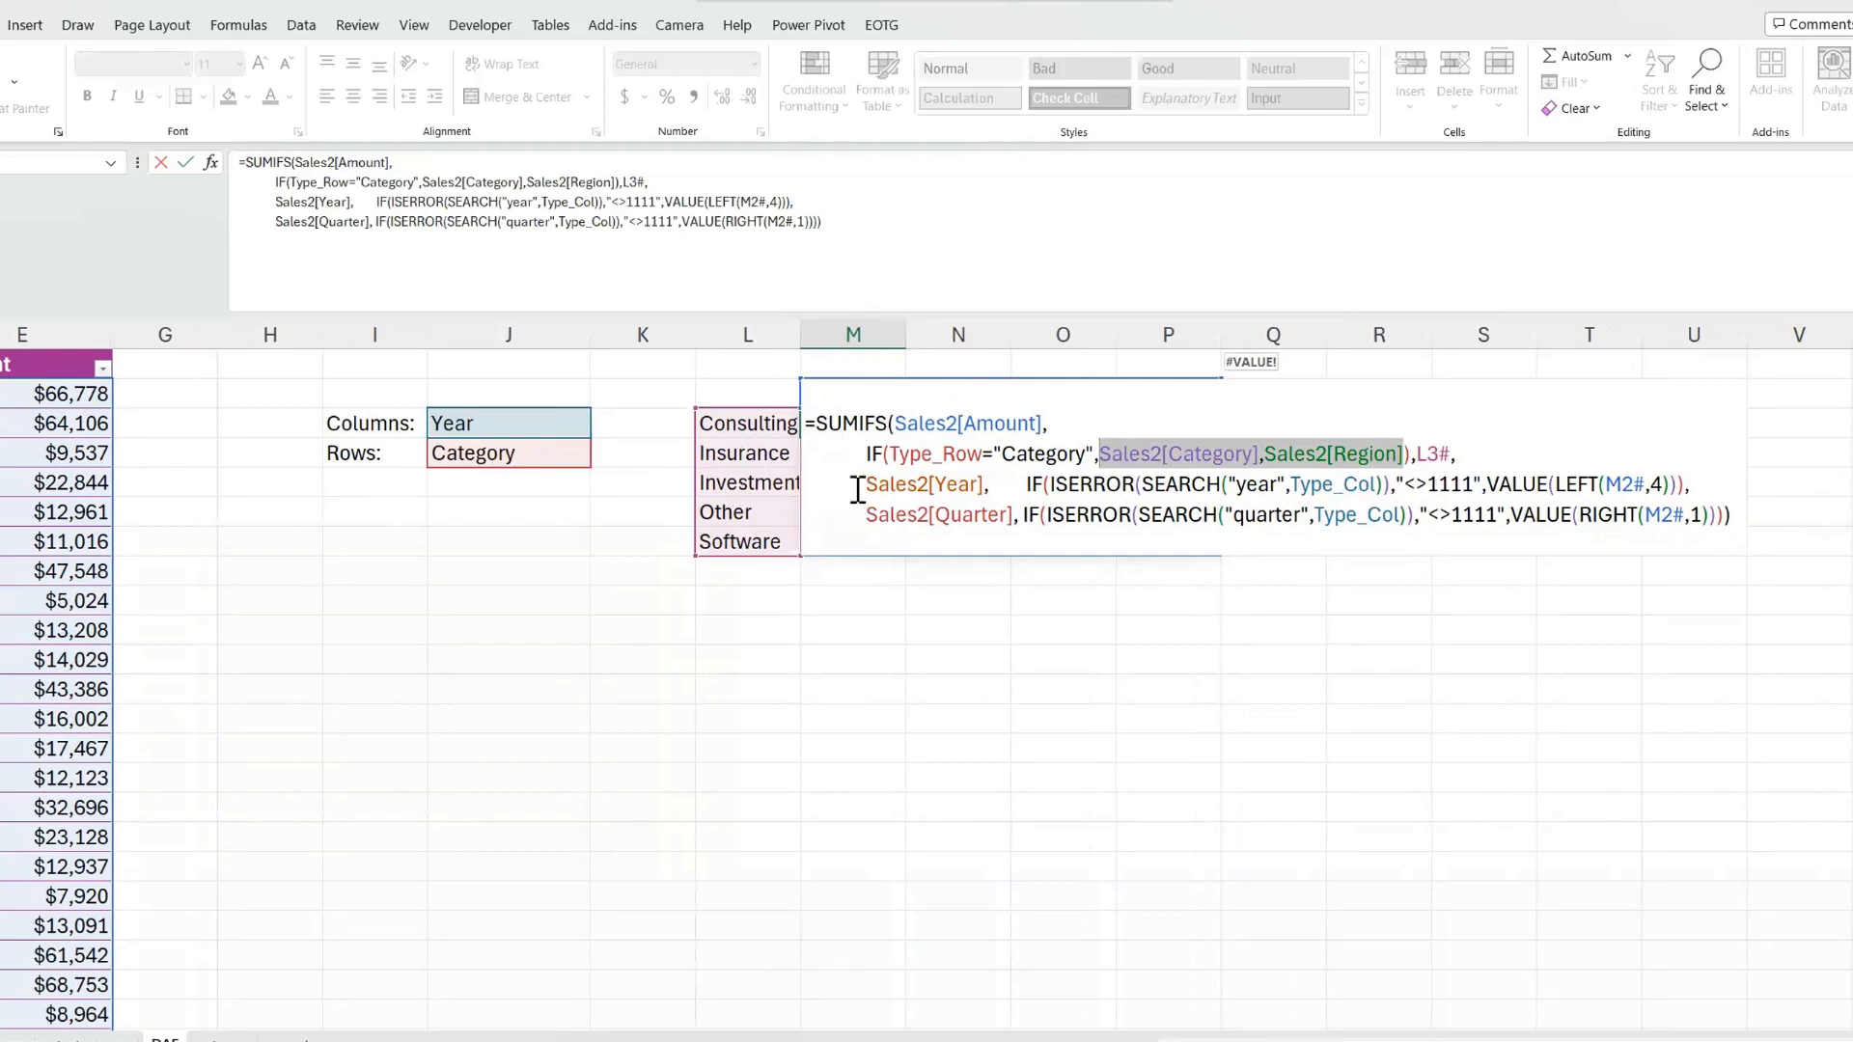
pyautogui.press('Escape')
# - Switch the report's Columns selection to Year-Quarter and return it to Year
pyautogui.click(577, 425)
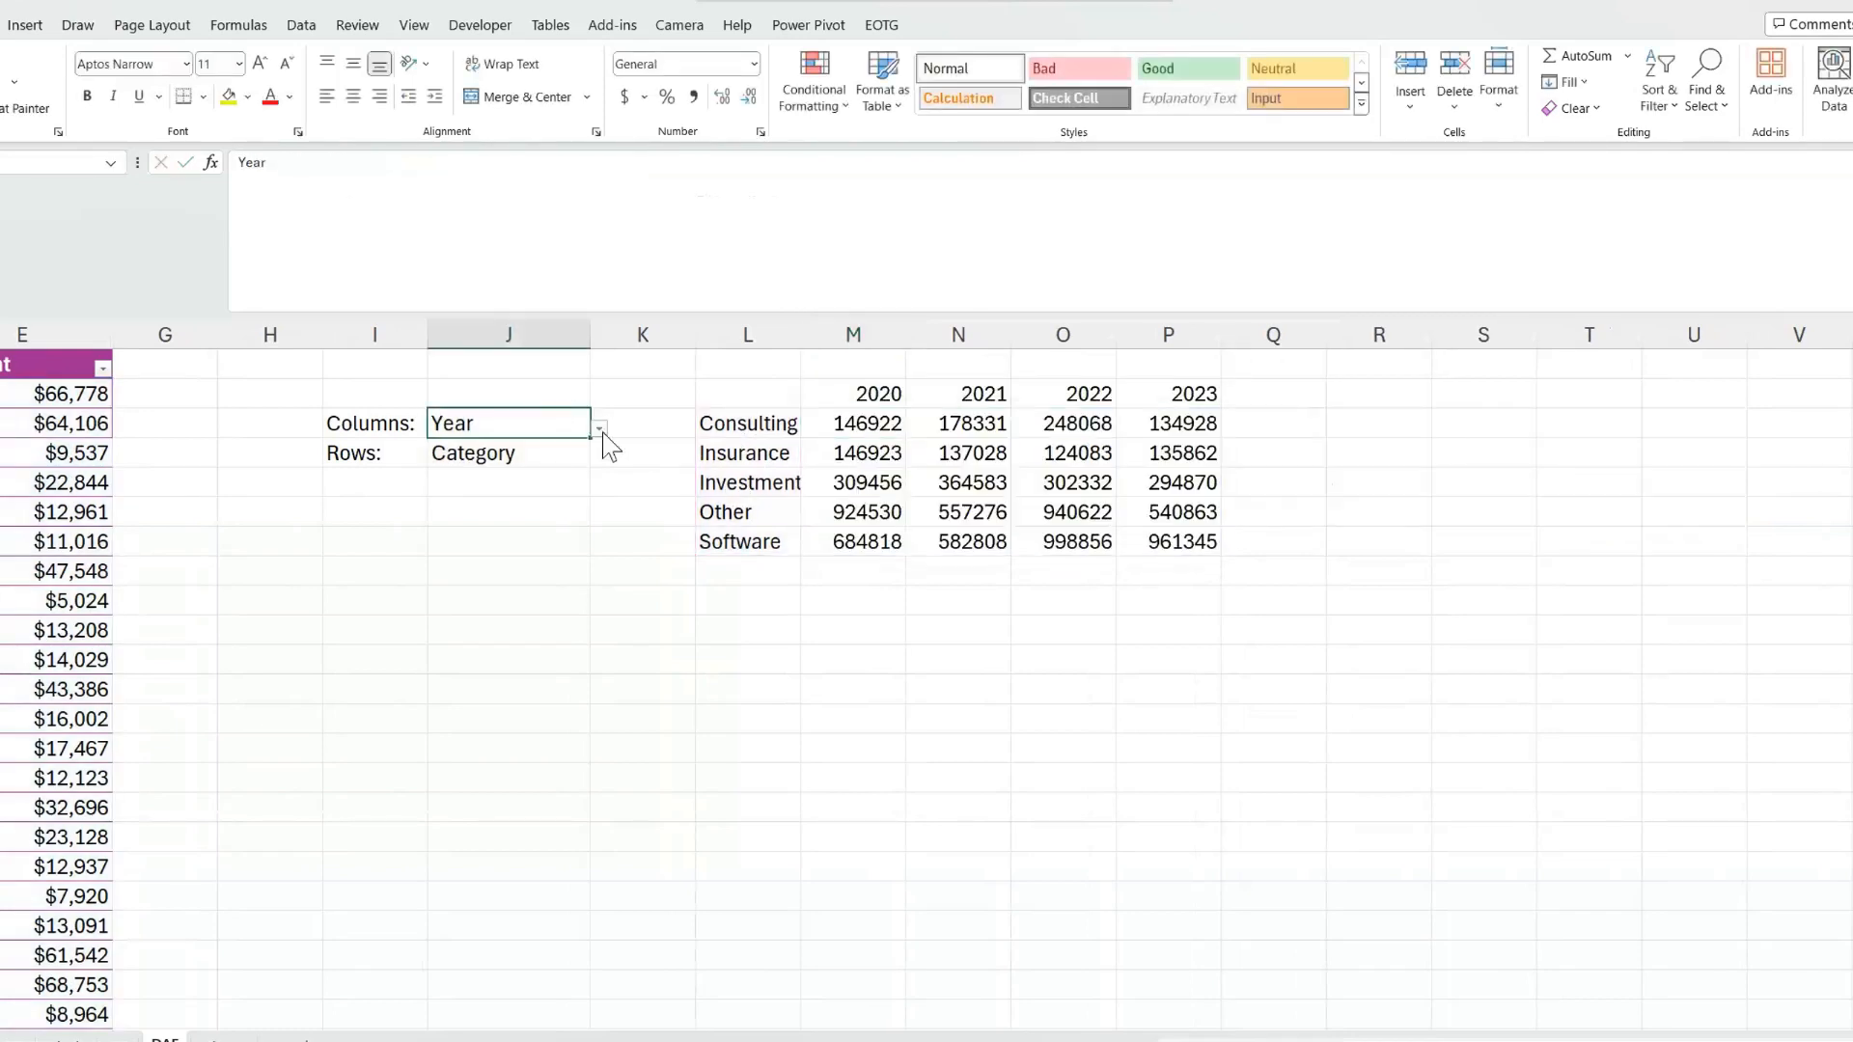
pyautogui.click(511, 481)
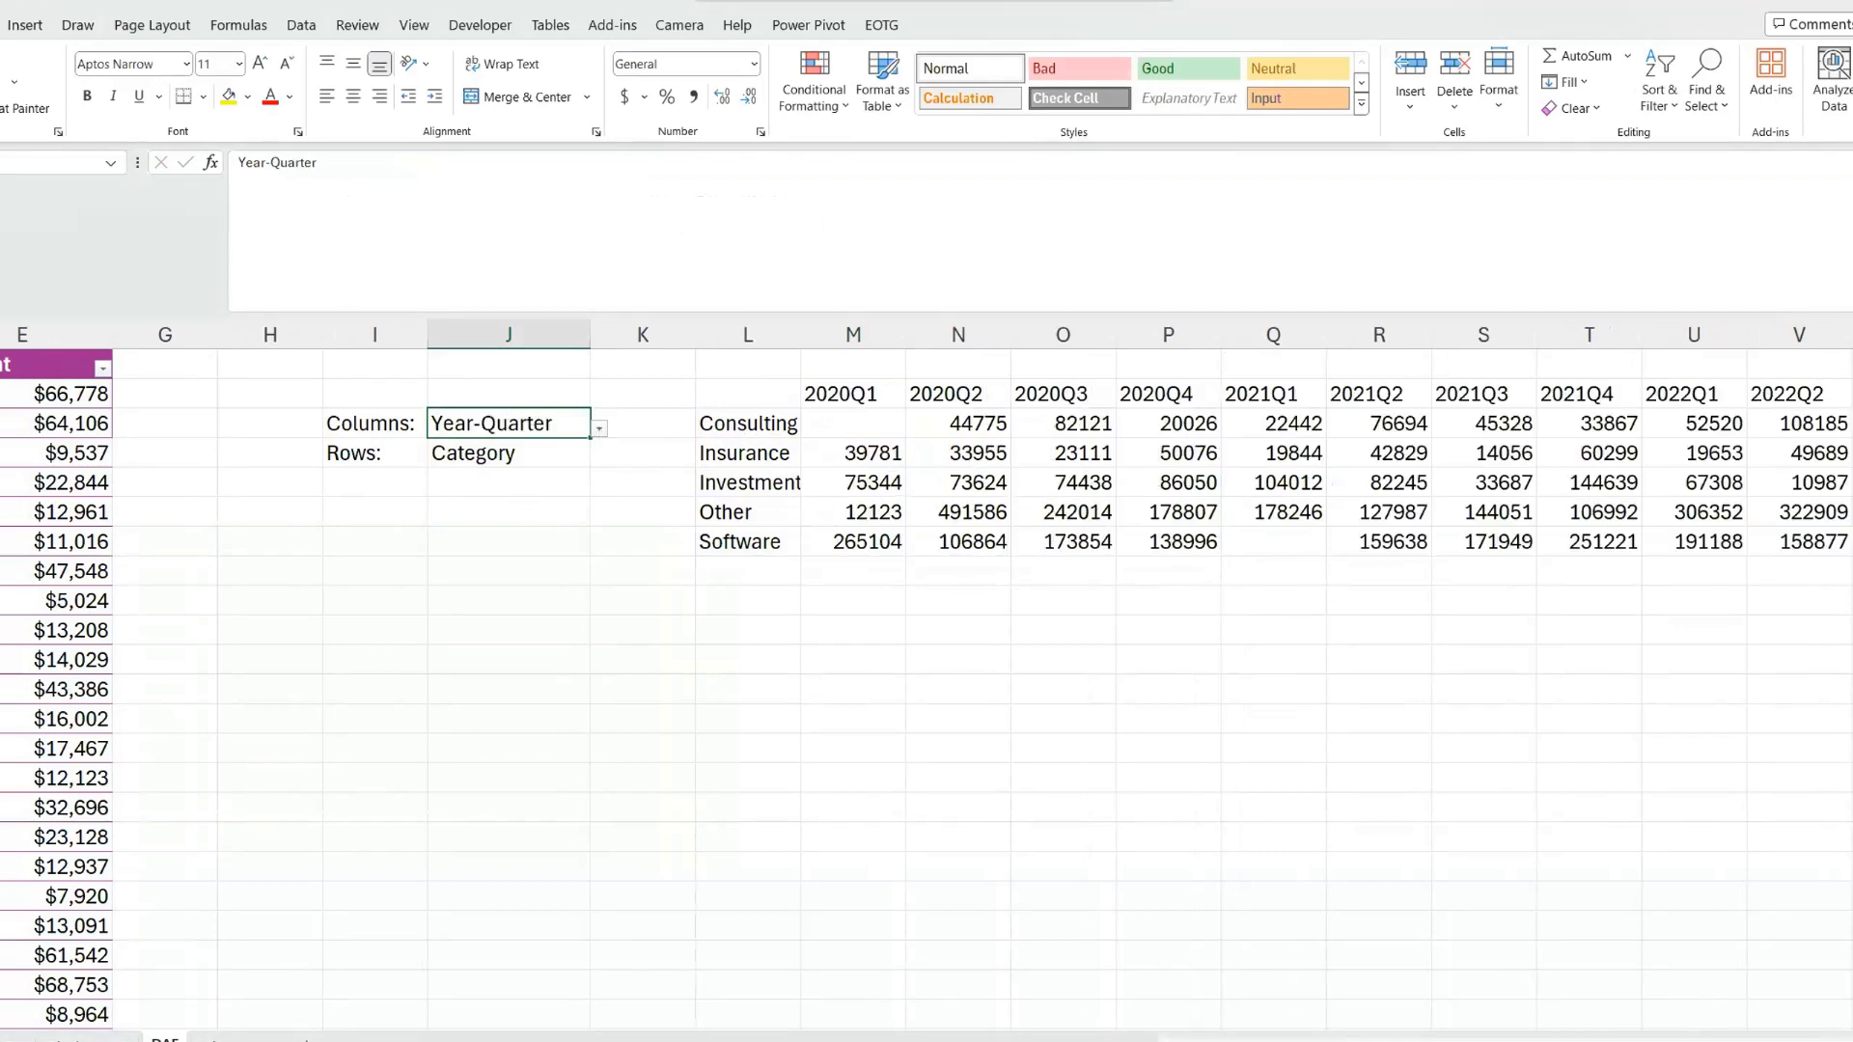
pyautogui.click(499, 459)
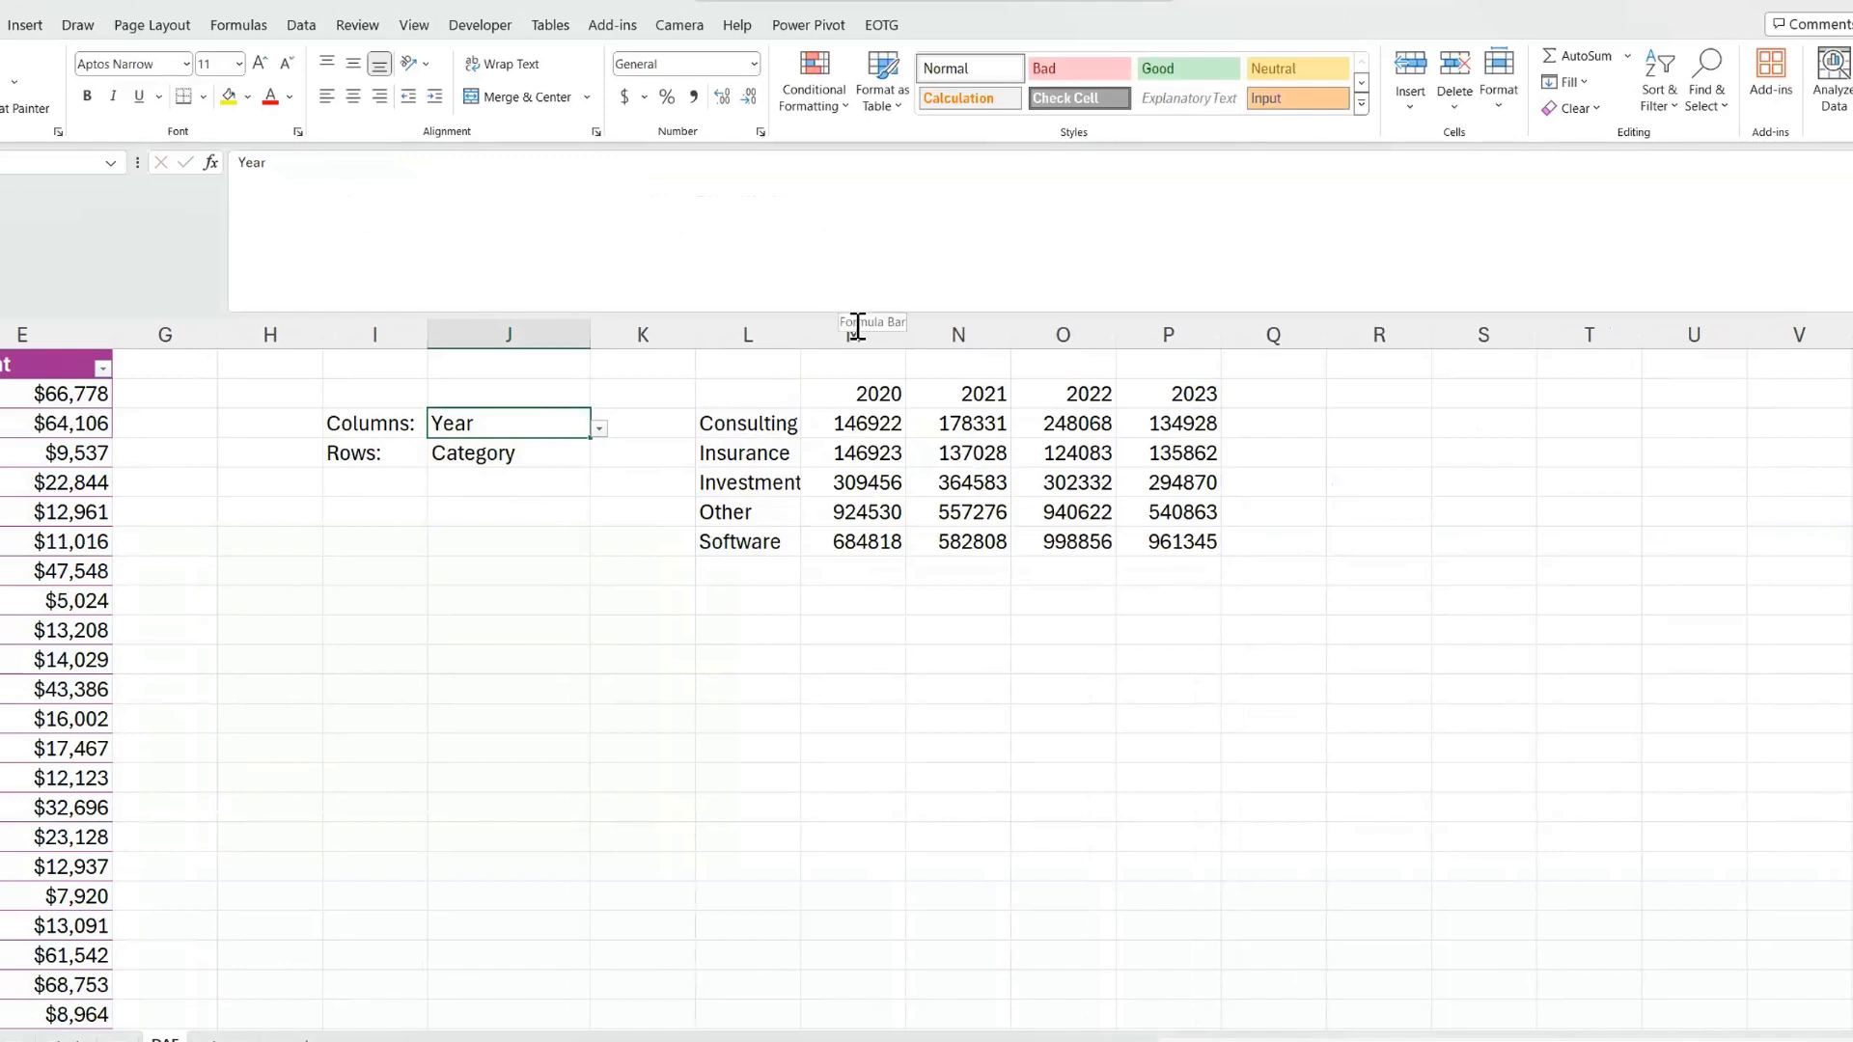
# - Examine the Sales2[Year] and Sales2[Quarter] criteria lines in M3's SUMIFS formula, highlighting the year line, and keep the formula as is
pyautogui.click(849, 425)
pyautogui.click(802, 293)
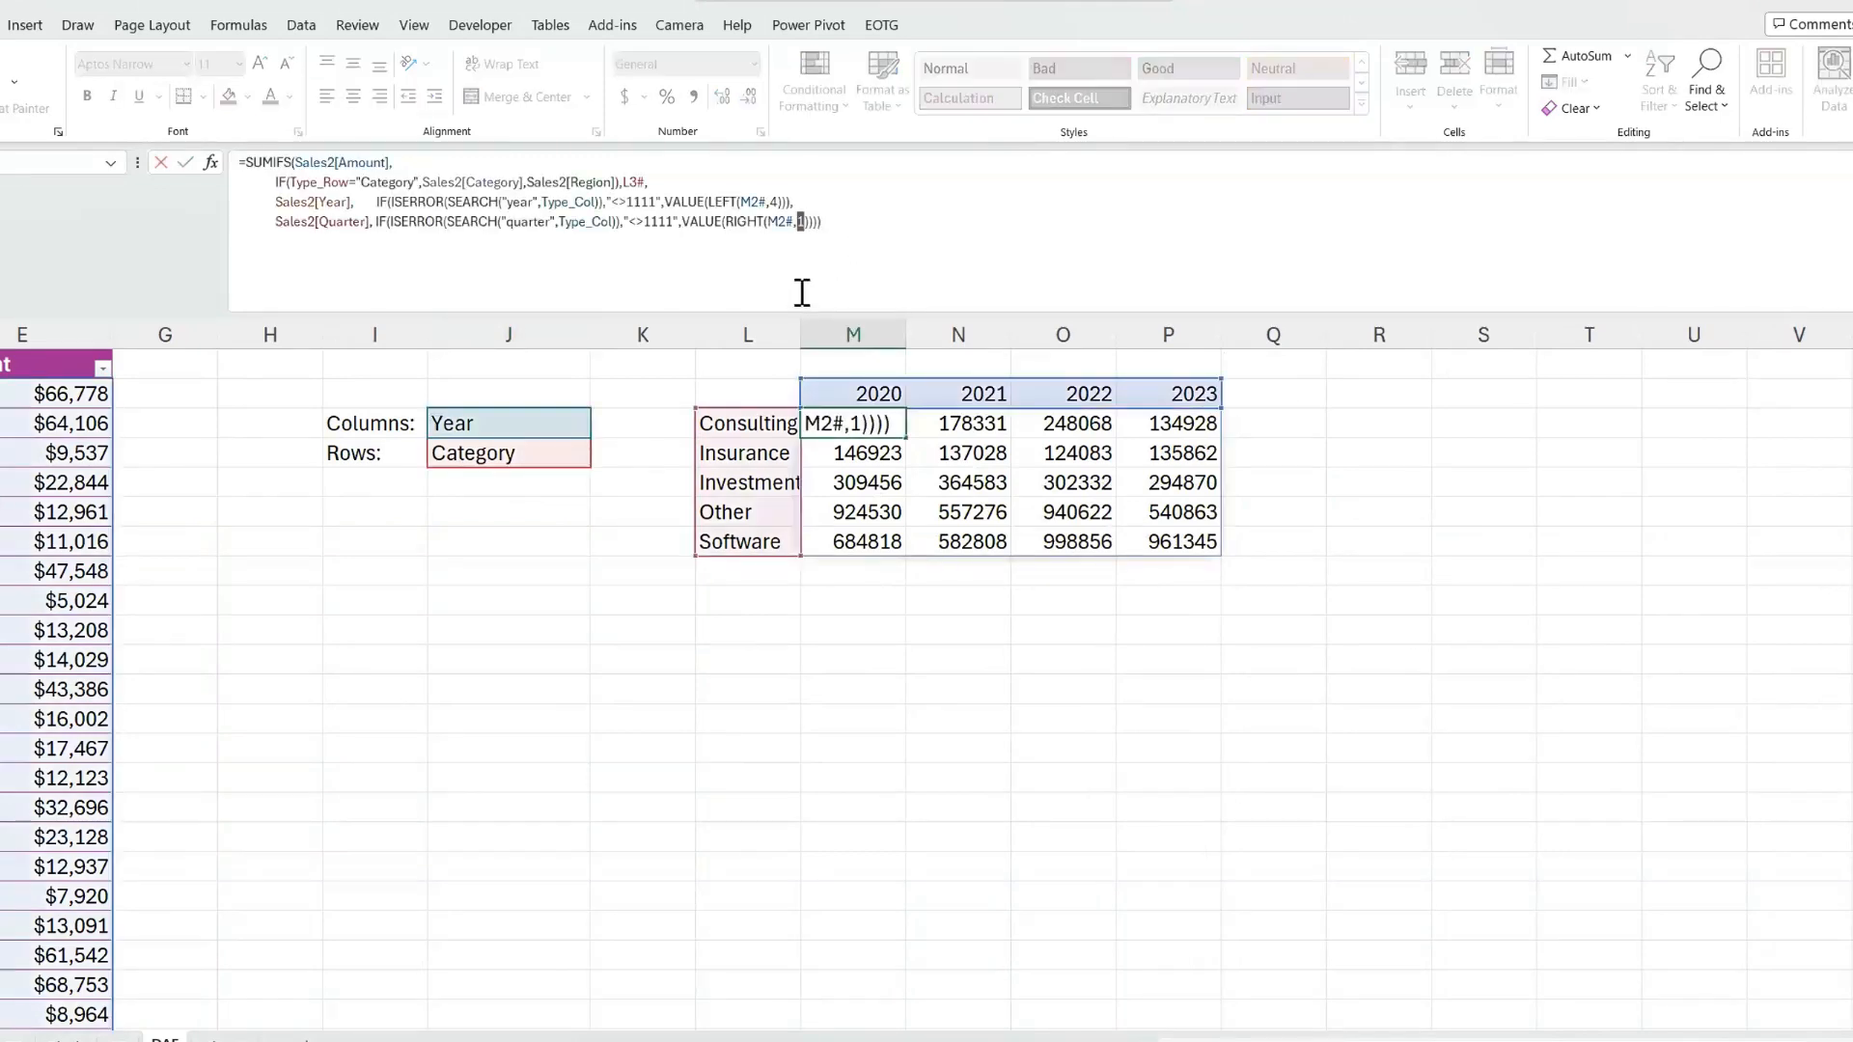
pyautogui.press('F1')
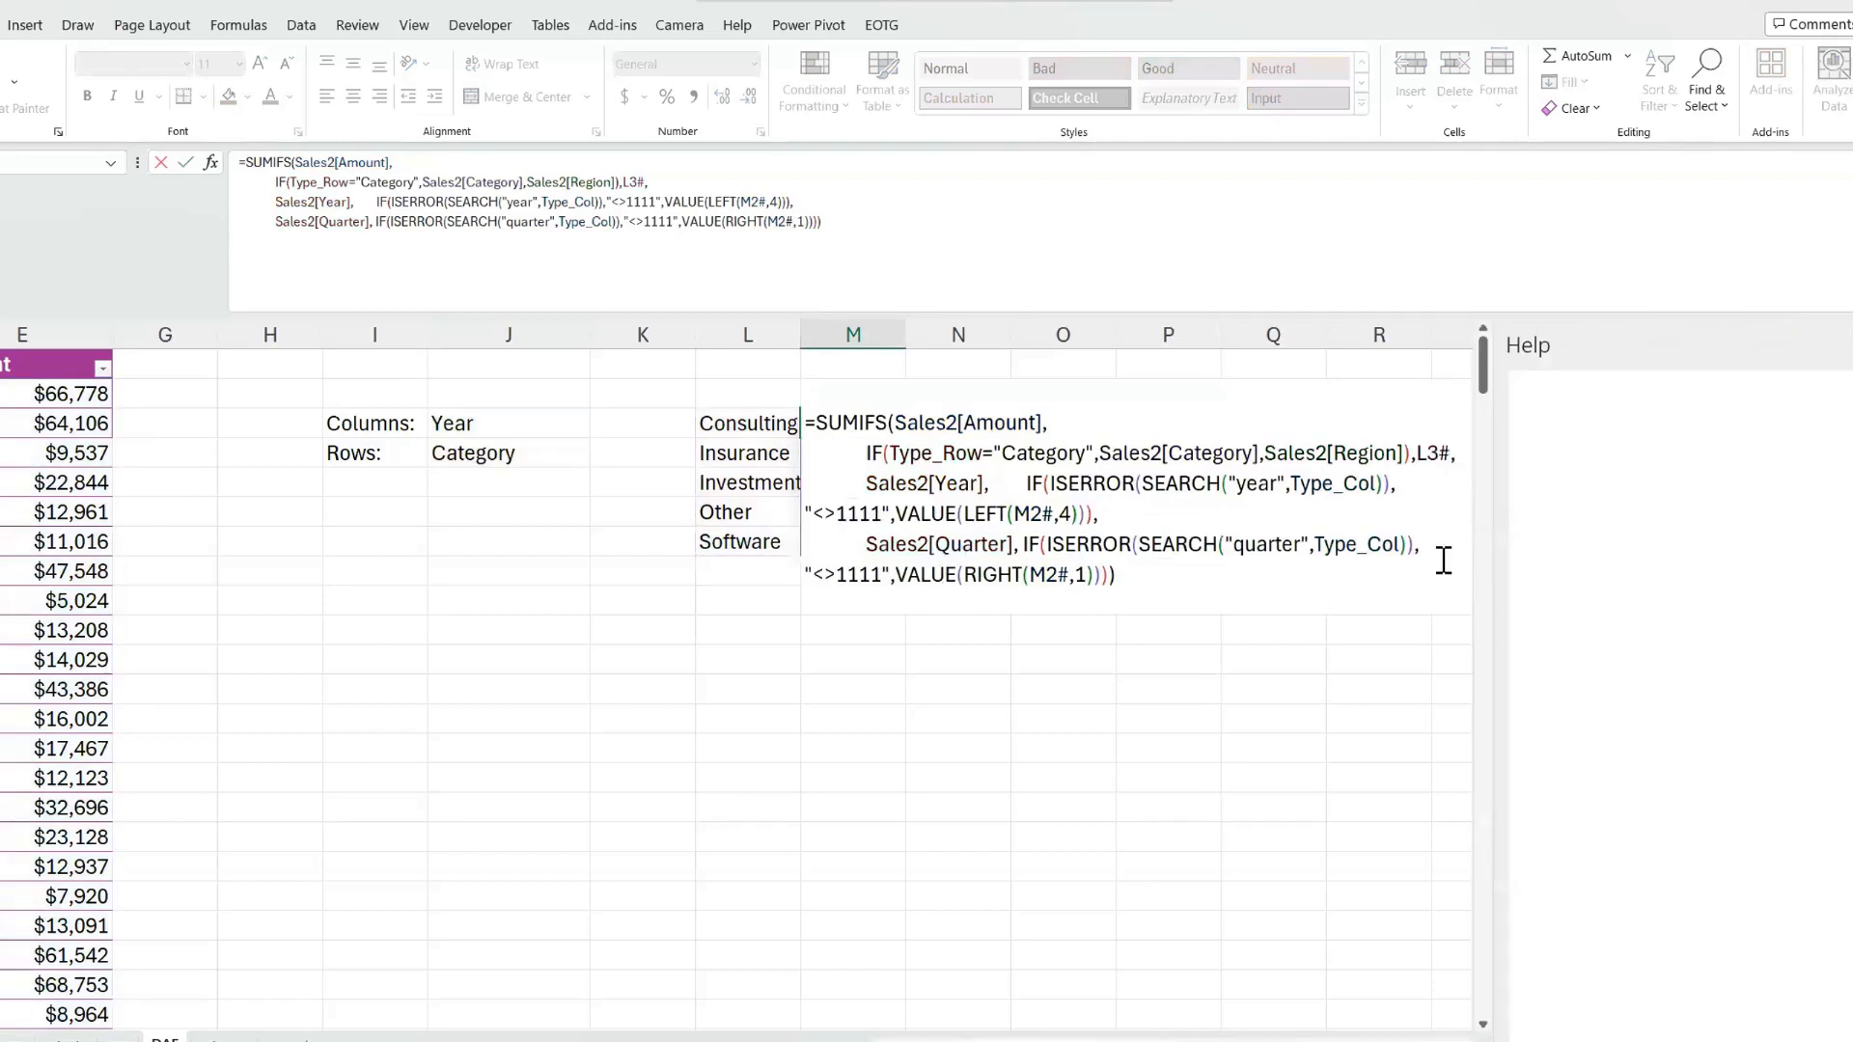
pyautogui.moveTo(1444, 559); pyautogui.dragTo(1125, 575)
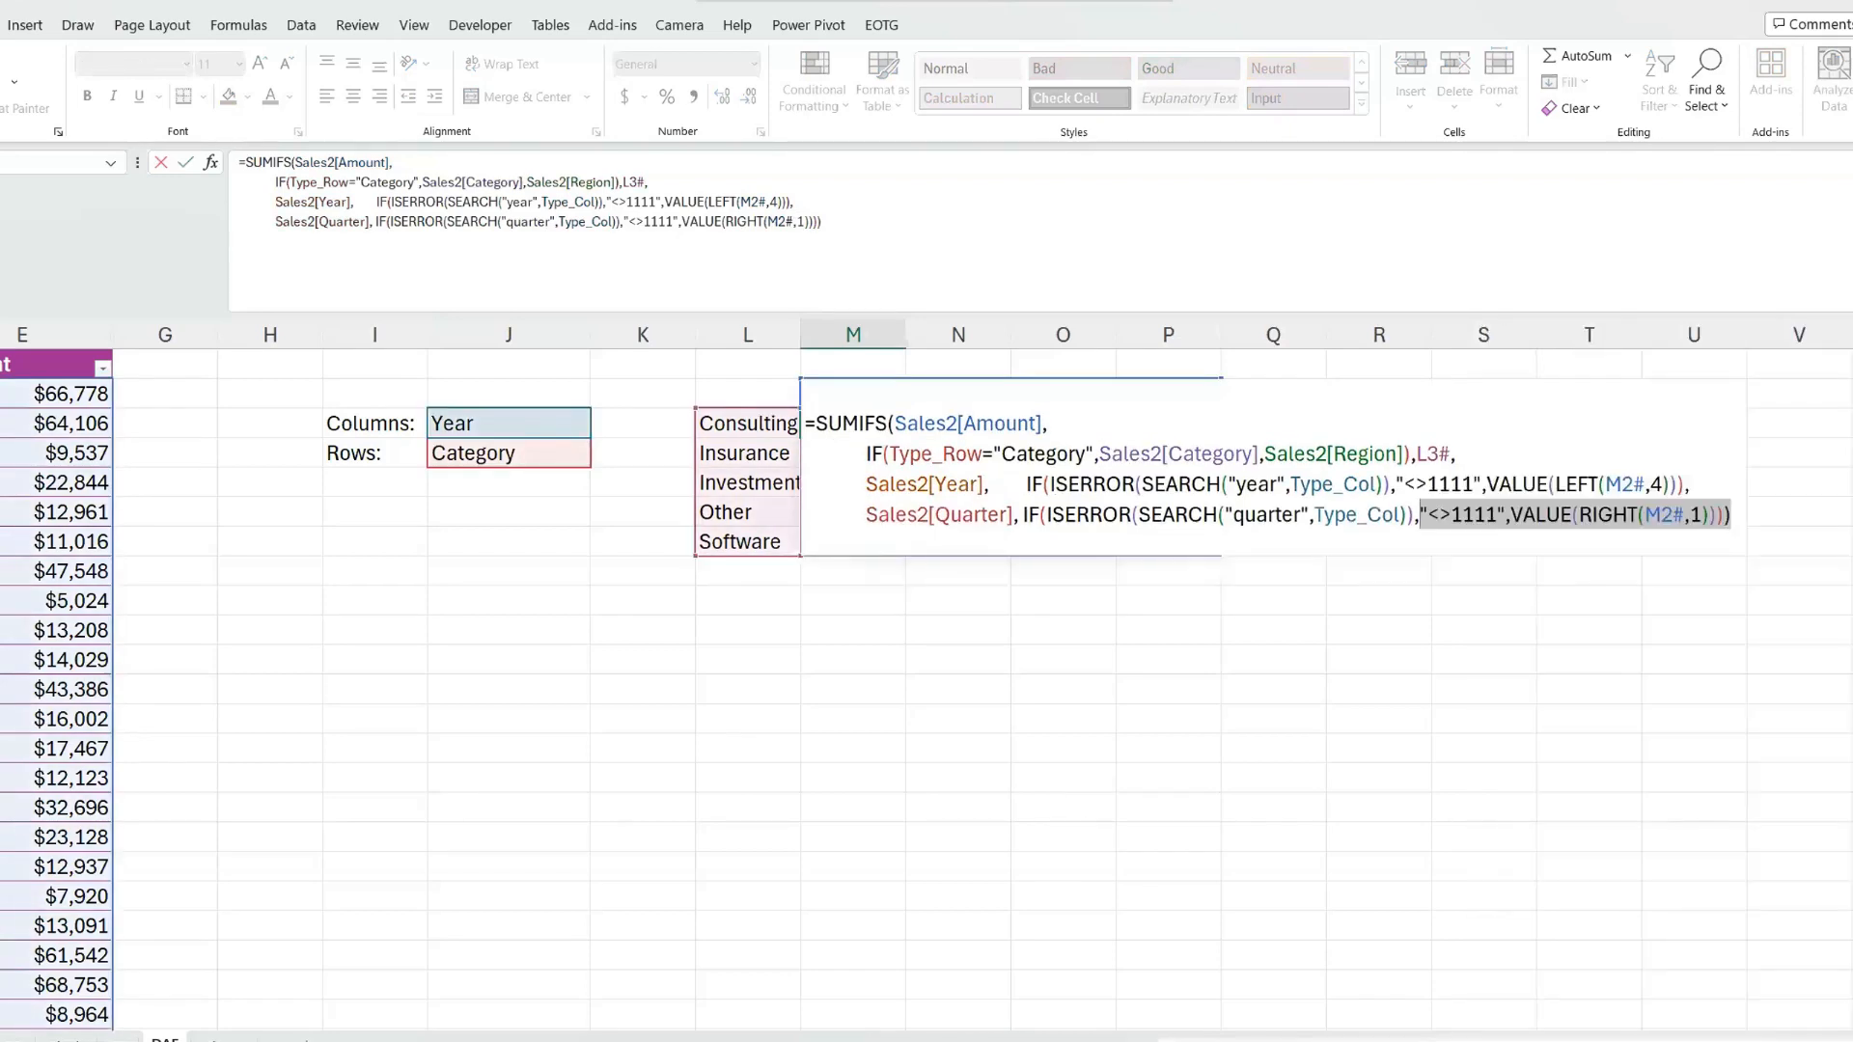
pyautogui.click(864, 485)
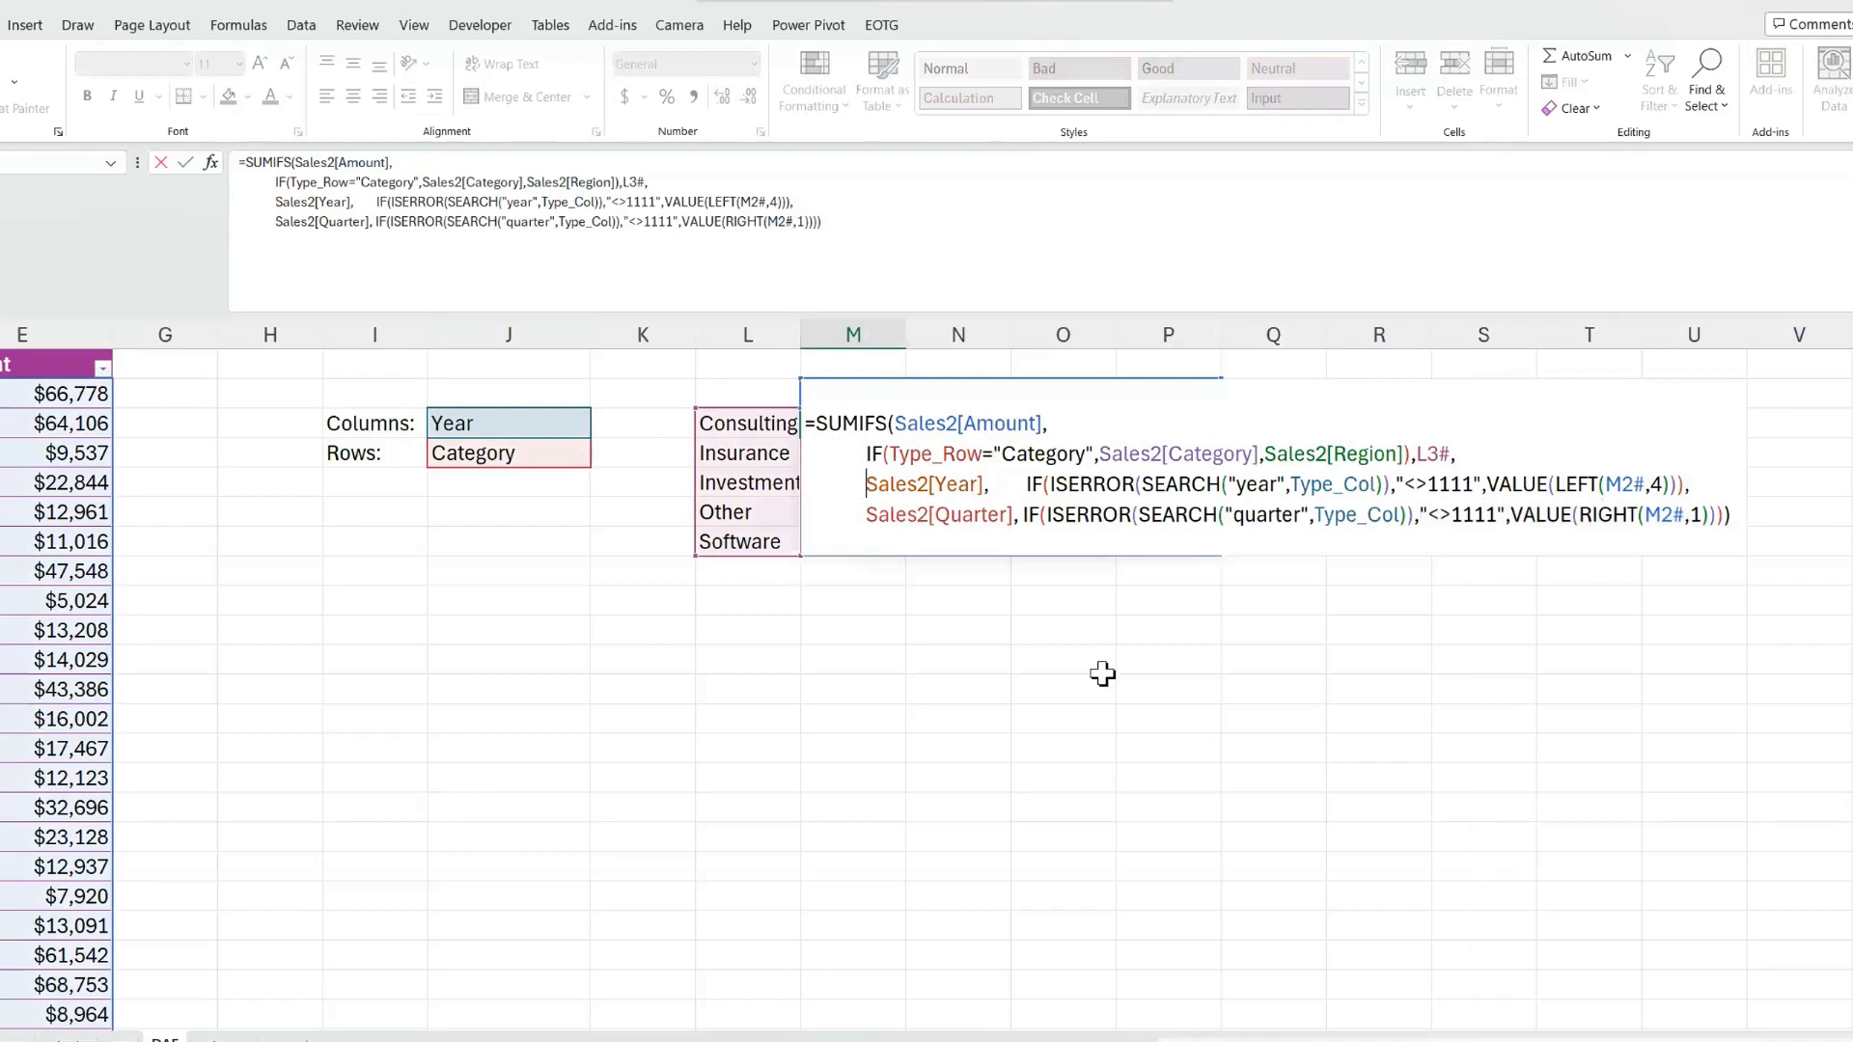
pyautogui.hotkey('shift', 'End')
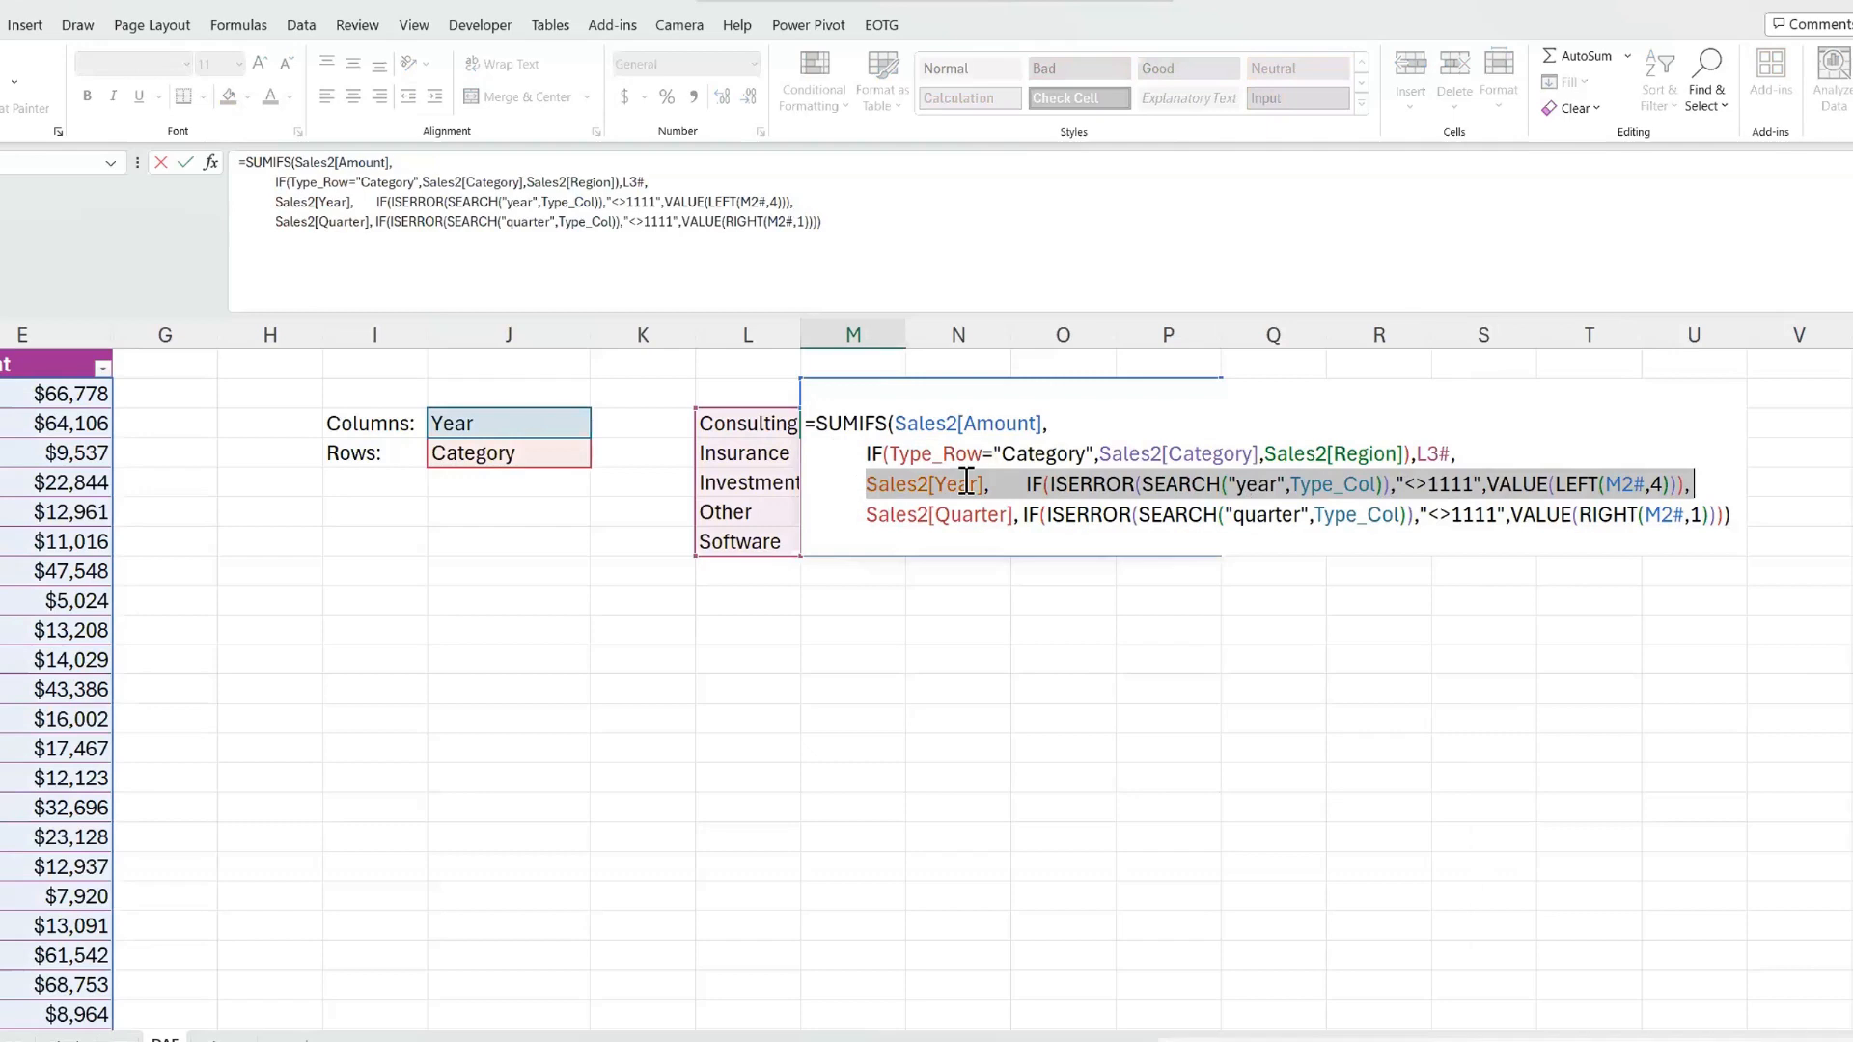
pyautogui.press('Return')
# - Inspect the IFS formula behind the column headers in M2 and compare the report with Columns set to Year-Quarter and back to Year
pyautogui.click(857, 404)
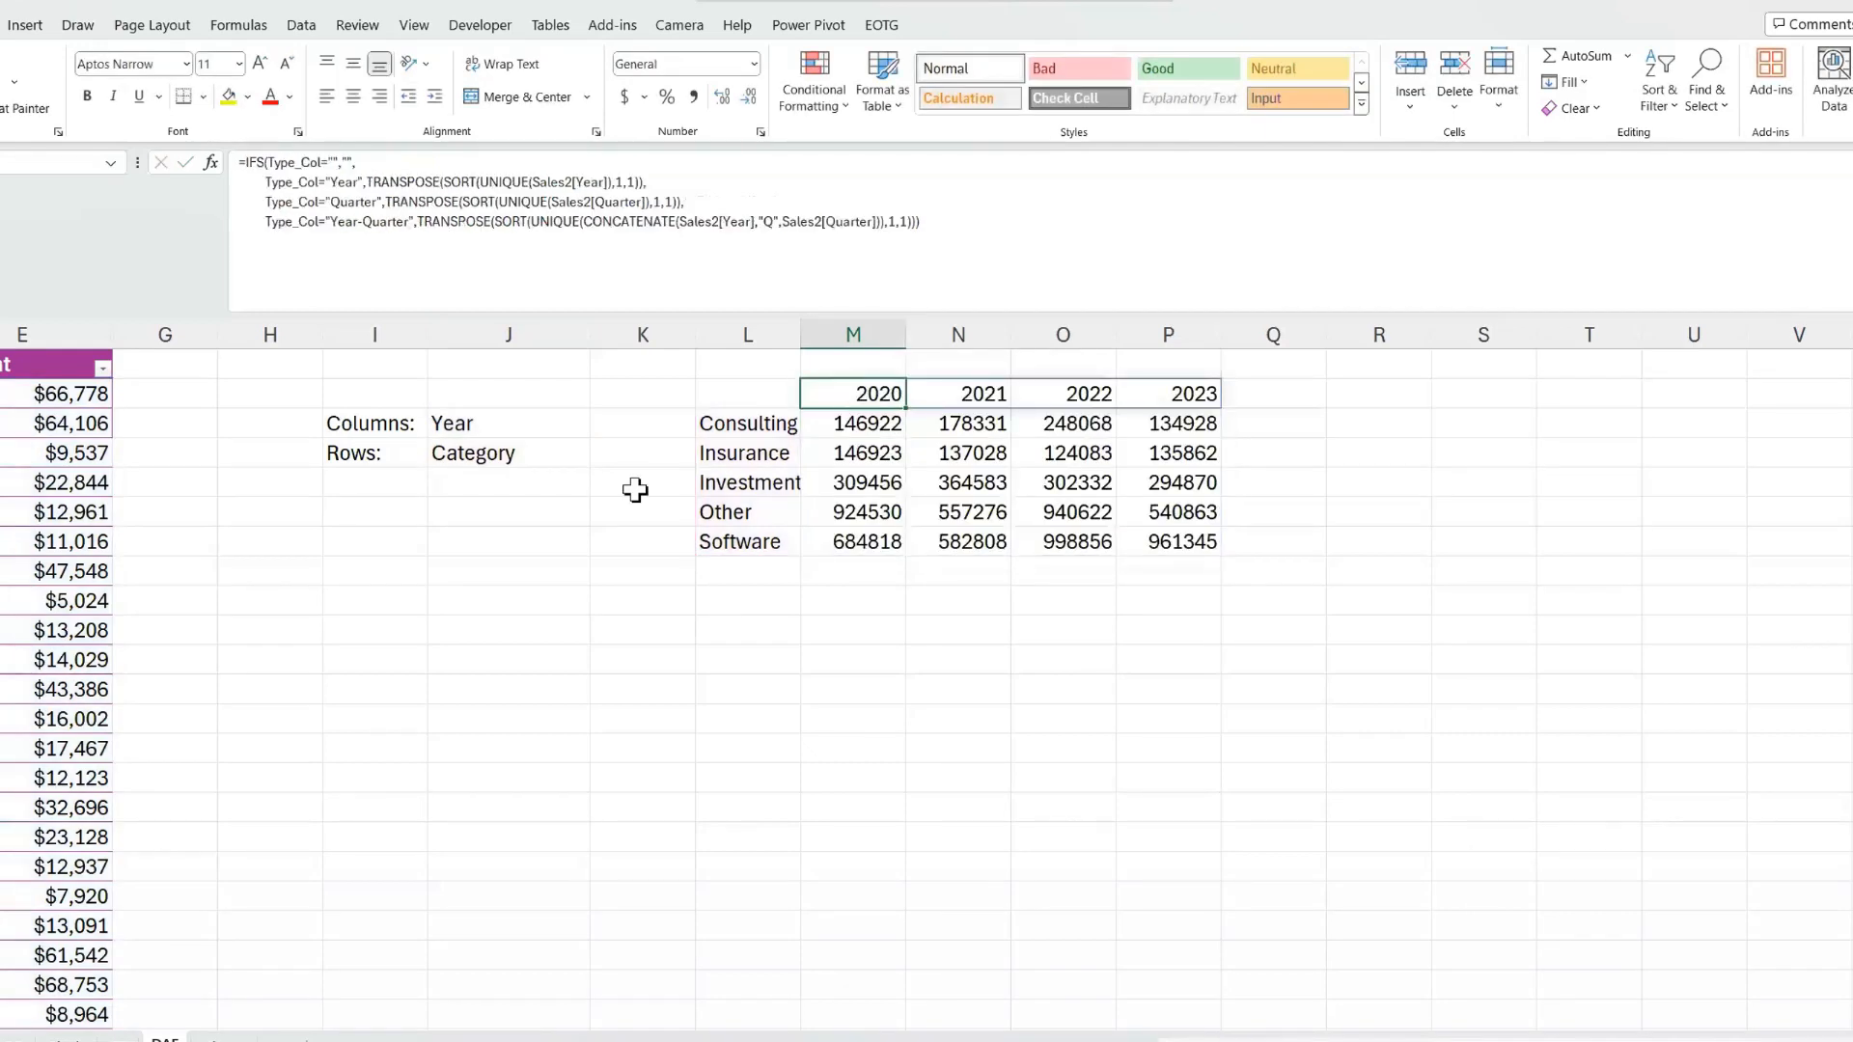
pyautogui.click(463, 436)
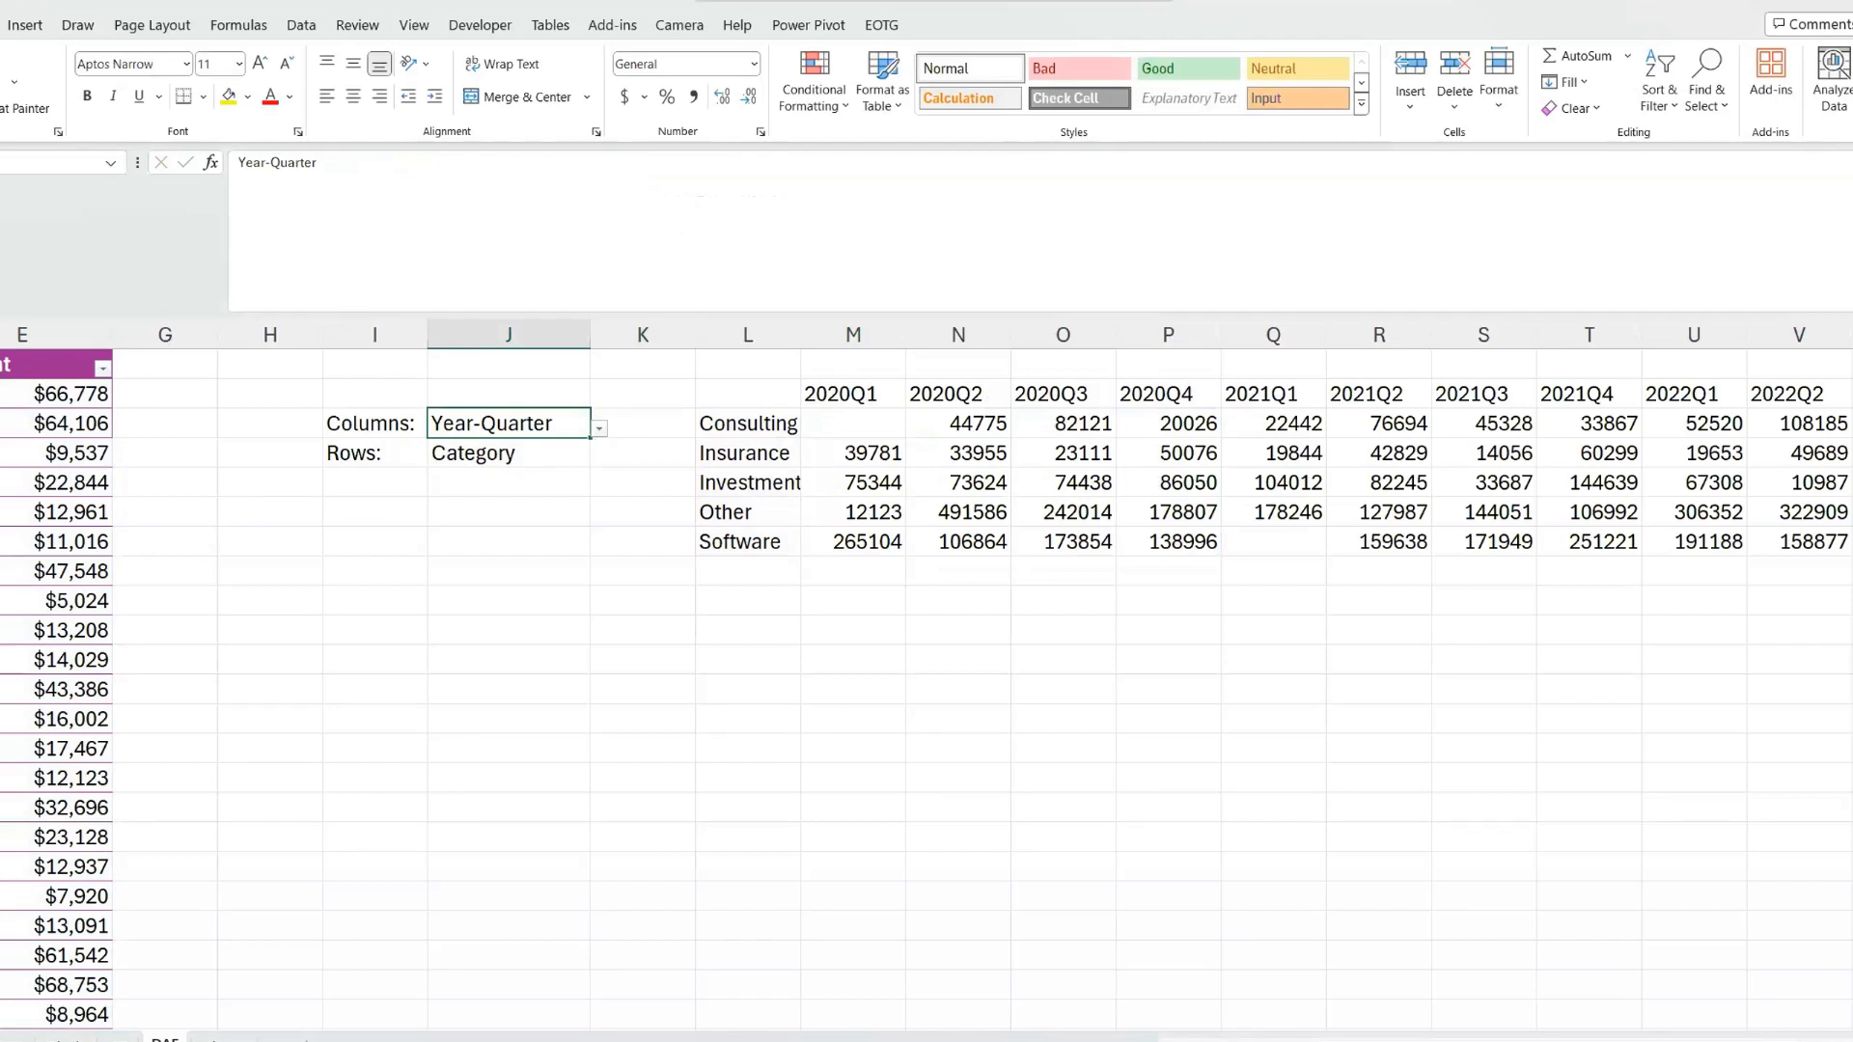
pyautogui.click(523, 458)
# - Review the L3# reference in M3's SUMIFS formula and select the spilled results range M3:P7 to inspect it
pyautogui.doubleClick(831, 418)
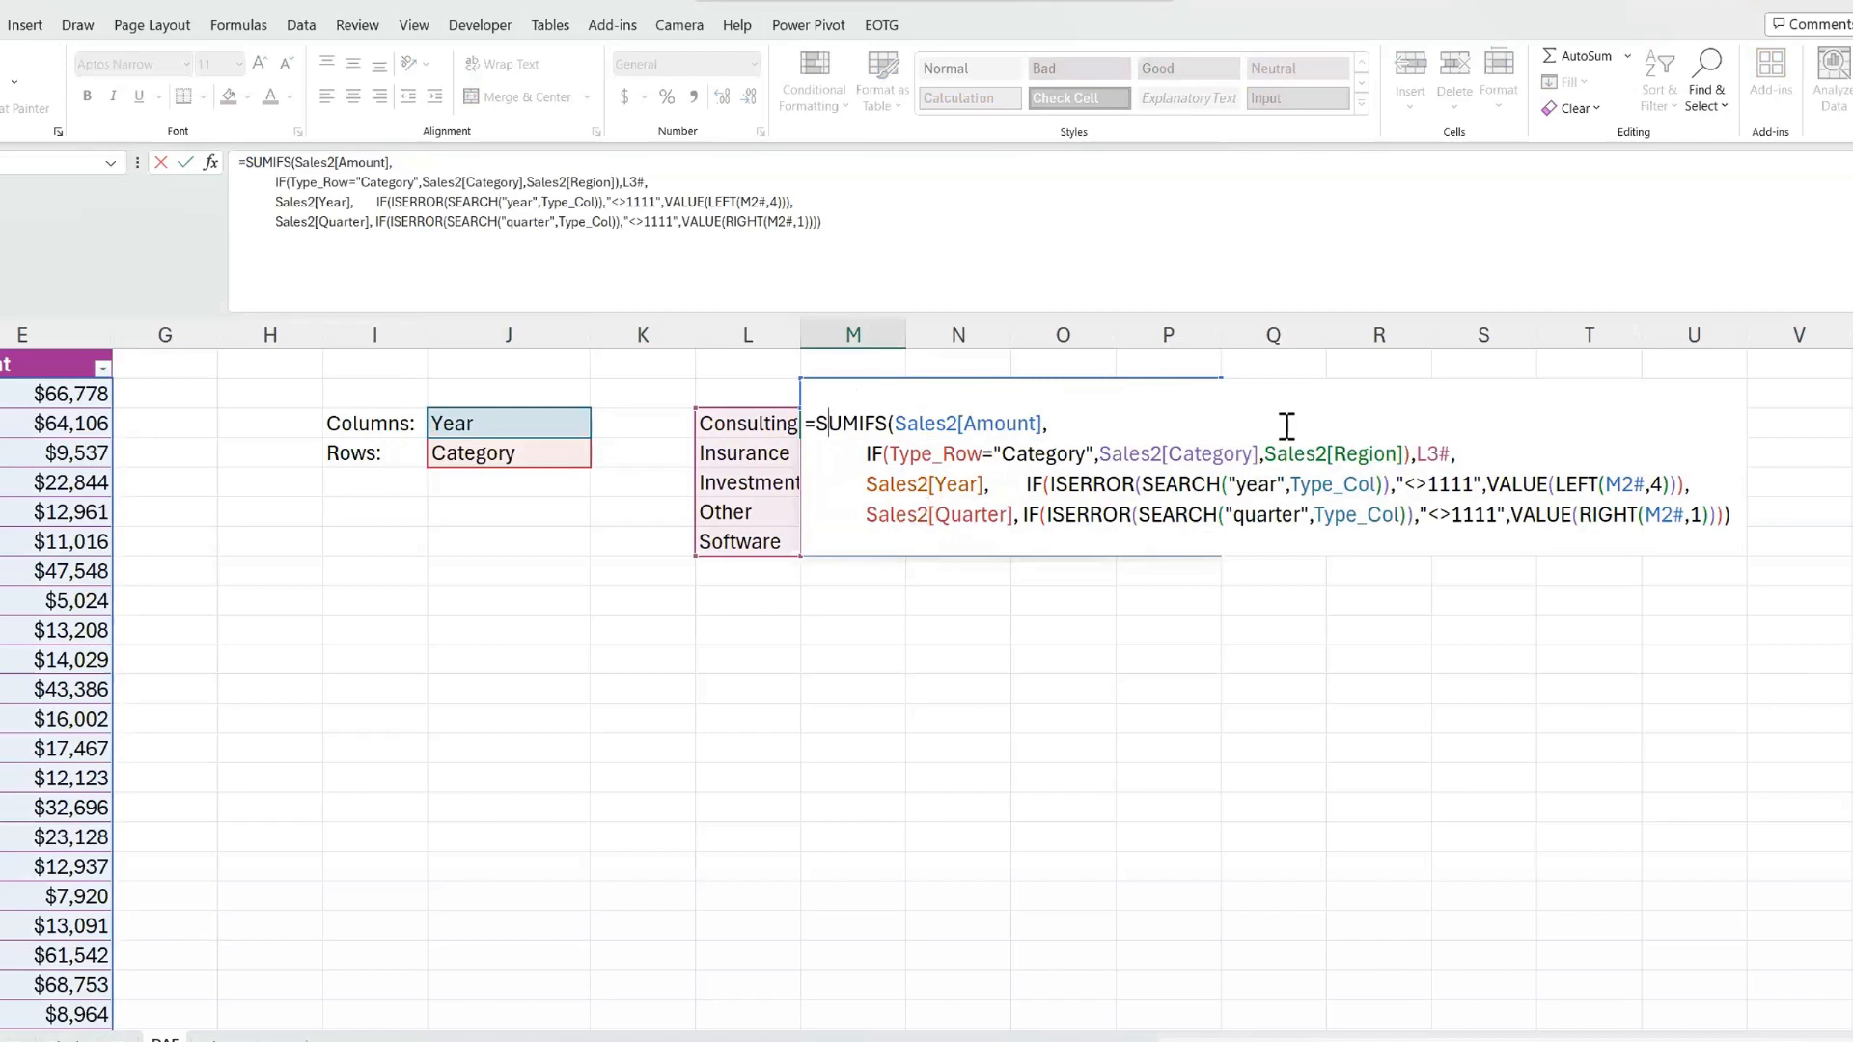
pyautogui.click(1428, 453)
pyautogui.hotkey('ctrl', 'Return')
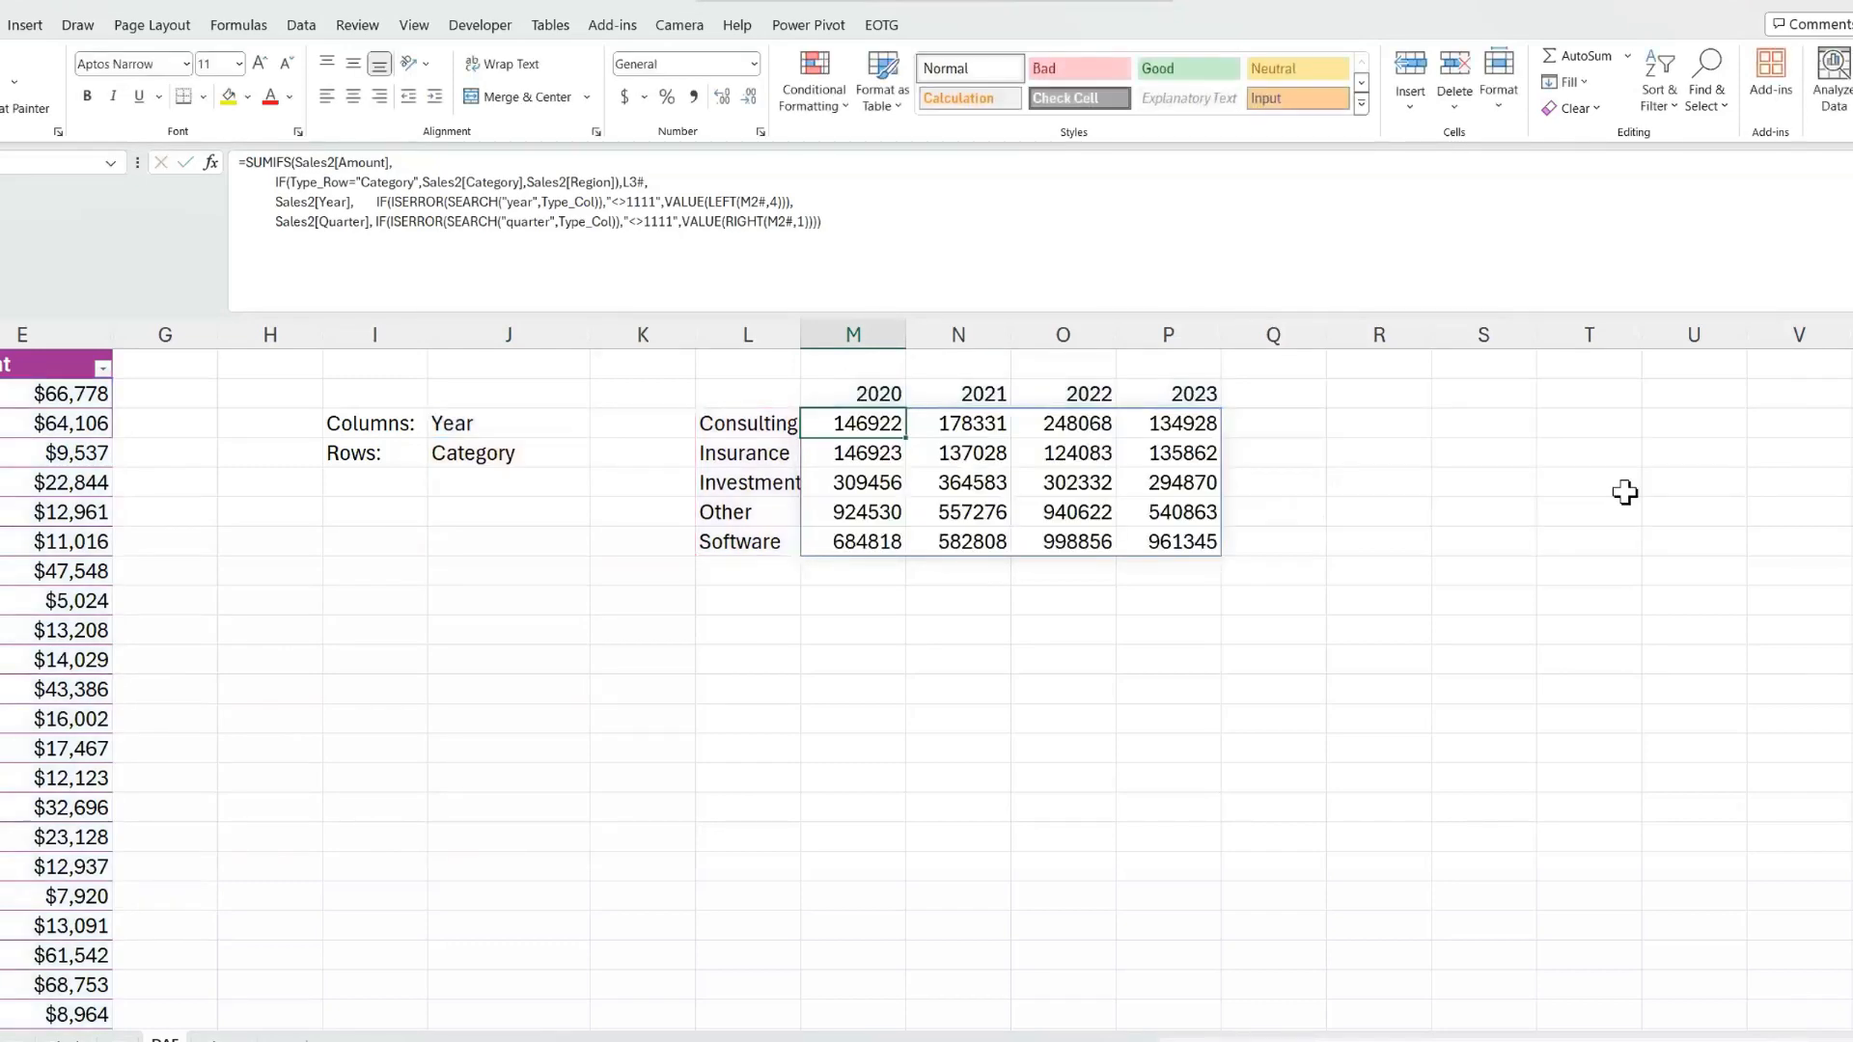
pyautogui.hotkey('ctrl', 'shift', 'Down')
pyautogui.hotkey('ctrl', 'shift', 'Right')
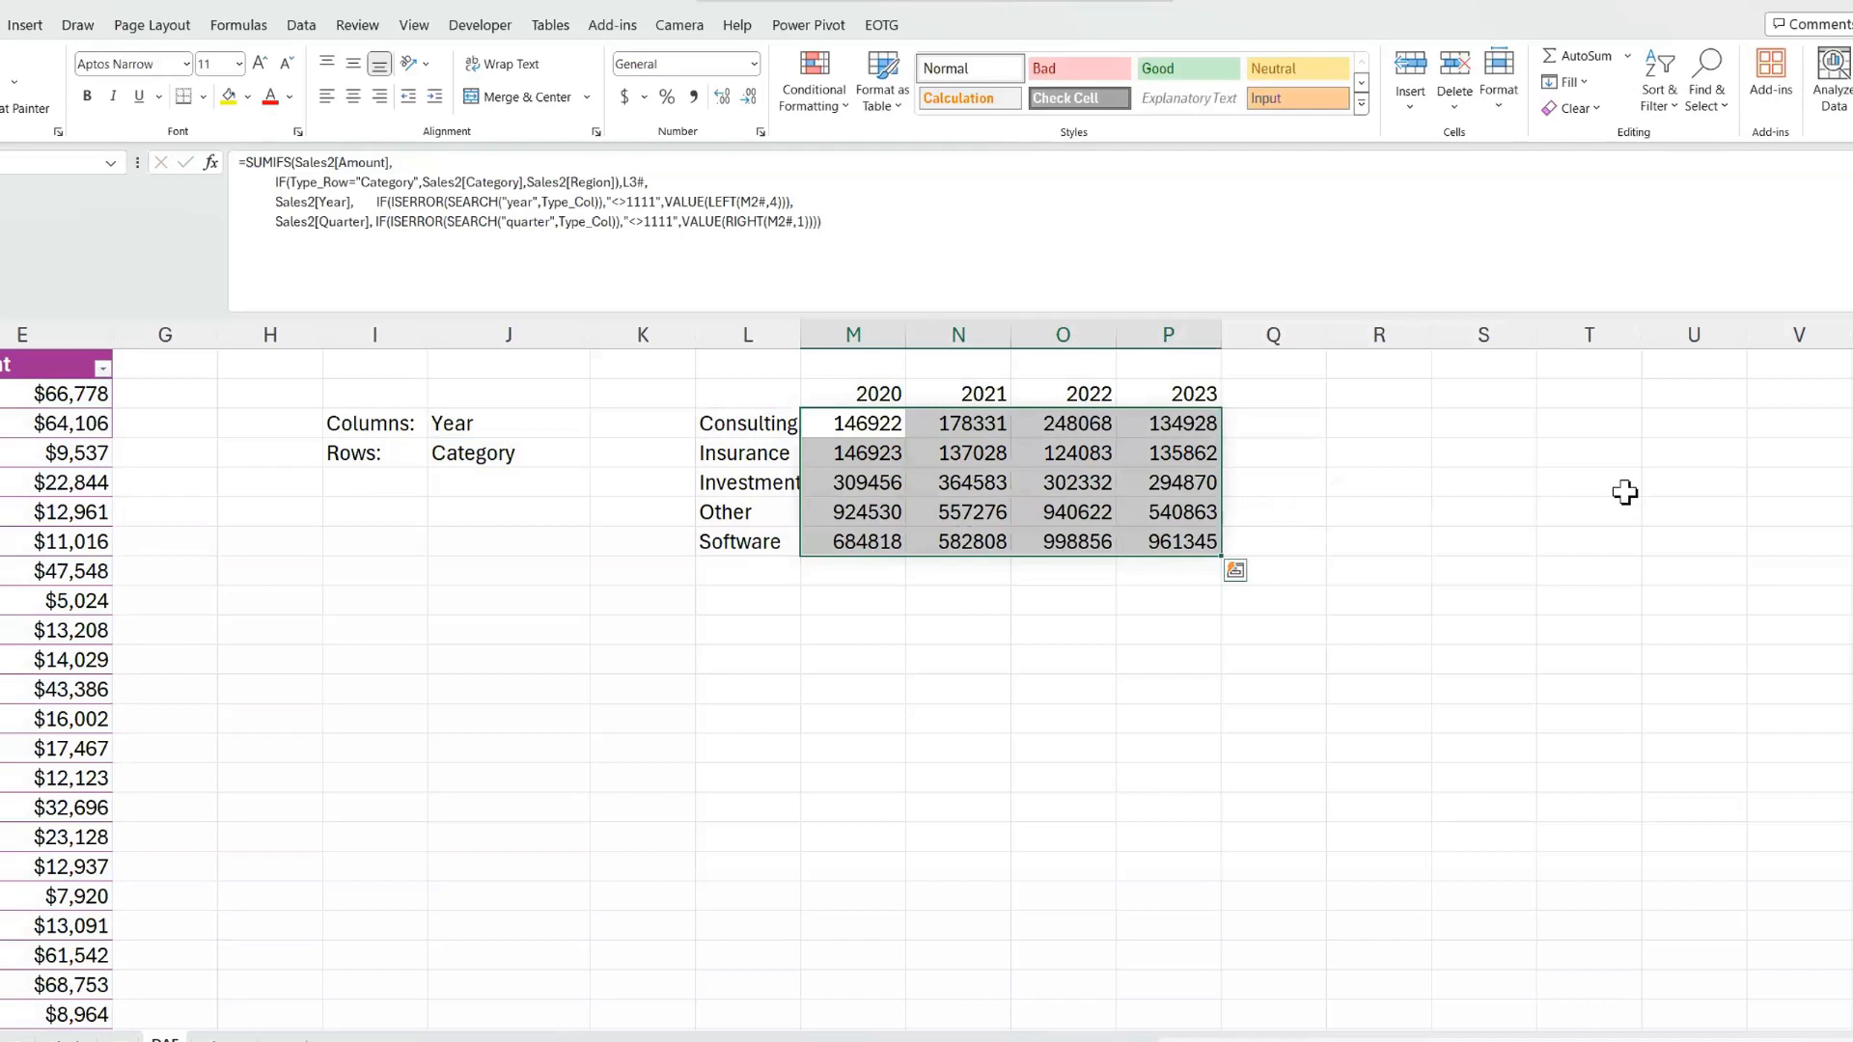
pyautogui.click(837, 422)
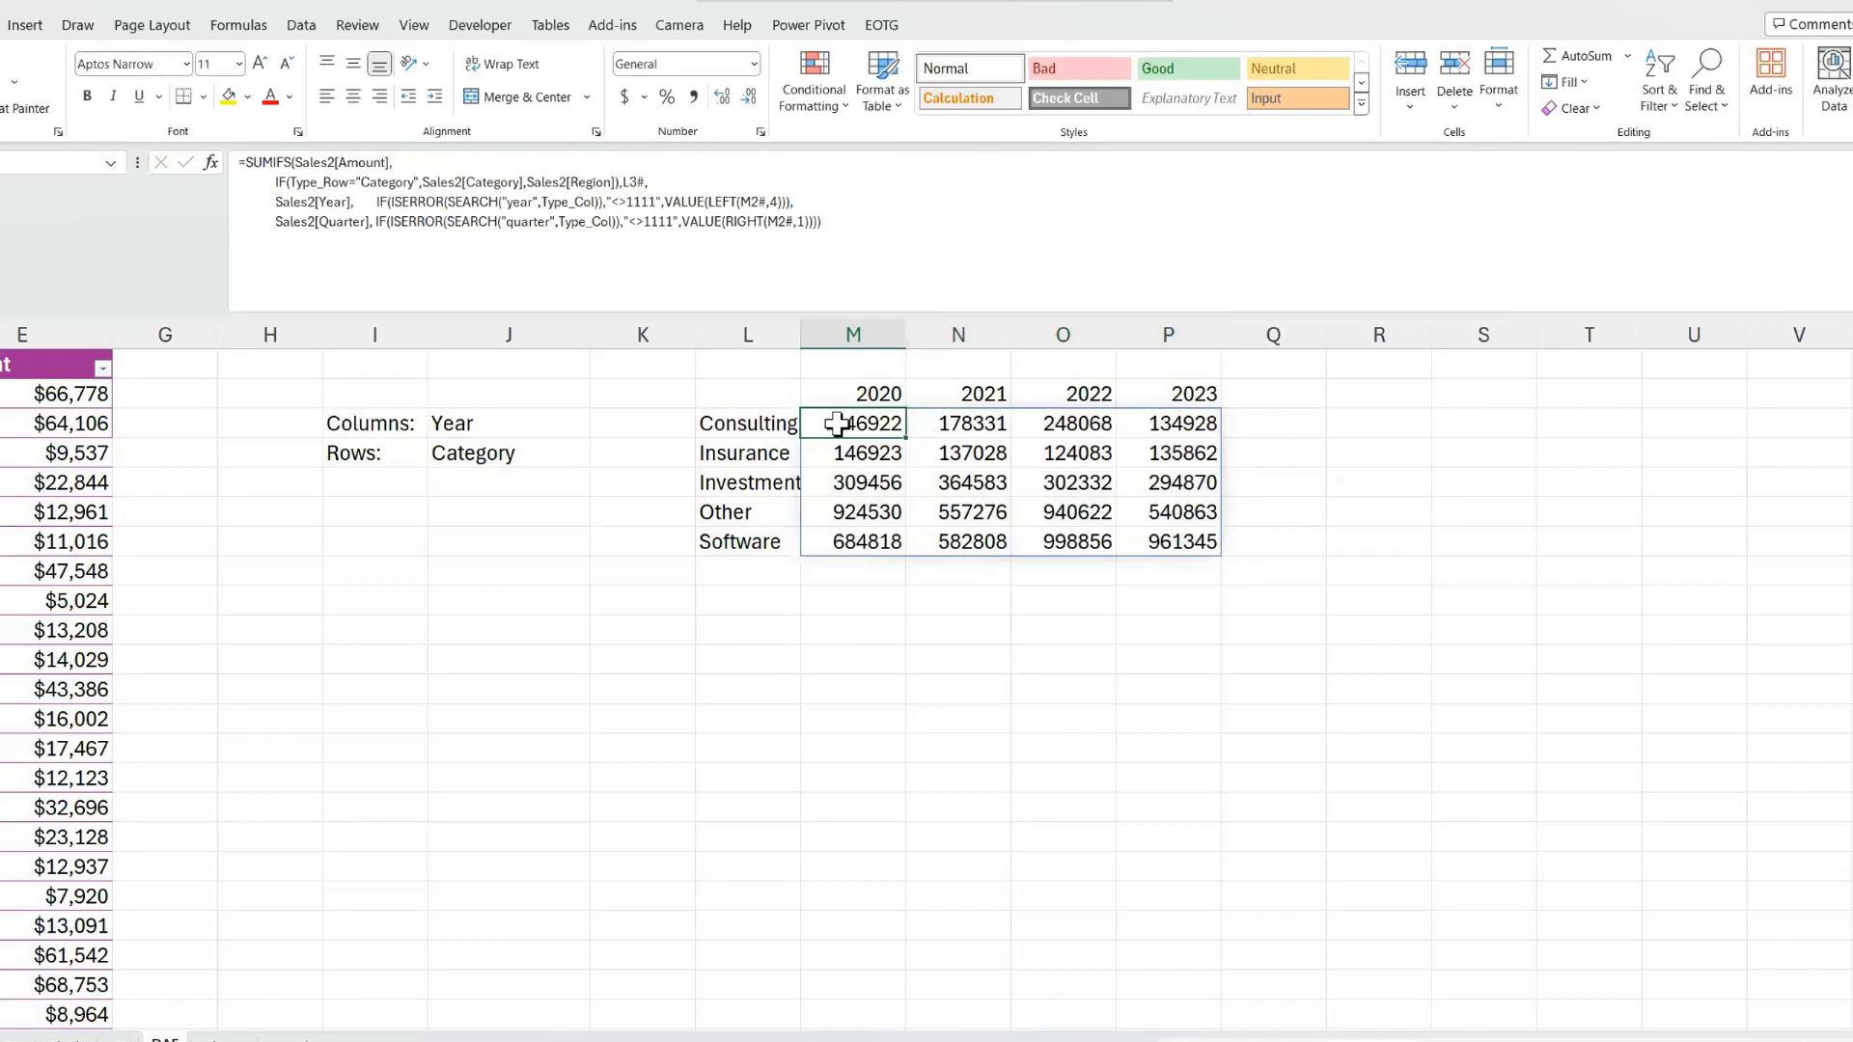
# - Wrap M3's SUMIFS formula in a LET function that names it DataArray and returns DataArray
pyautogui.doubleClick(843, 424)
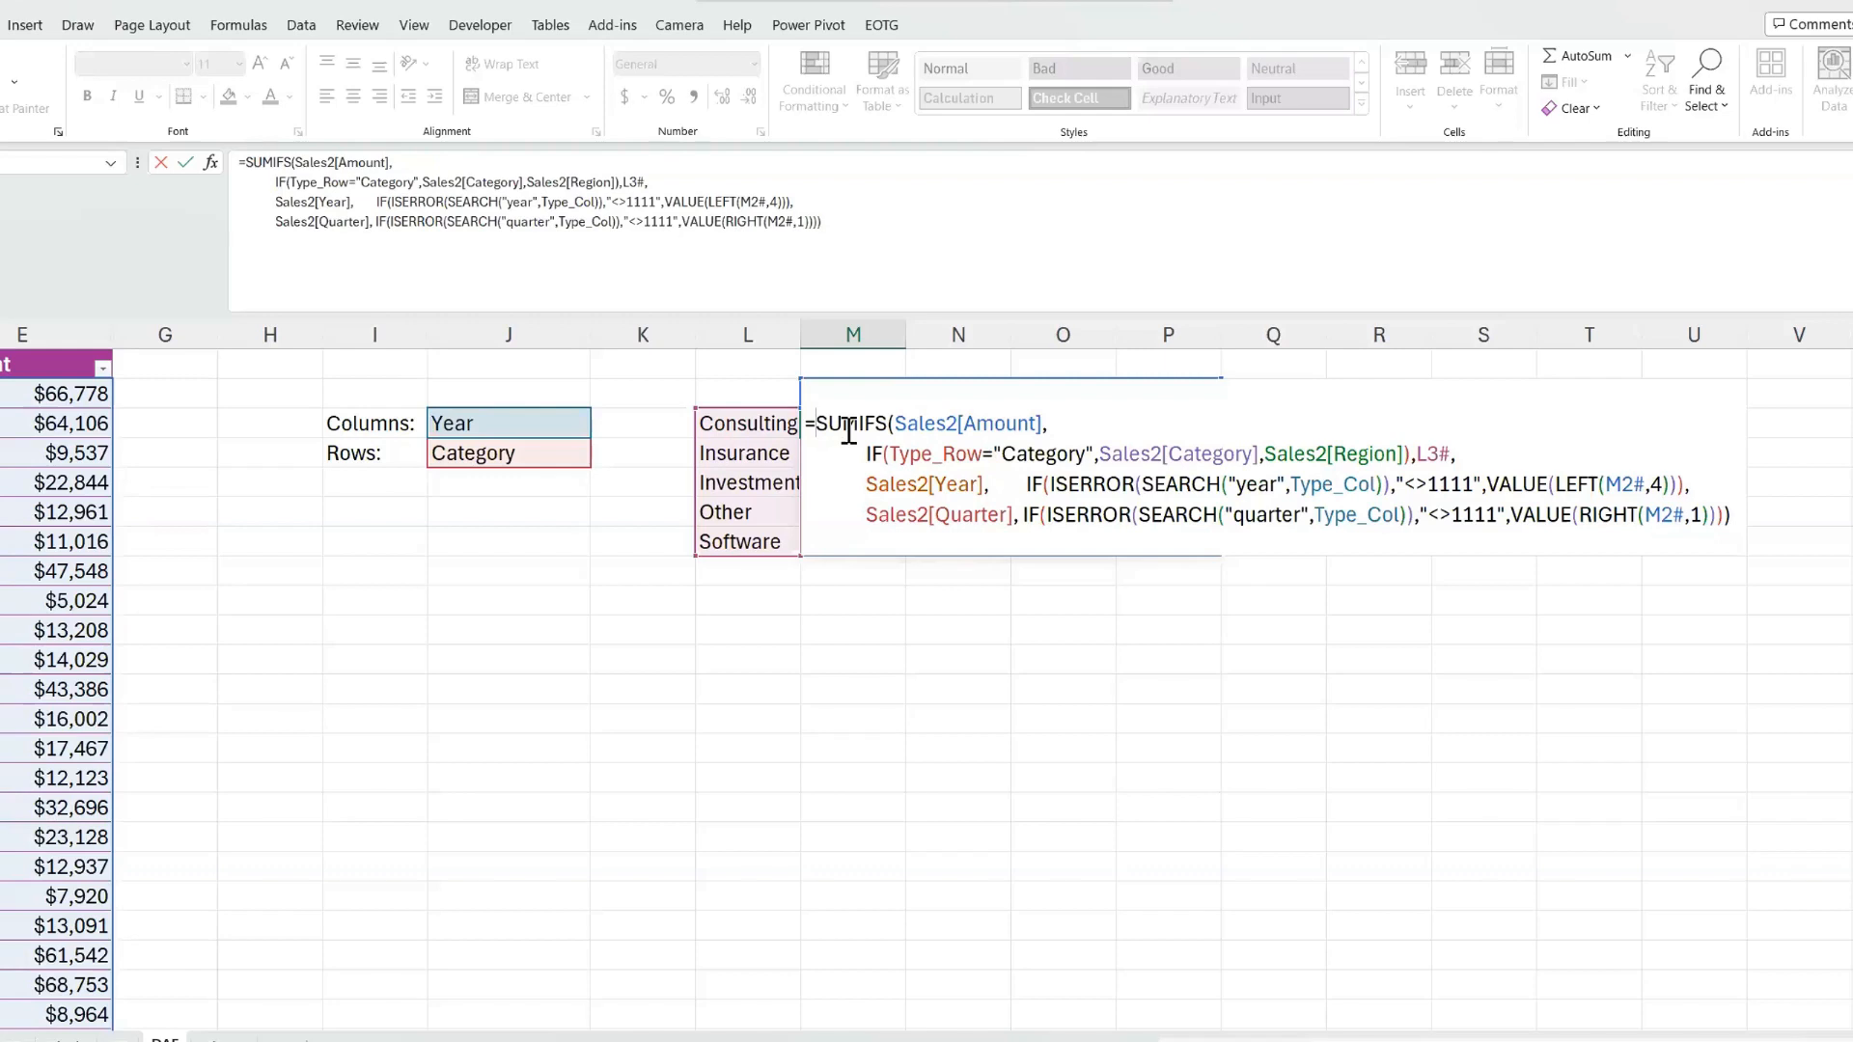
pyautogui.click(813, 439)
pyautogui.write('let(')
pyautogui.hotkey('alt', 'Return')
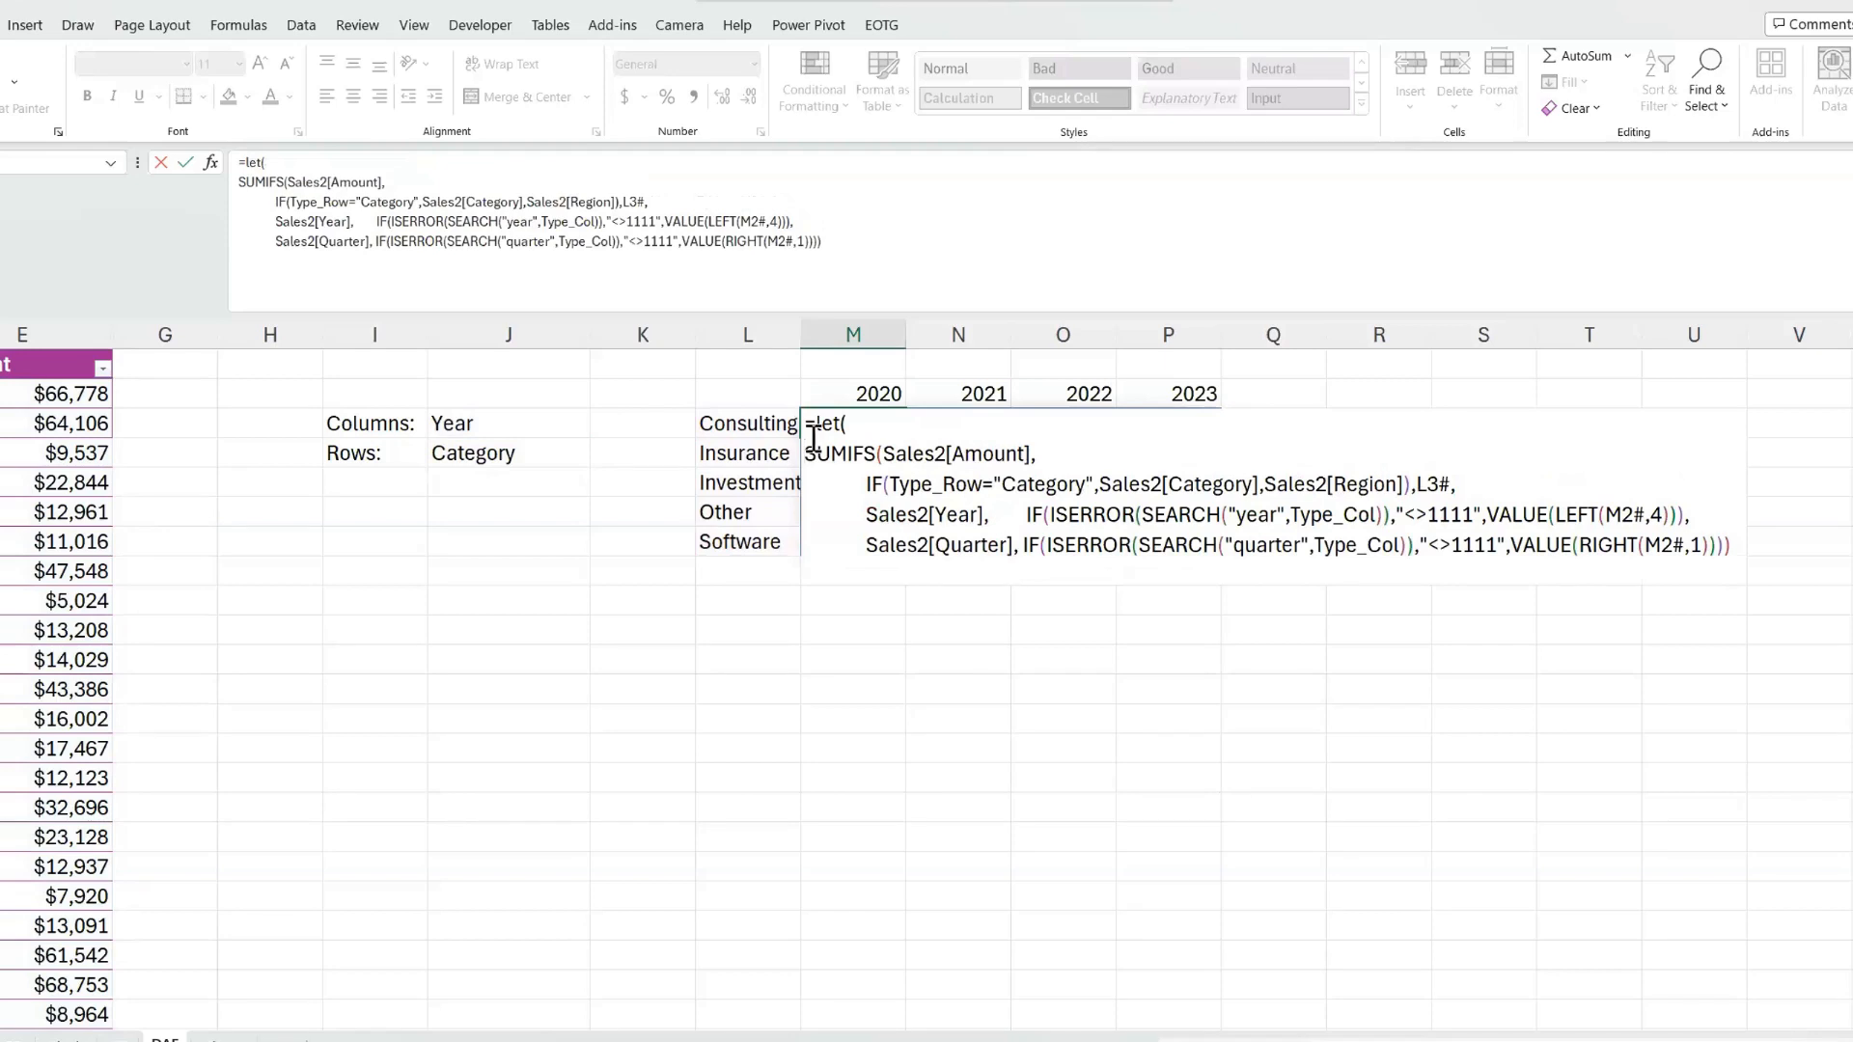
pyautogui.write('DataAr')
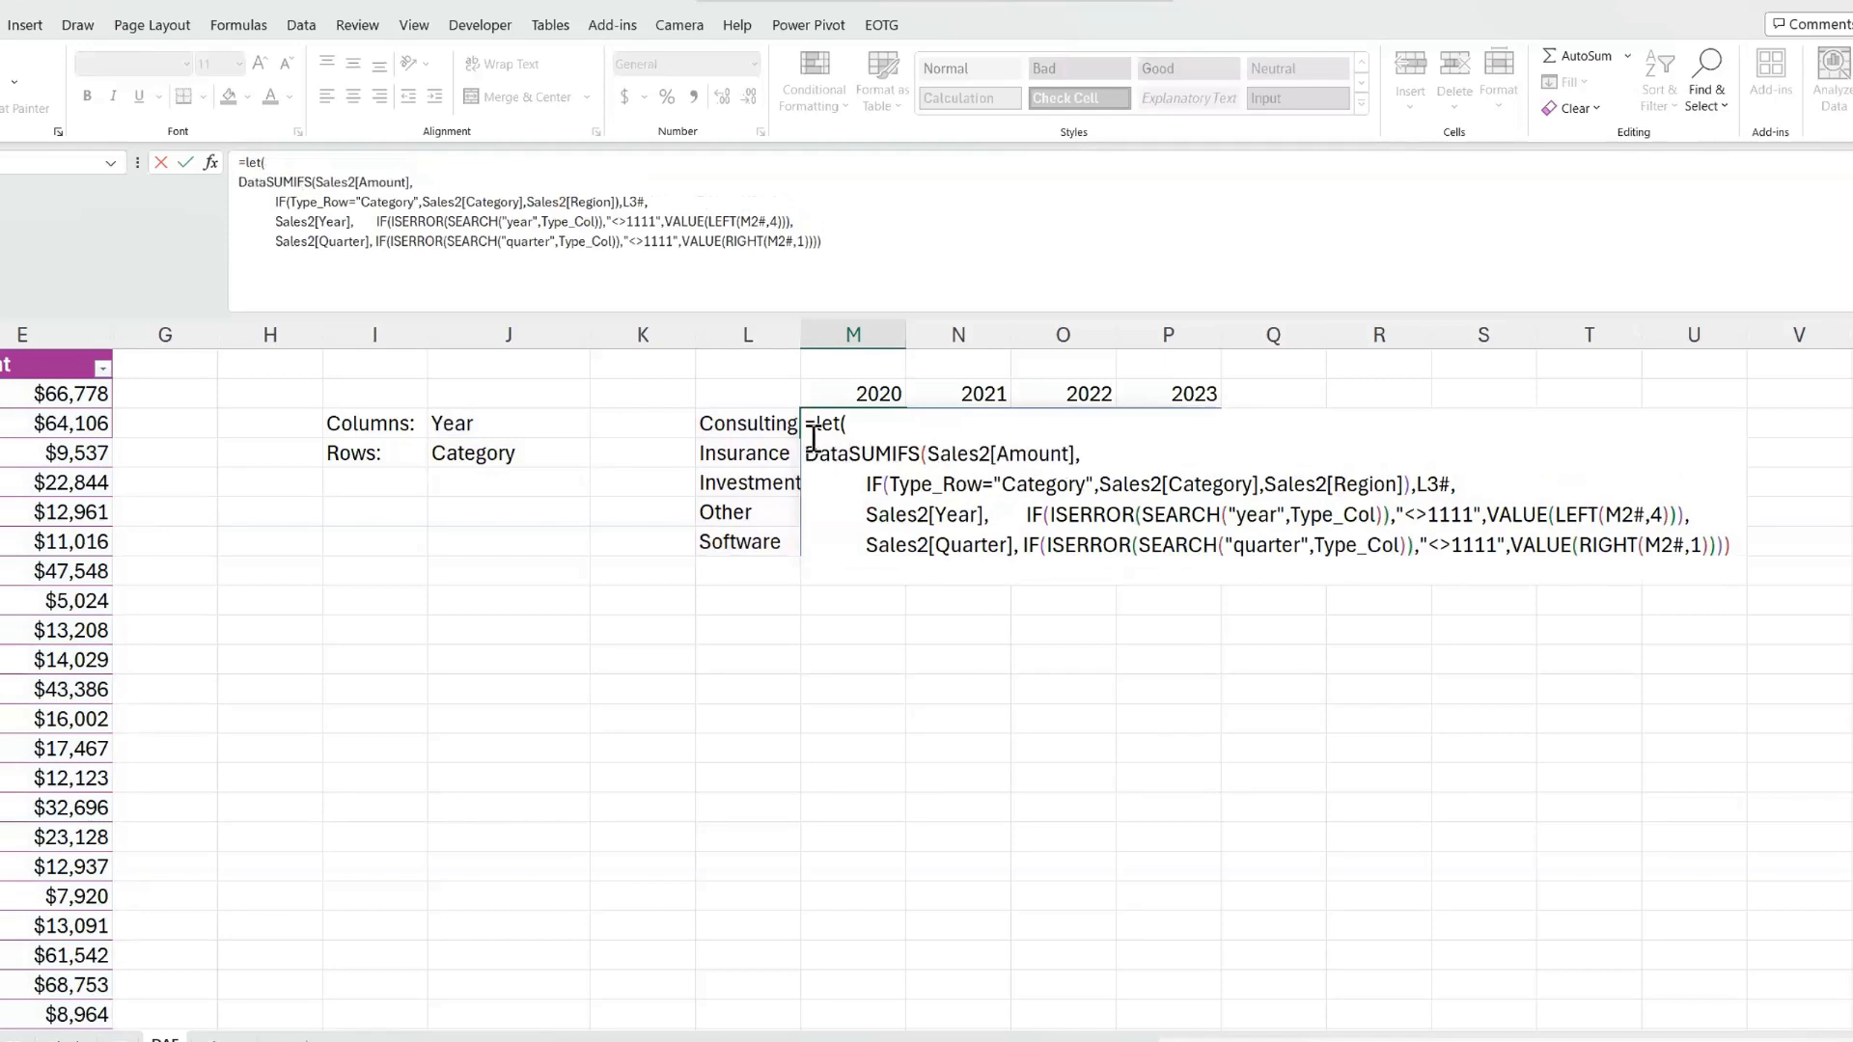
pyautogui.write('ray,')
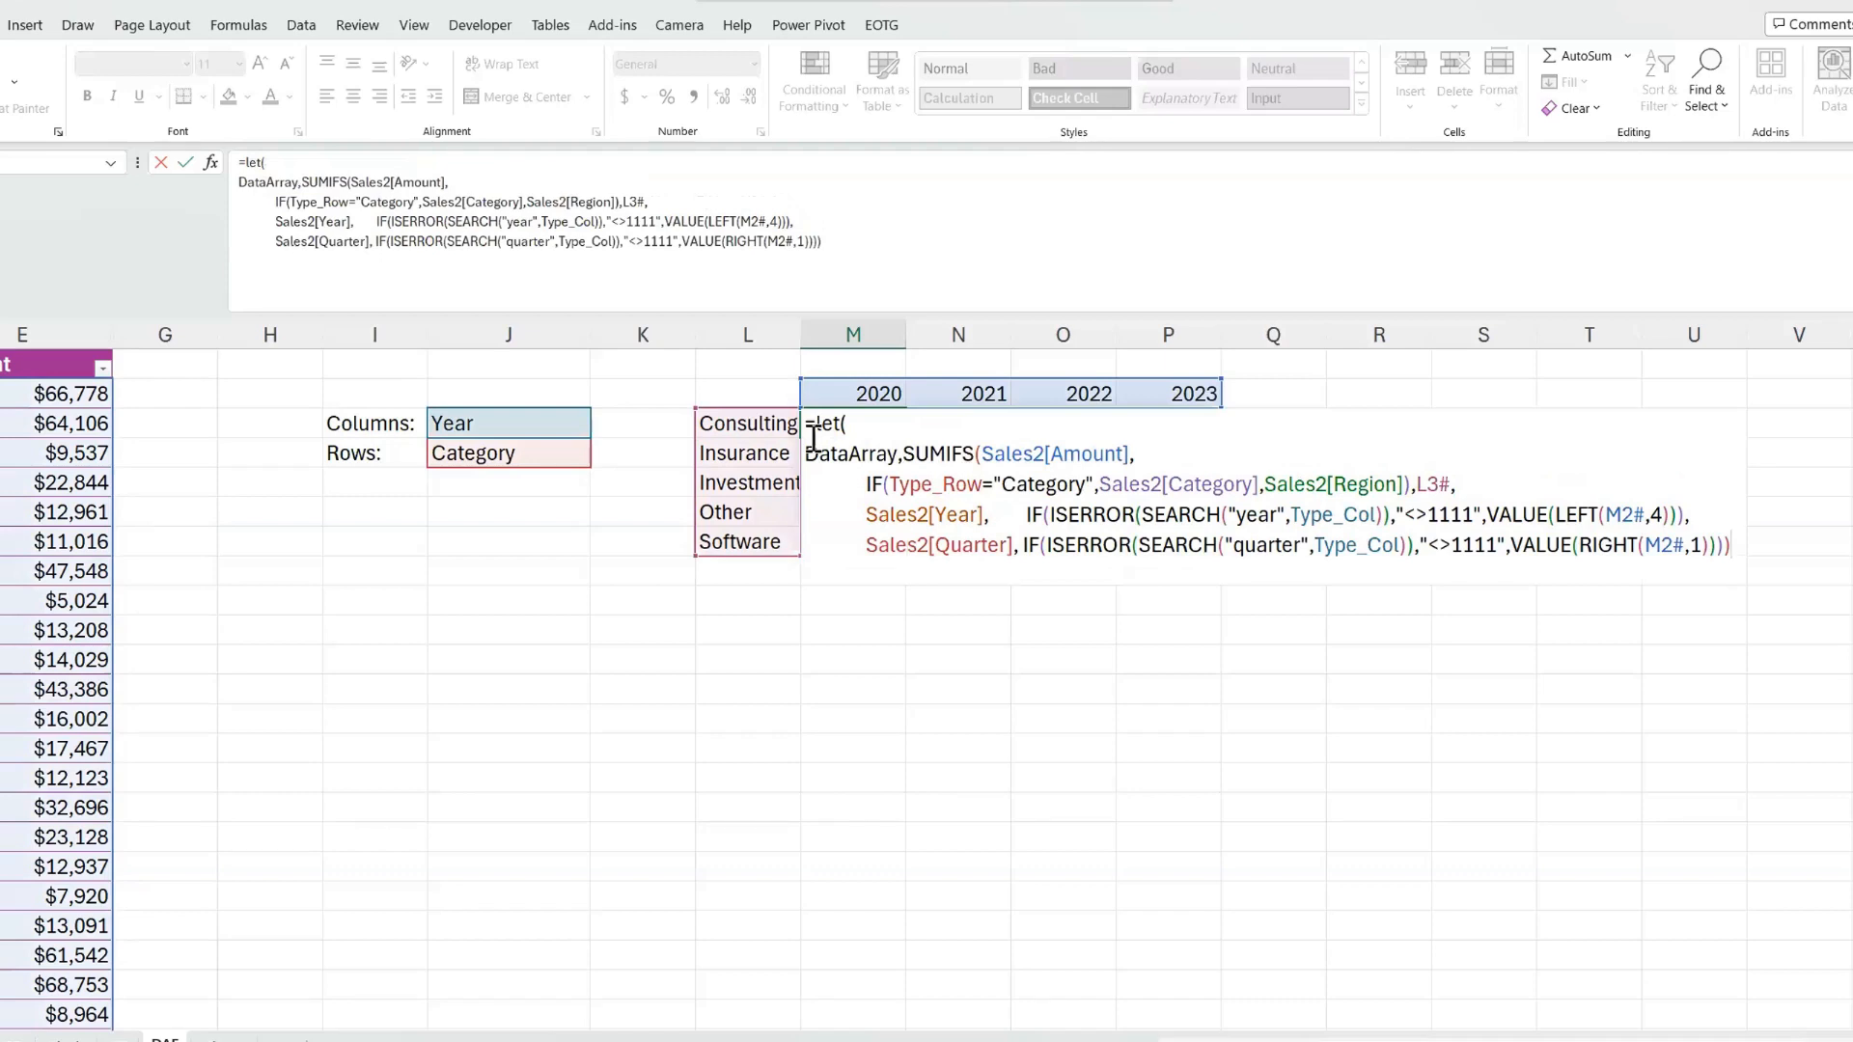
pyautogui.write(',')
pyautogui.hotkey('alt', 'Return')
pyautogui.write('DataArray')
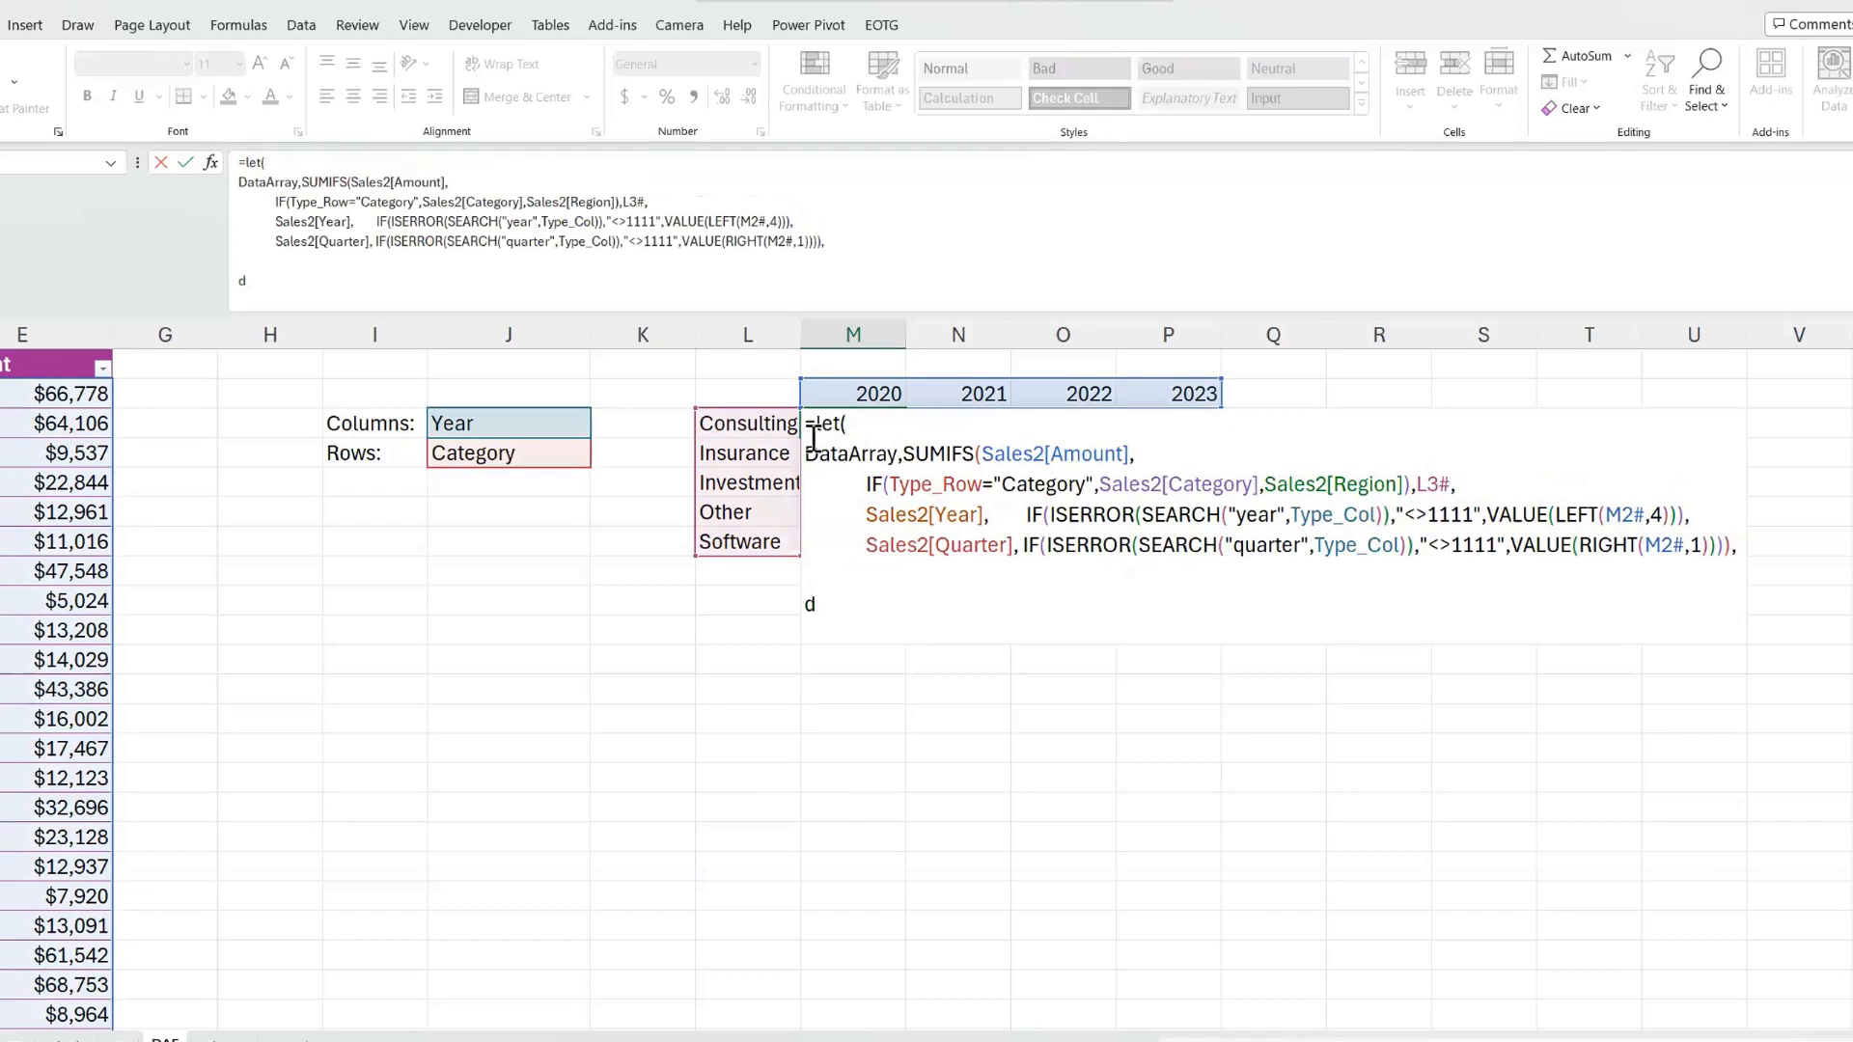
pyautogui.write(')')
pyautogui.hotkey('ctrl', 'Return')
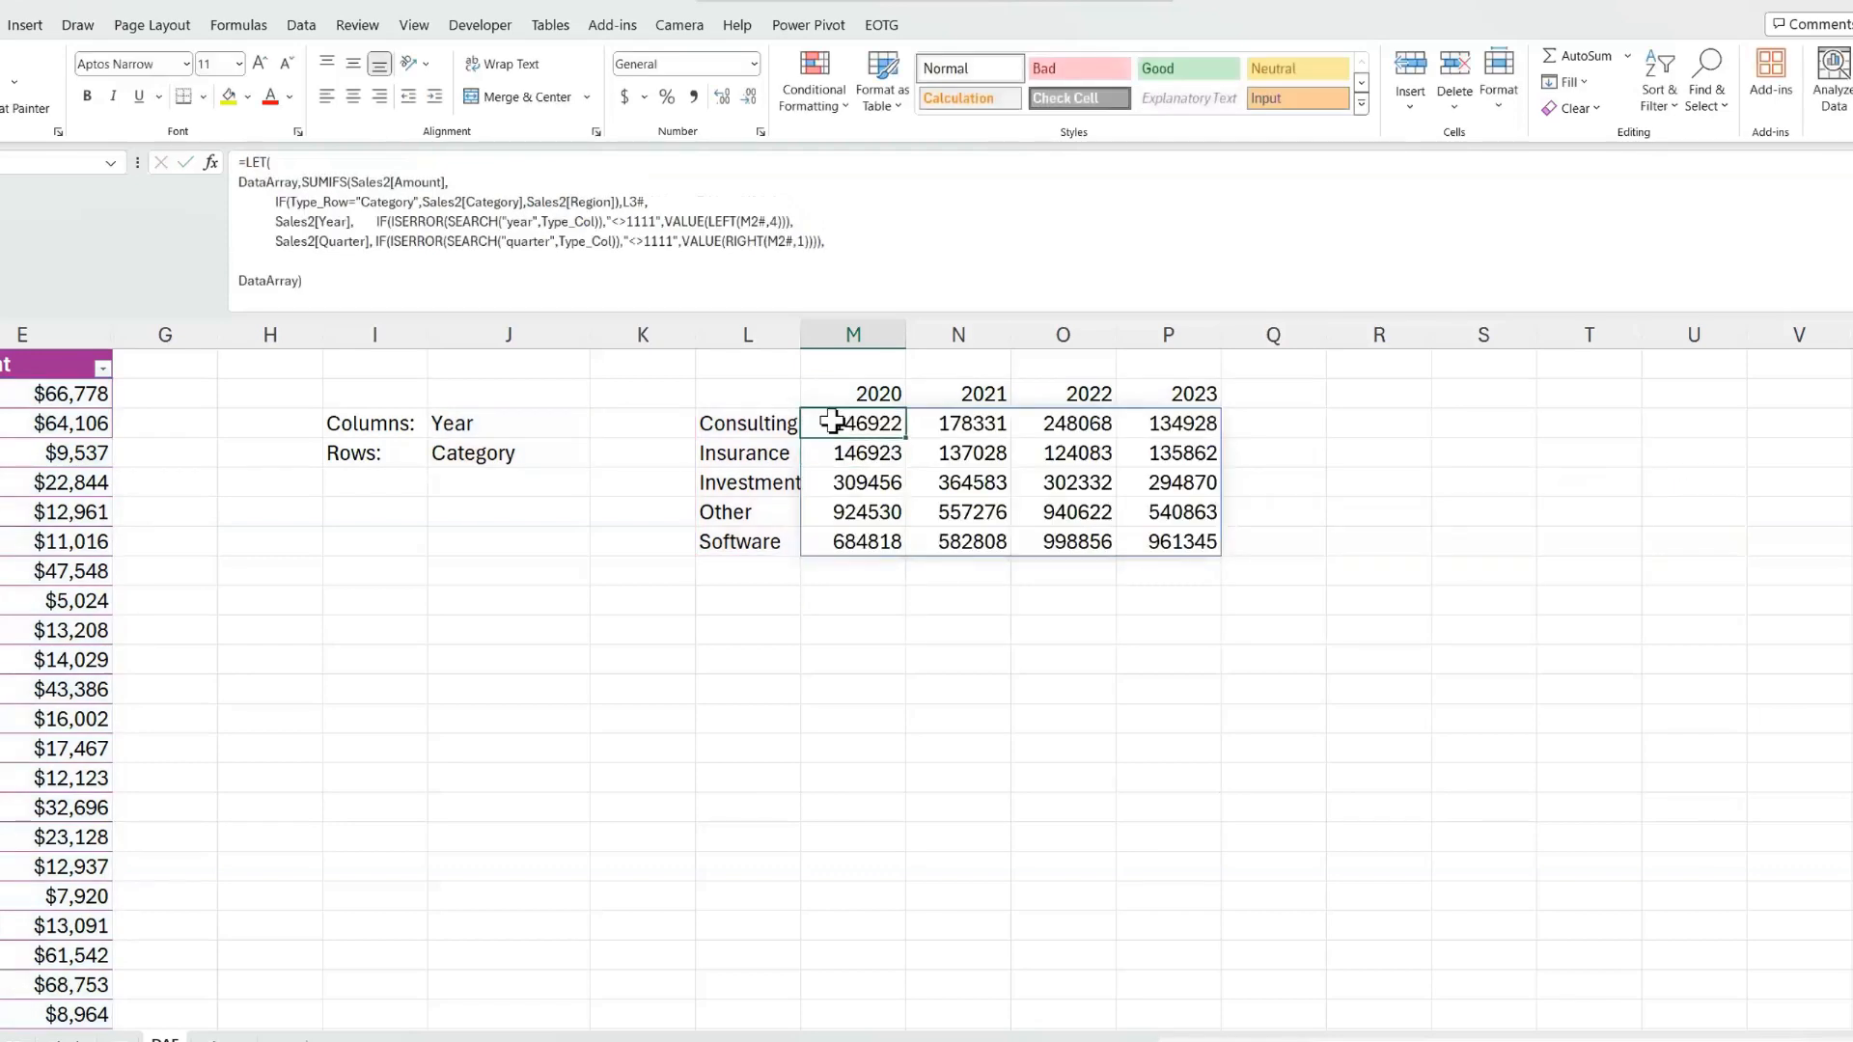
# - Reopen M3's LET formula and examine the DataArray name and the full SUMIFS definition assigned to it
pyautogui.doubleClick(832, 422)
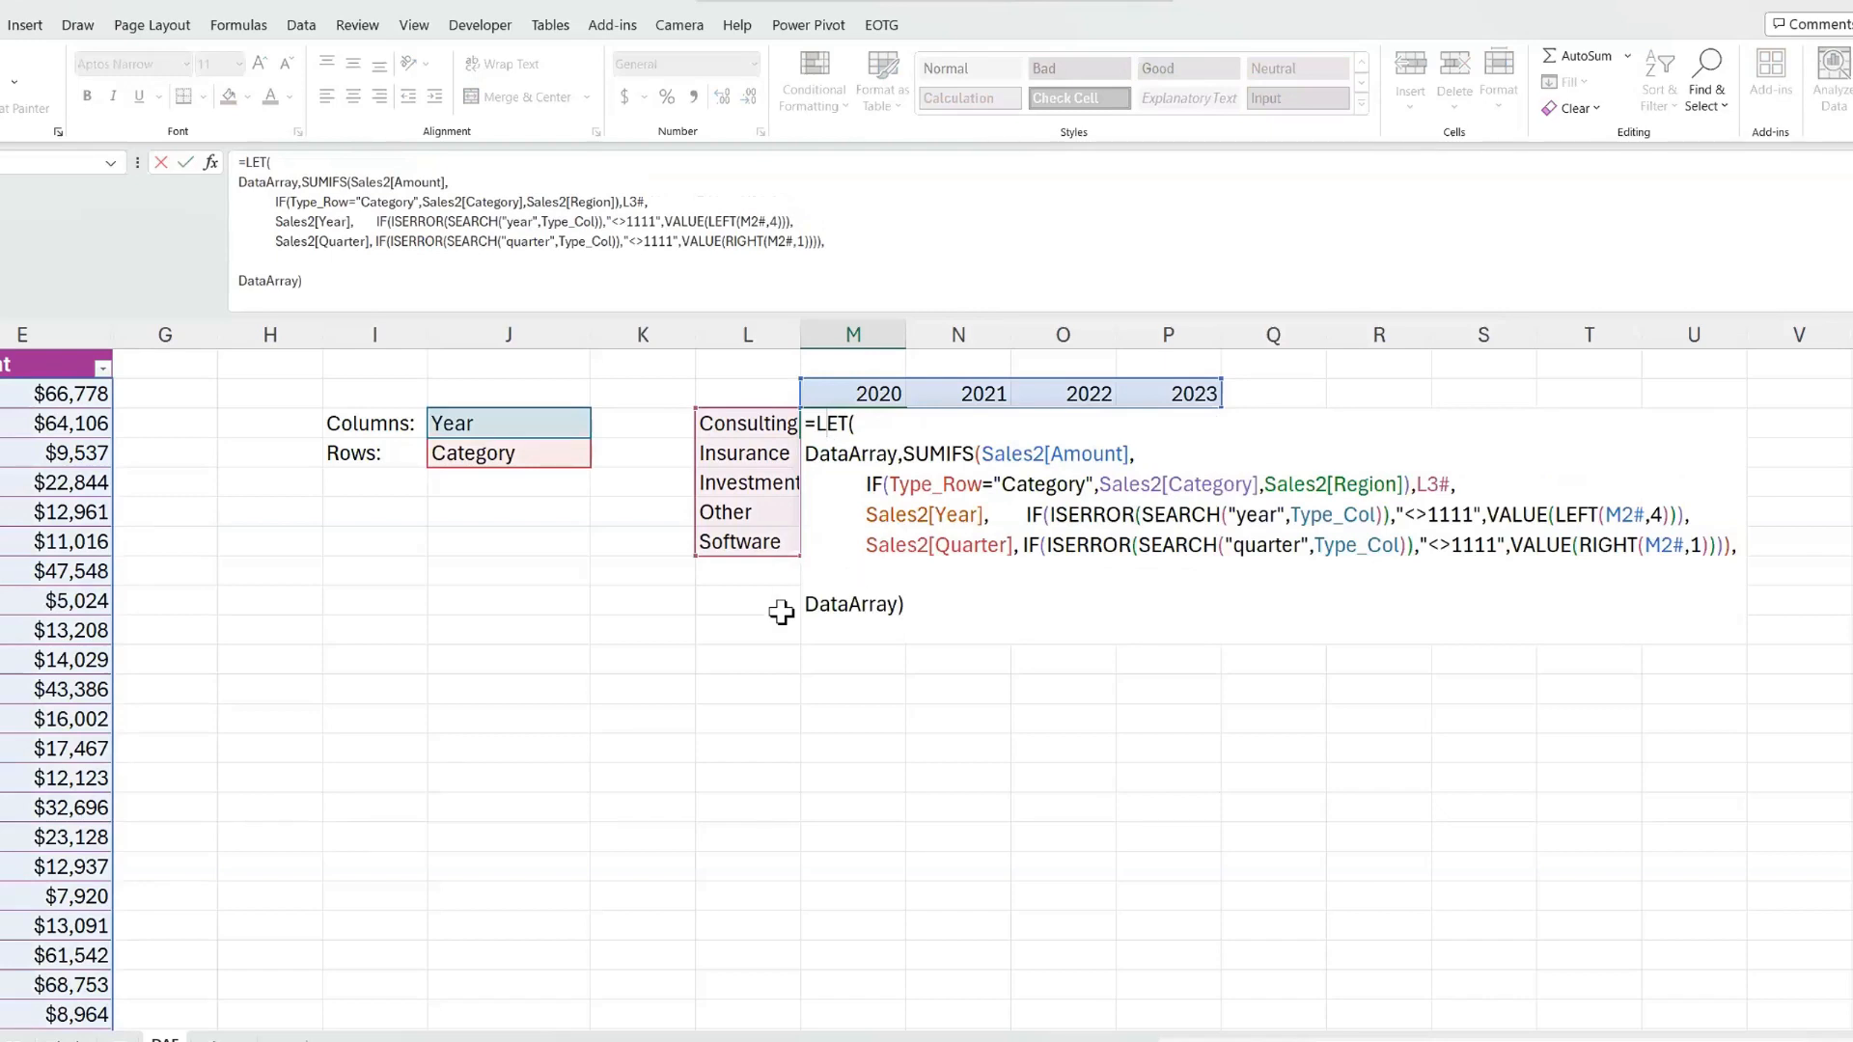
pyautogui.click(823, 552)
pyautogui.press('End')
pyautogui.doubleClick(825, 453)
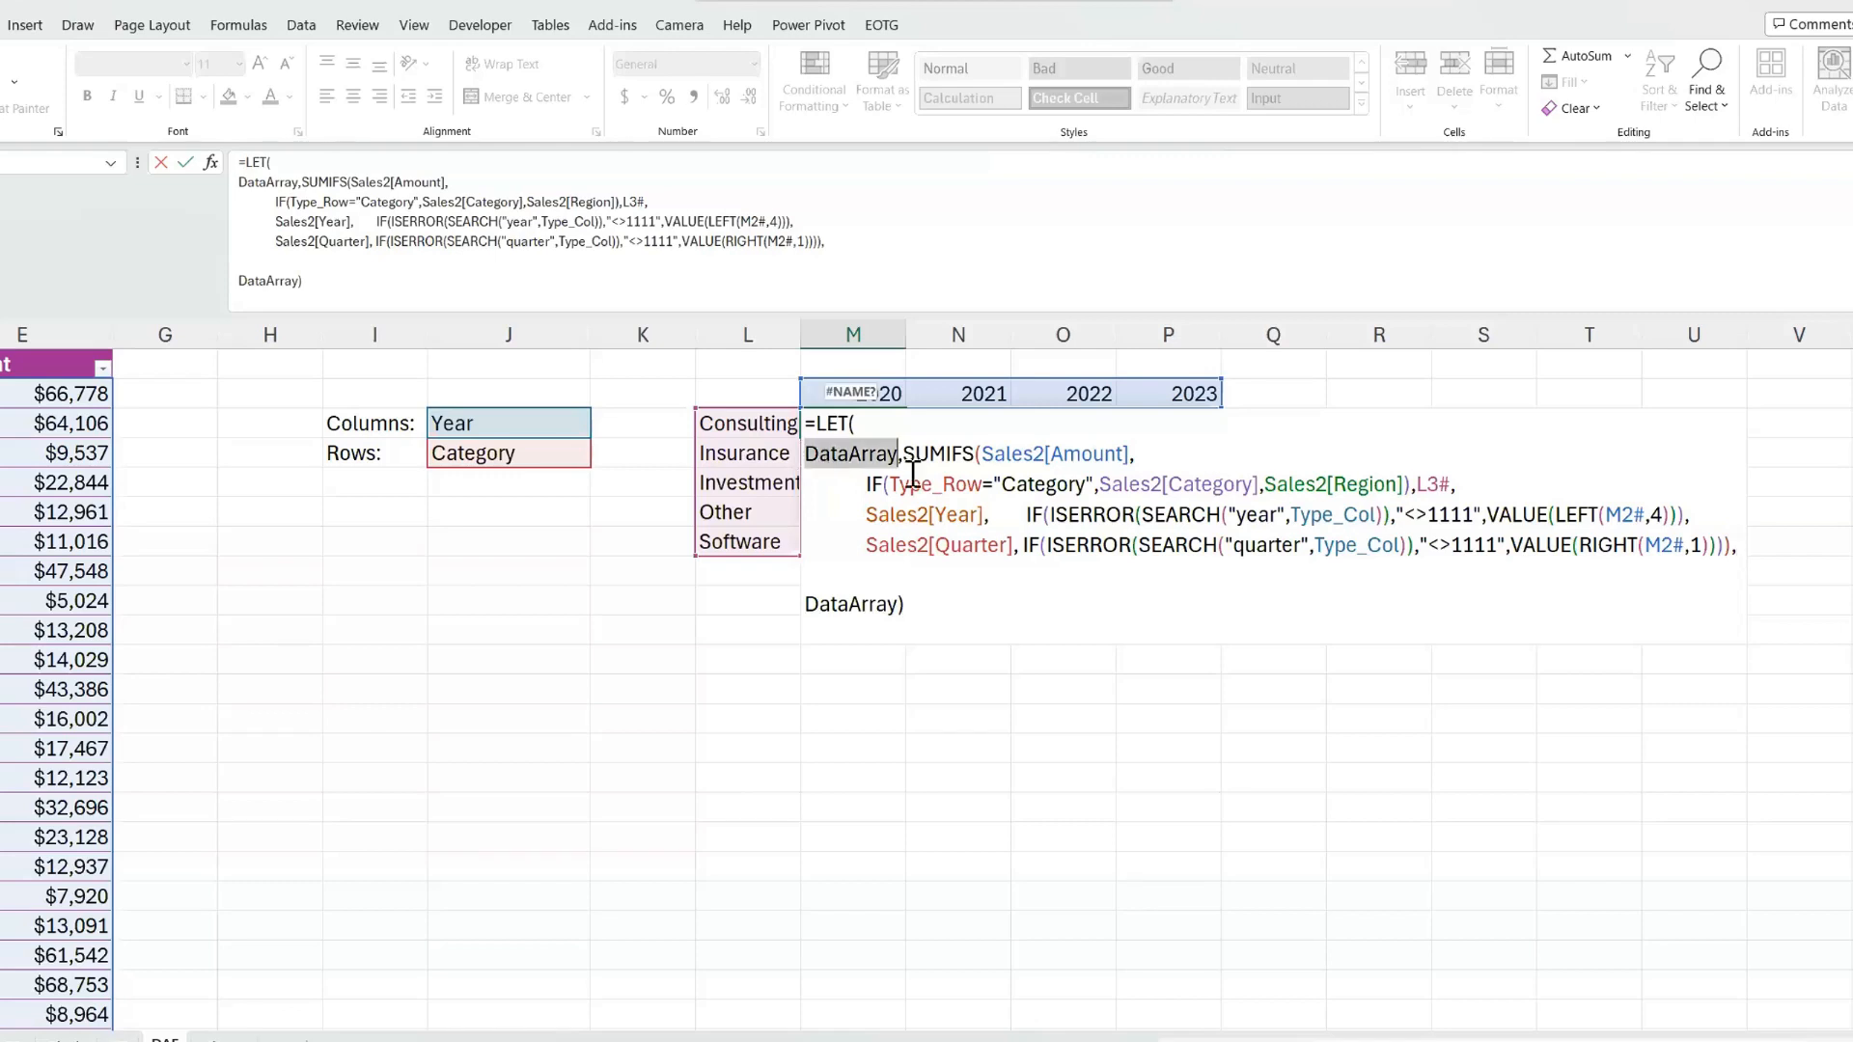
pyautogui.click(1741, 546)
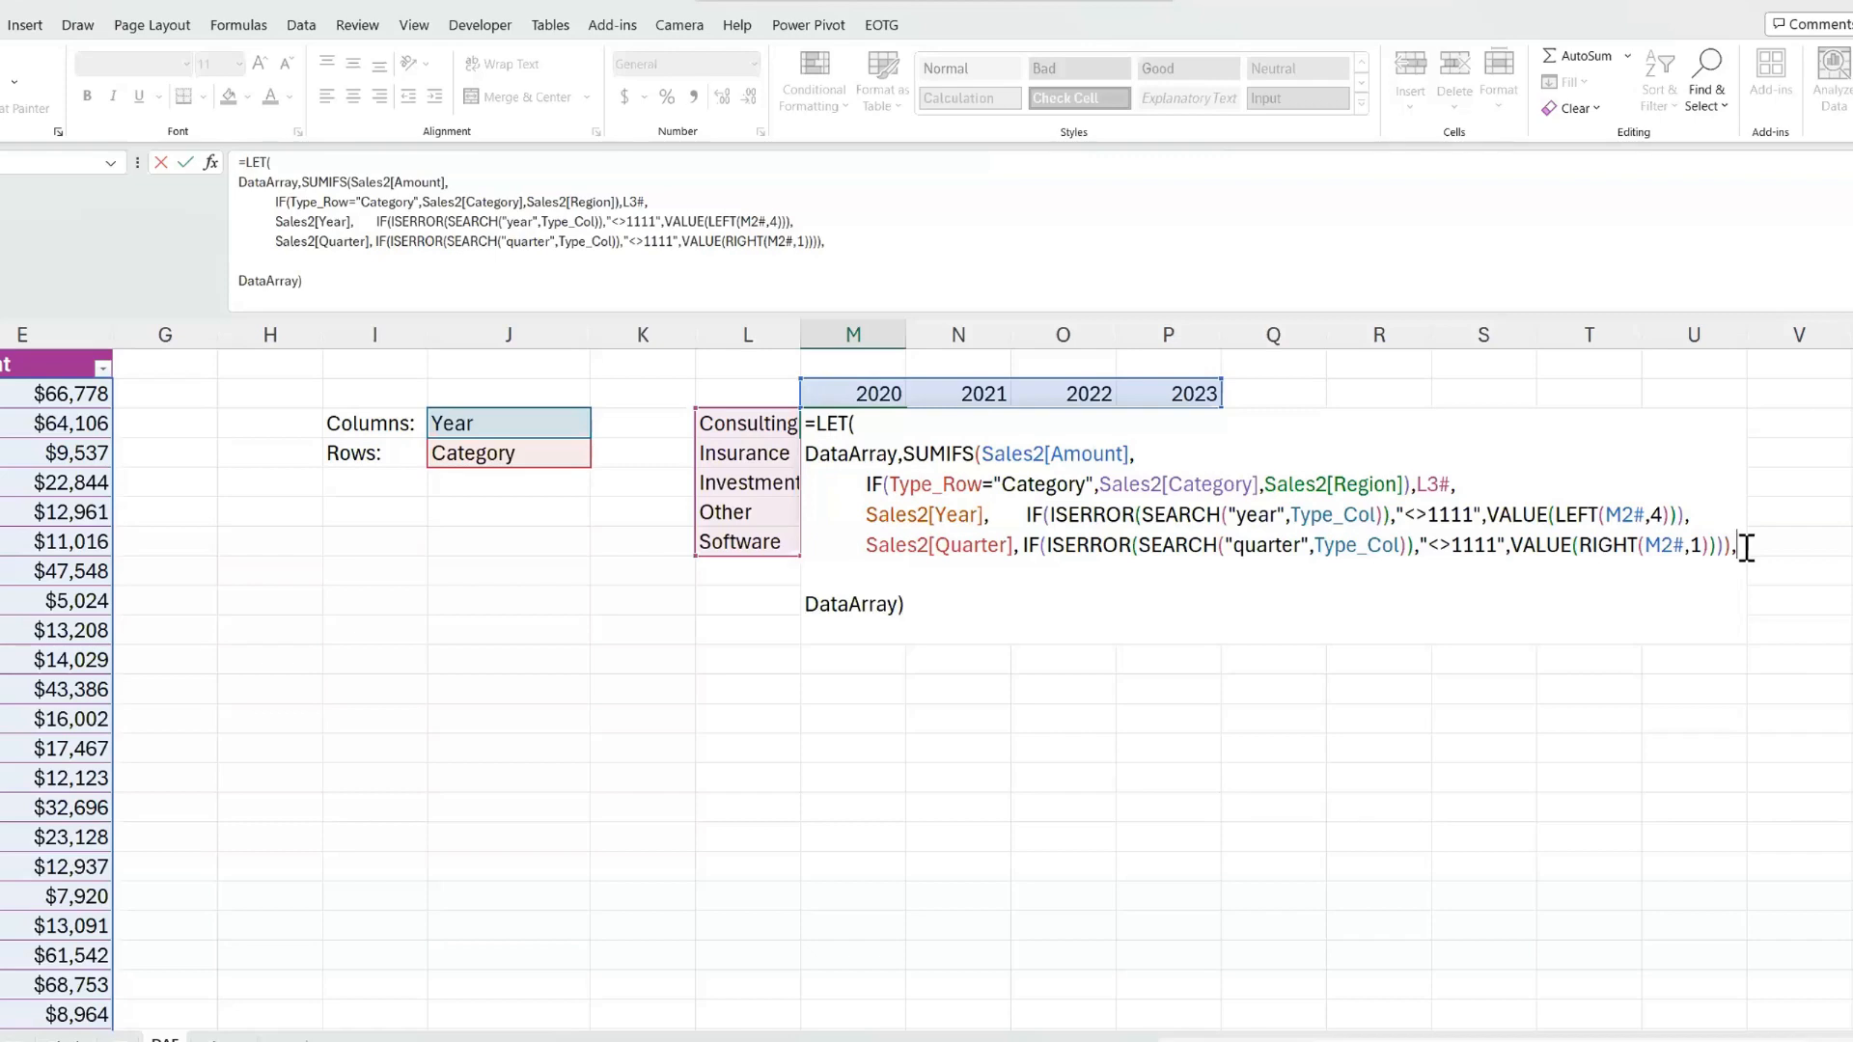
# - Rename the LET variable to SalesSums in both its definition and the returned result of M3's formula
pyautogui.click(840, 465)
pyautogui.doubleClick(839, 453)
pyautogui.write('SalesSum')
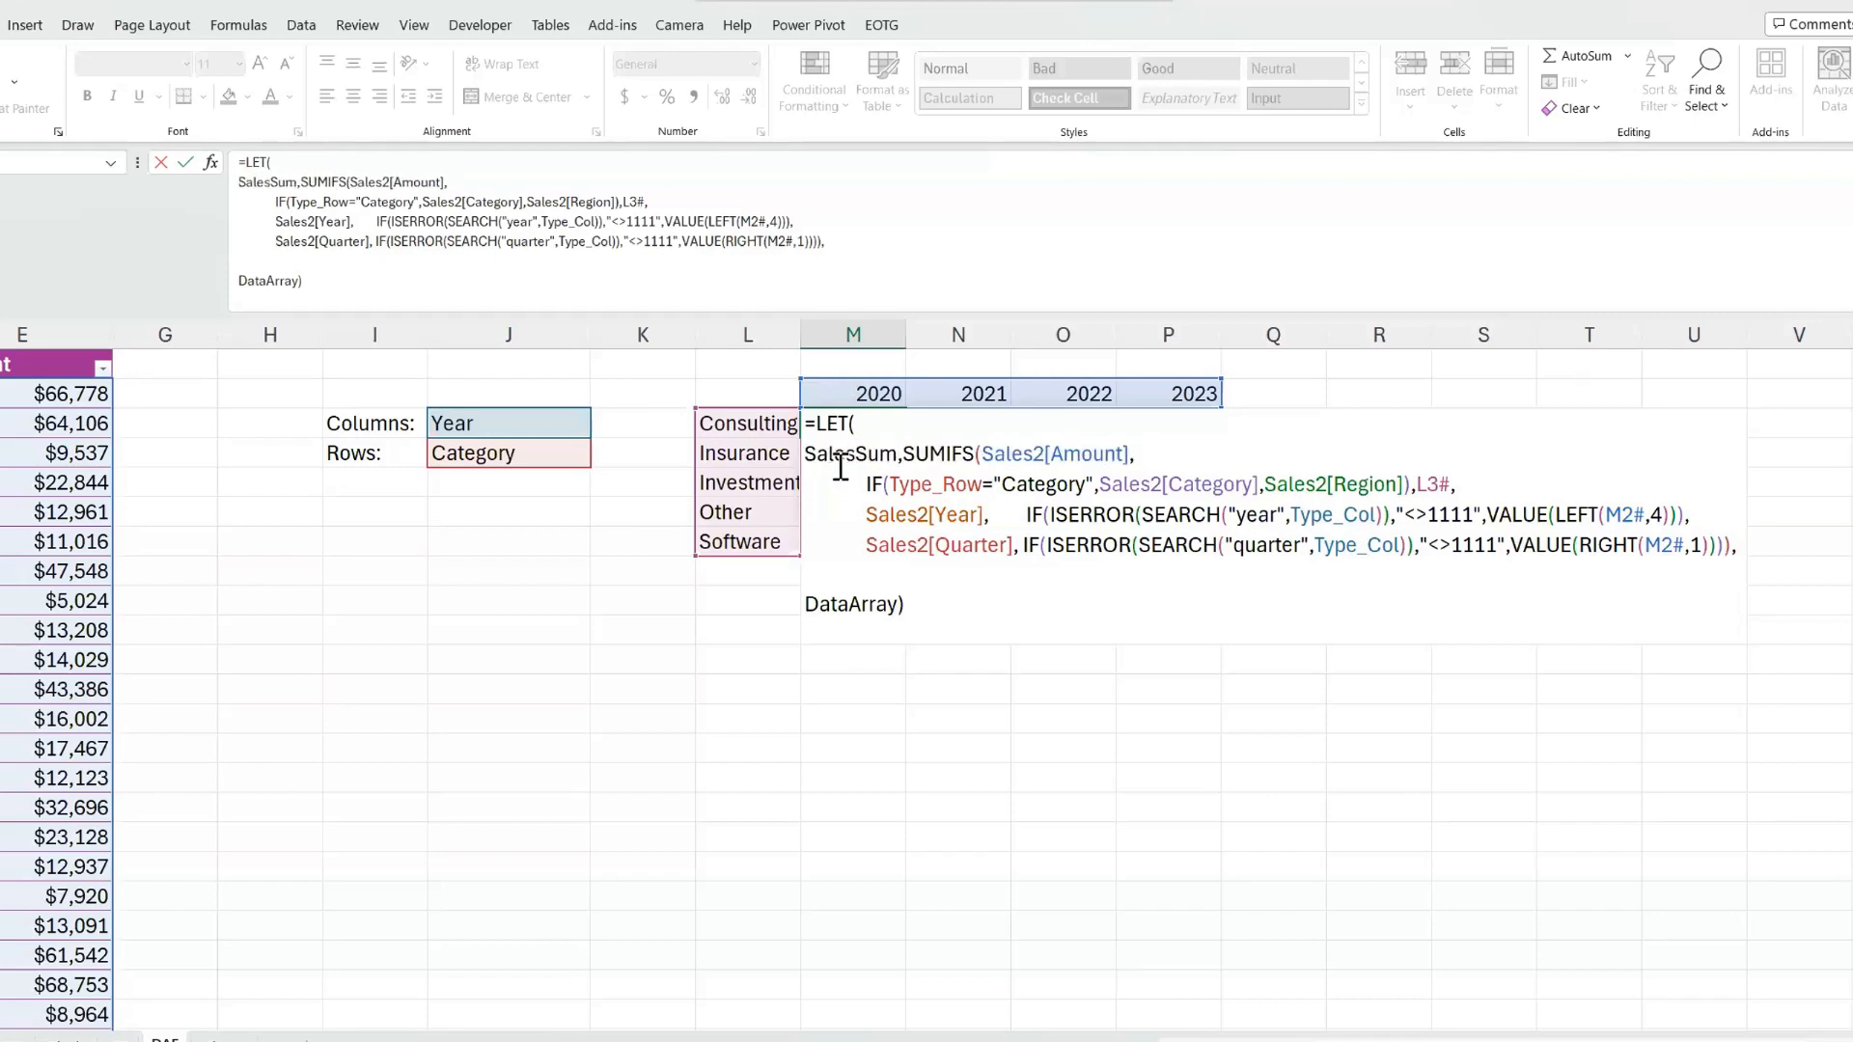
pyautogui.write('s')
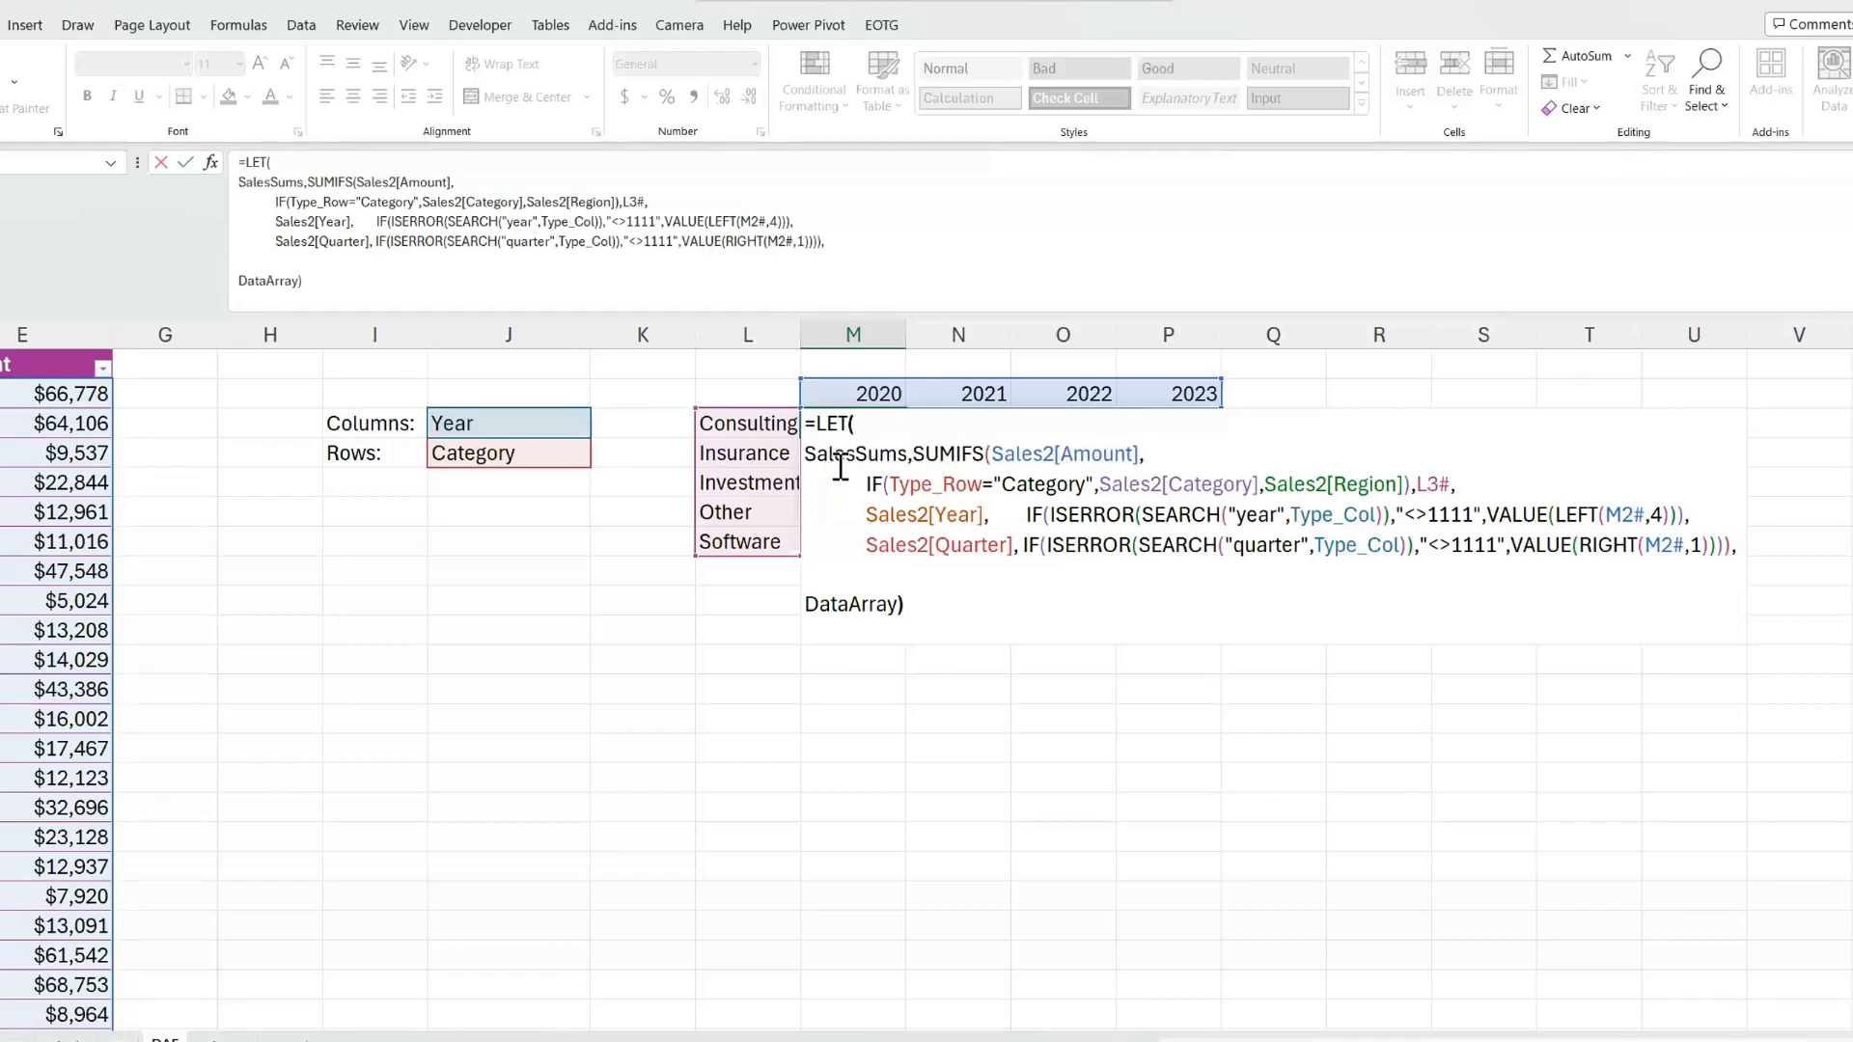
pyautogui.press('Down')
pyautogui.hotkey('ctrl', 'shift', 'Right')
pyautogui.write('Sa')
pyautogui.press('BackSpace')
pyautogui.write('as')
pyautogui.press('BackSpace')
pyautogui.write('lesSums')
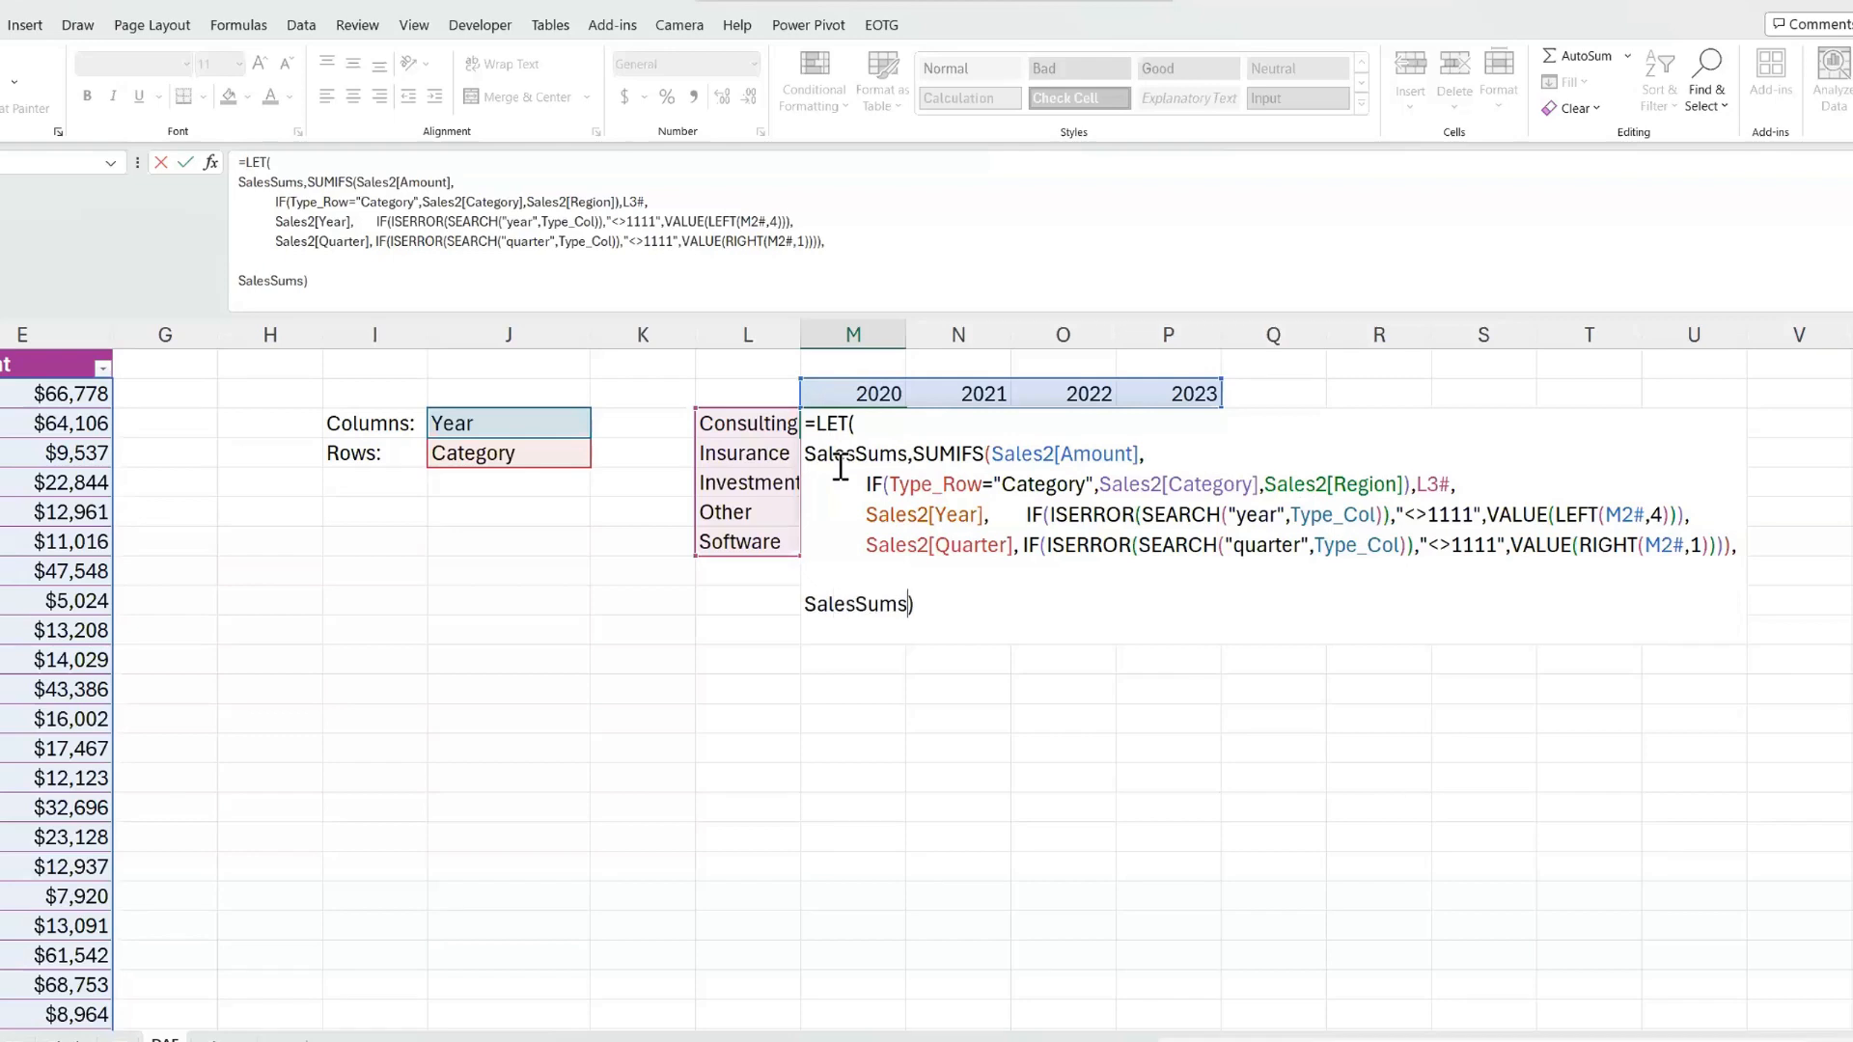
pyautogui.click(1762, 549)
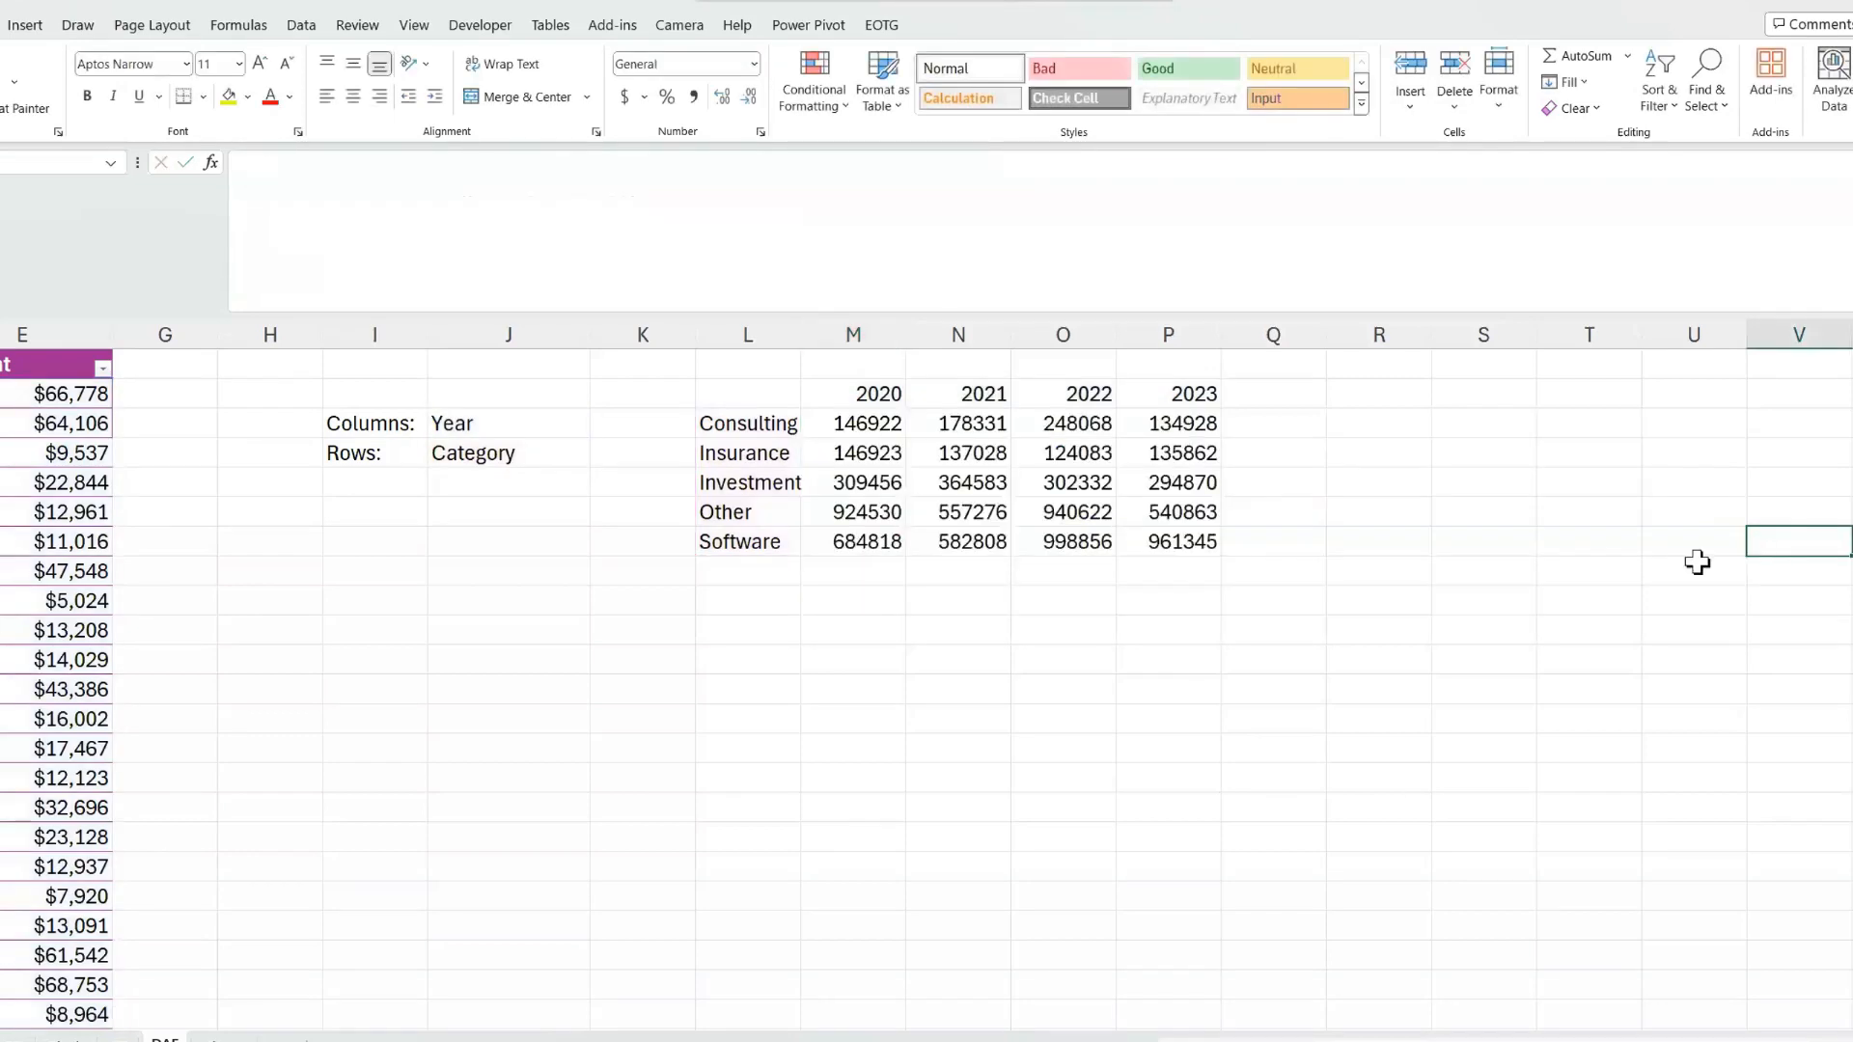
# - Reopen M3's LET formula and insert a second variable name, SalesTotals, on its own line before the returned SalesSums
pyautogui.doubleClick(867, 423)
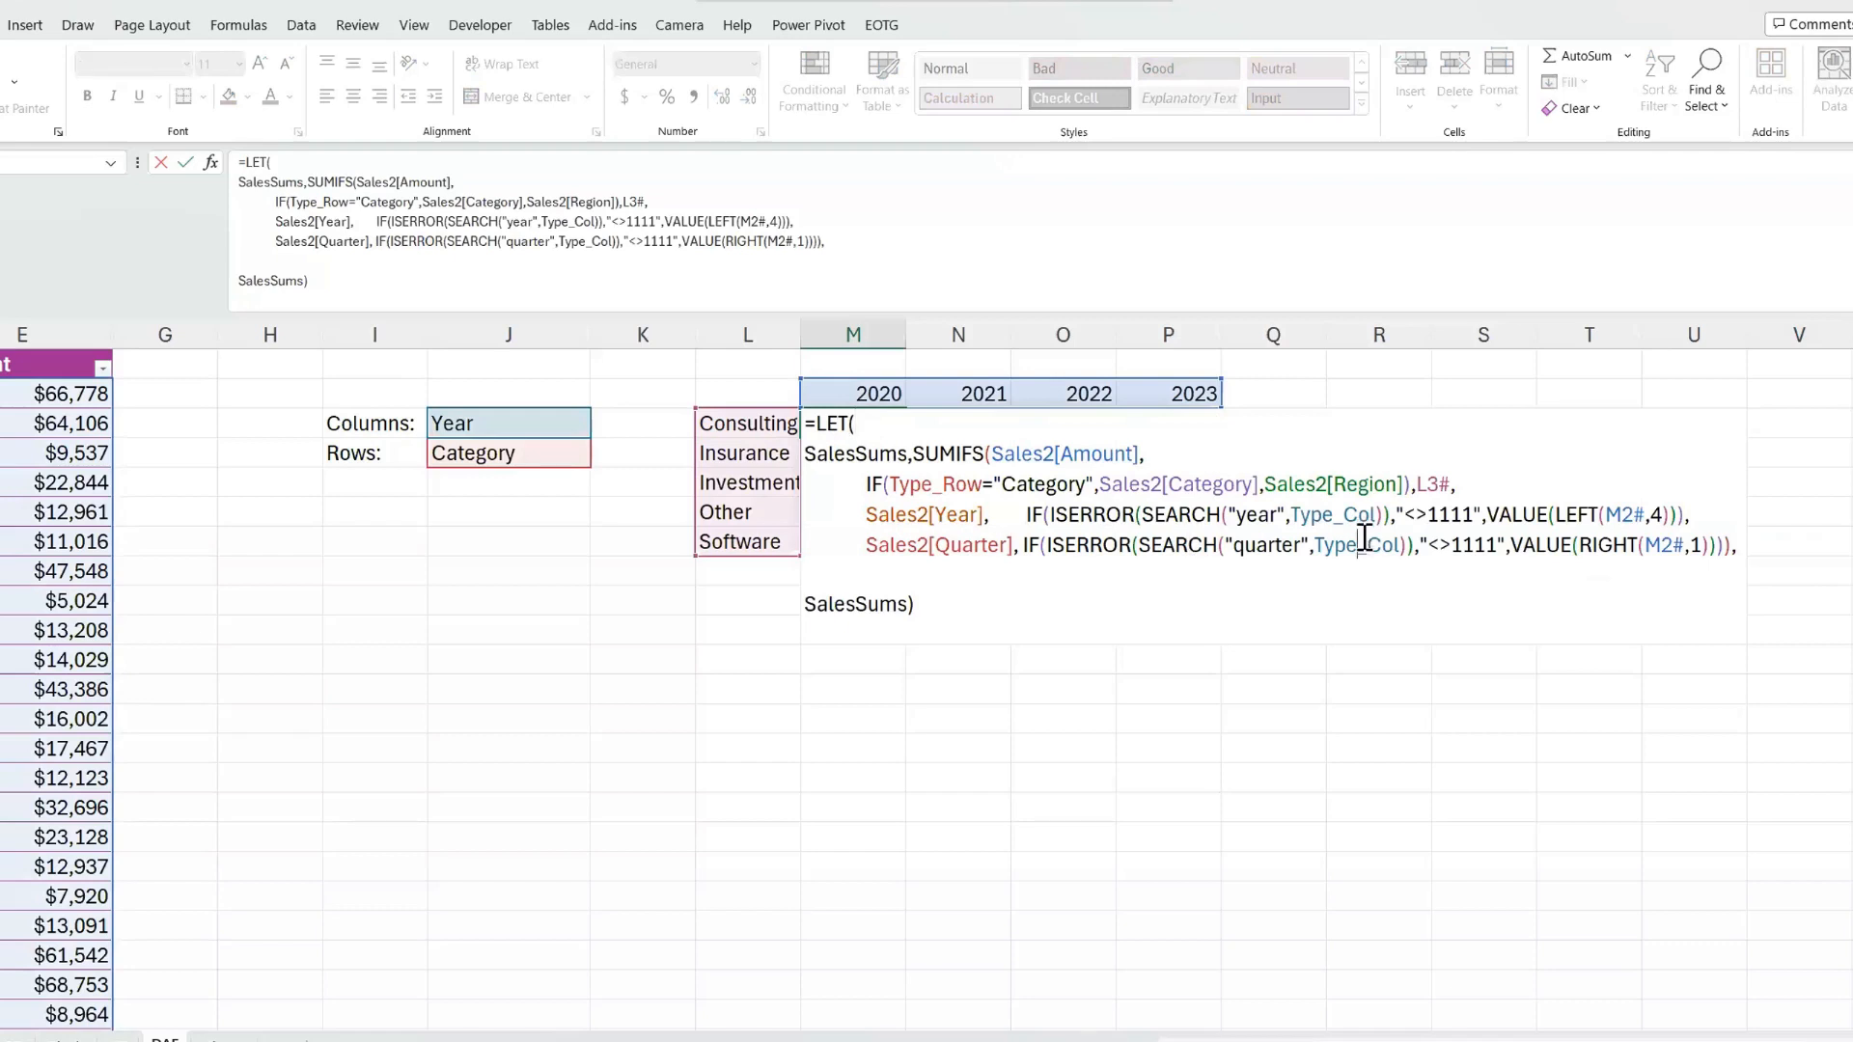
pyautogui.hotkey('alt', 'Return')
pyautogui.hotkey('alt', 'Return')
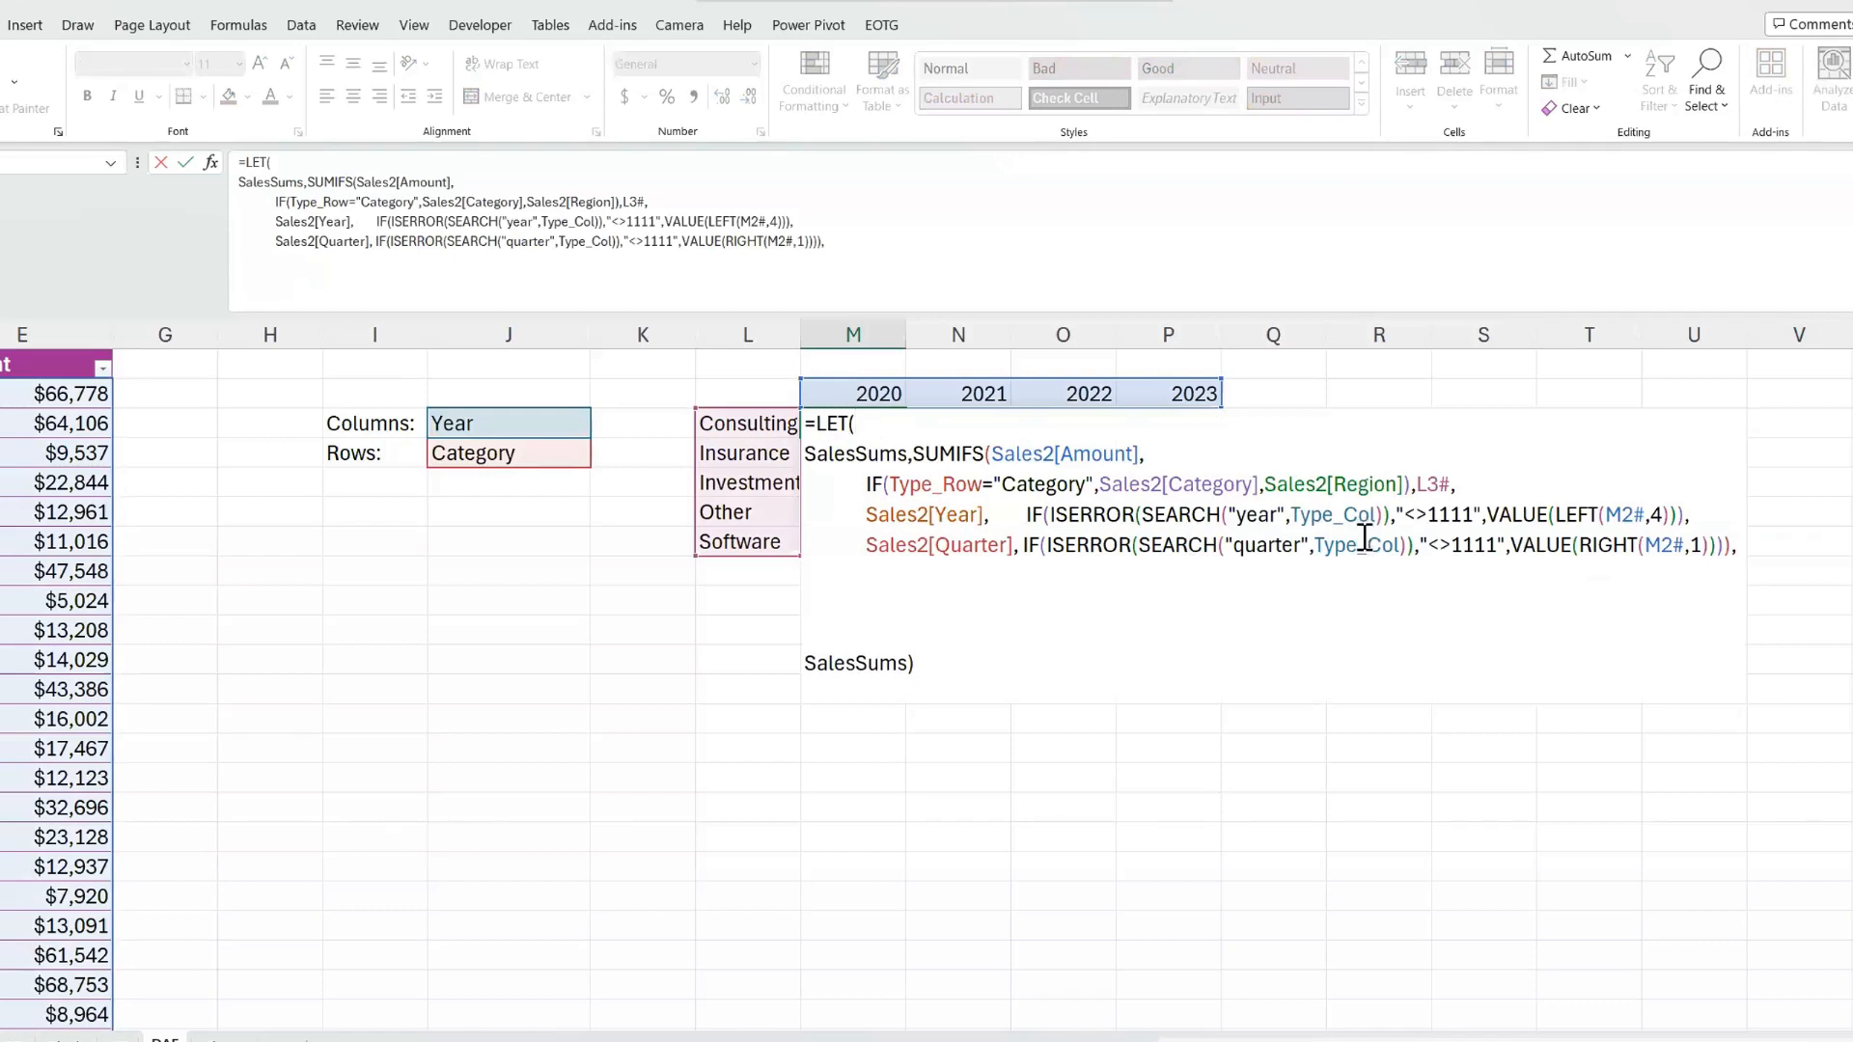
pyautogui.write('SalesTotals,')
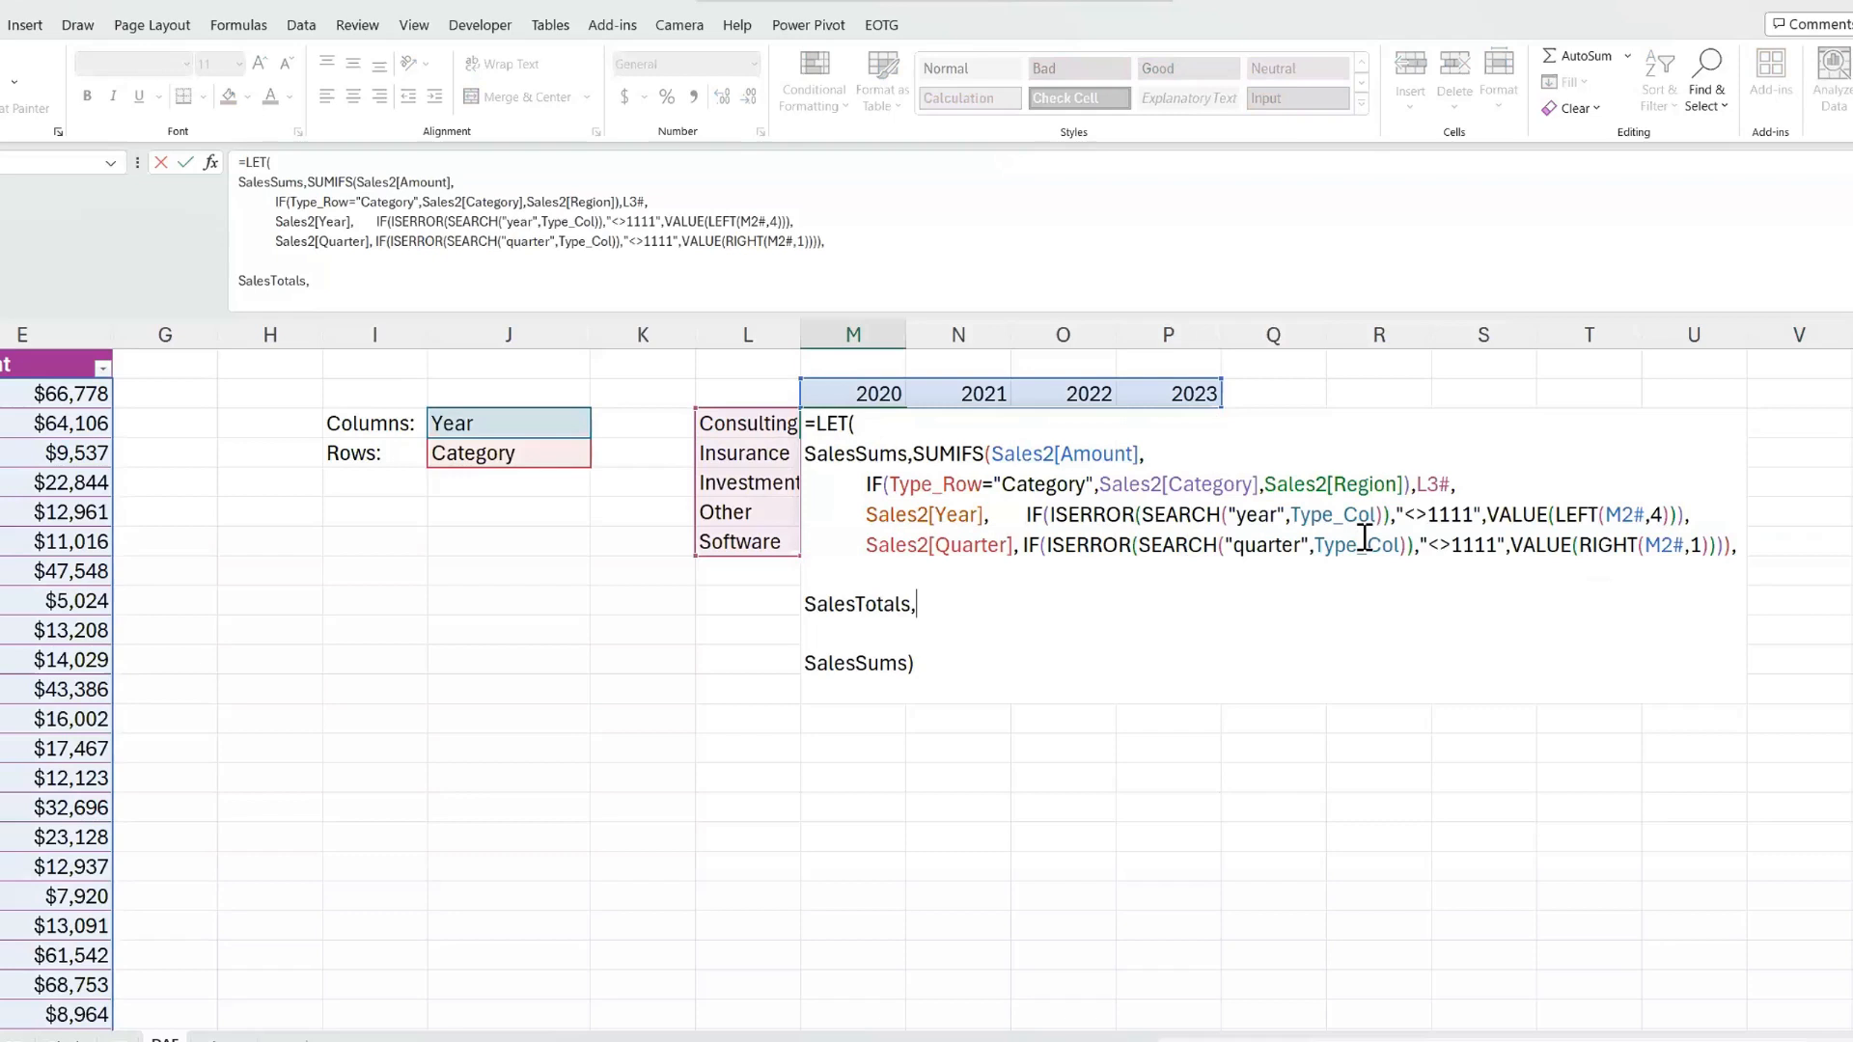
# - Define SalesTotals as BYCOL(SalesSums,LAMBDA(ThisCol,SUM(ThisCol))) inside M3's LET formula
pyautogui.write('bycol(')
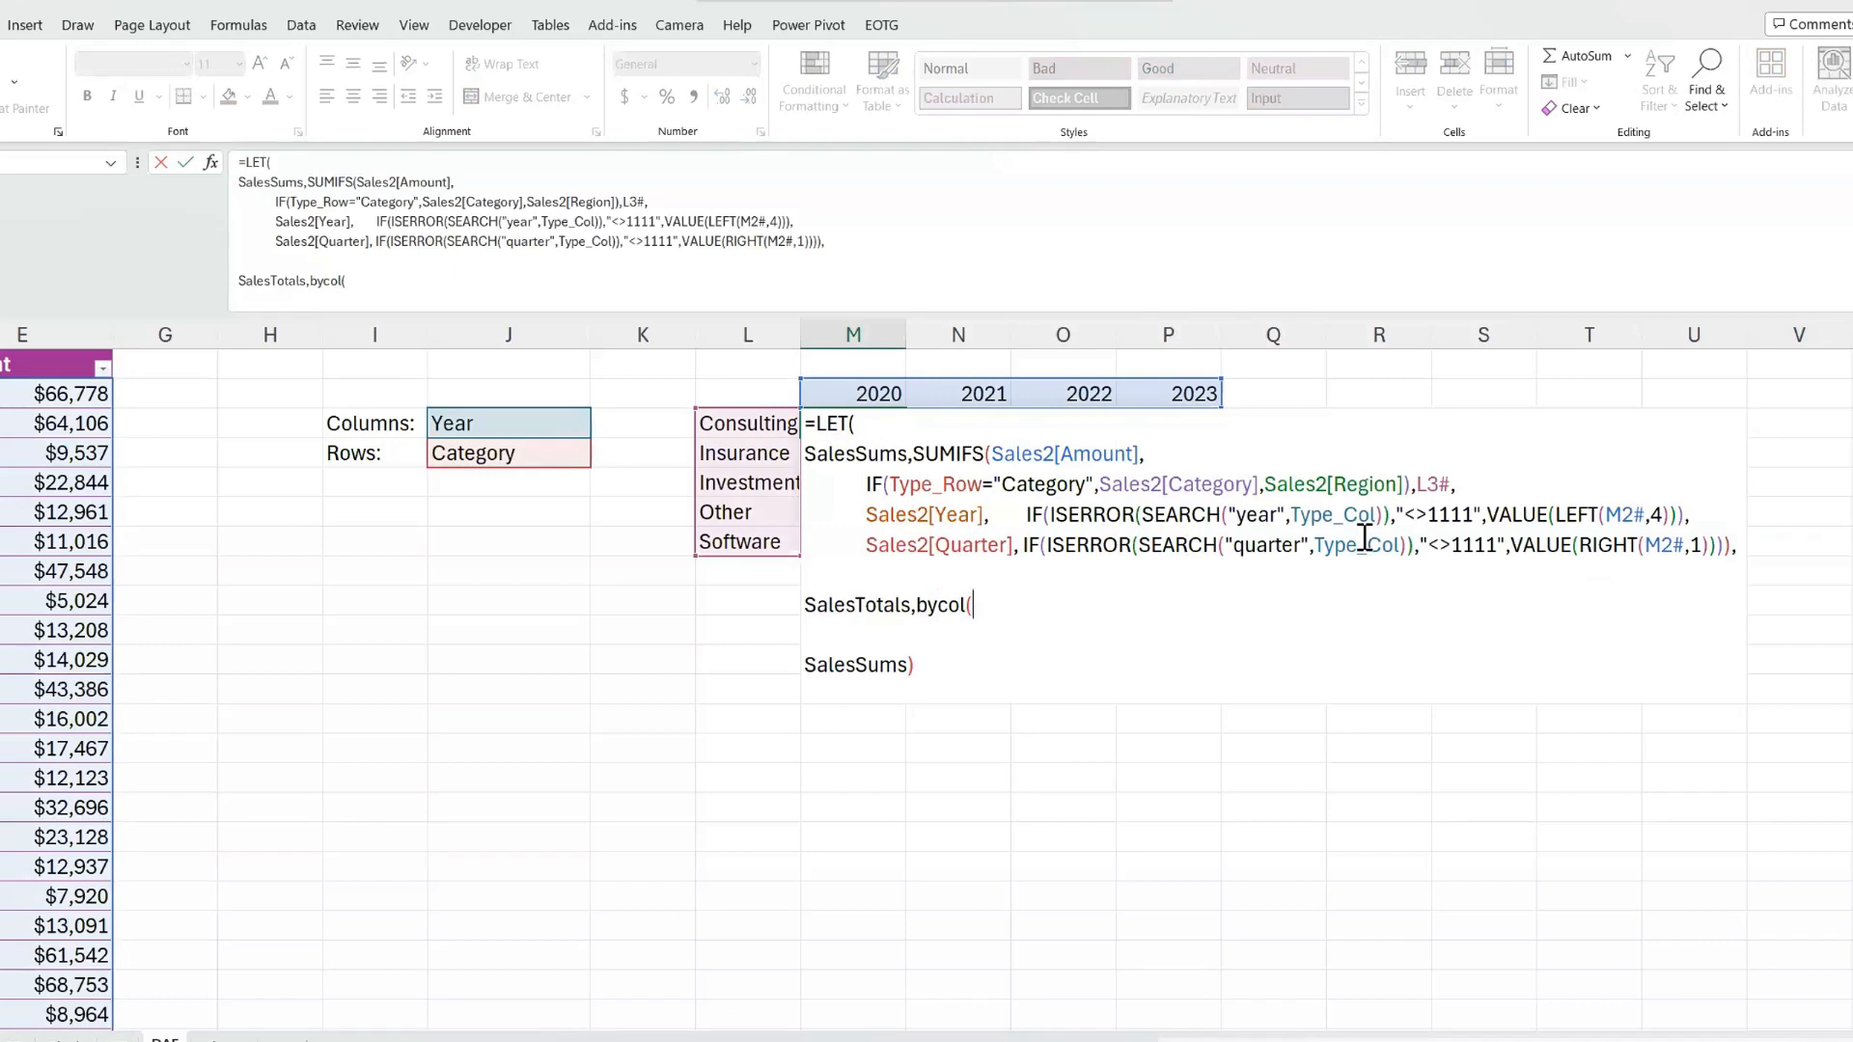
pyautogui.write('saless')
pyautogui.press('Tab')
pyautogui.write(',lambda')
pyautogui.press('BackSpace')
pyautogui.press('BackSpace')
pyautogui.write('ambda(Thisc')
pyautogui.press('BackSpace')
pyautogui.write('Col')
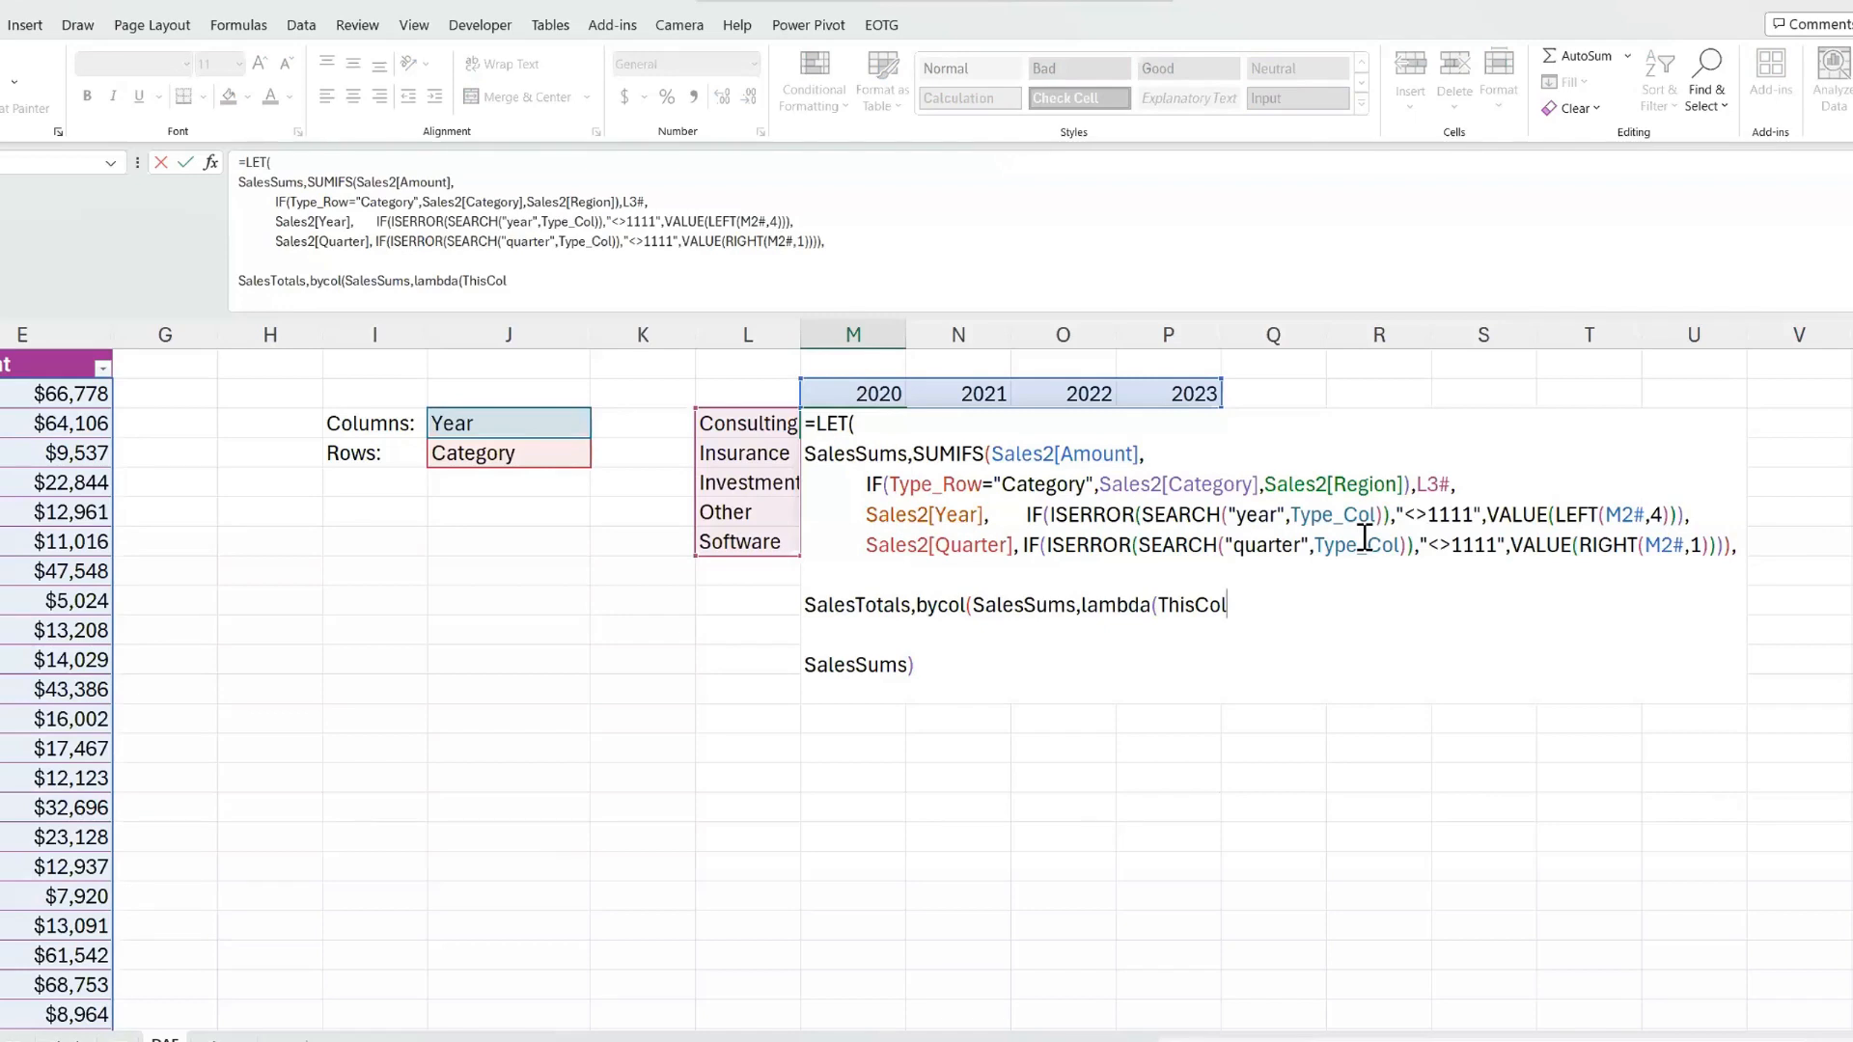
pyautogui.write(',sum(thiscol)')
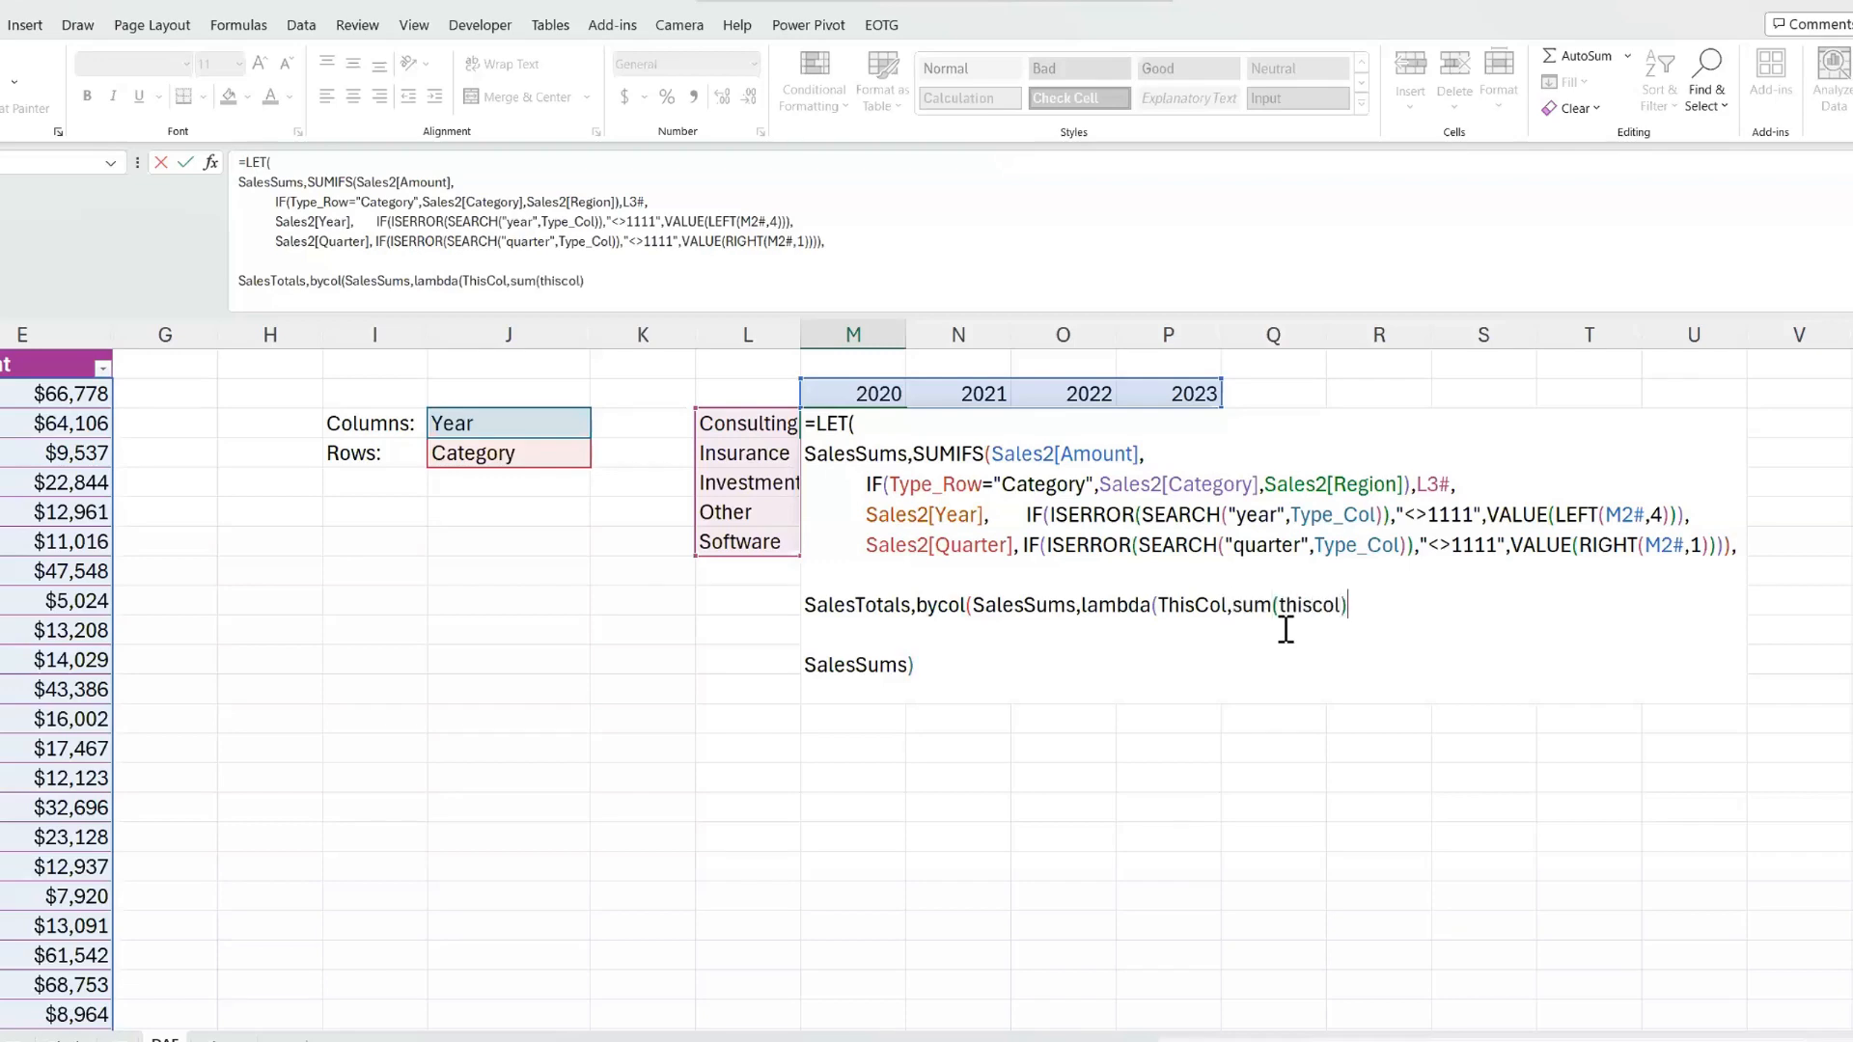
pyautogui.write(')),')
# - Change the LET formula's returned result to VSTACK(SalesSums,SalesTotals) and commit it
pyautogui.click(813, 666)
pyautogui.write('vstack(SalesSums')
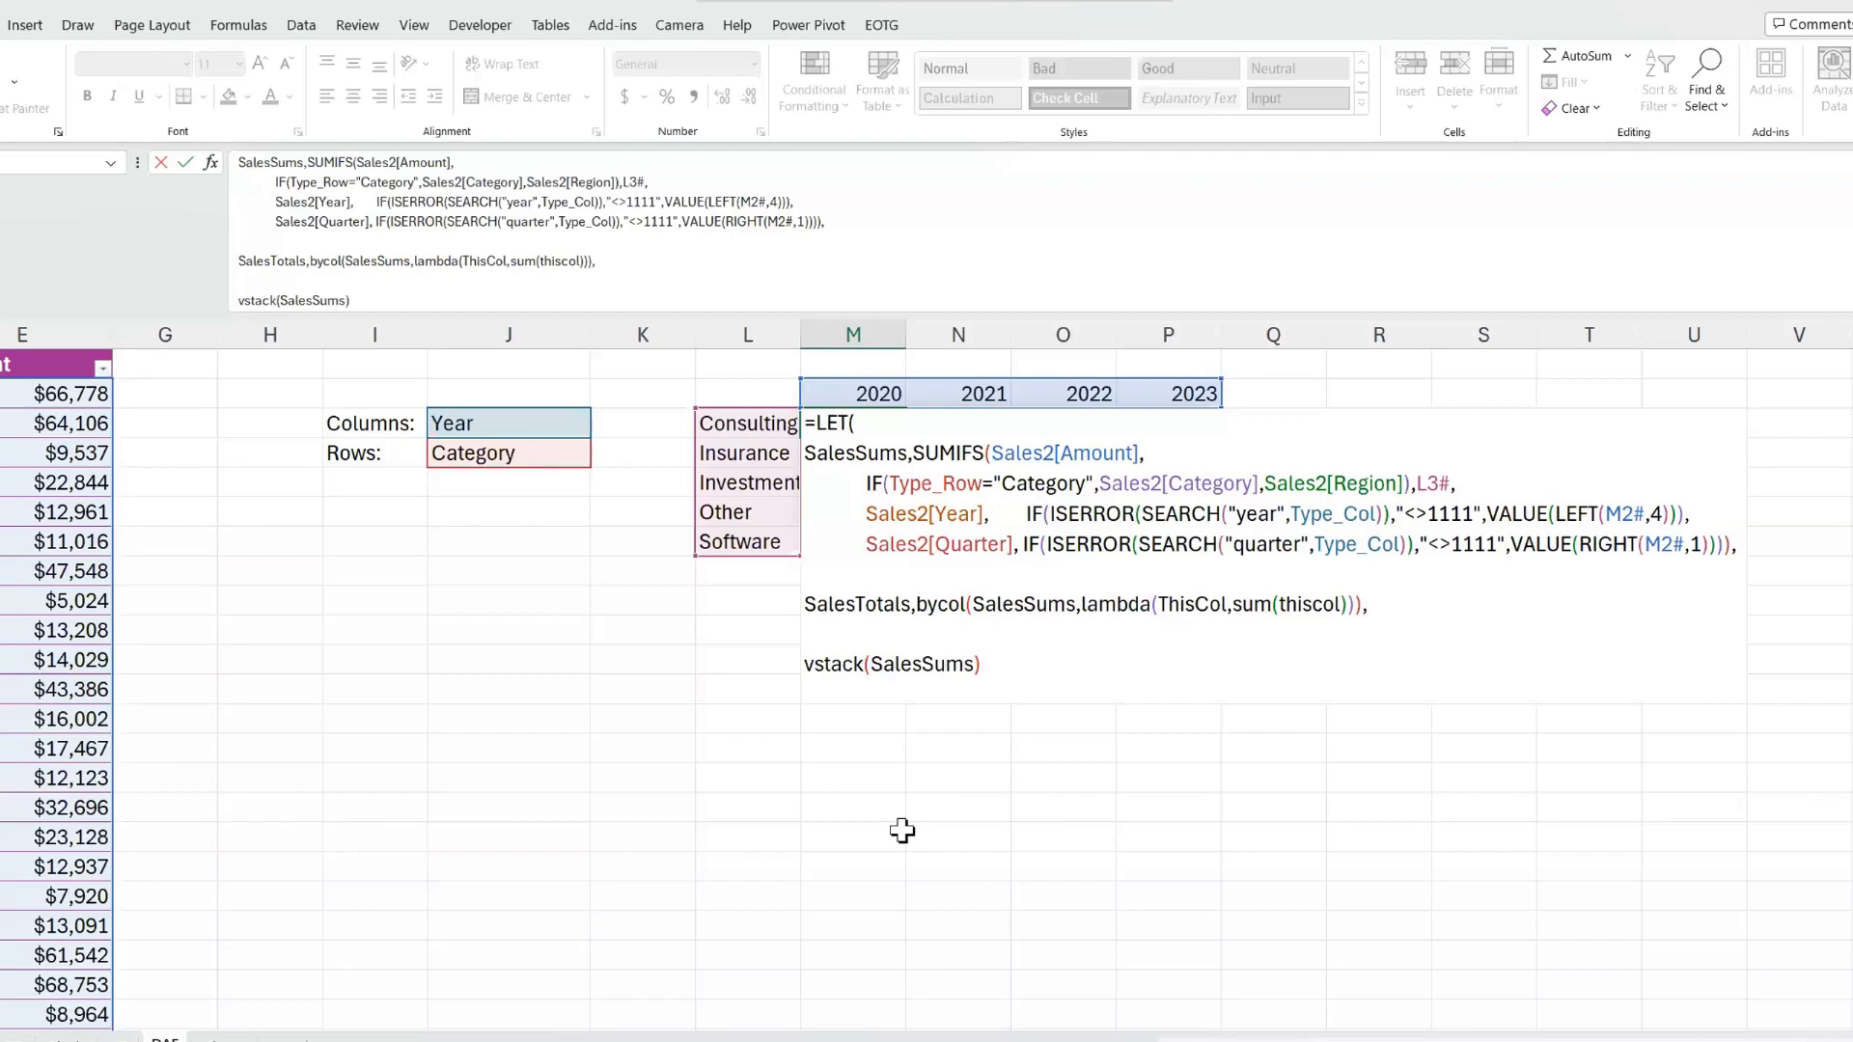
pyautogui.write(',salestotals')
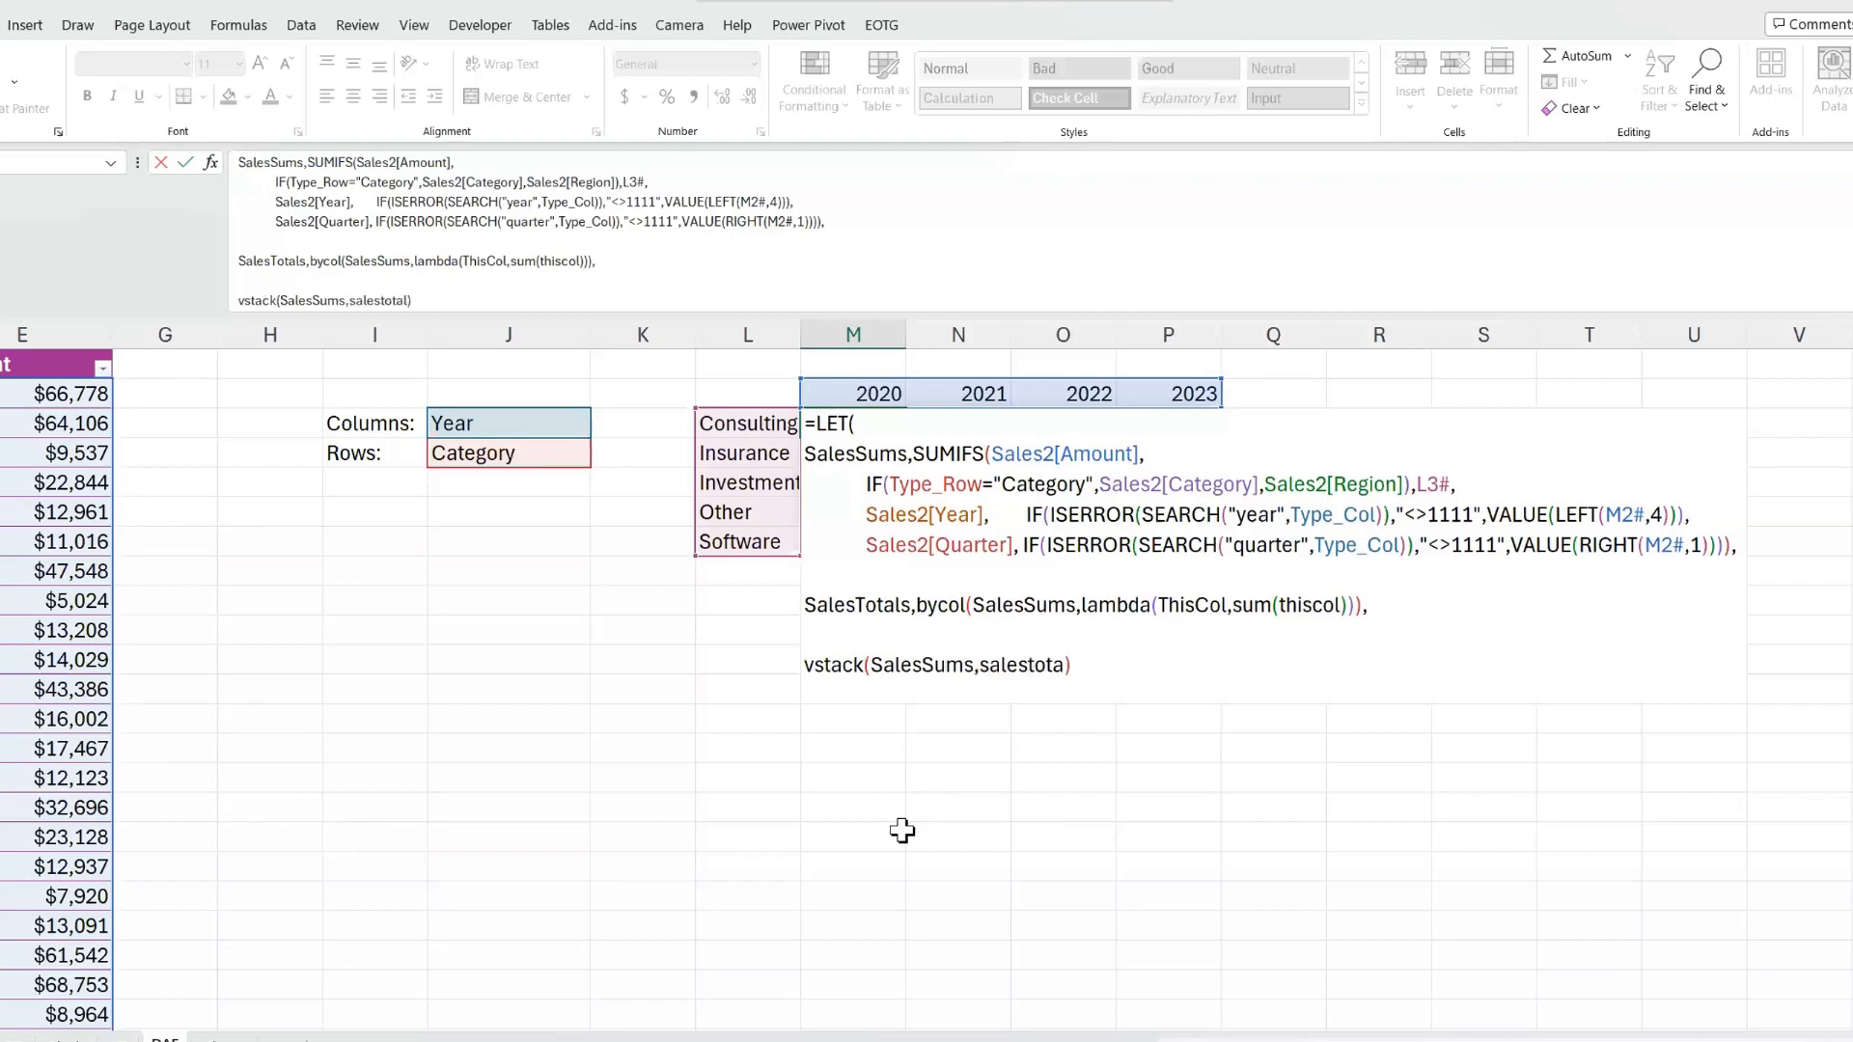
pyautogui.write(')')
pyautogui.press('Return')
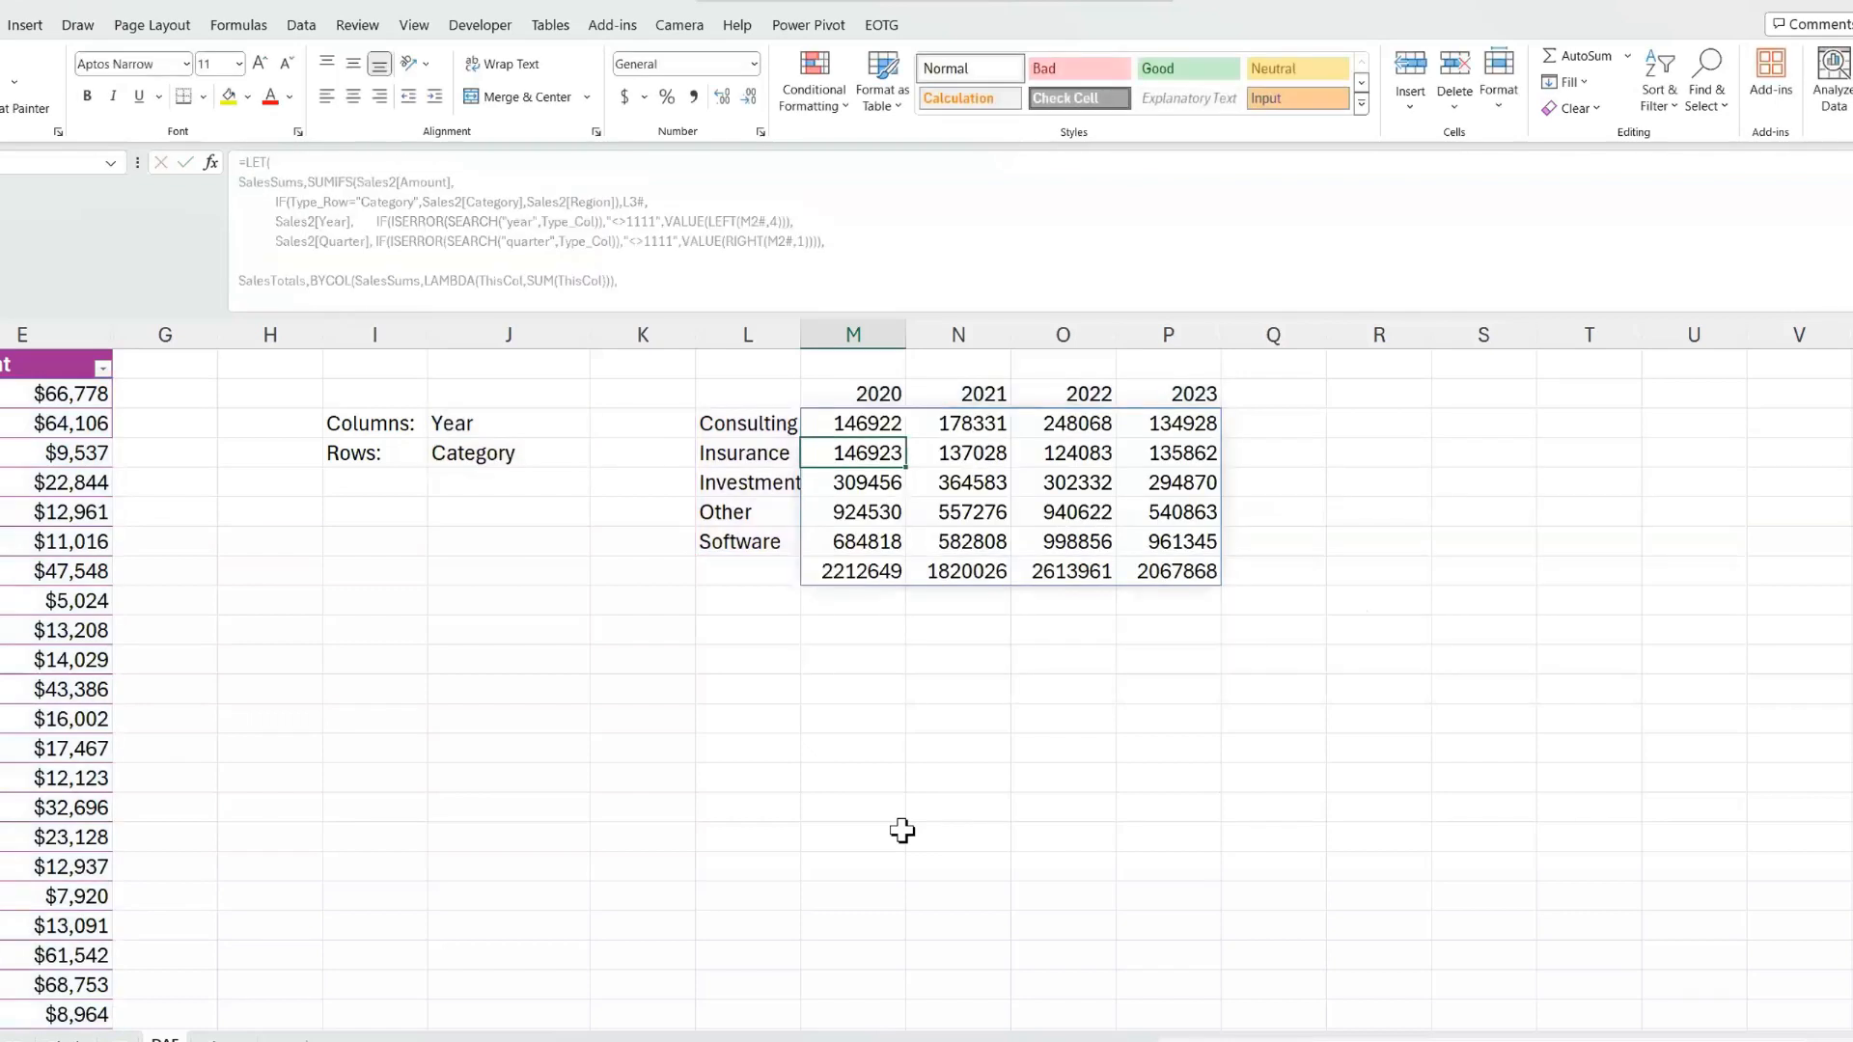
# - Select the 2020 category amounts in M3:M7, and the total beneath them in M8, to inspect the stacked output
pyautogui.hotkey('shift', 'Down')
pyautogui.hotkey('shift', 'Down')
pyautogui.hotkey('shift', 'Down')
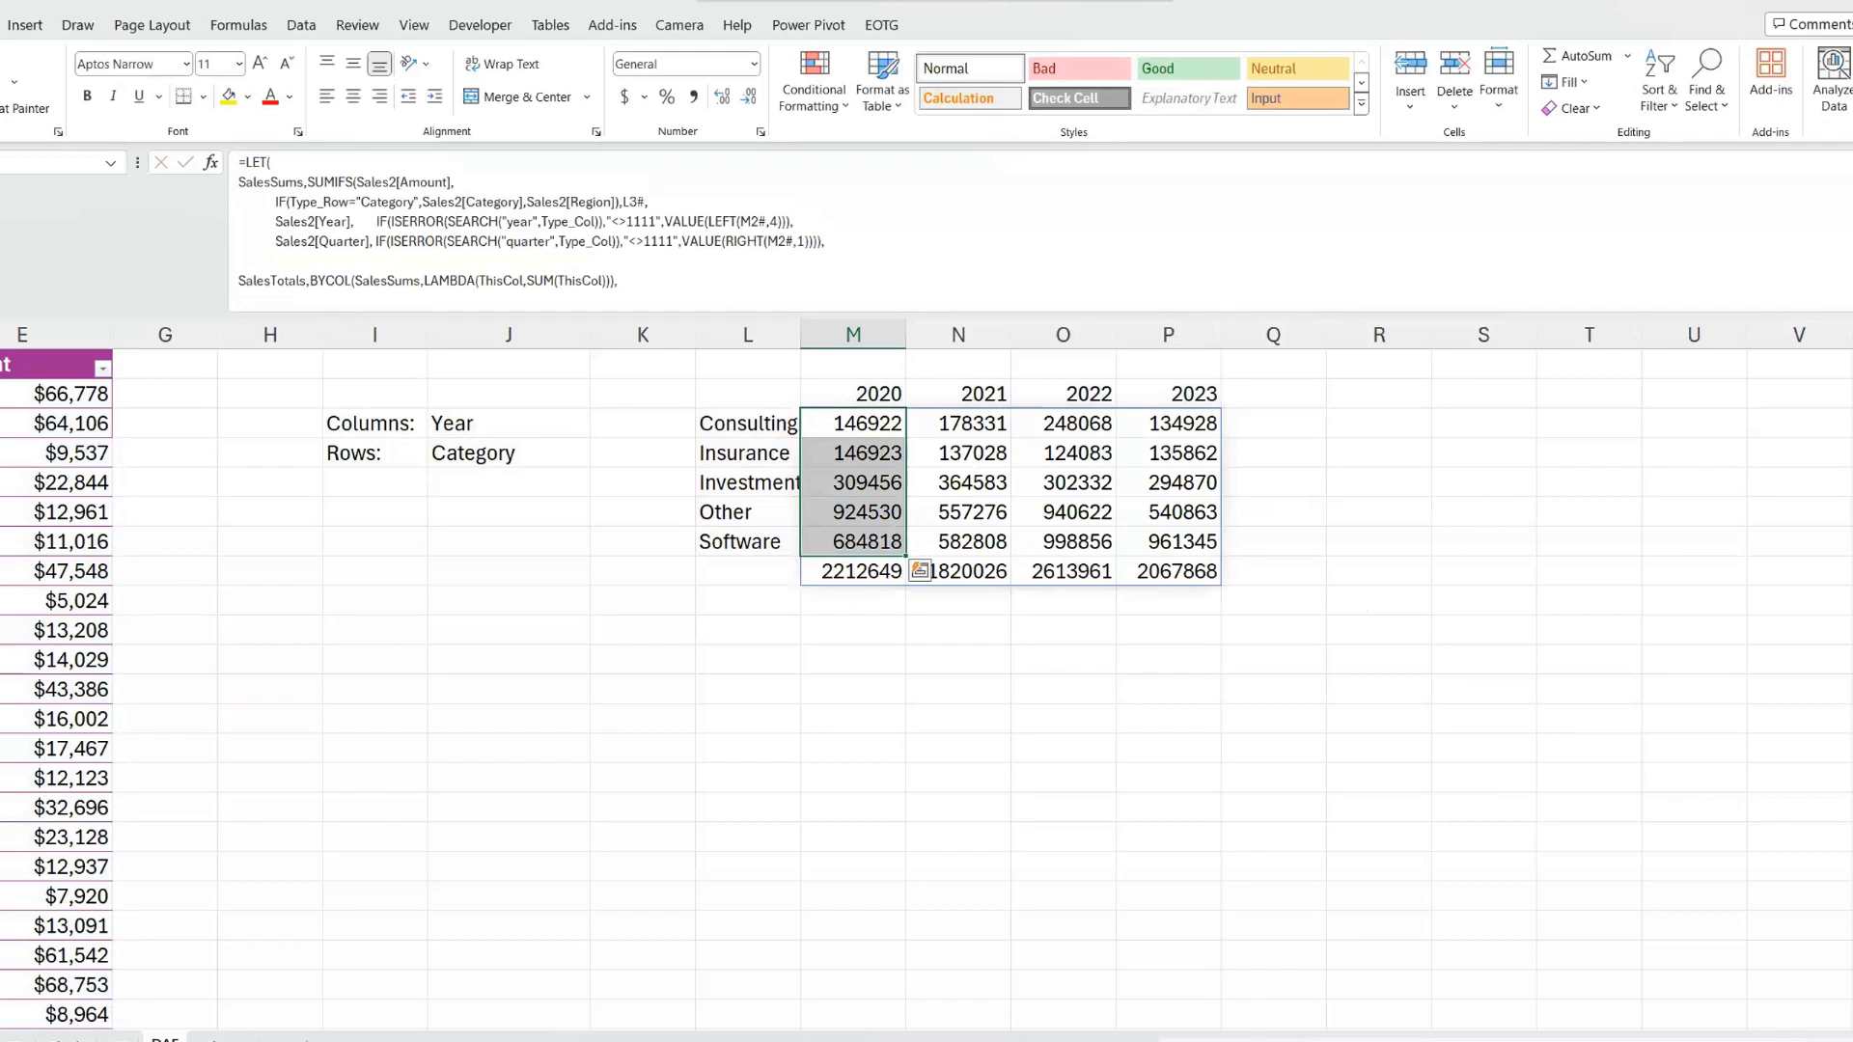
pyautogui.click(838, 573)
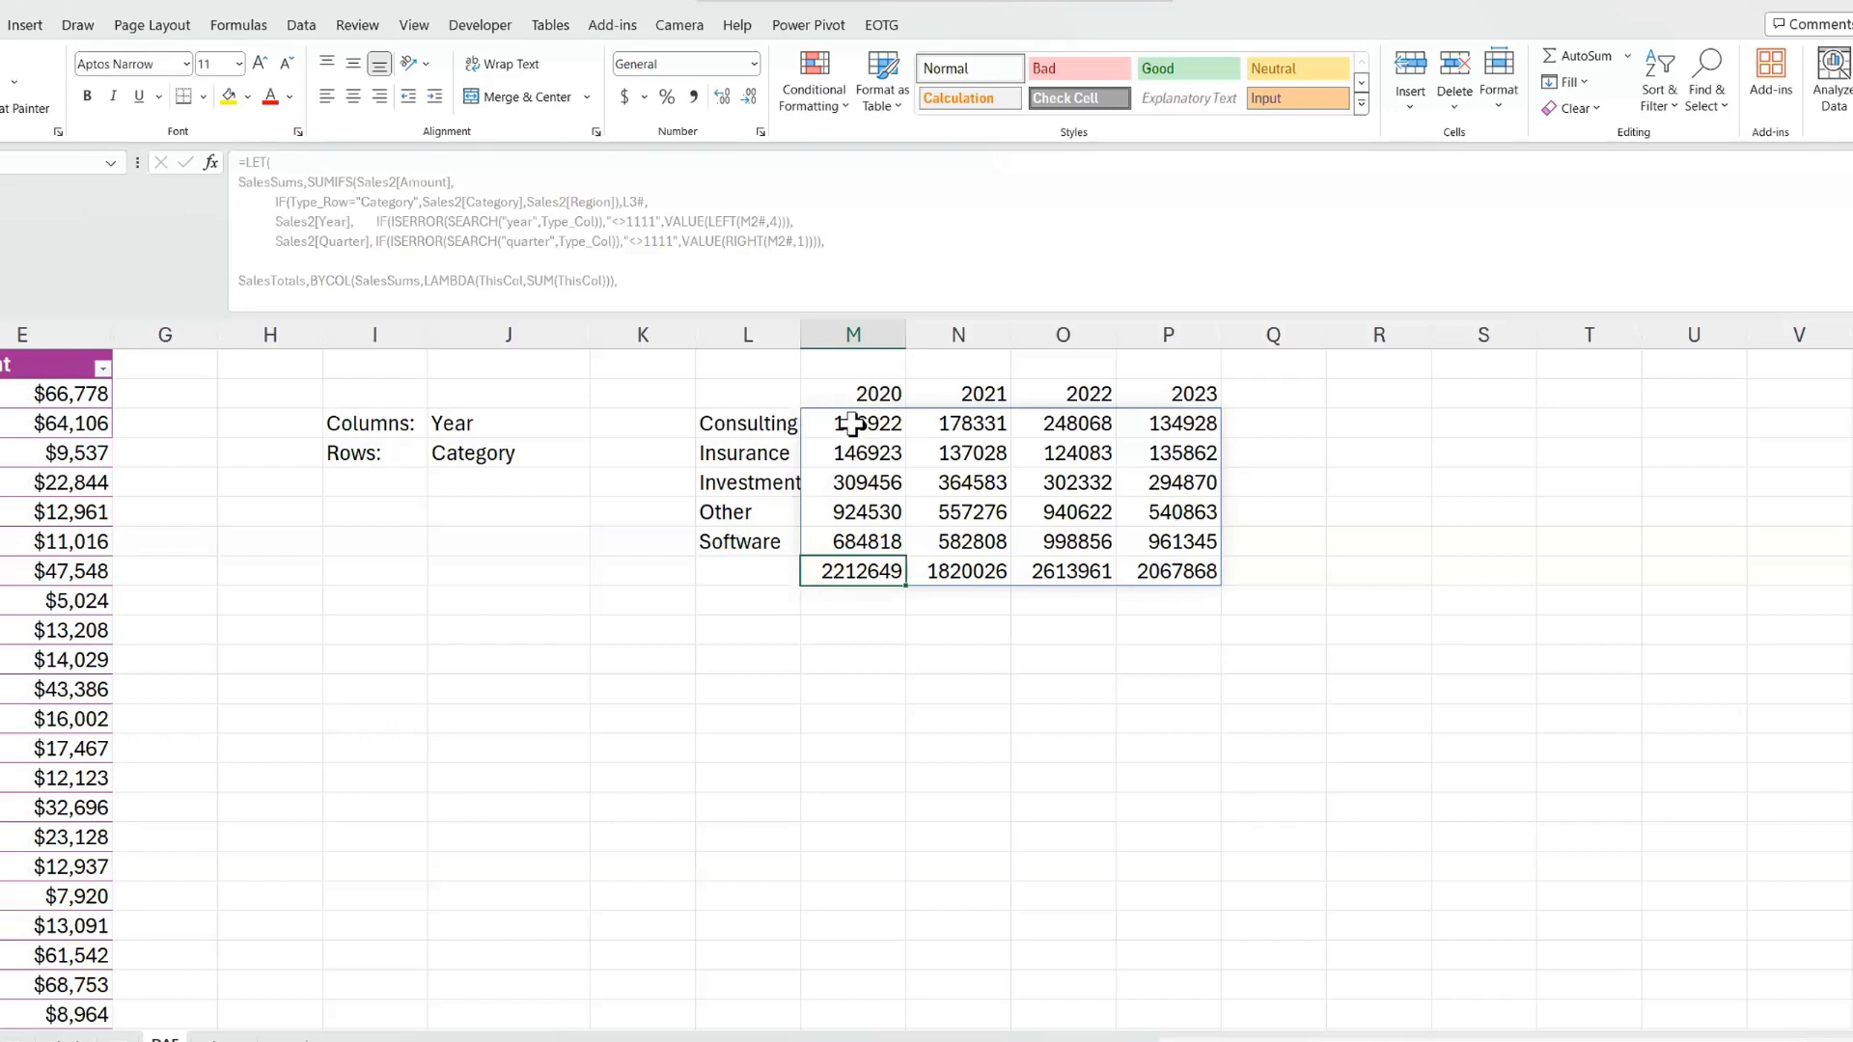
# - Set the report's Rows selector in J3 to Region
pyautogui.click(536, 452)
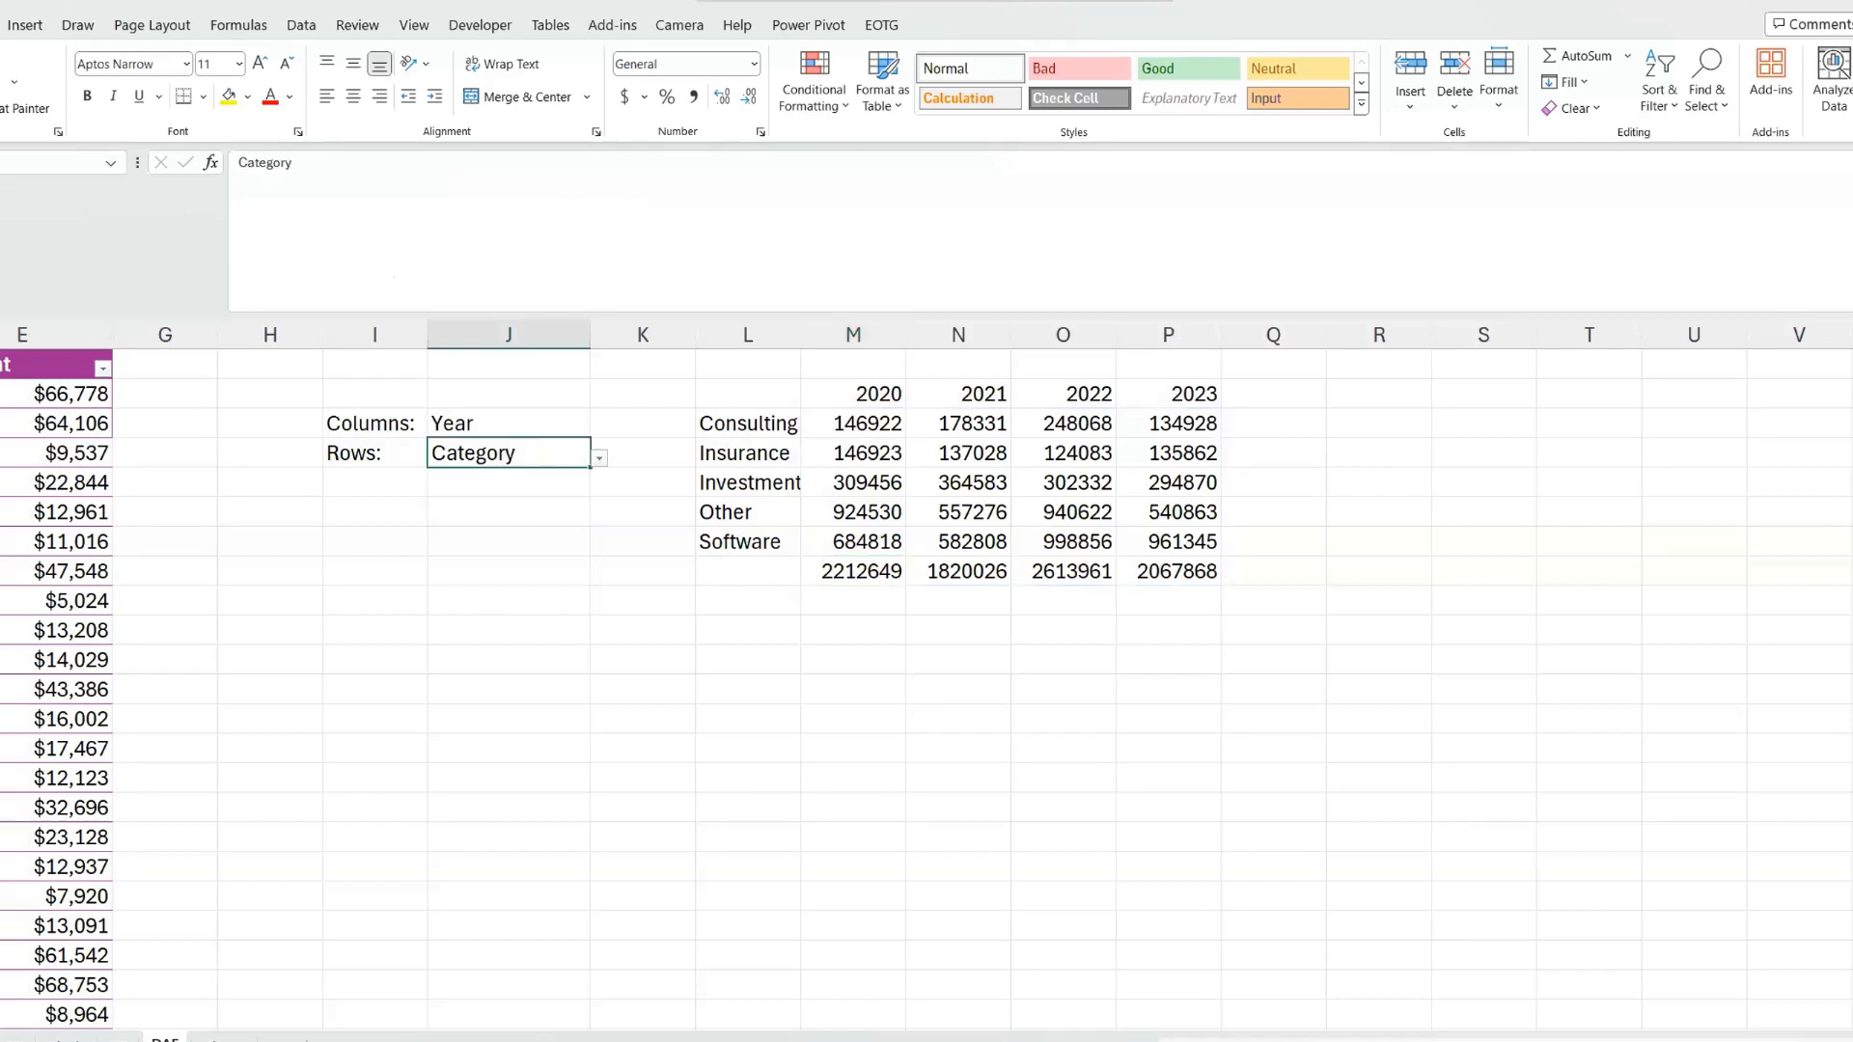
pyautogui.click(500, 494)
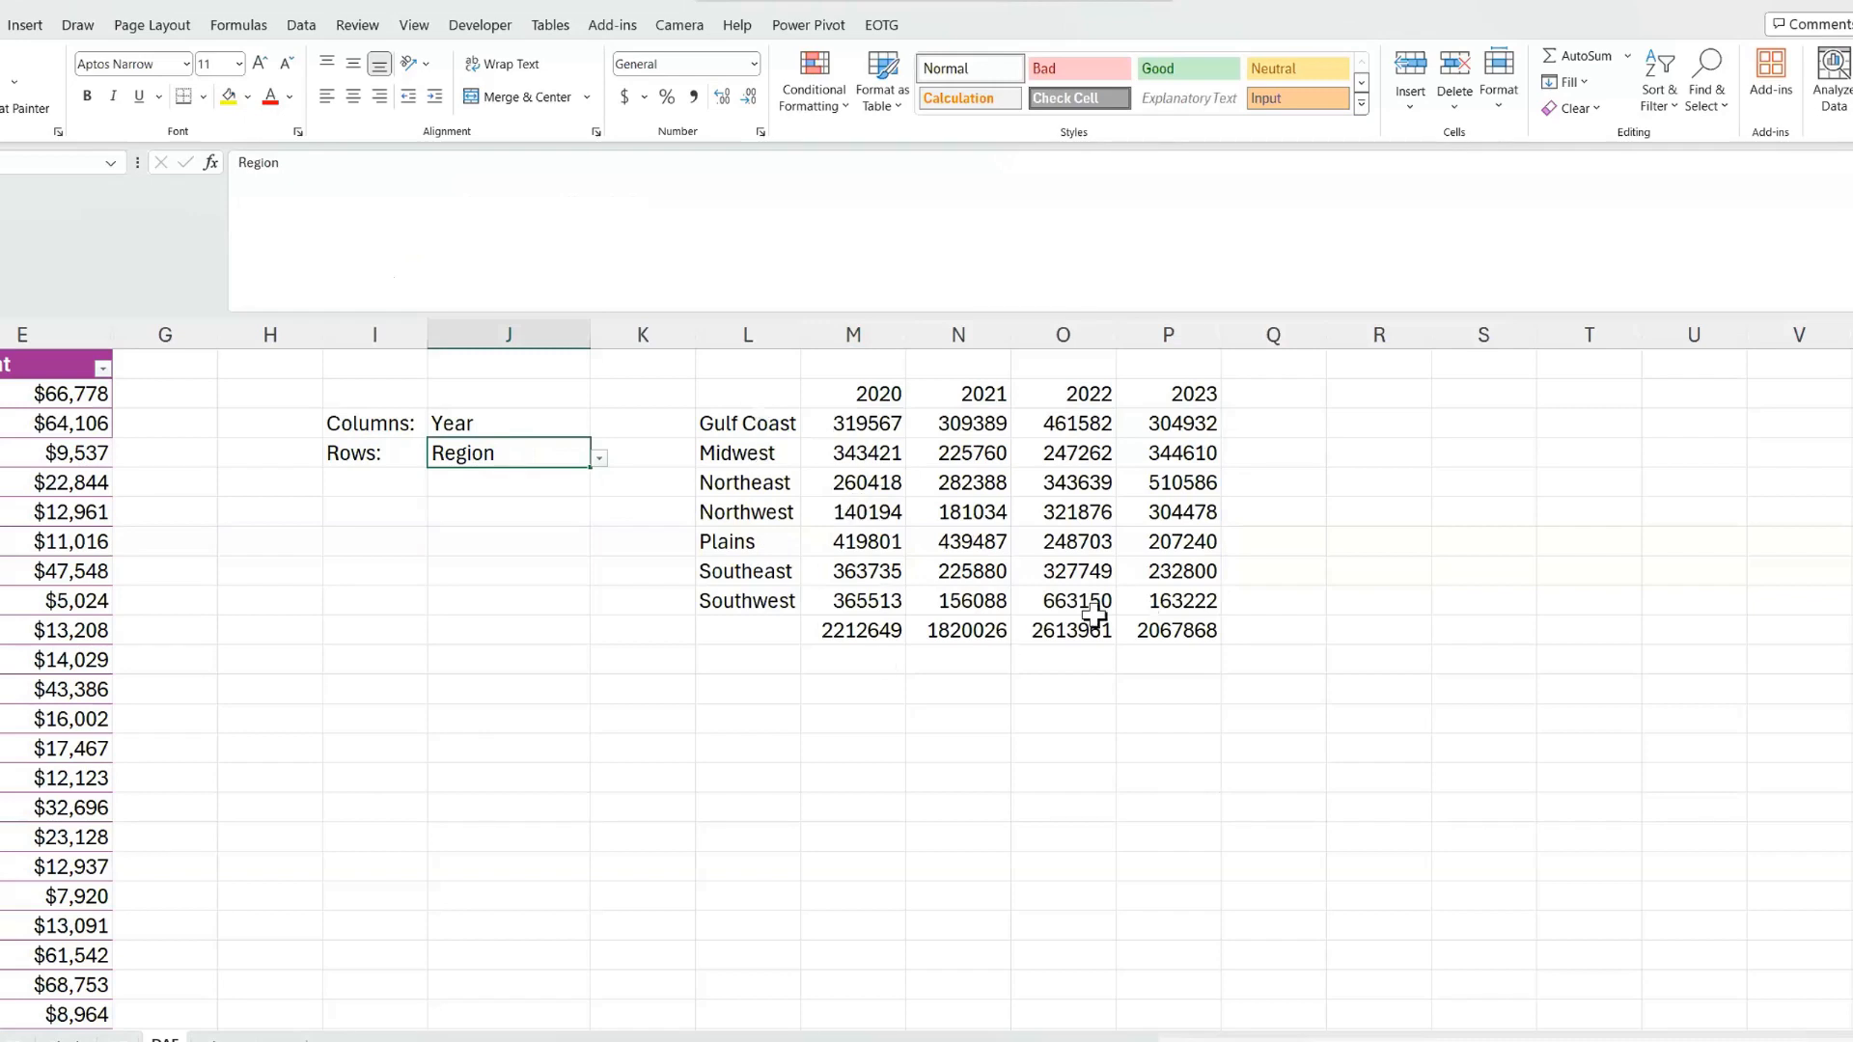
# - Examine the IFS formula in M2 that builds the column headings for Year, Quarter and Year-Quarter
pyautogui.click(848, 422)
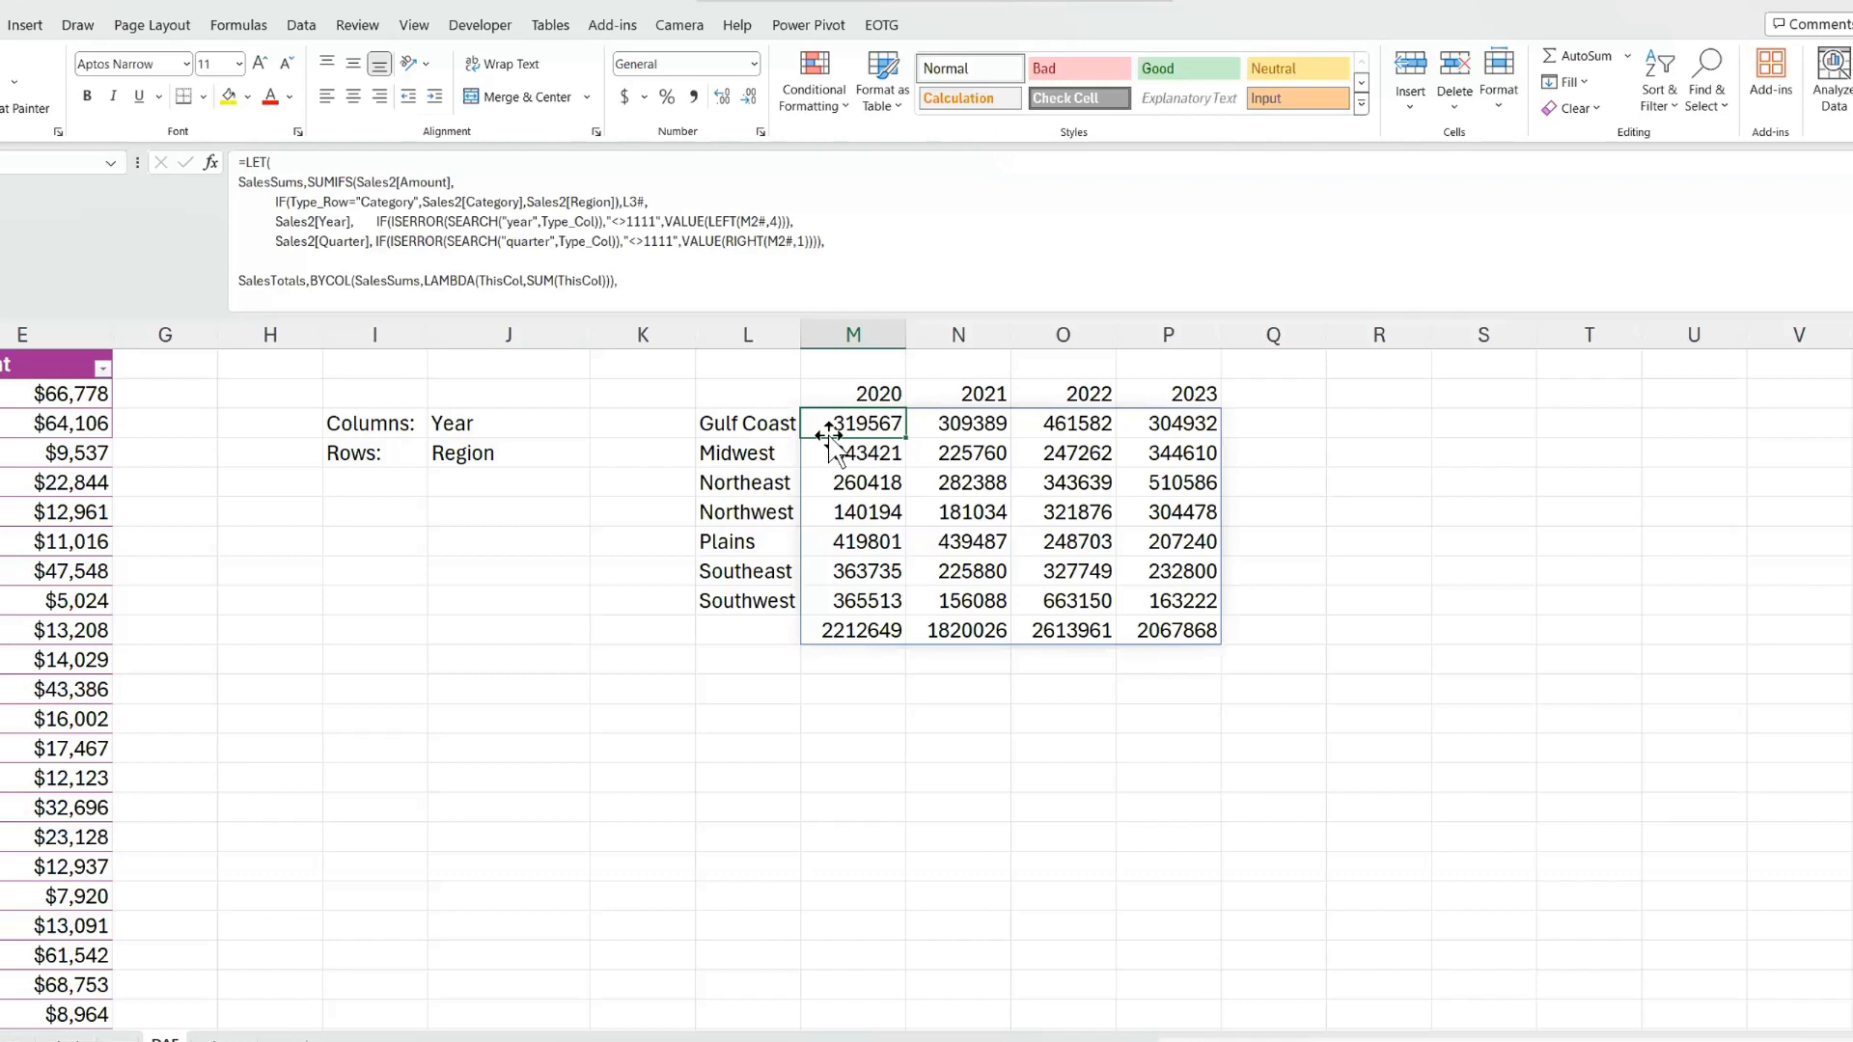
pyautogui.press('Up')
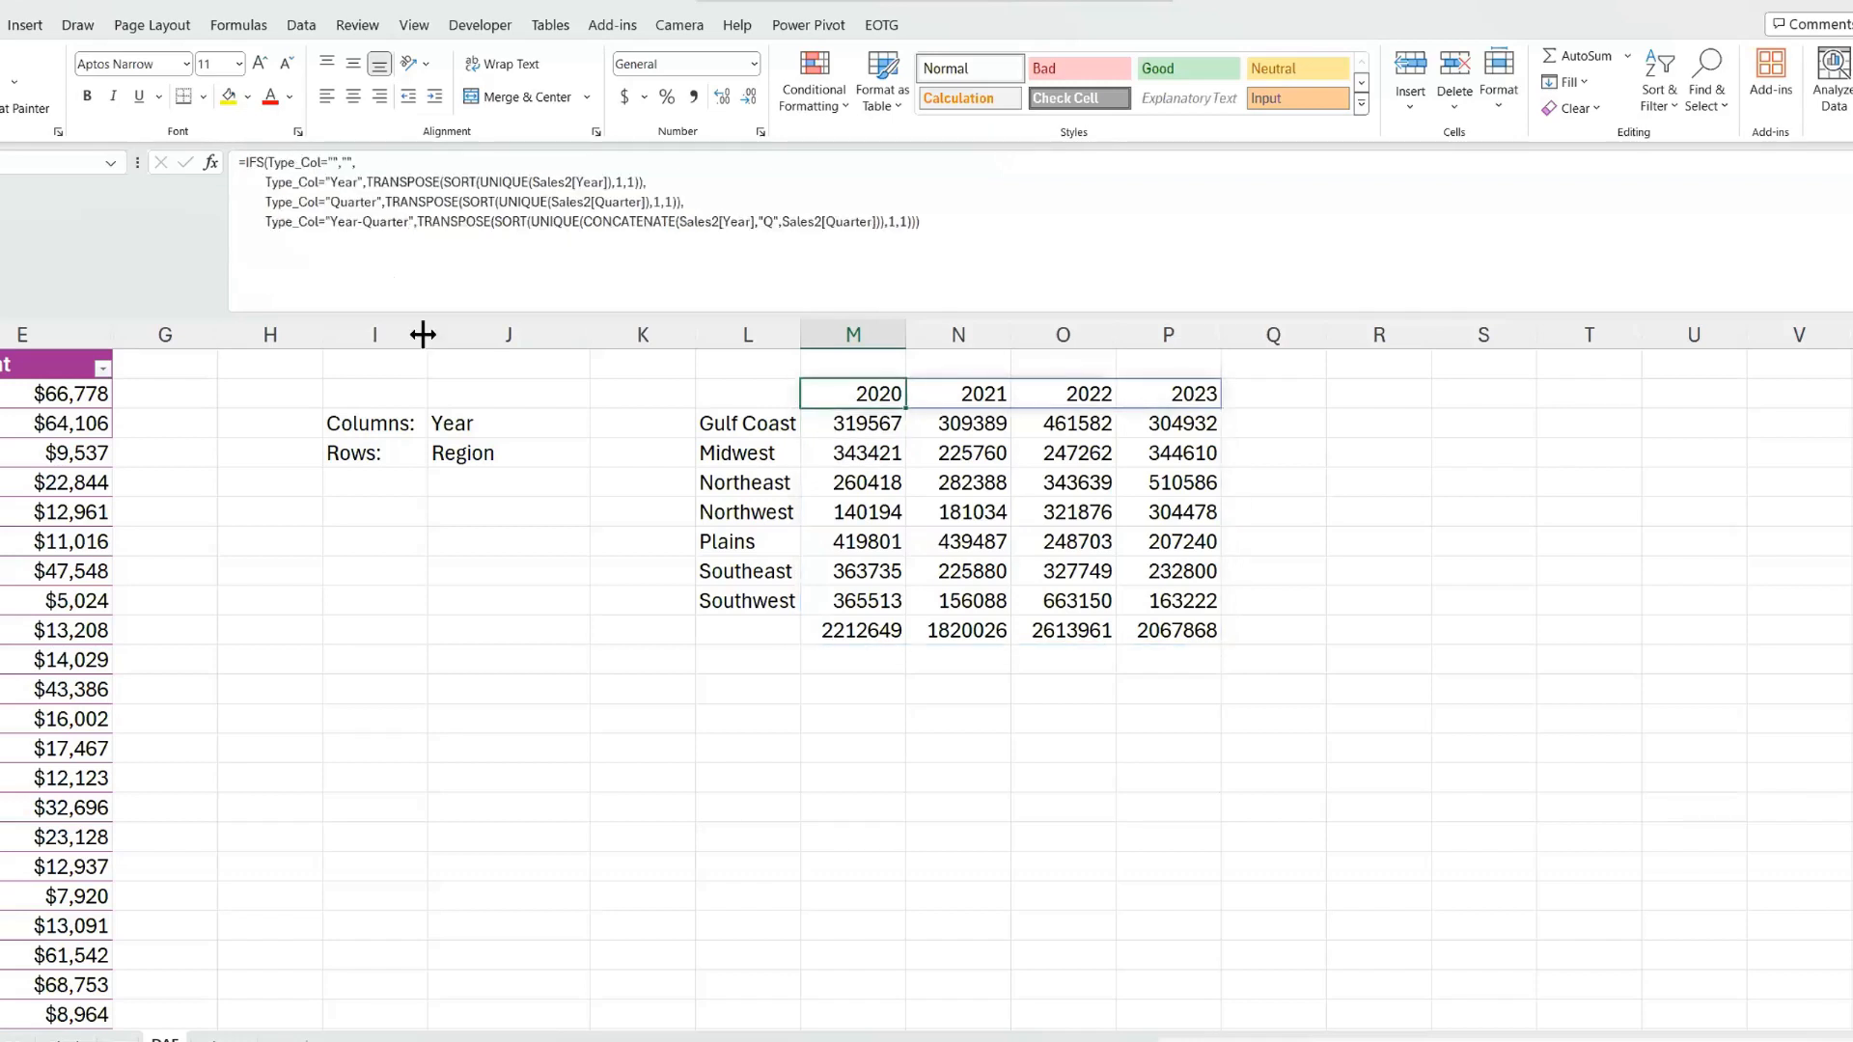
pyautogui.doubleClick(830, 395)
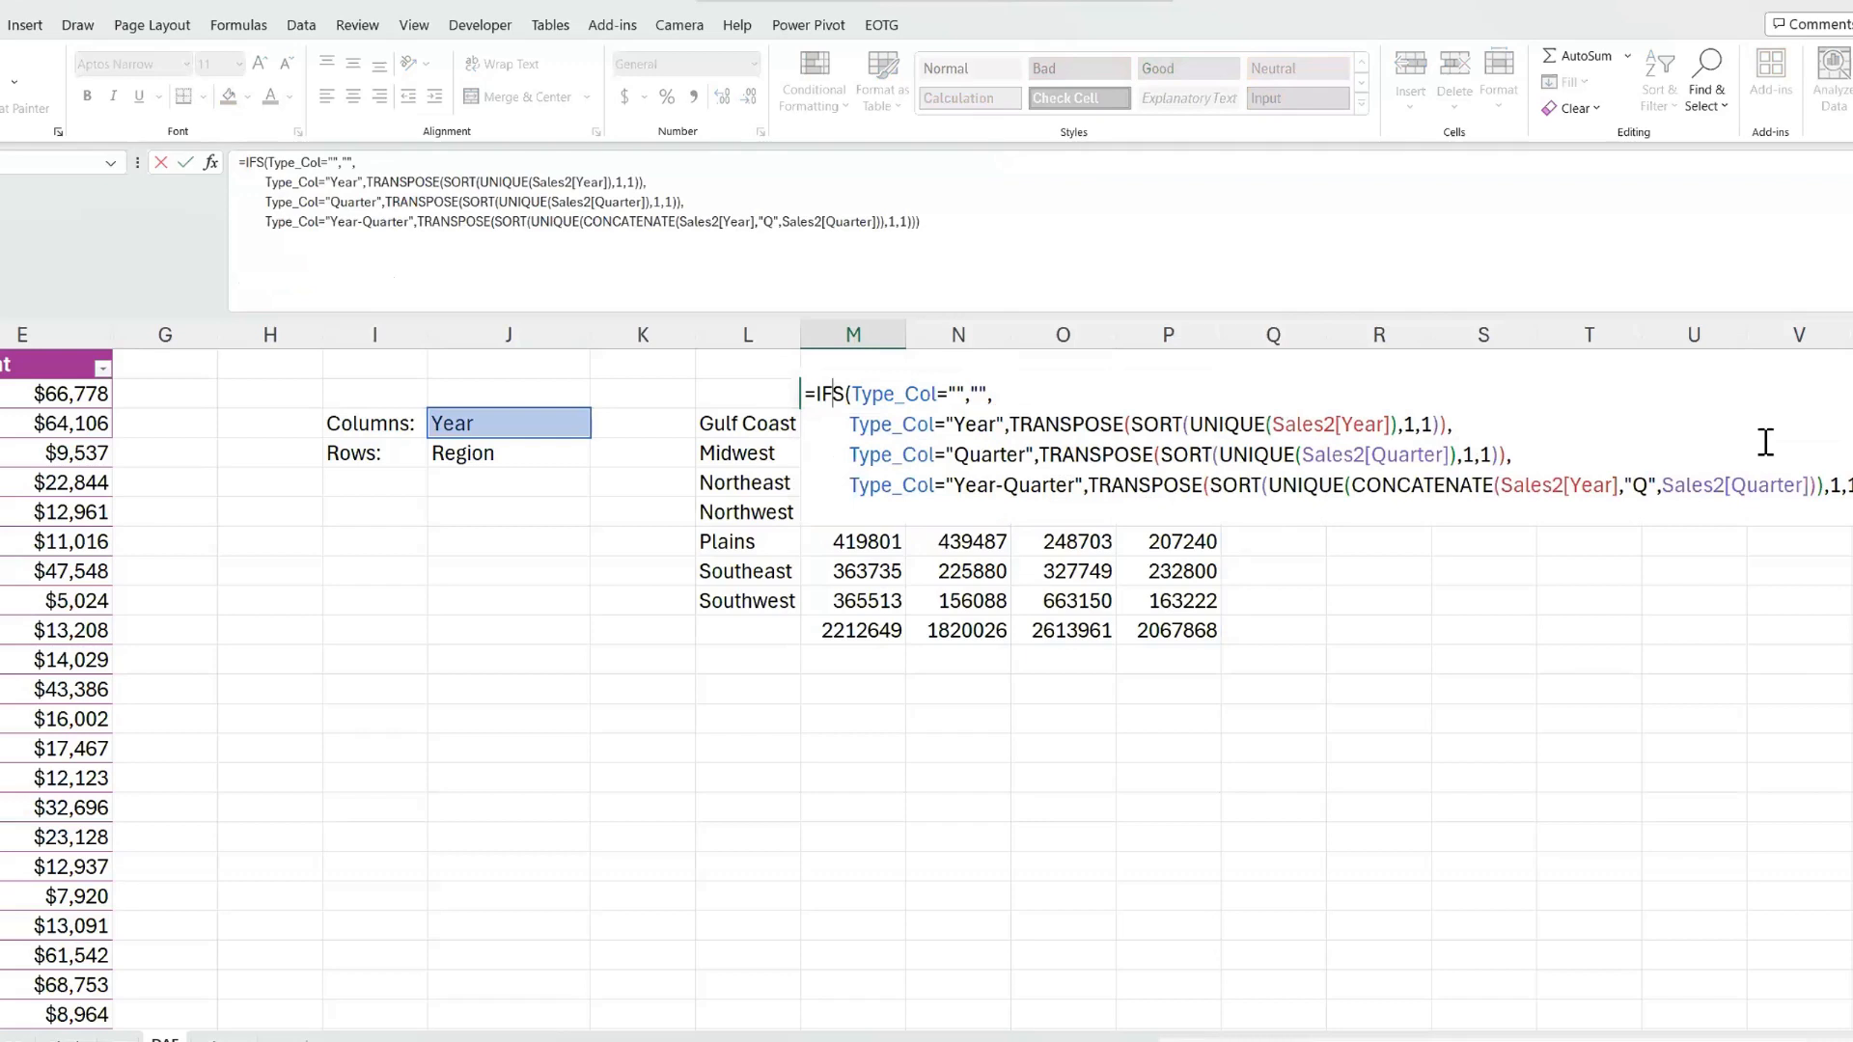
pyautogui.press('Return')
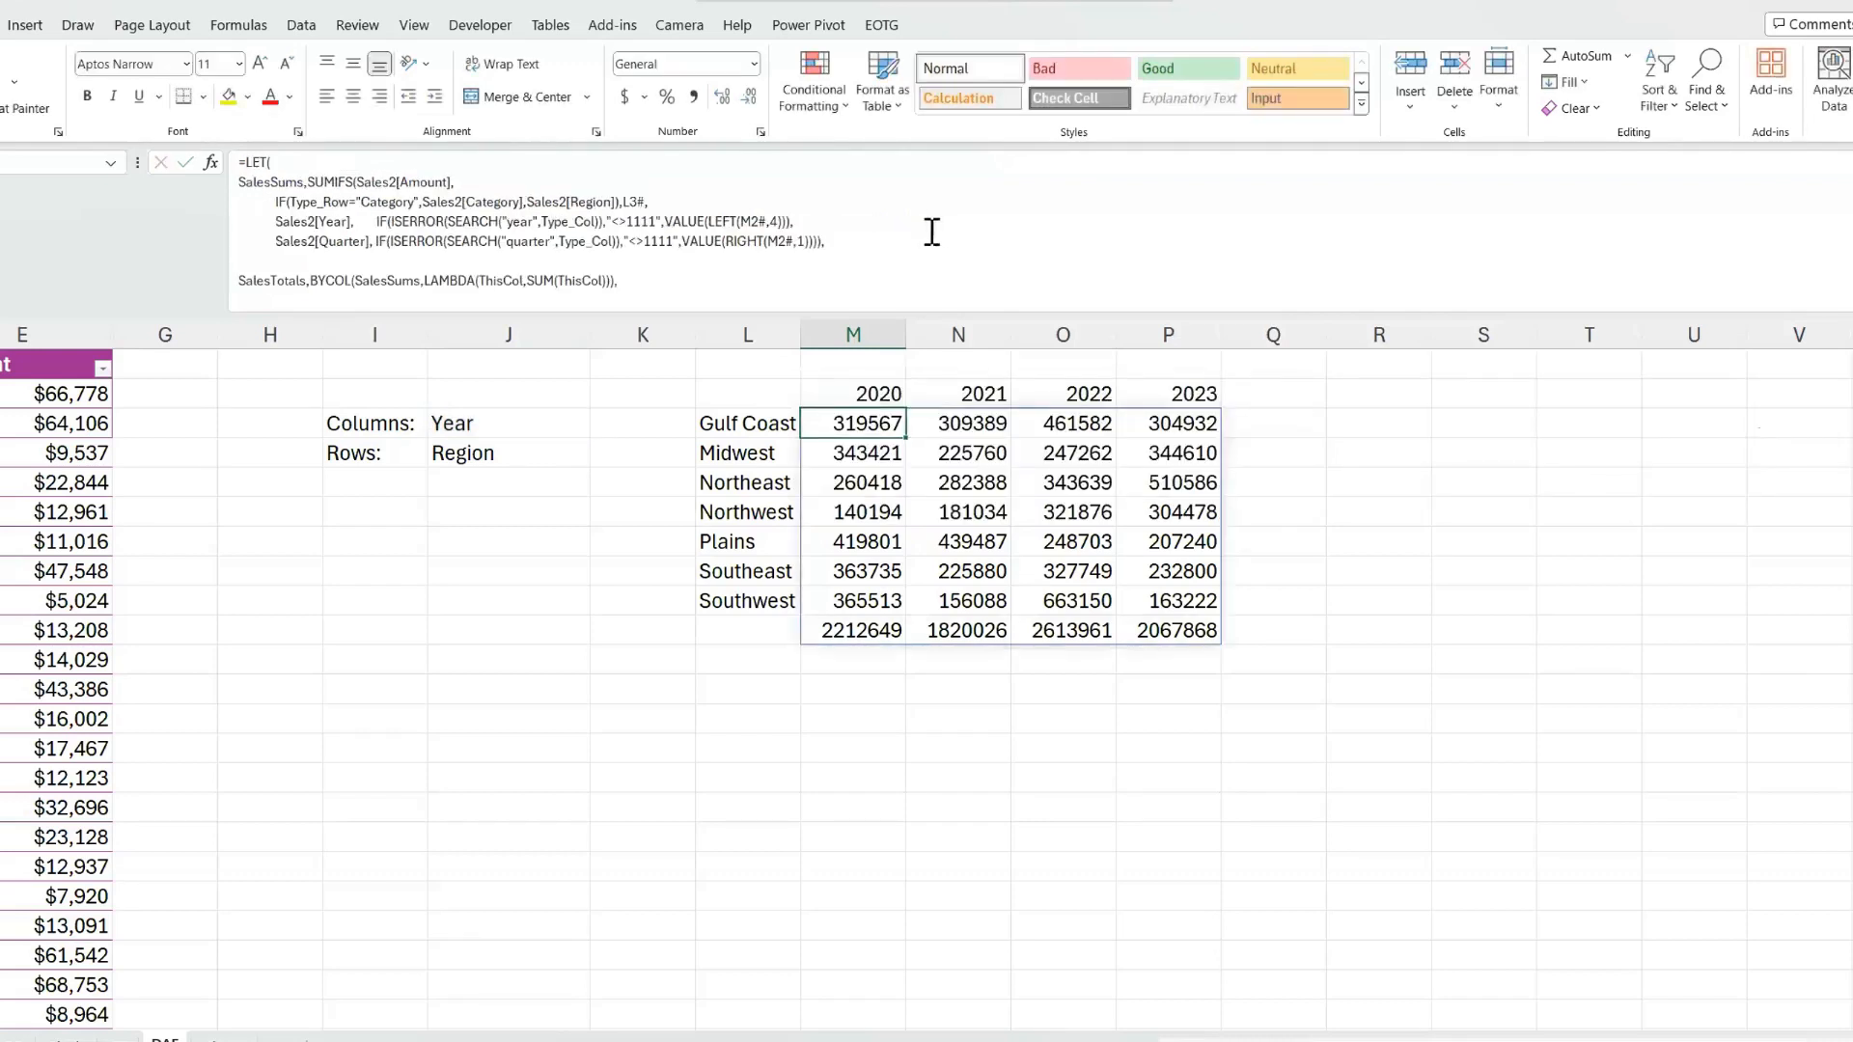
# - Review M3's complete LET formula, including its VALUE criteria, the BYCOL totals and the VSTACK result
pyautogui.click(724, 229)
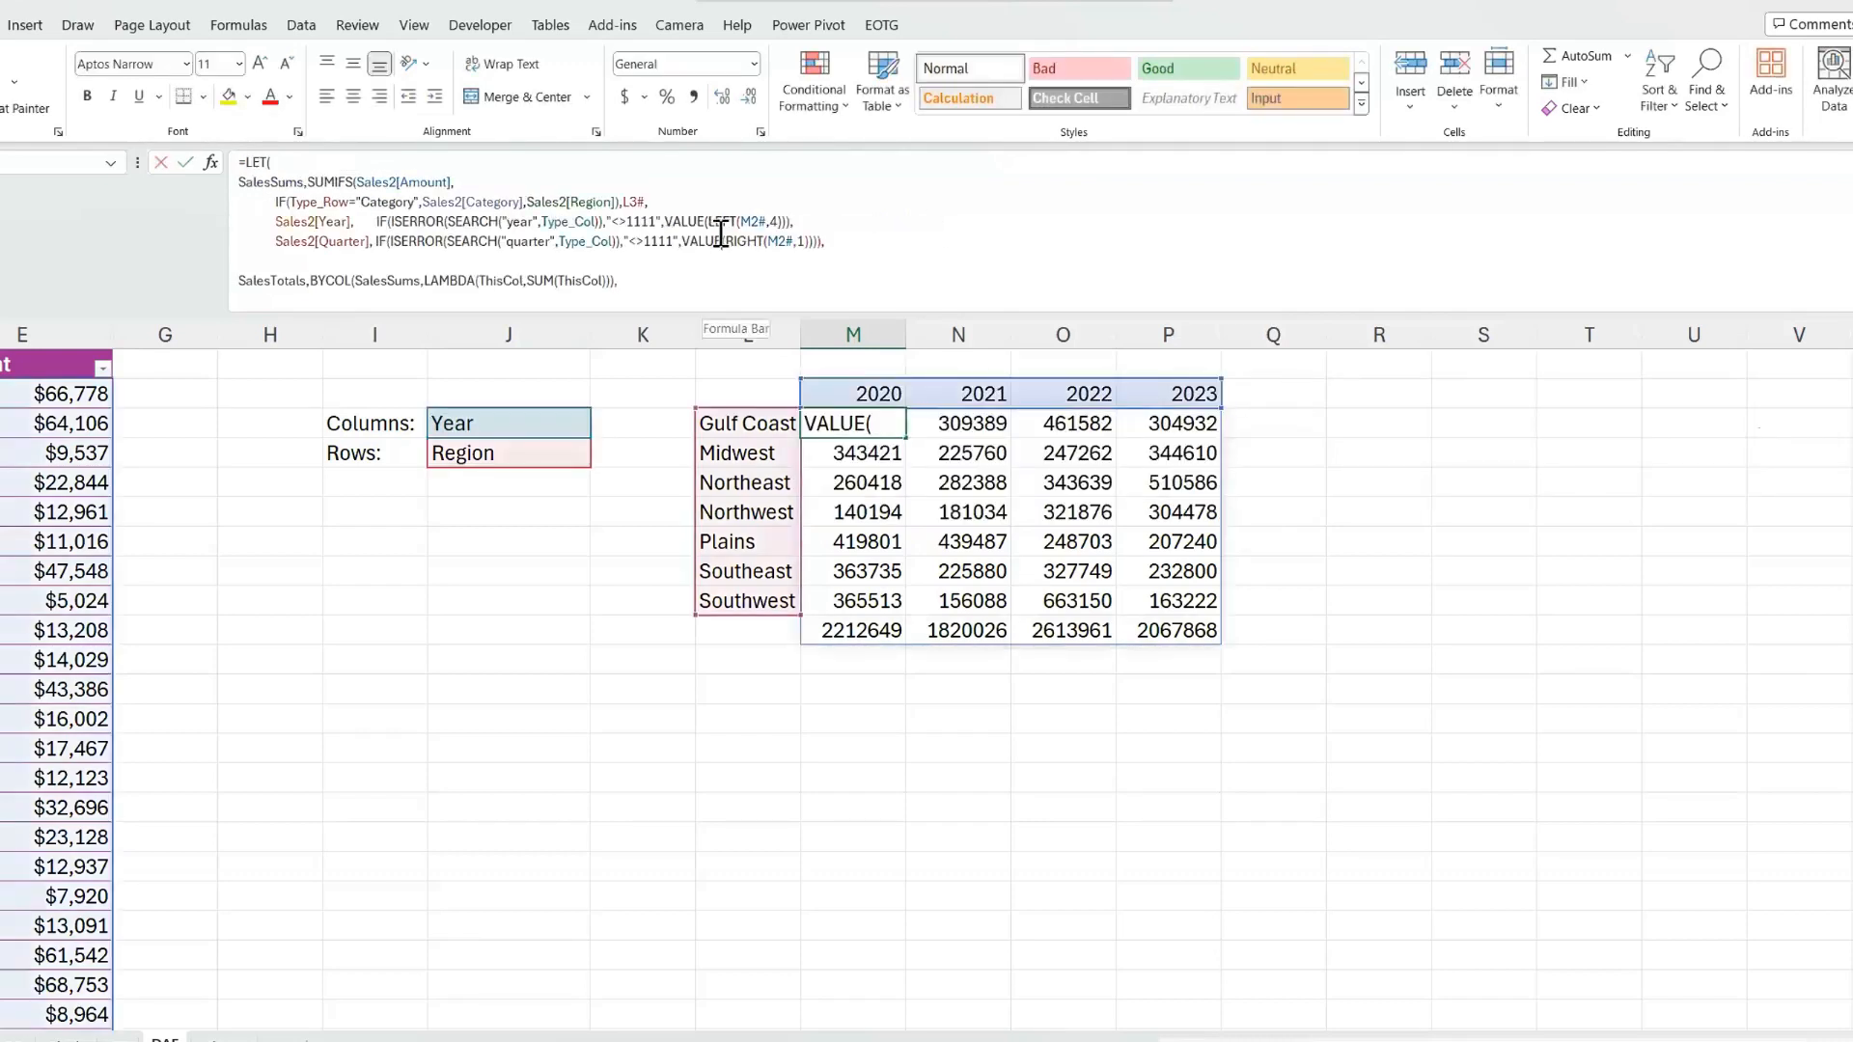
pyautogui.doubleClick(861, 422)
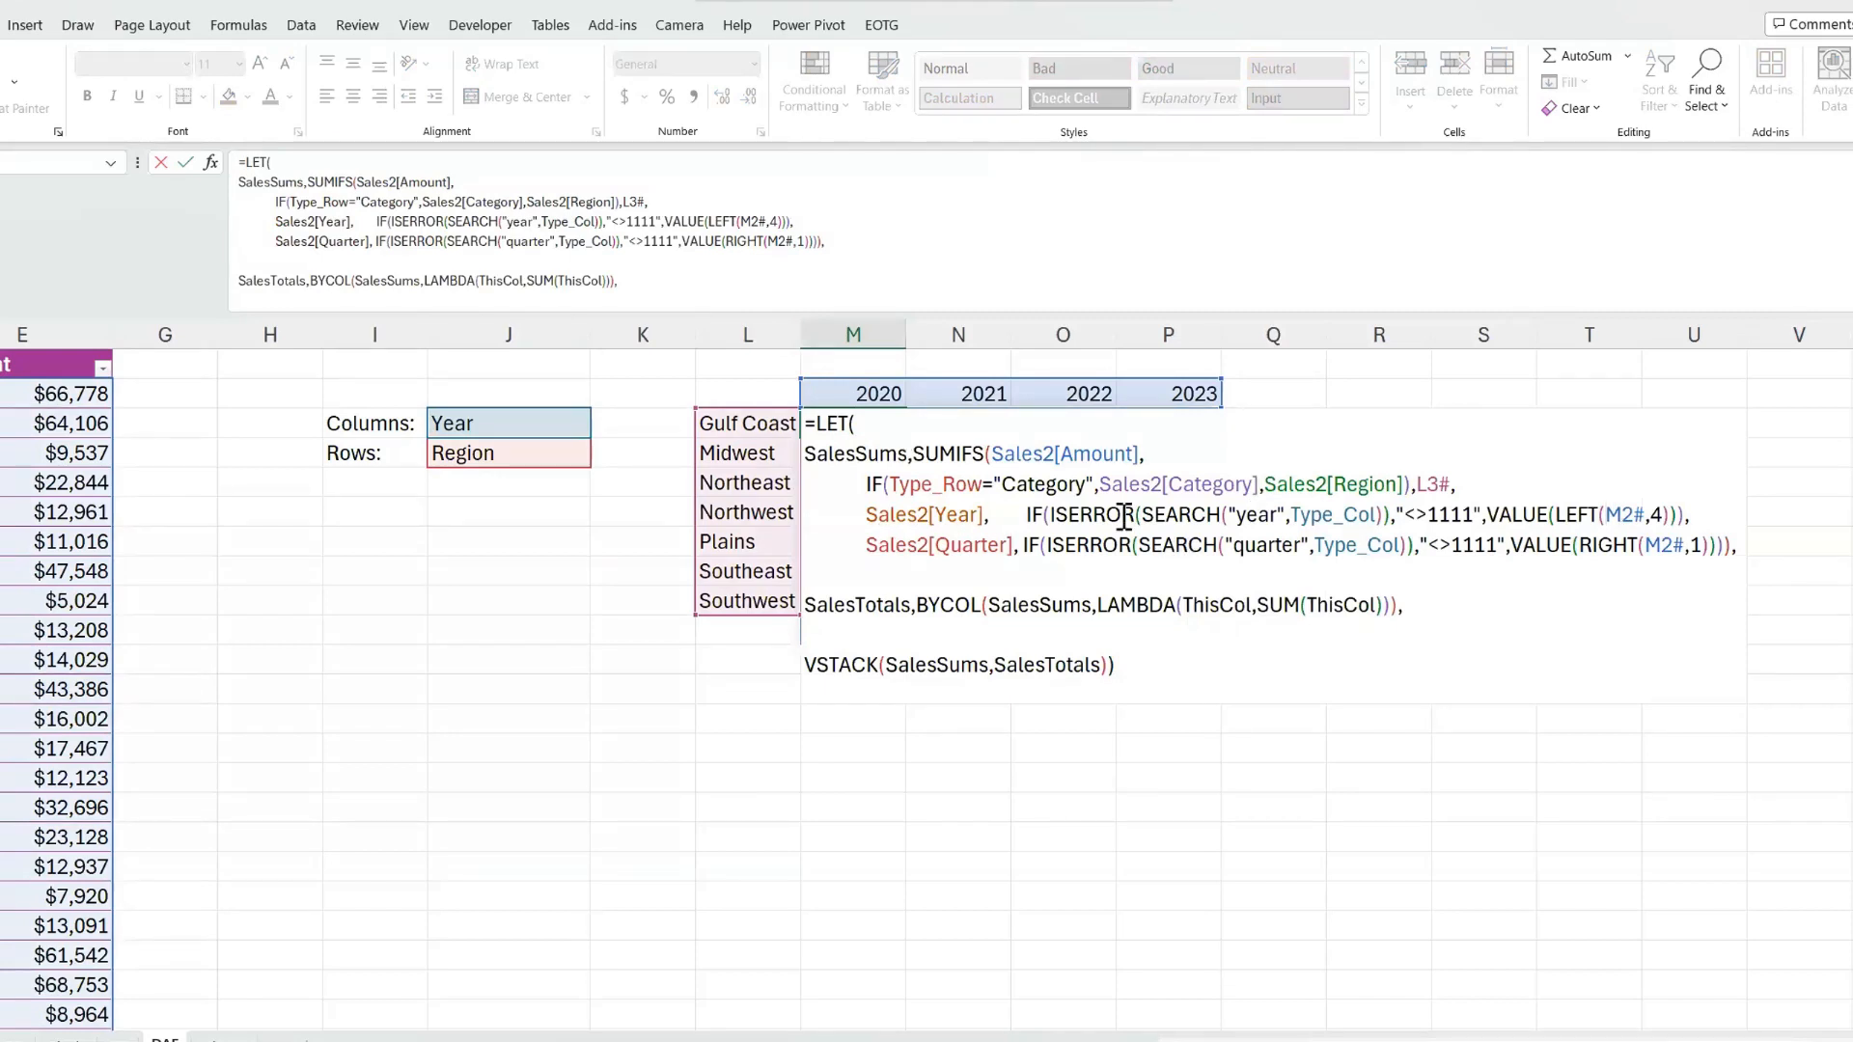
pyautogui.press('Return')
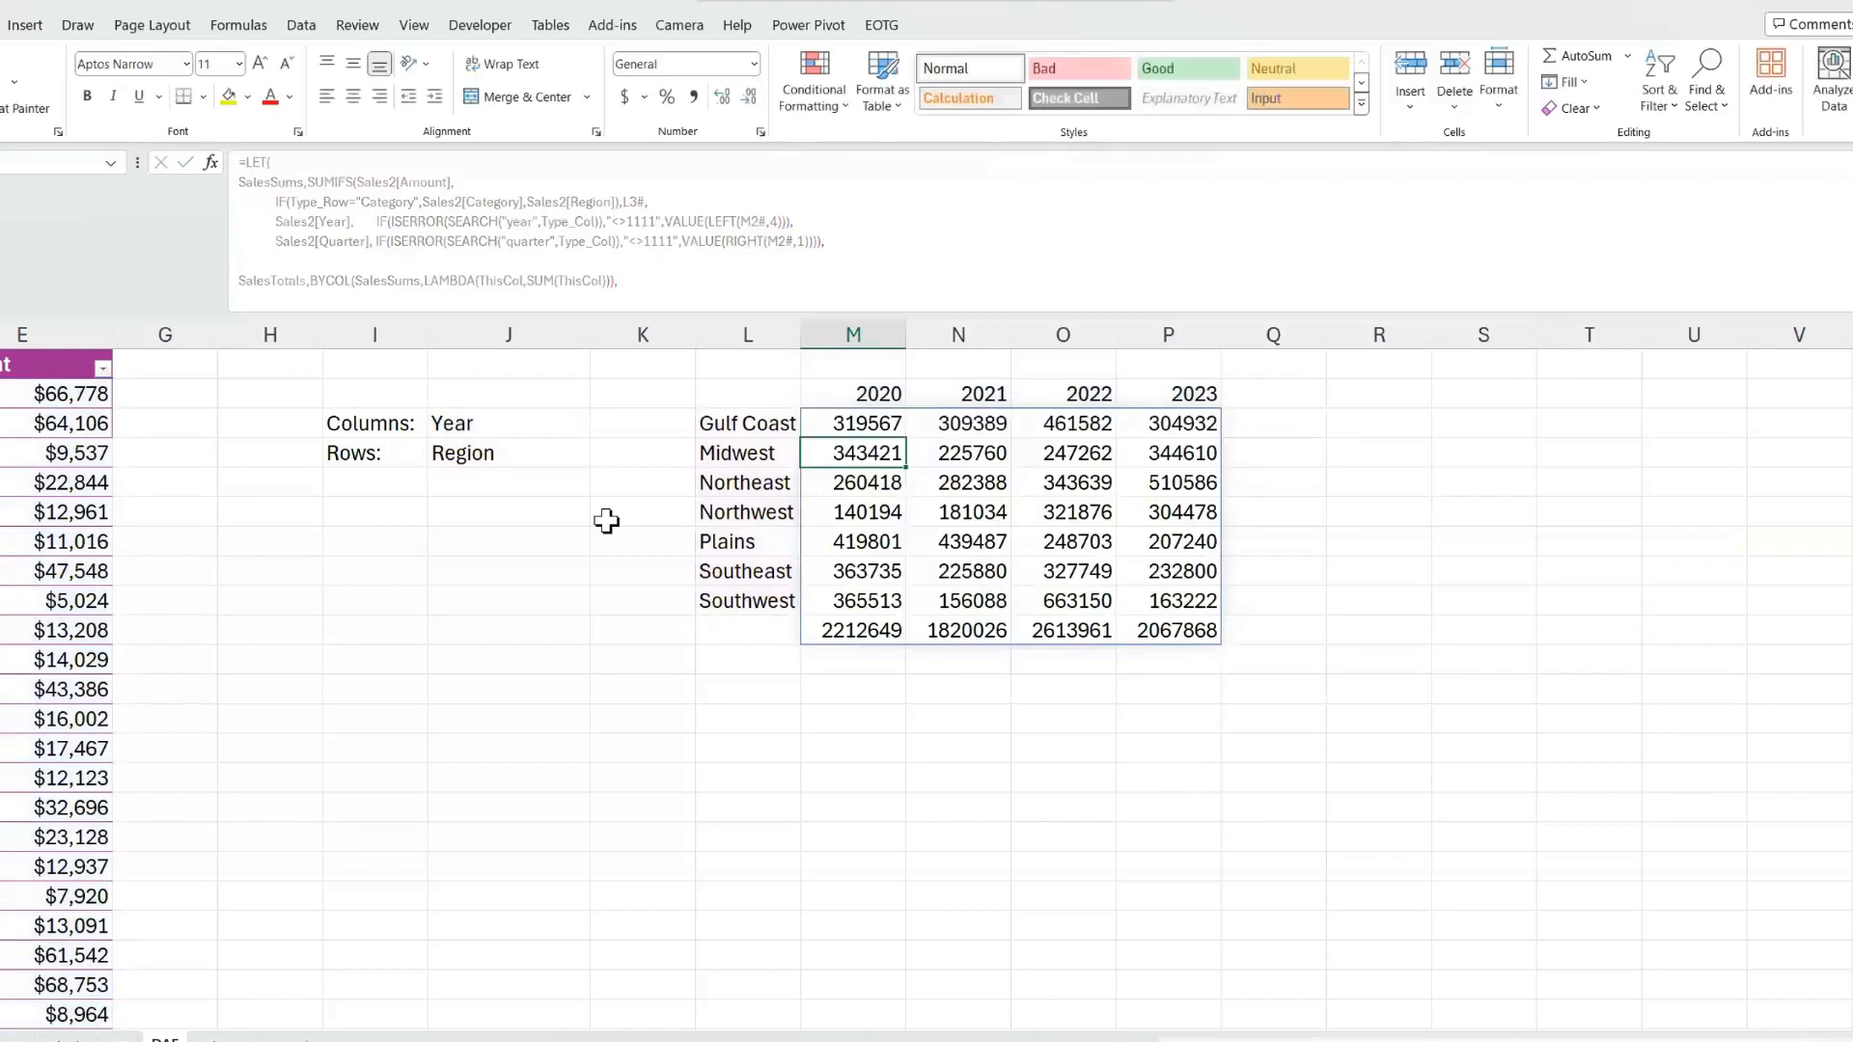
pyautogui.press('Up')
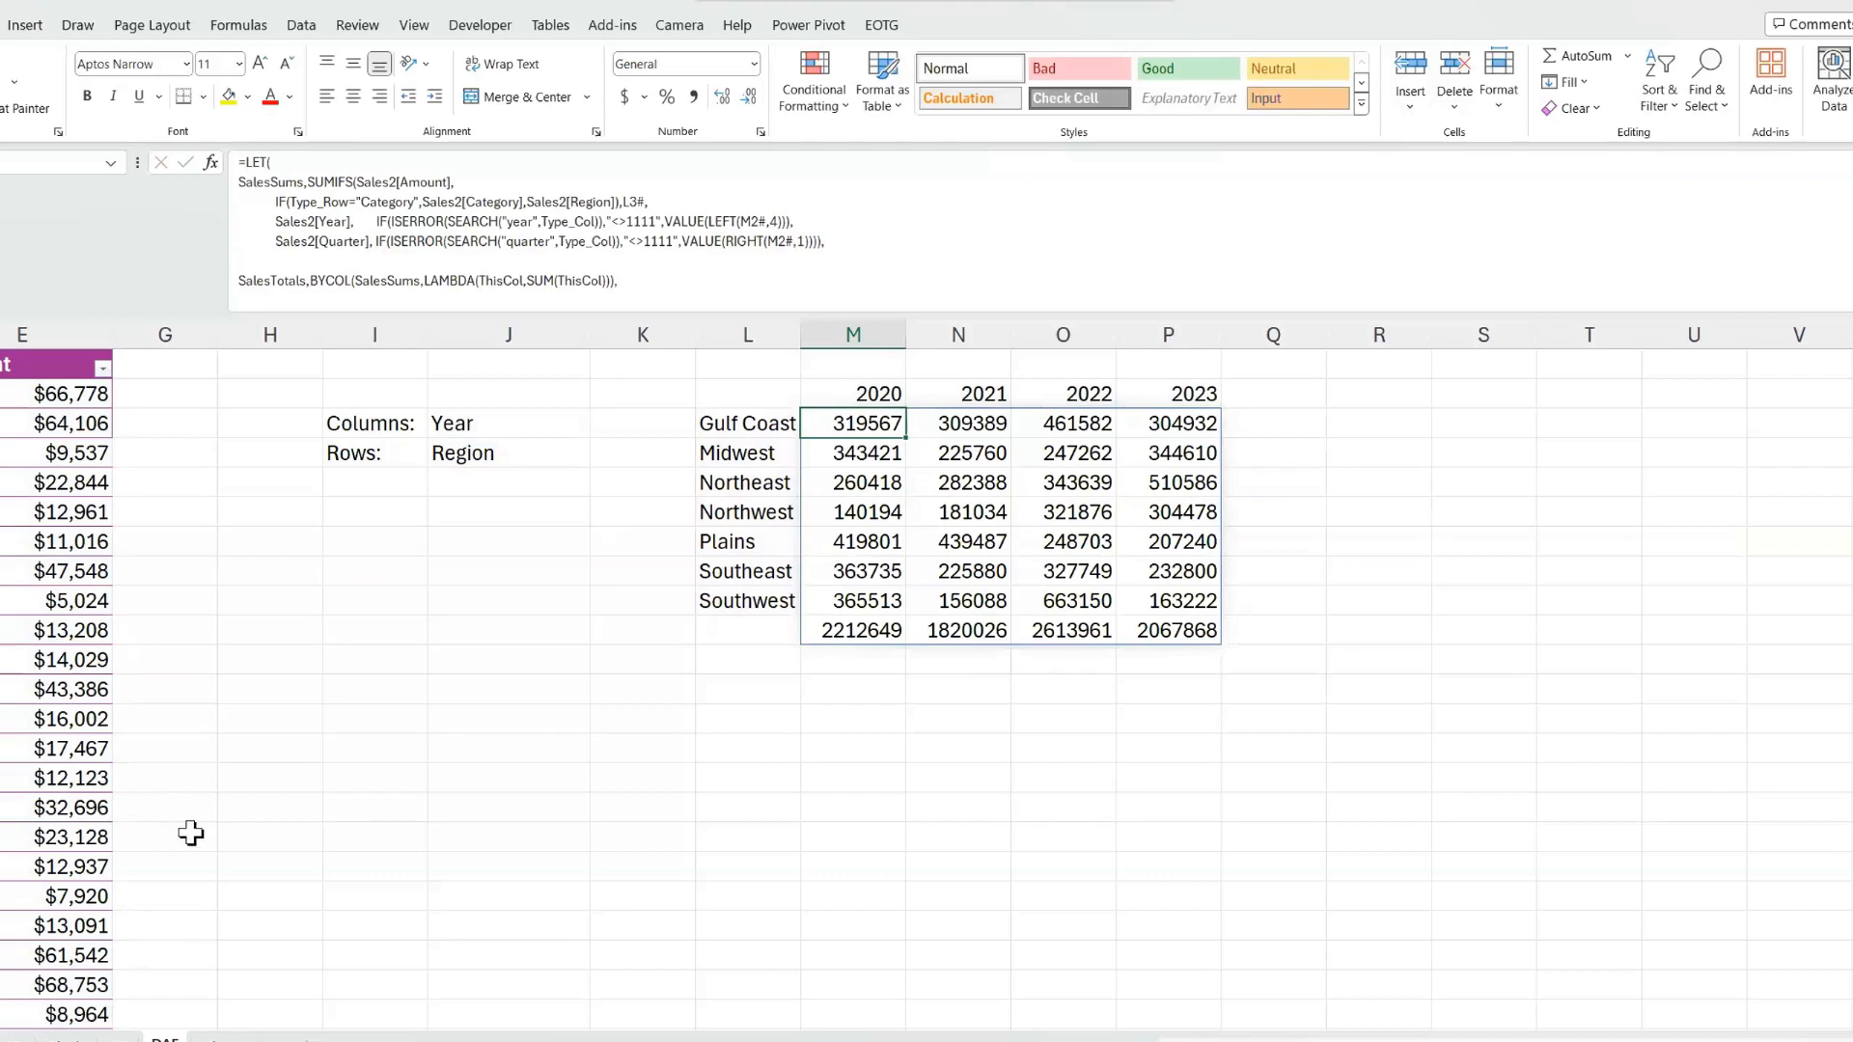
pyautogui.doubleClick(824, 425)
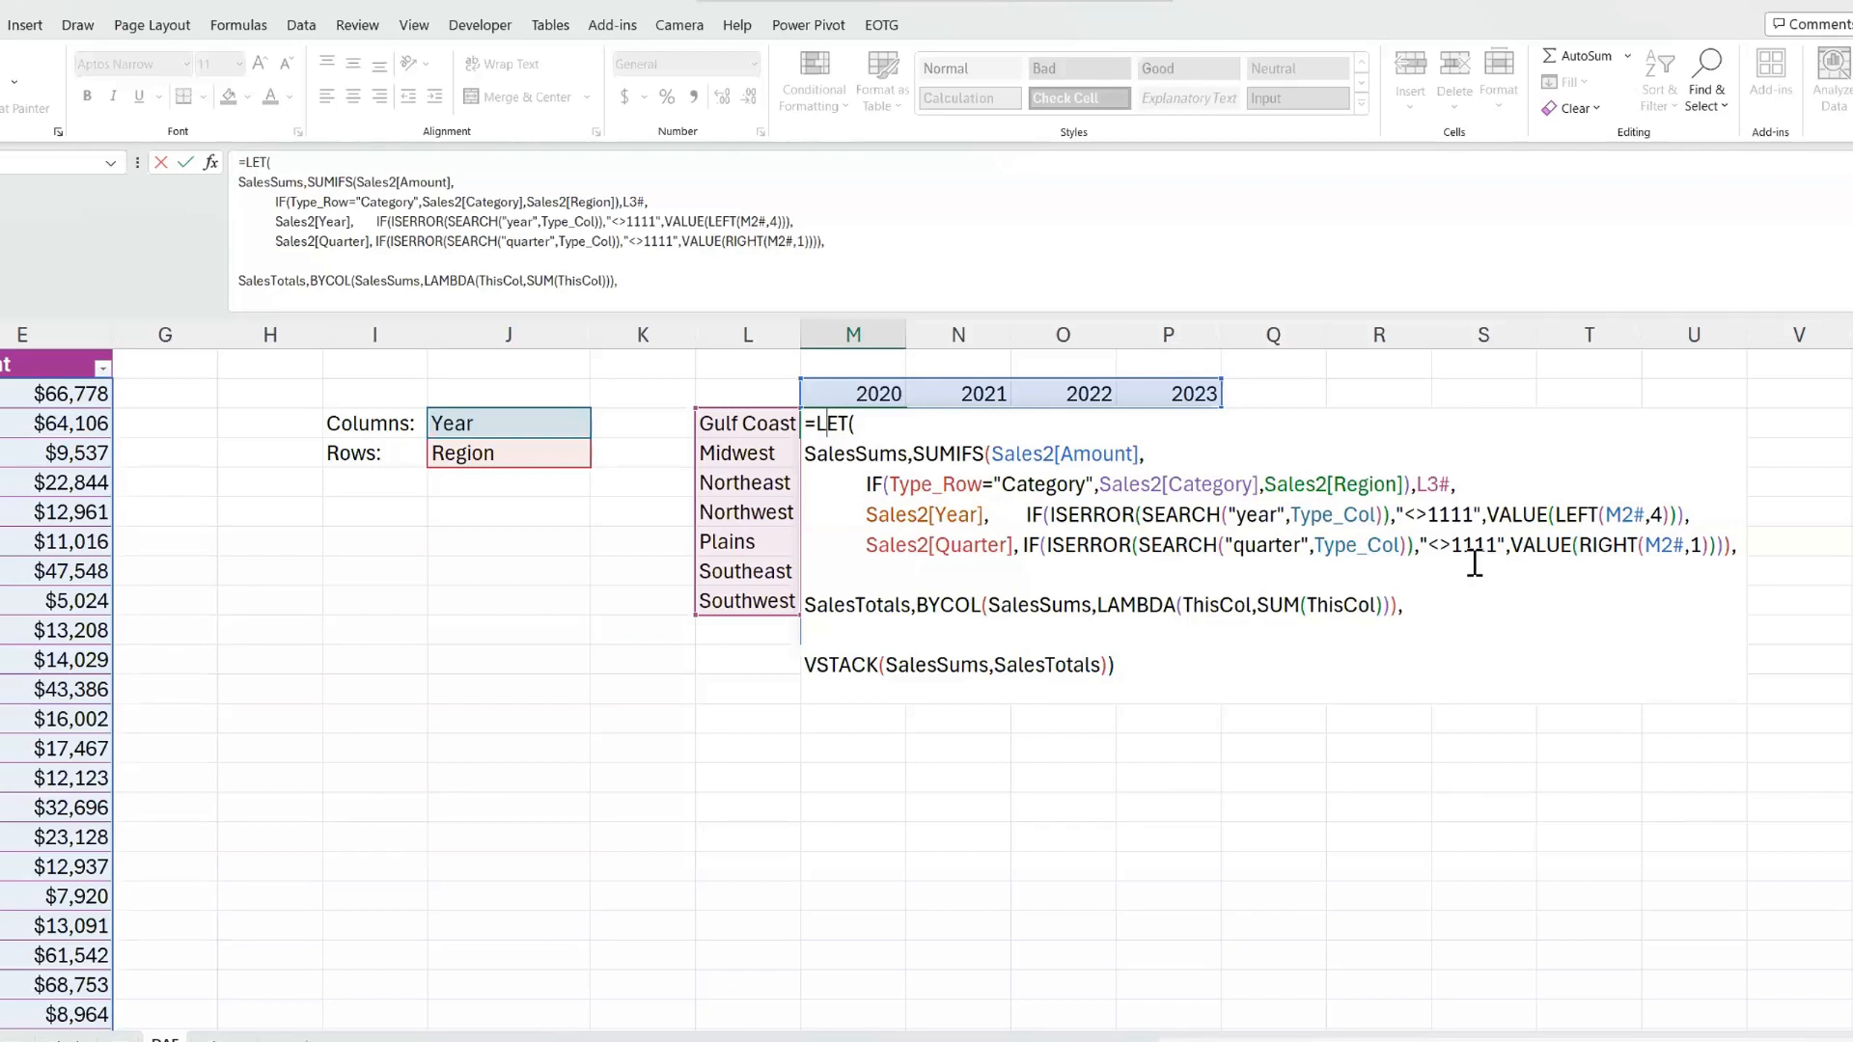
pyautogui.press('Return')
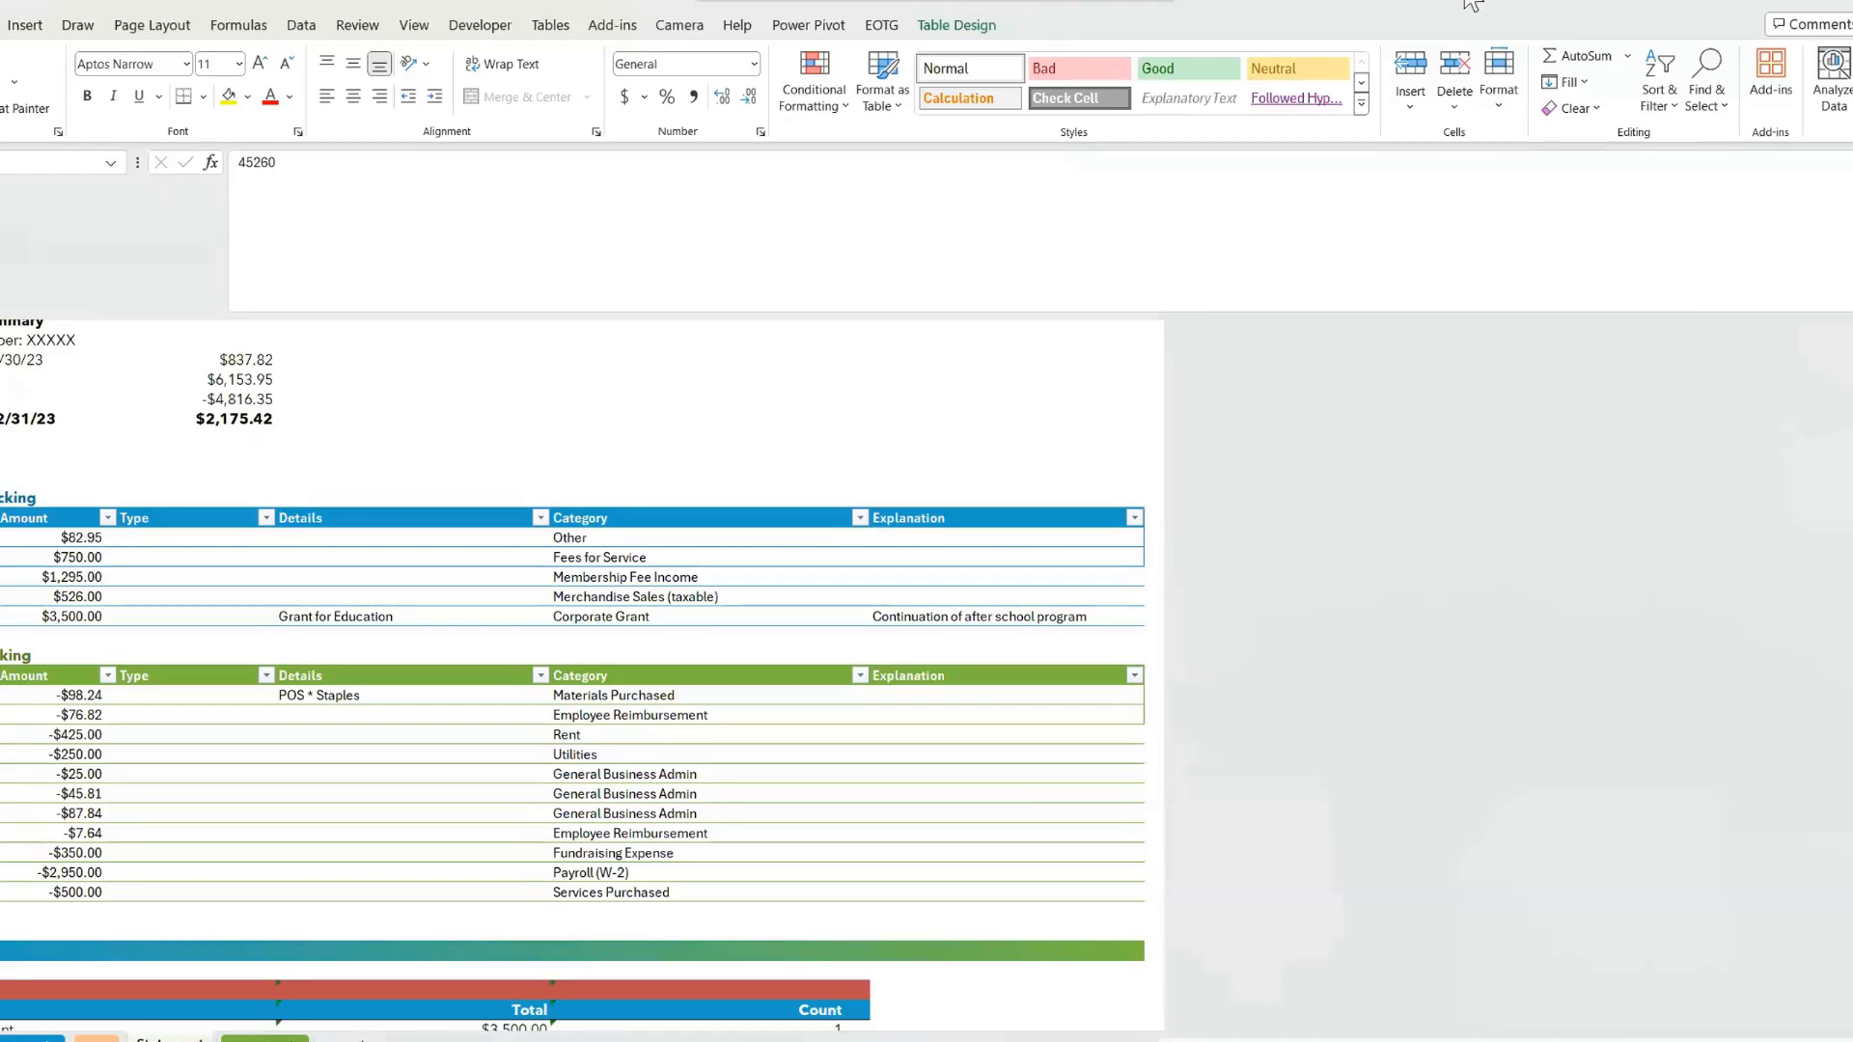
# - Review the Category entries in the statement's two transaction tables and the summary groups below them
pyautogui.scroll(-2, 444, 610)
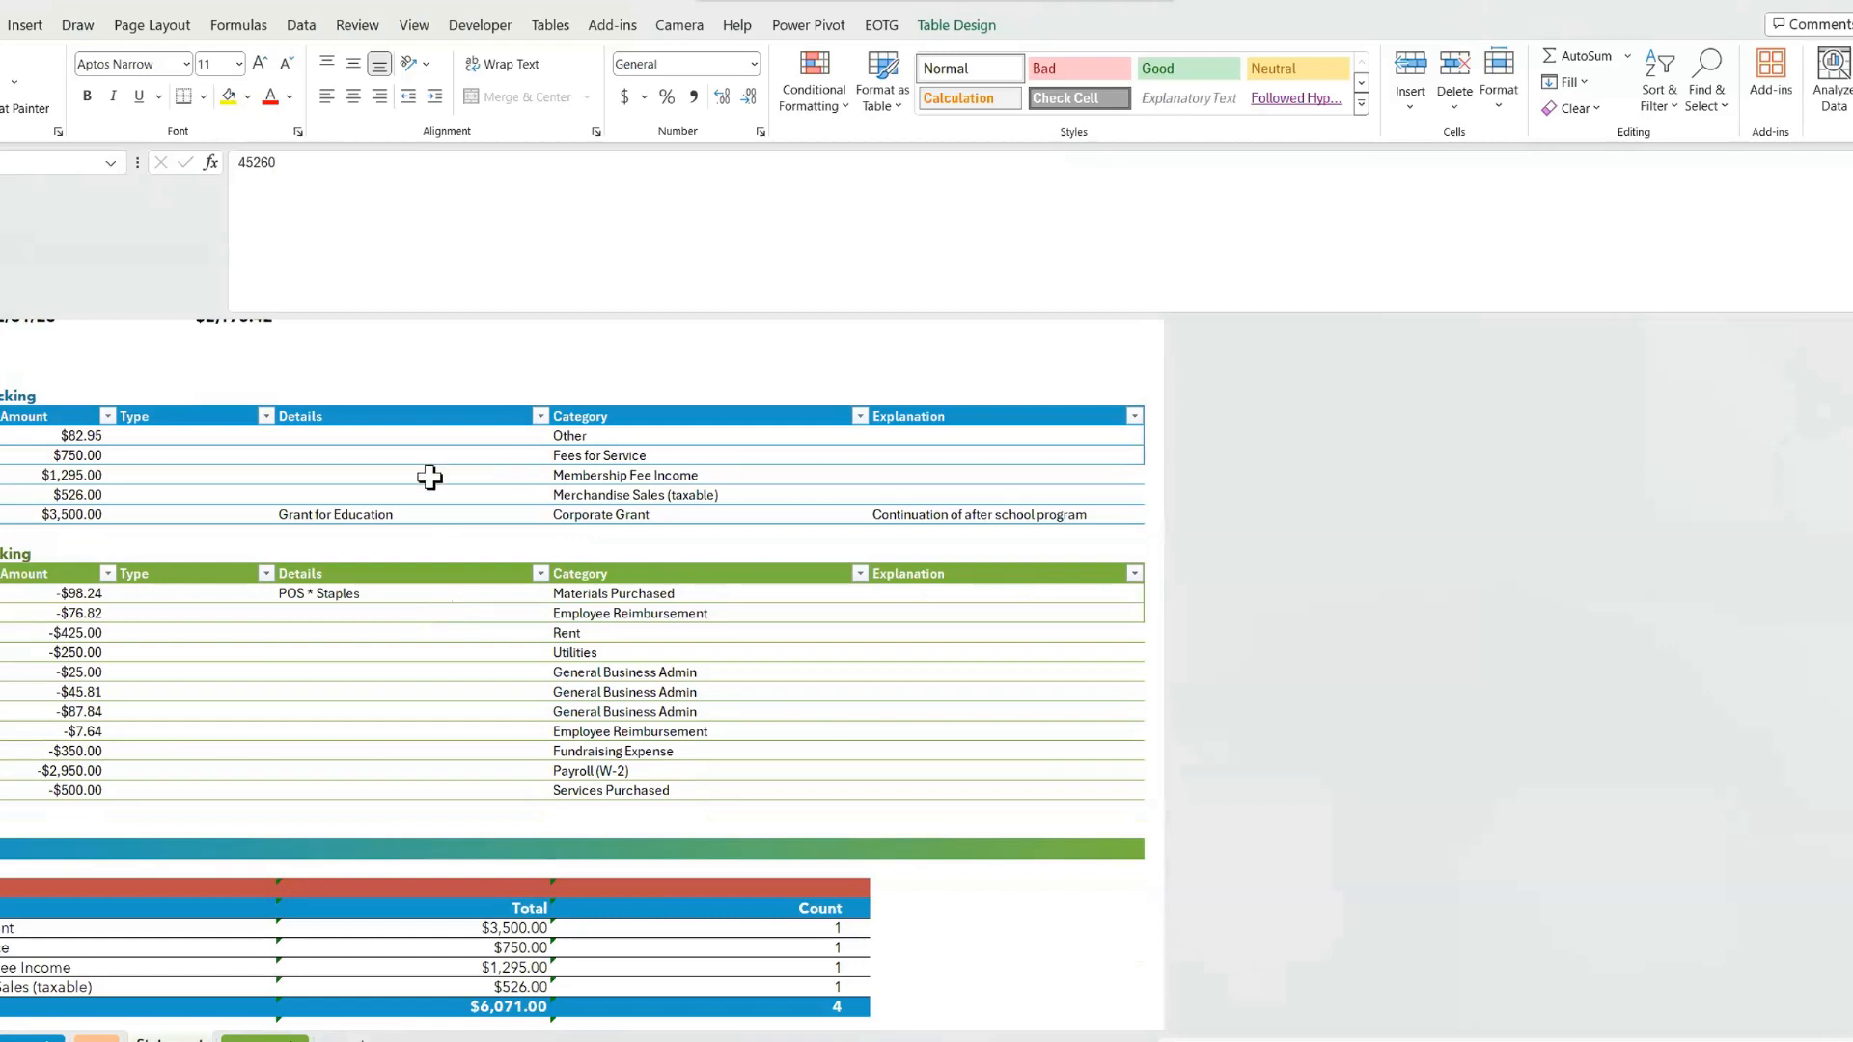
pyautogui.moveTo(612, 439); pyautogui.dragTo(605, 455)
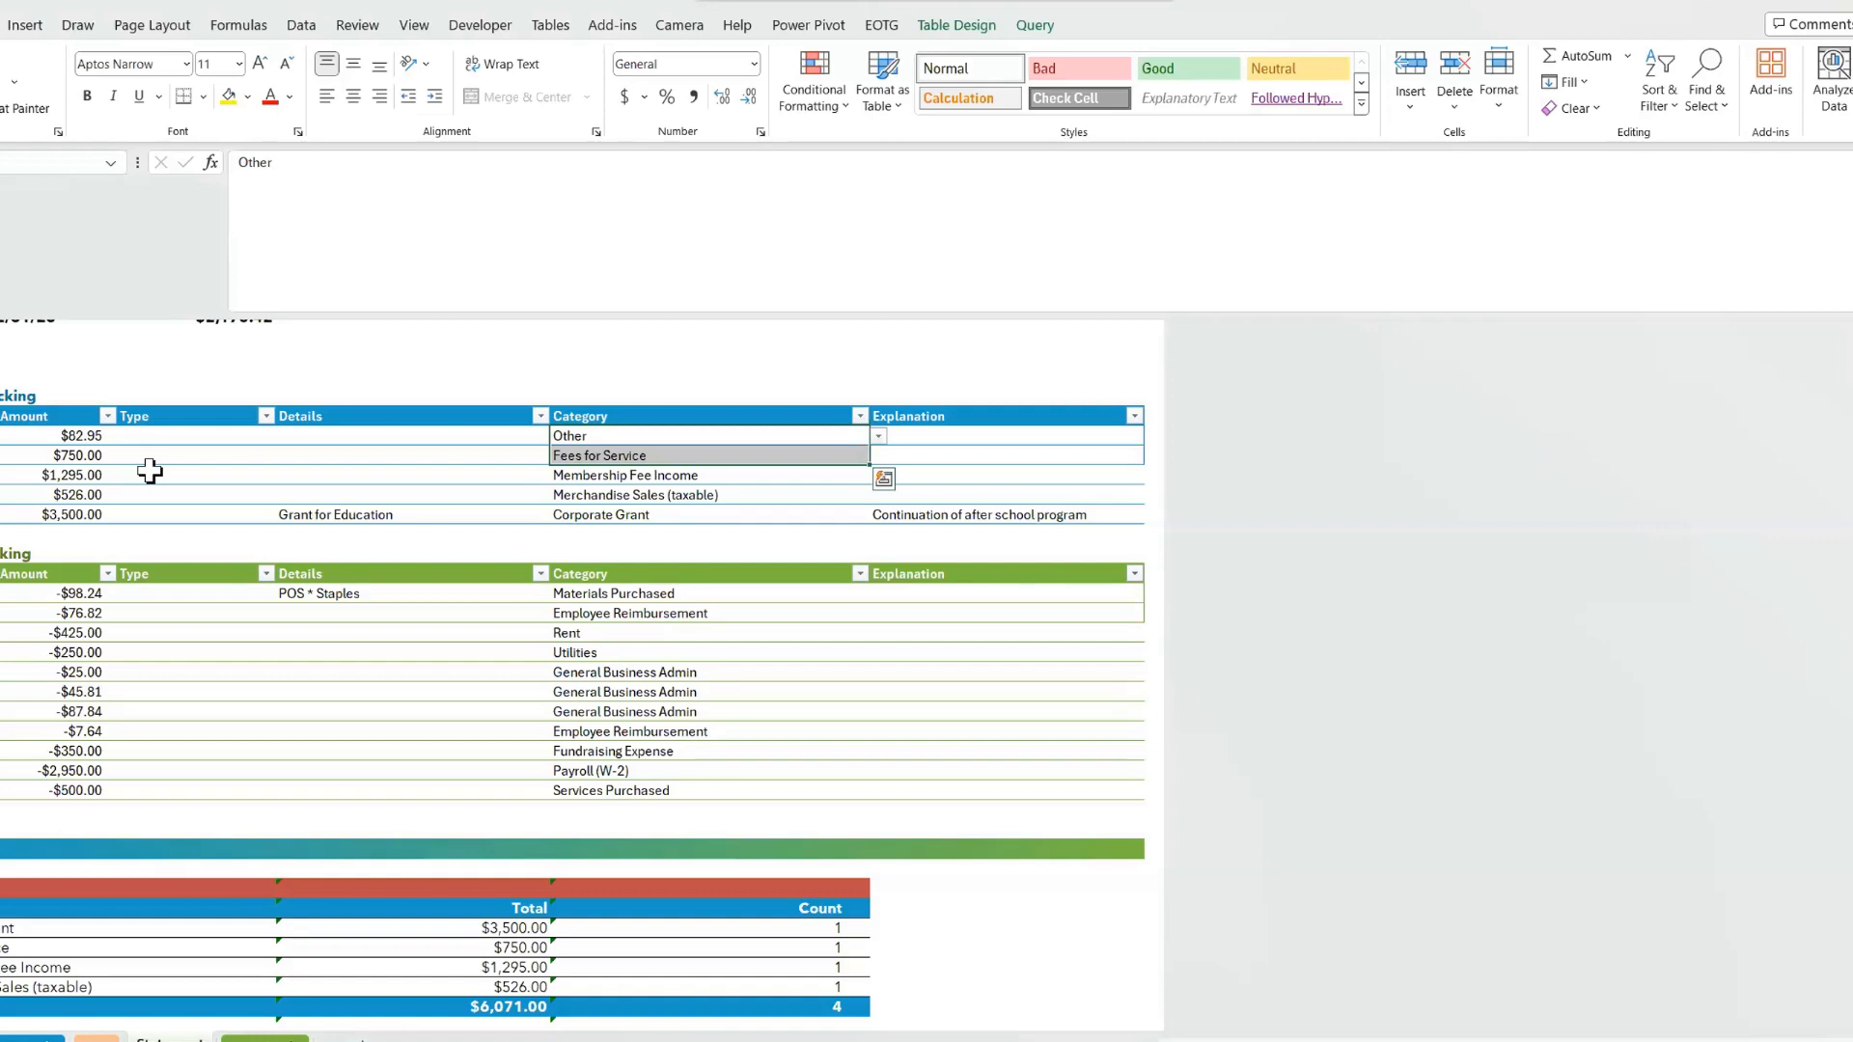
pyautogui.click(600, 435)
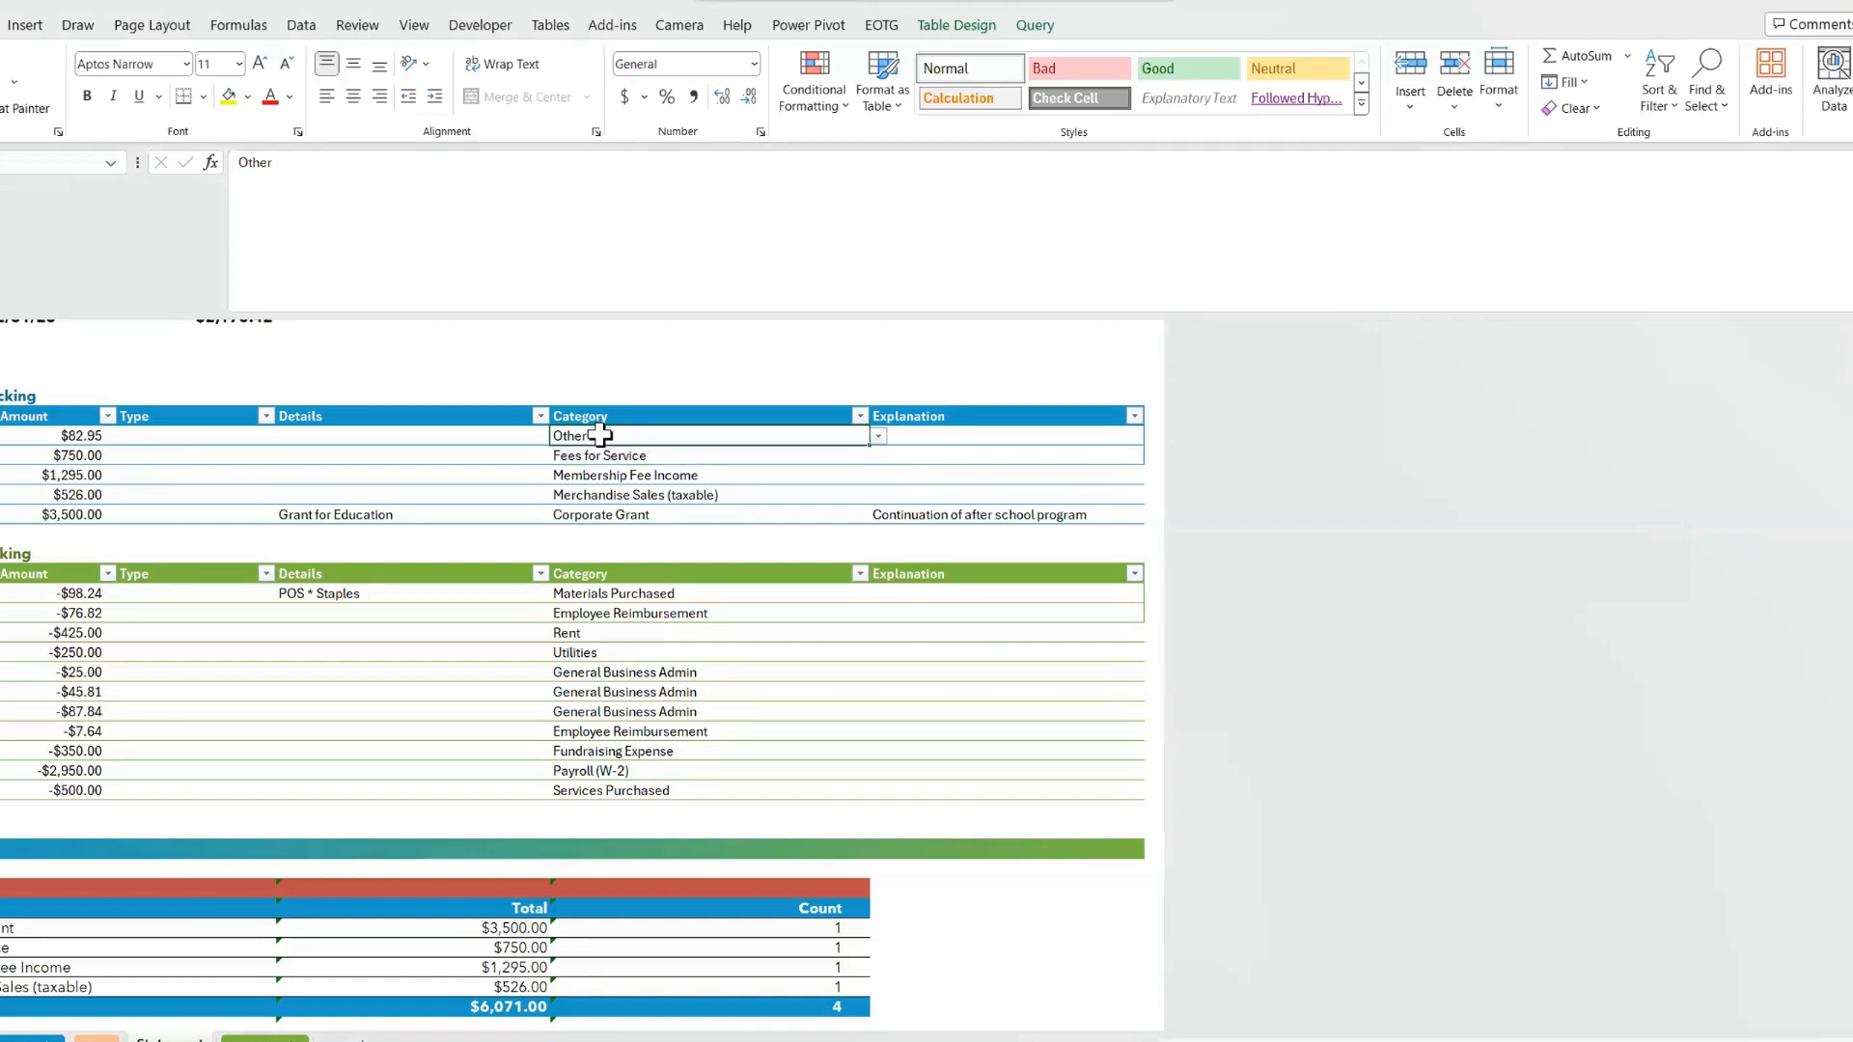
pyautogui.scroll(-3, 720, 475)
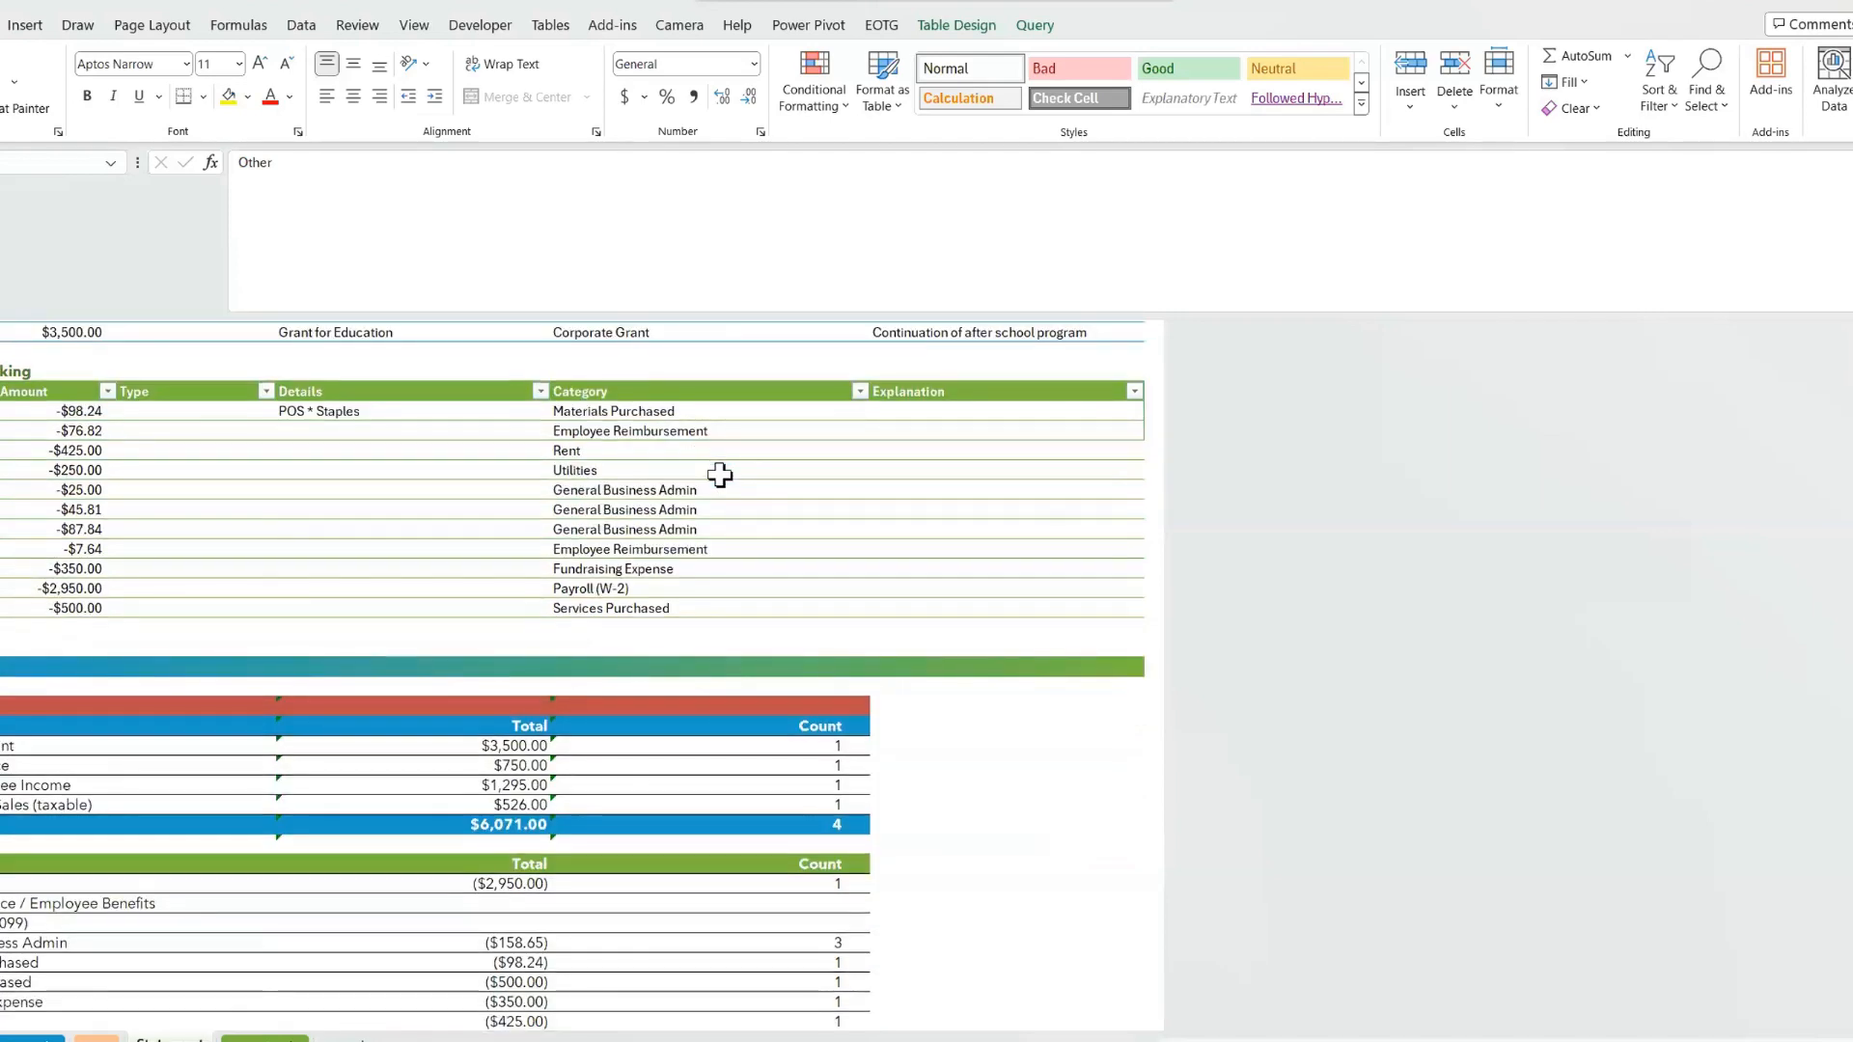
pyautogui.scroll(-4, 720, 475)
pyautogui.hscroll(-1, 720, 476)
pyautogui.hscroll(1, 720, 476)
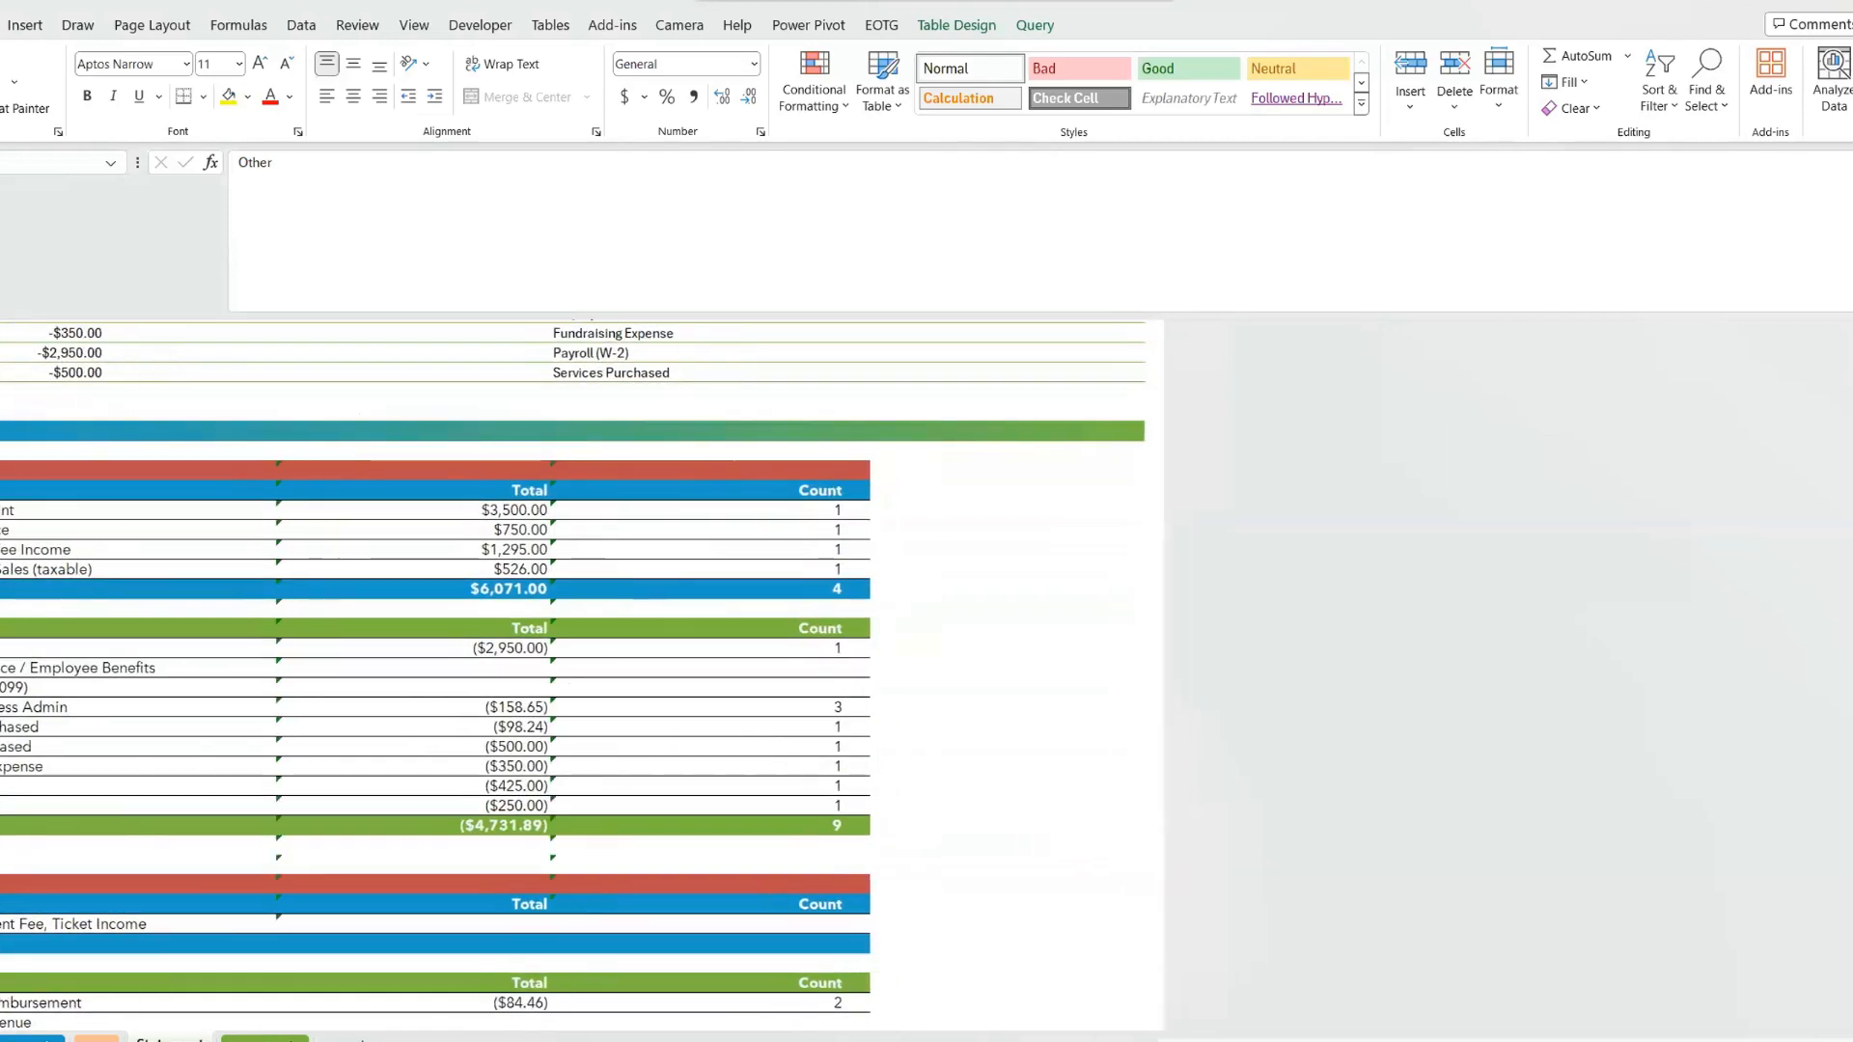
# - Select the summary report's formula cell and enlarge the formula area to read its LET and VSTACK definitions
pyautogui.click(3, 471)
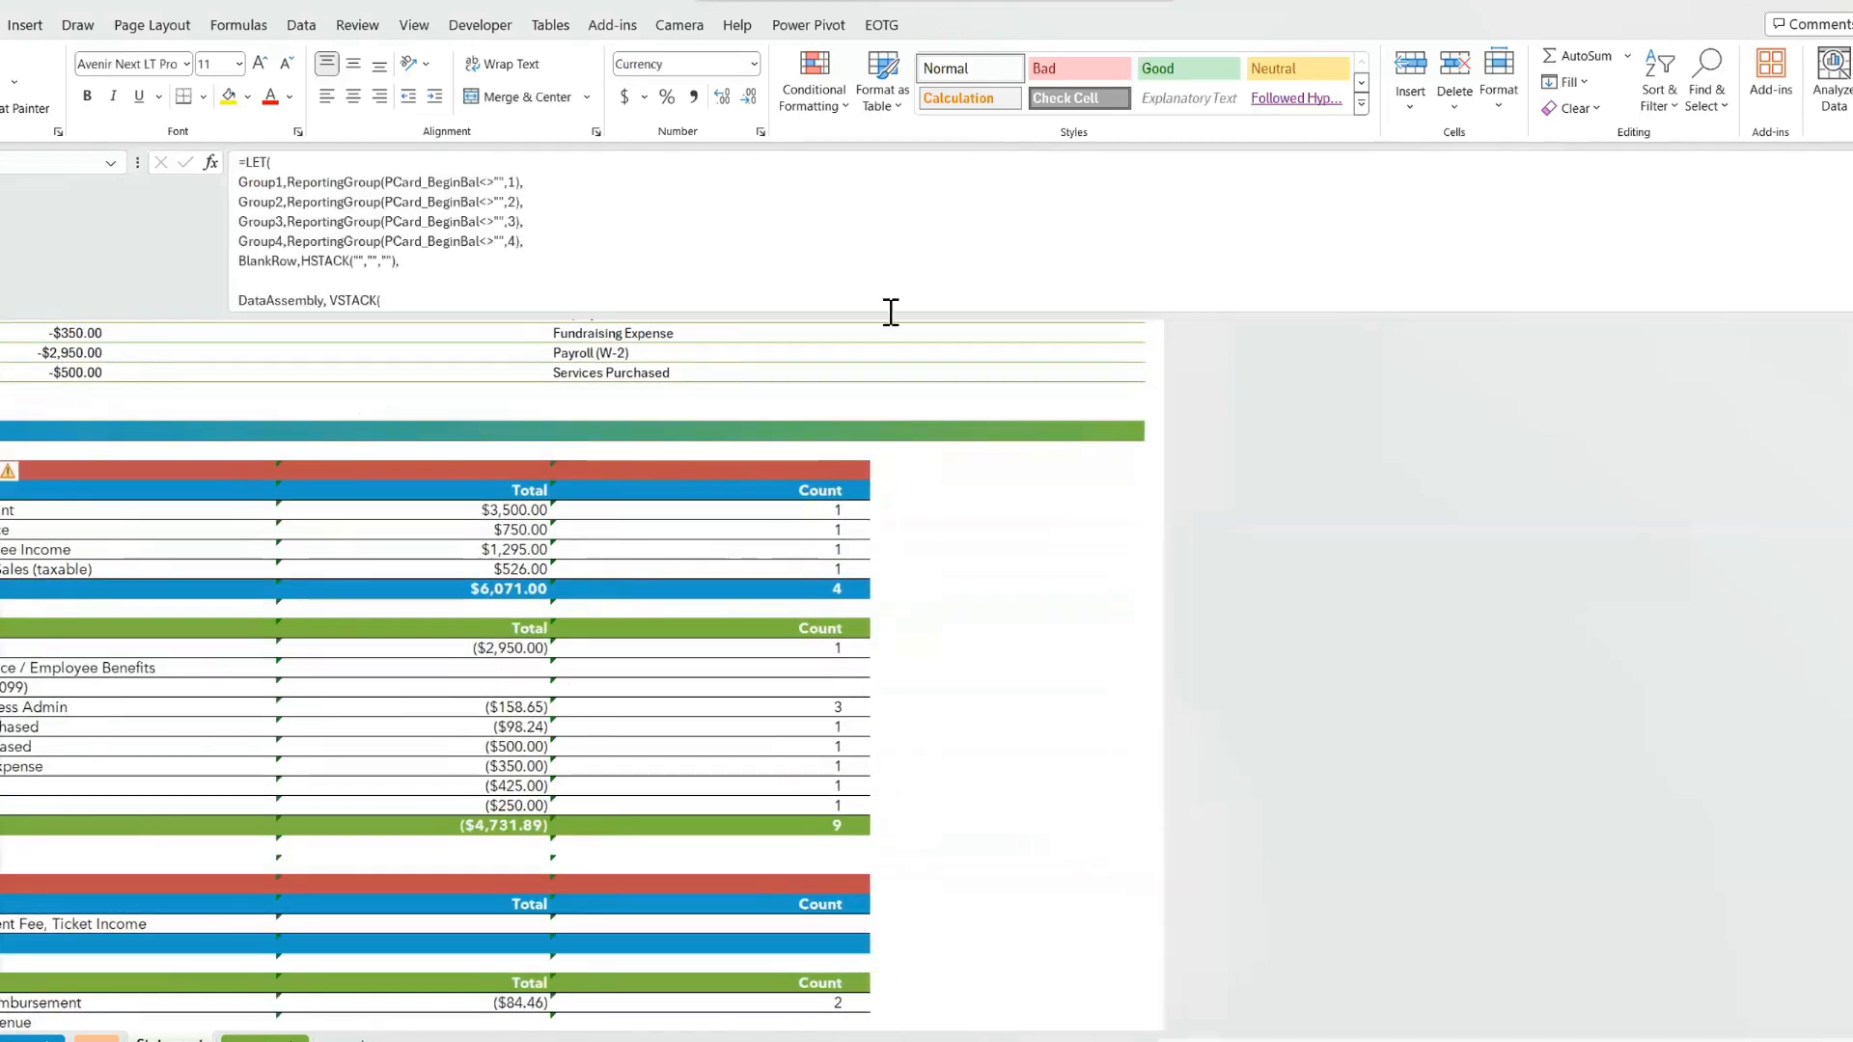
pyautogui.moveTo(873, 315); pyautogui.dragTo(878, 371)
pyautogui.scroll(-6, 691, 745)
pyautogui.scroll(3, 691, 744)
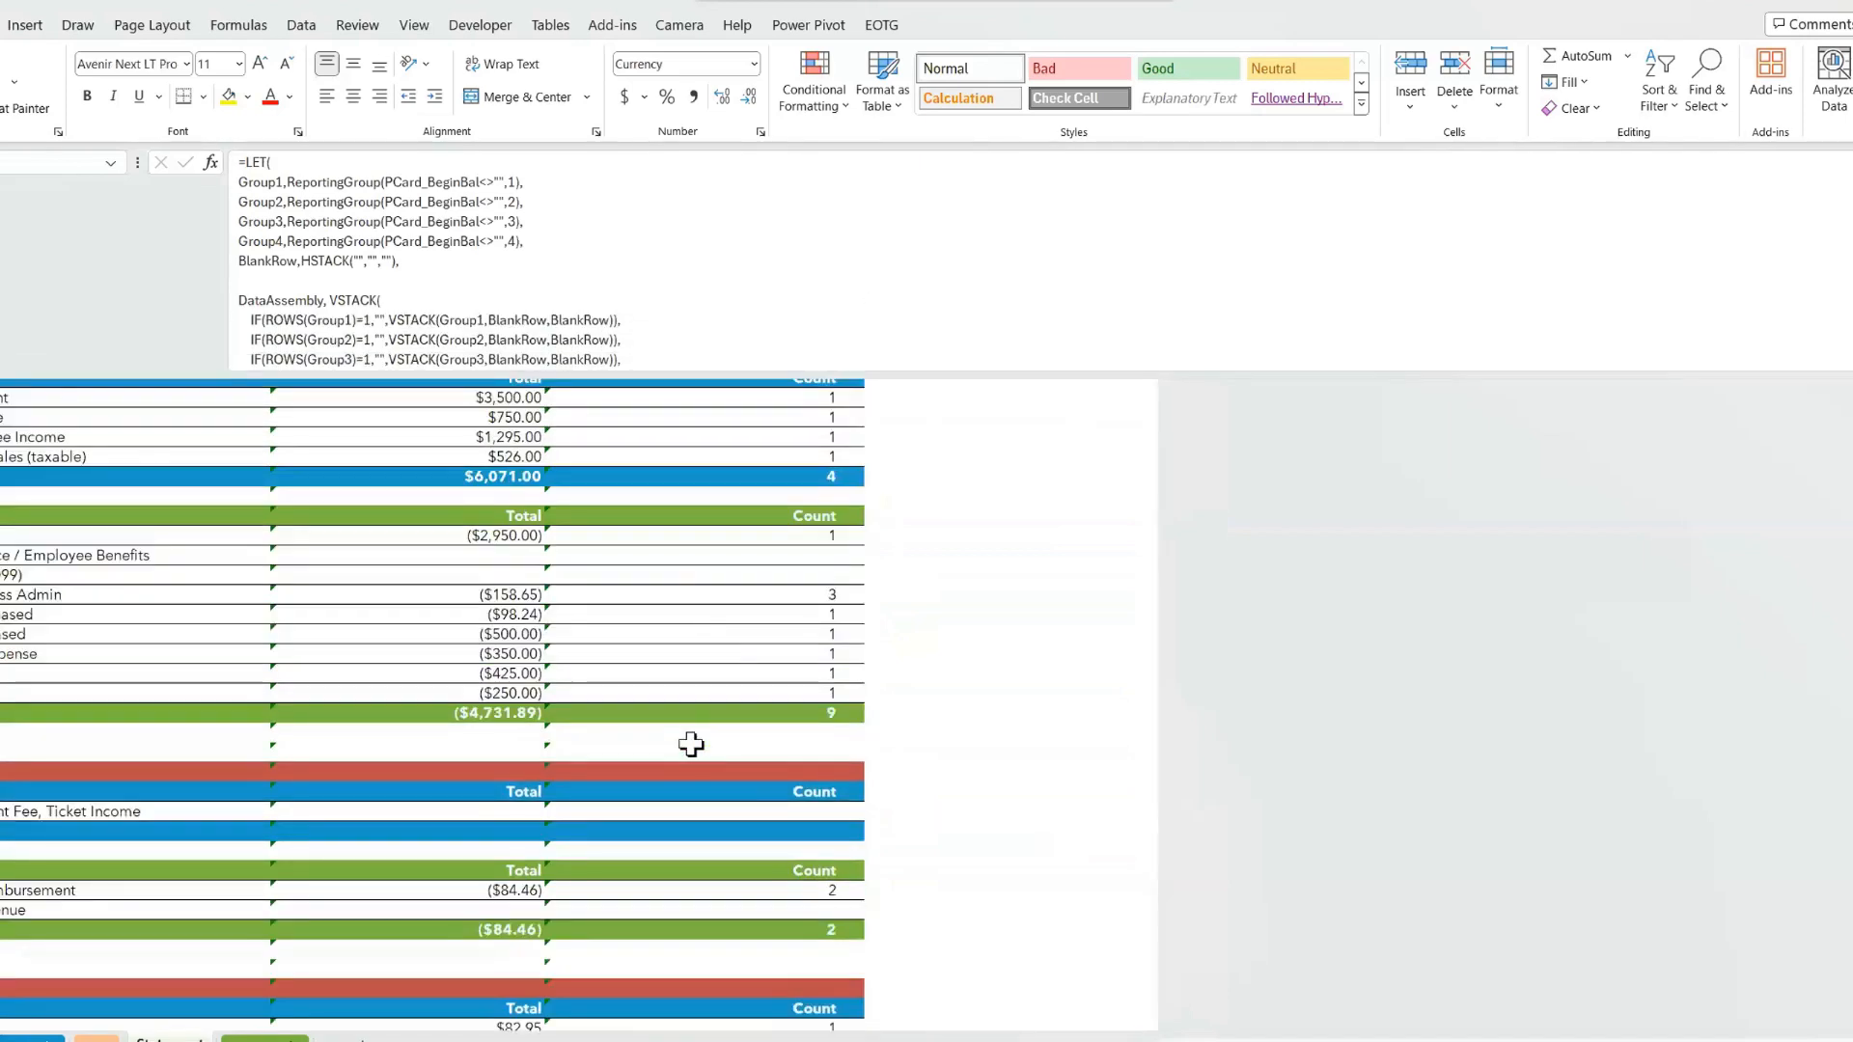
pyautogui.scroll(2, 691, 744)
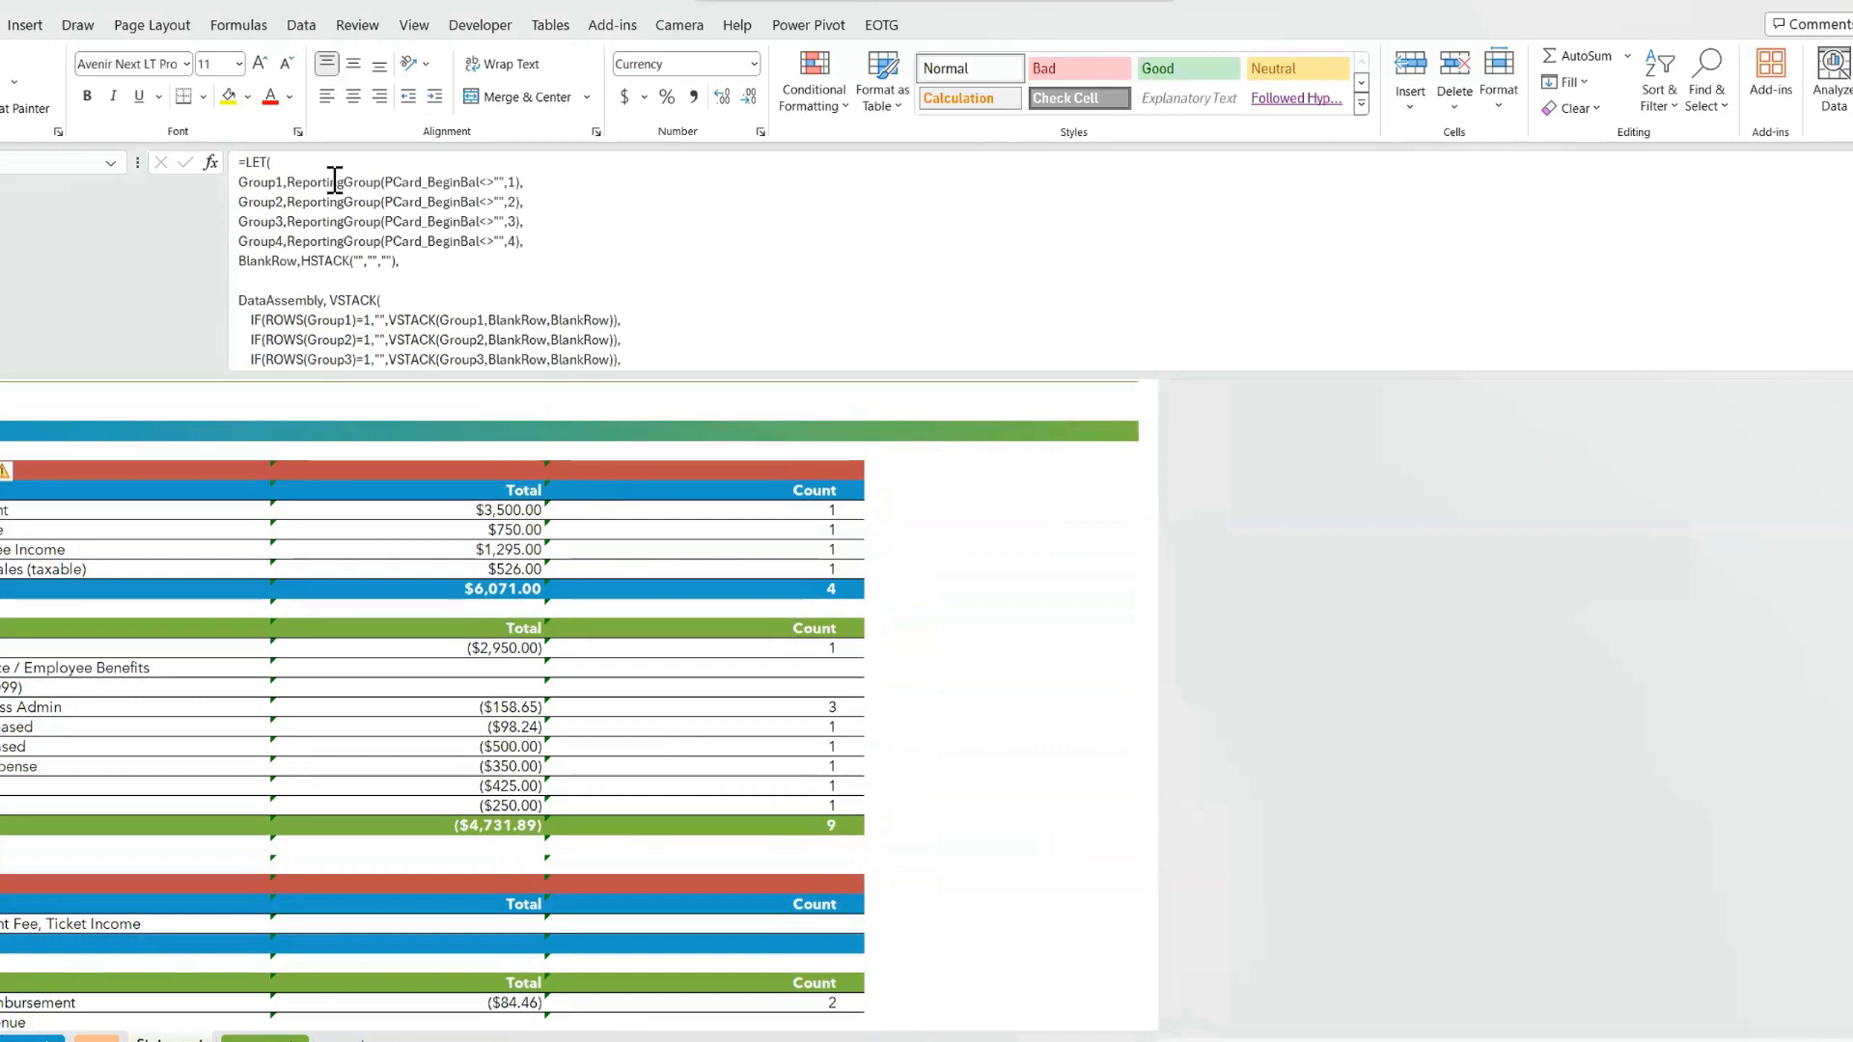
# - Highlight the ReportingGroup function in the Group1 definition, leave the formula unedited, and compare the transaction tables with the summary
pyautogui.moveTo(286, 182); pyautogui.dragTo(382, 182)
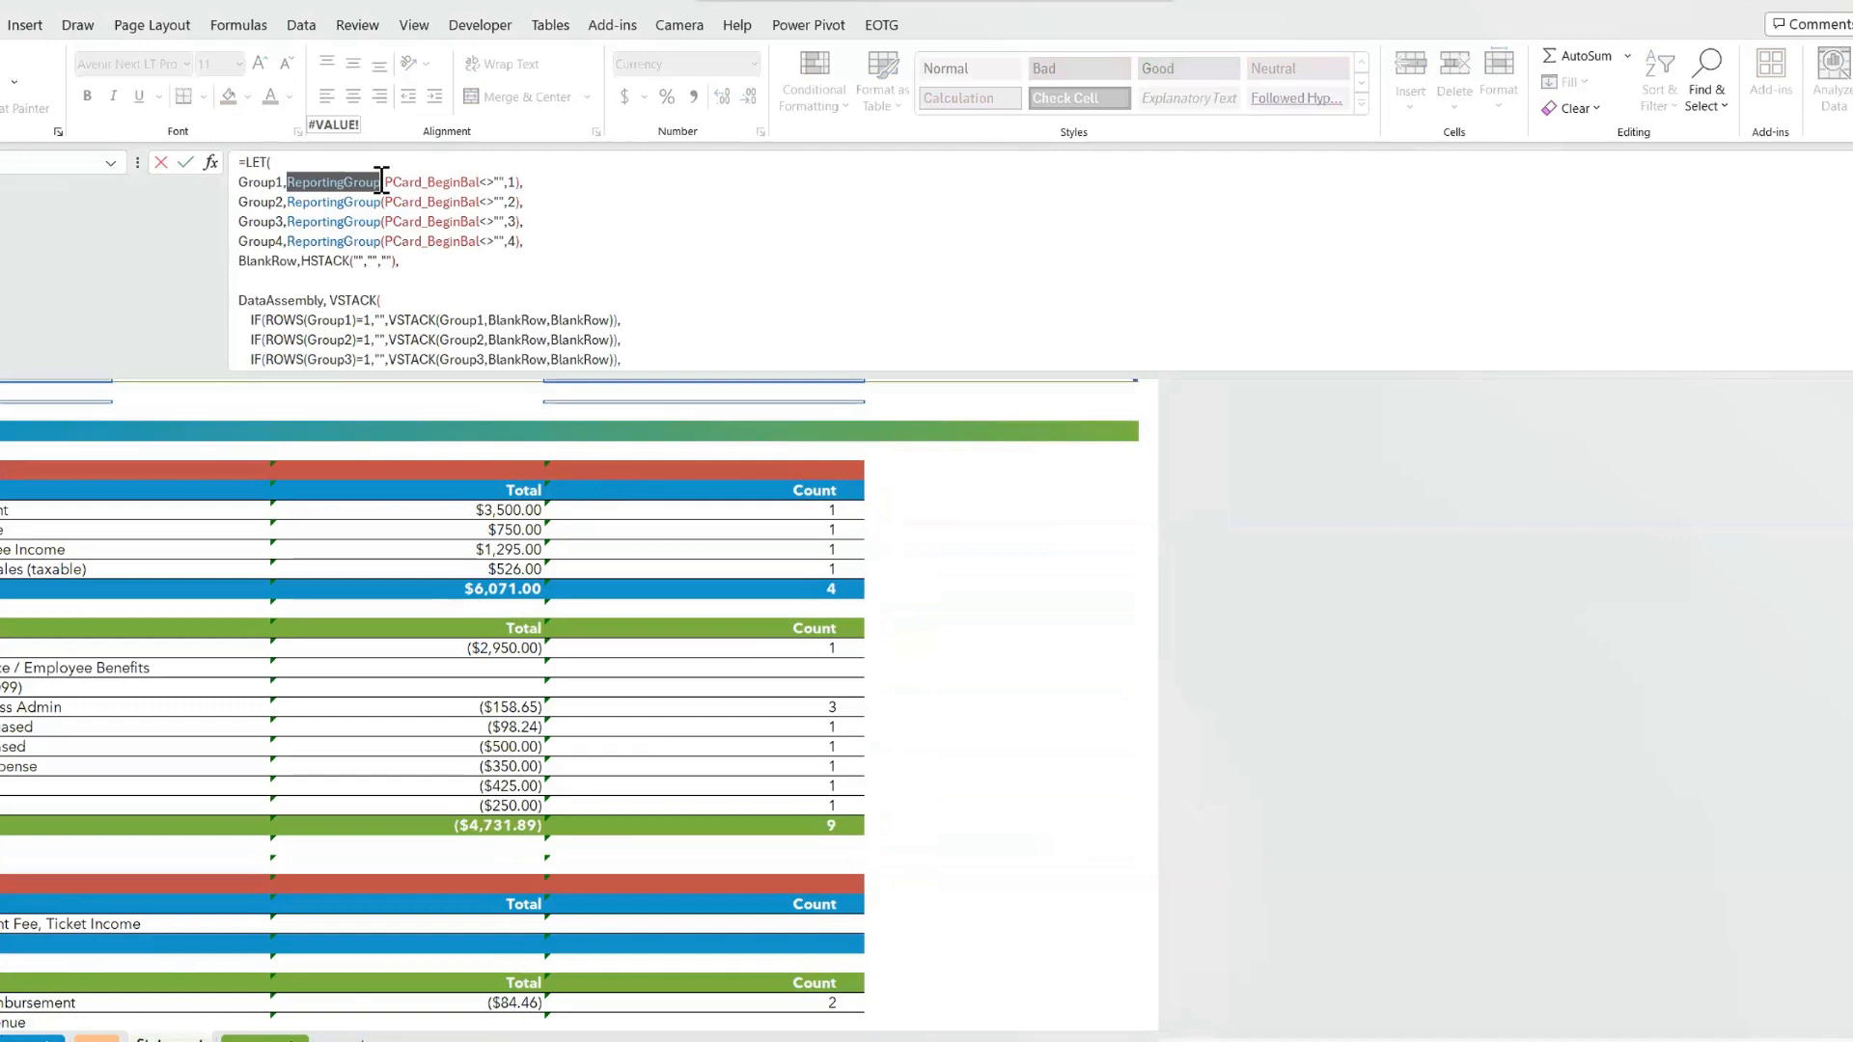
pyautogui.press('Escape')
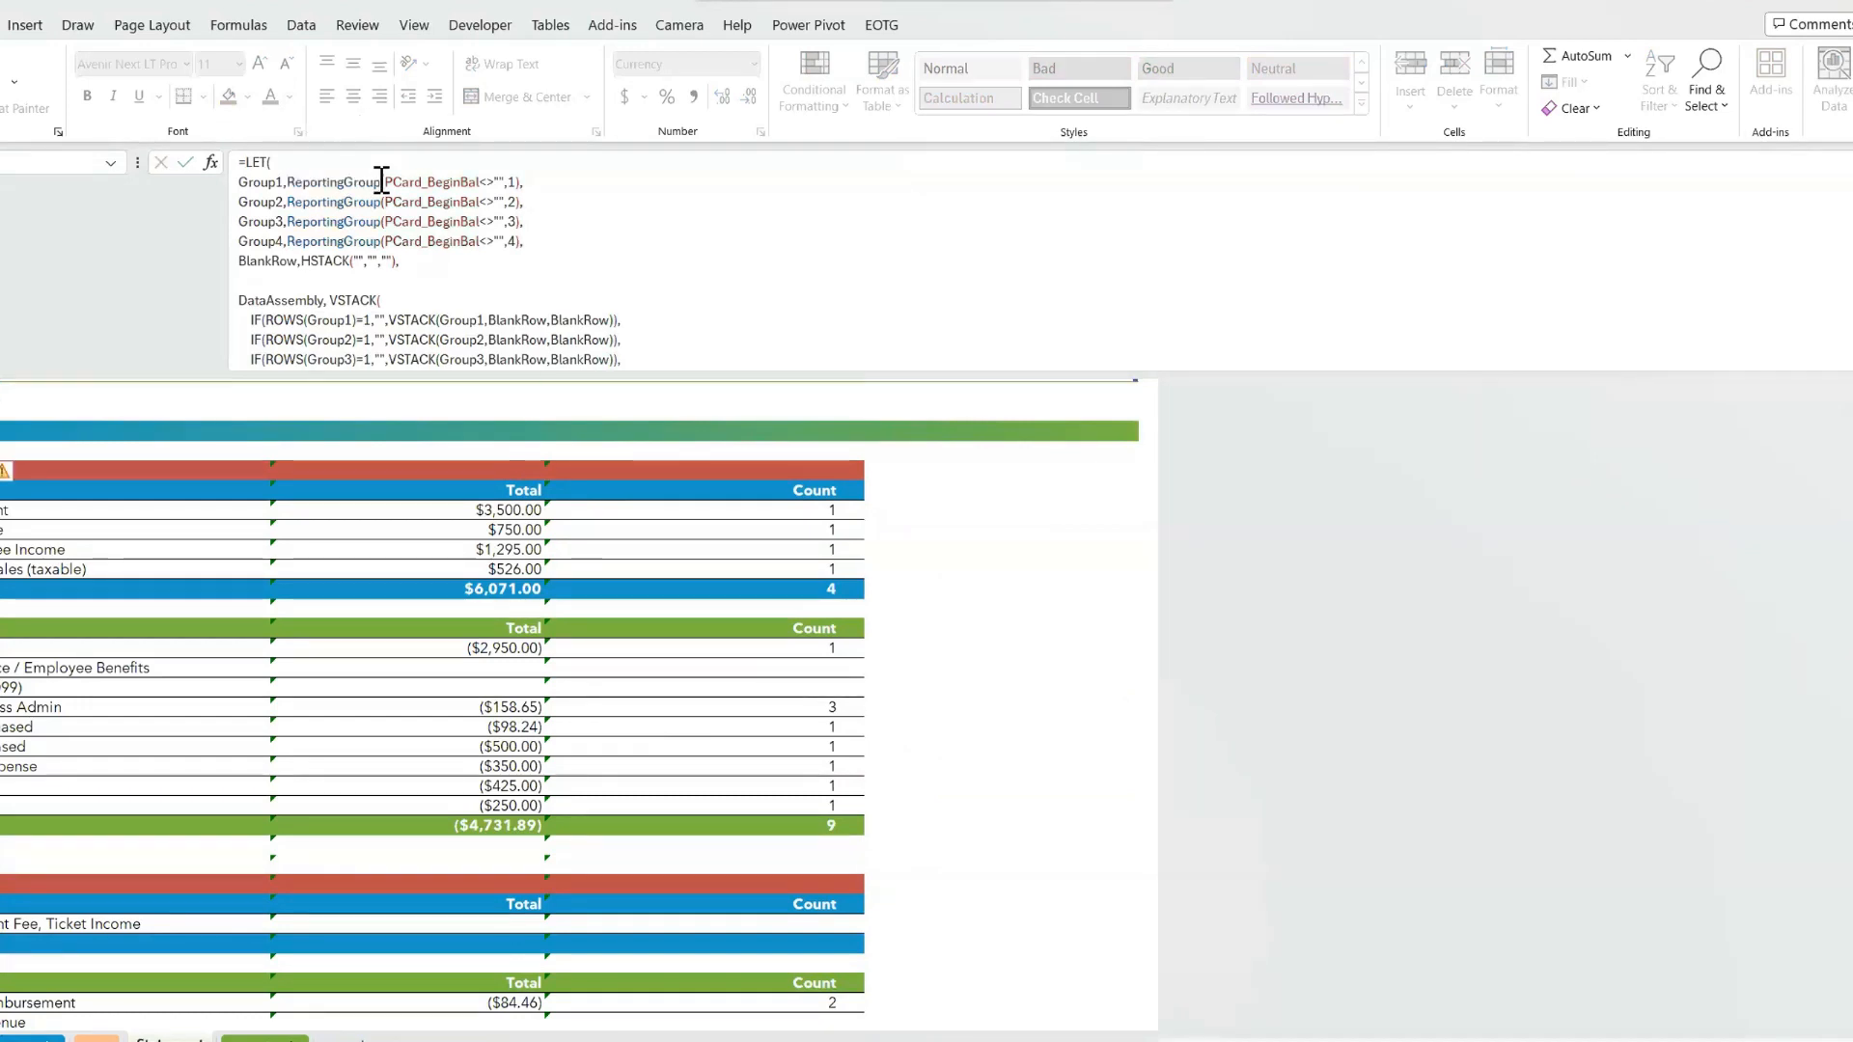
pyautogui.scroll(5, 603, 709)
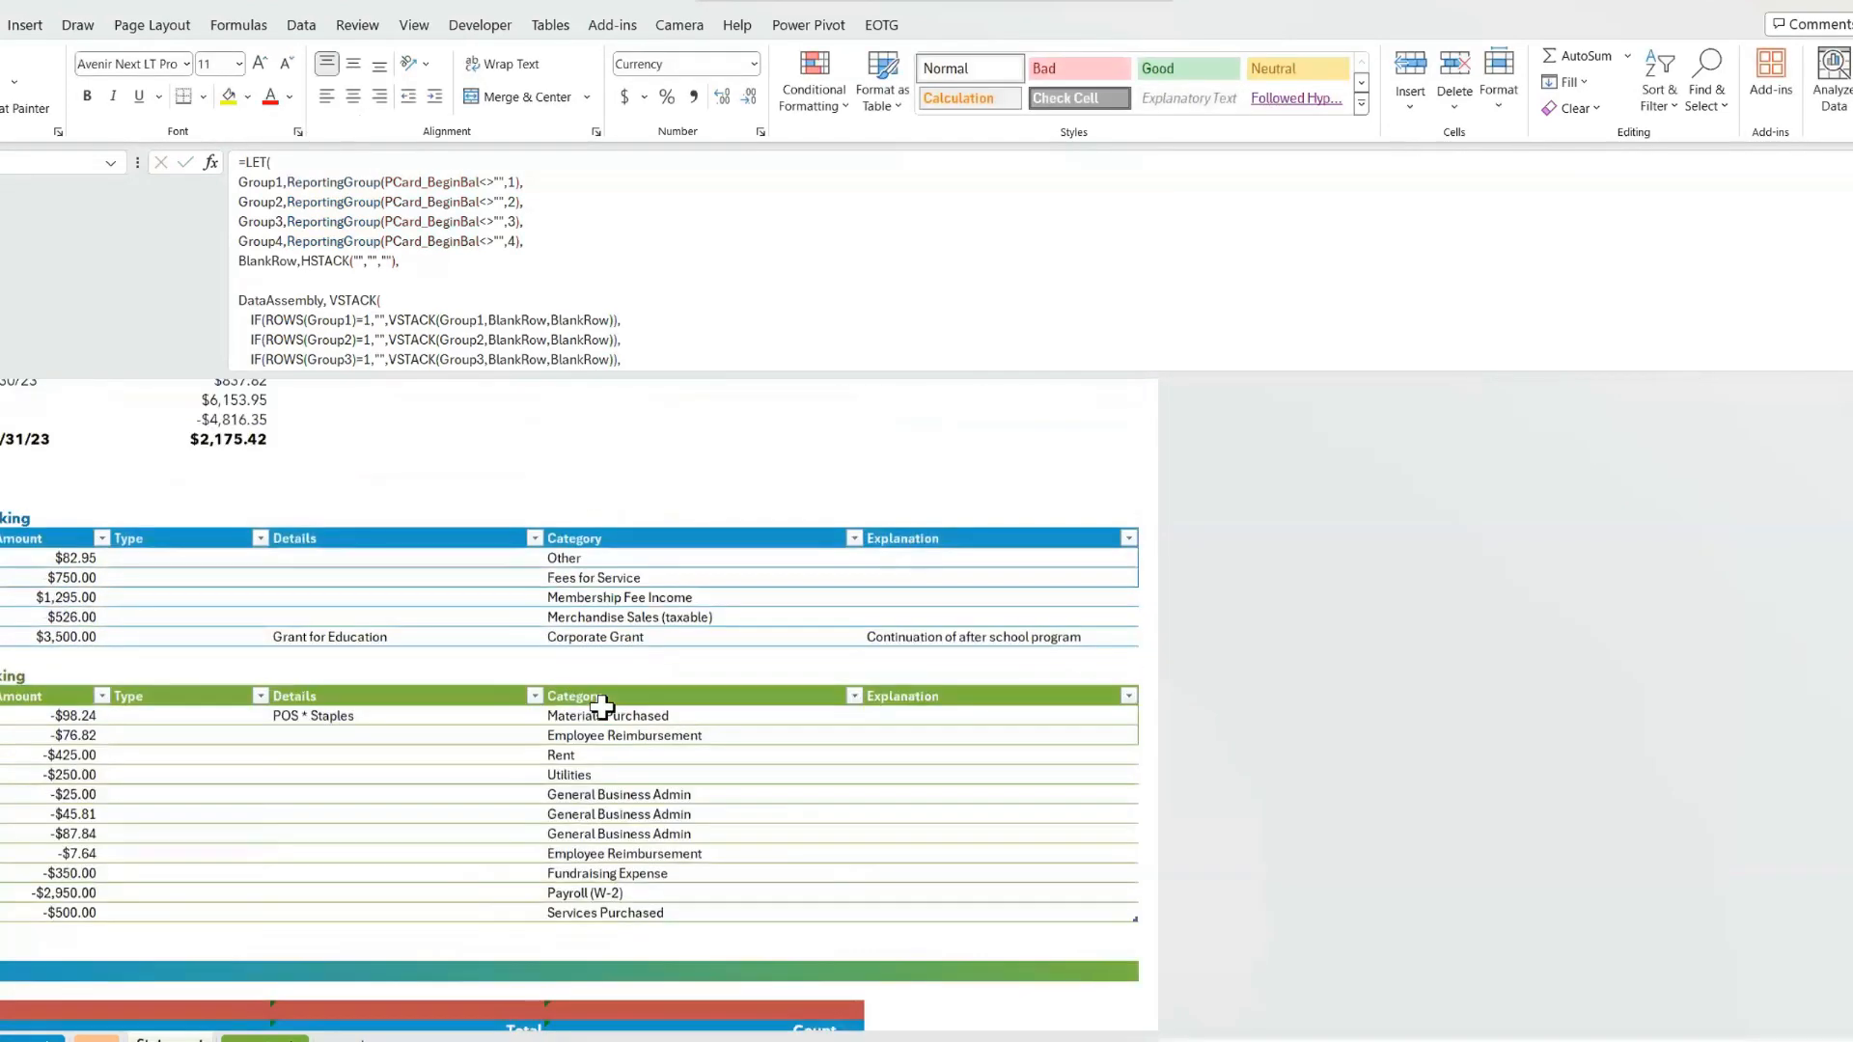
pyautogui.scroll(-3, 599, 695)
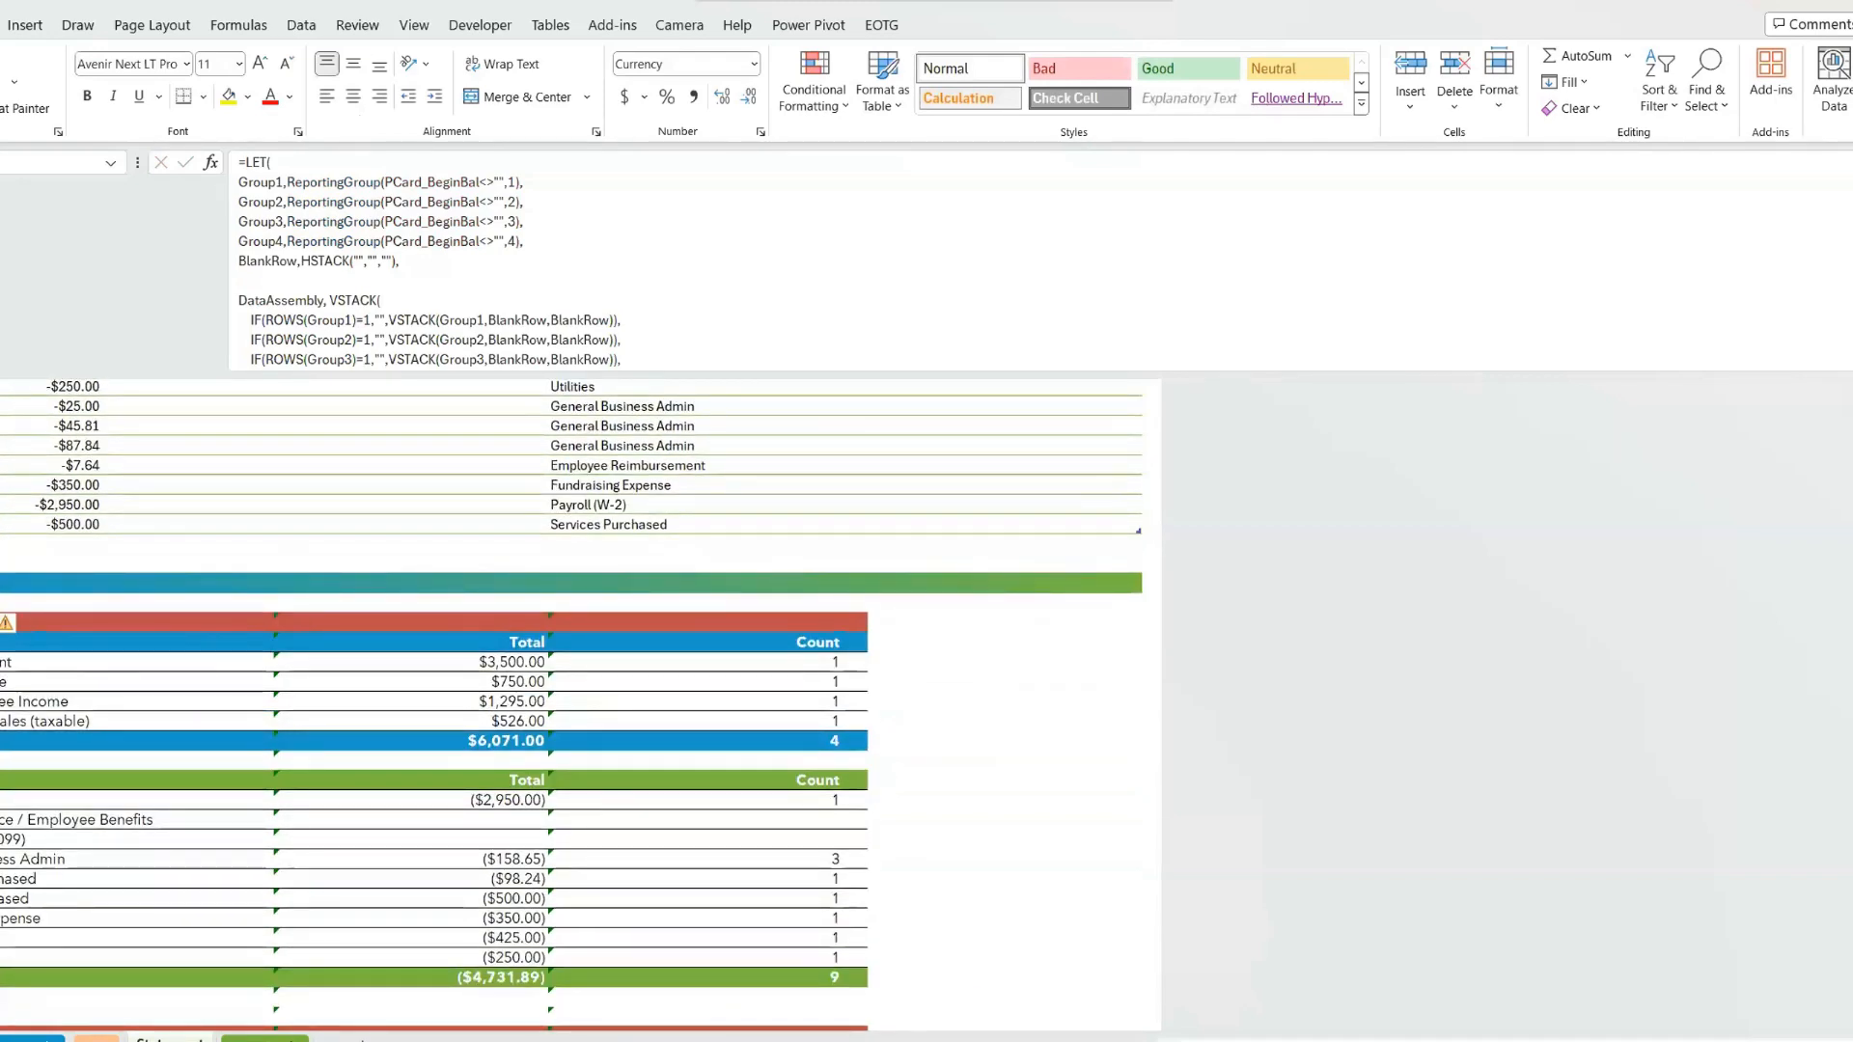
# - Shrink the formula area to one line and open ReportingGroup's definition in the Excel Labs Advanced formula environment
pyautogui.moveTo(2, 641); pyautogui.dragTo(732, 721)
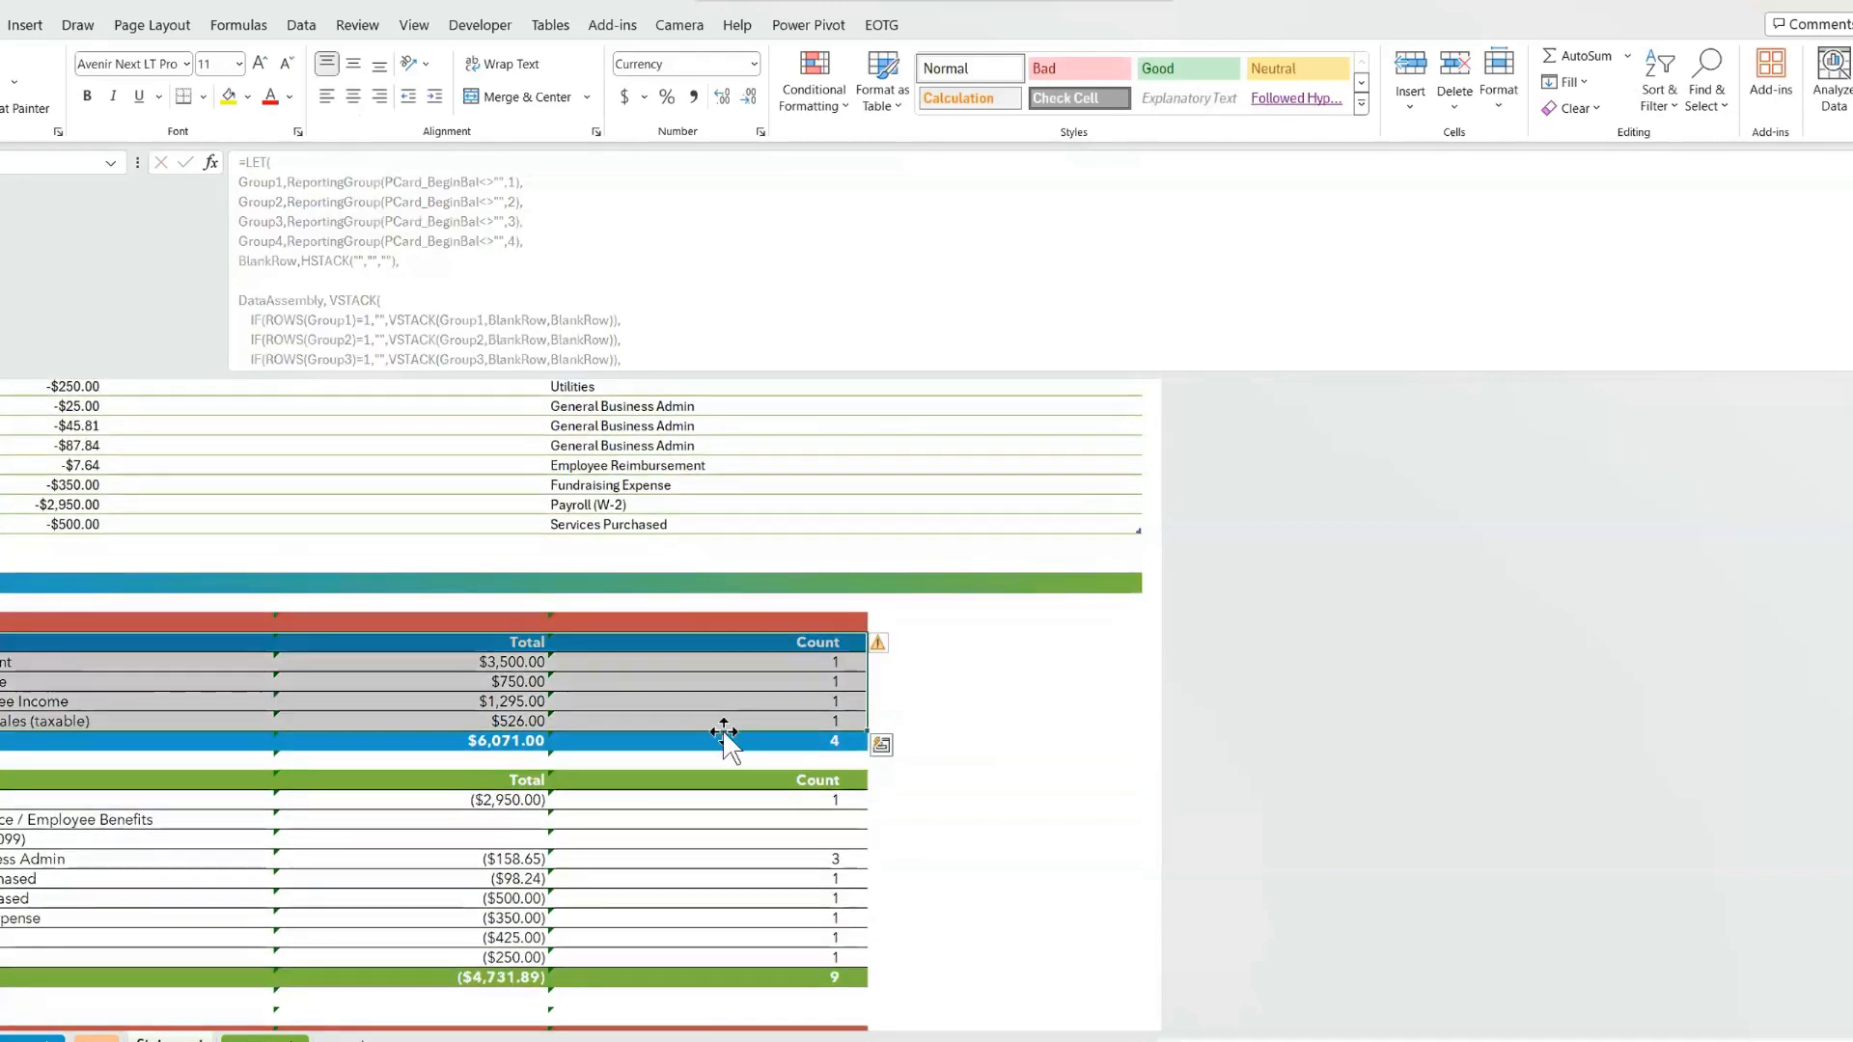
pyautogui.press('Up')
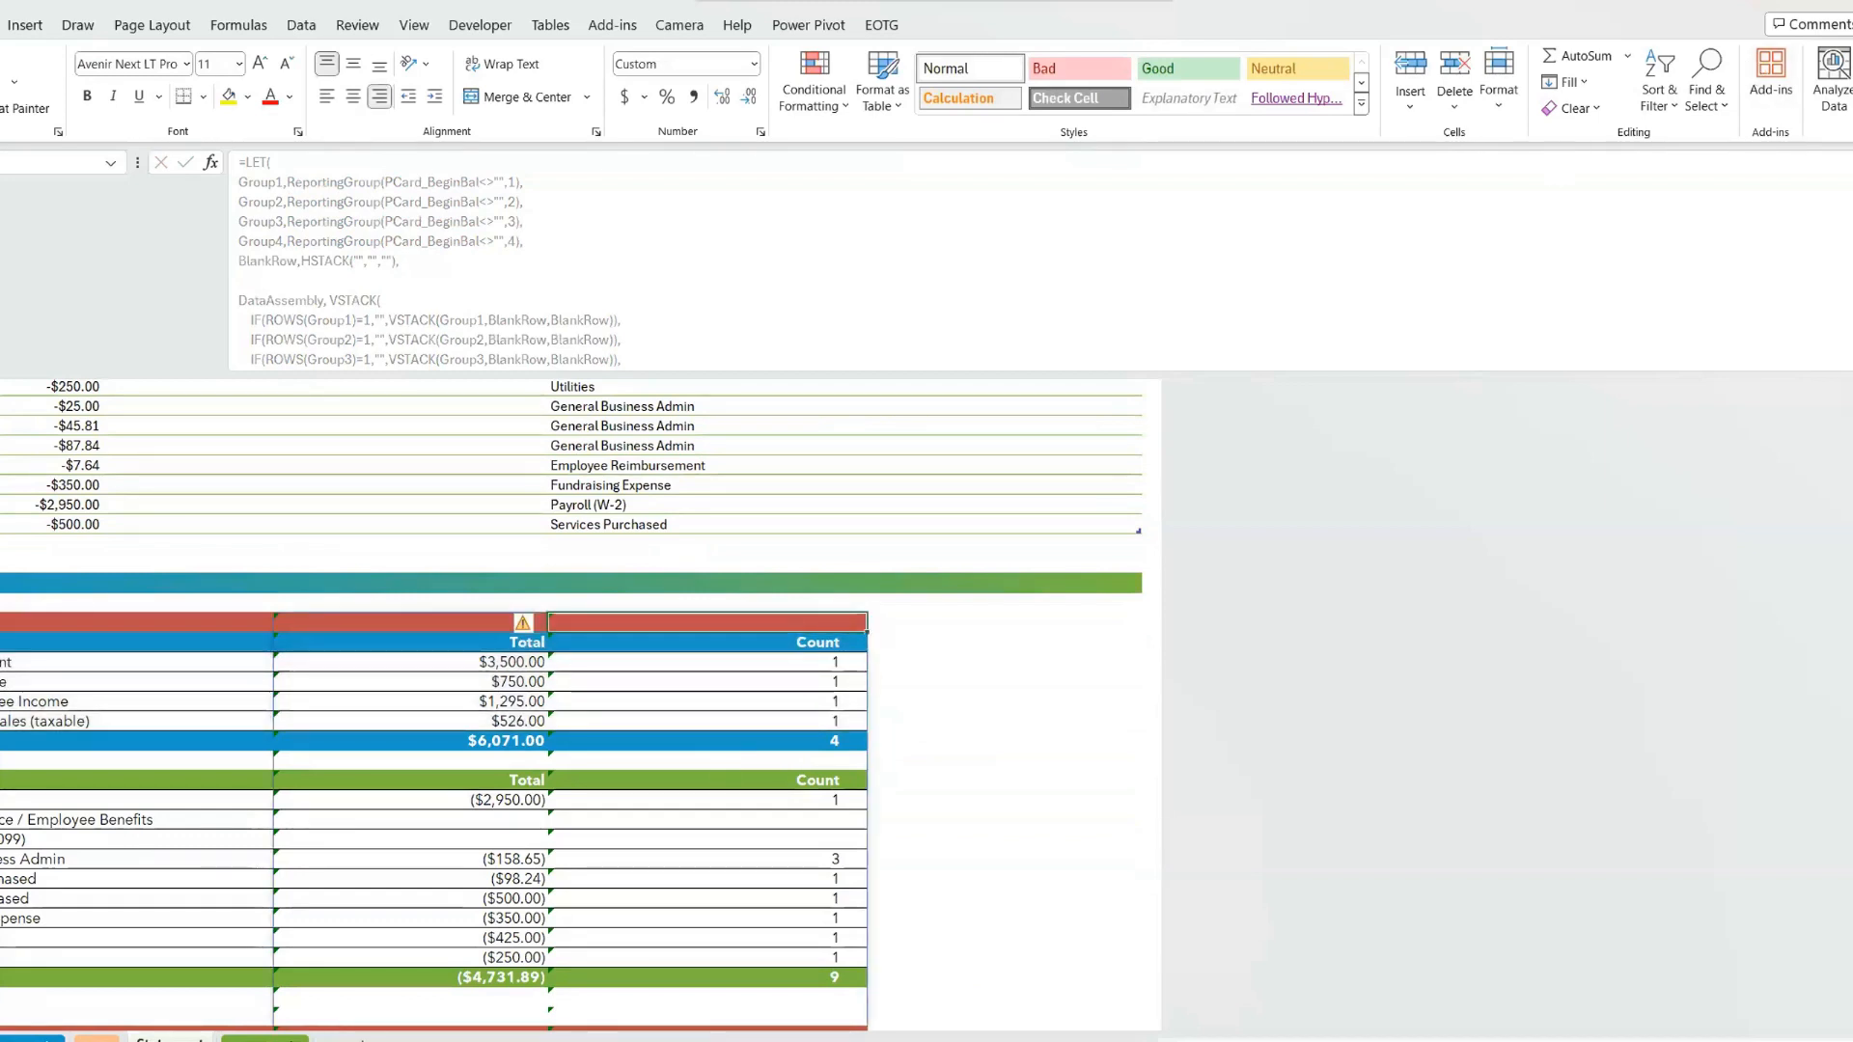
pyautogui.click(1849, 79)
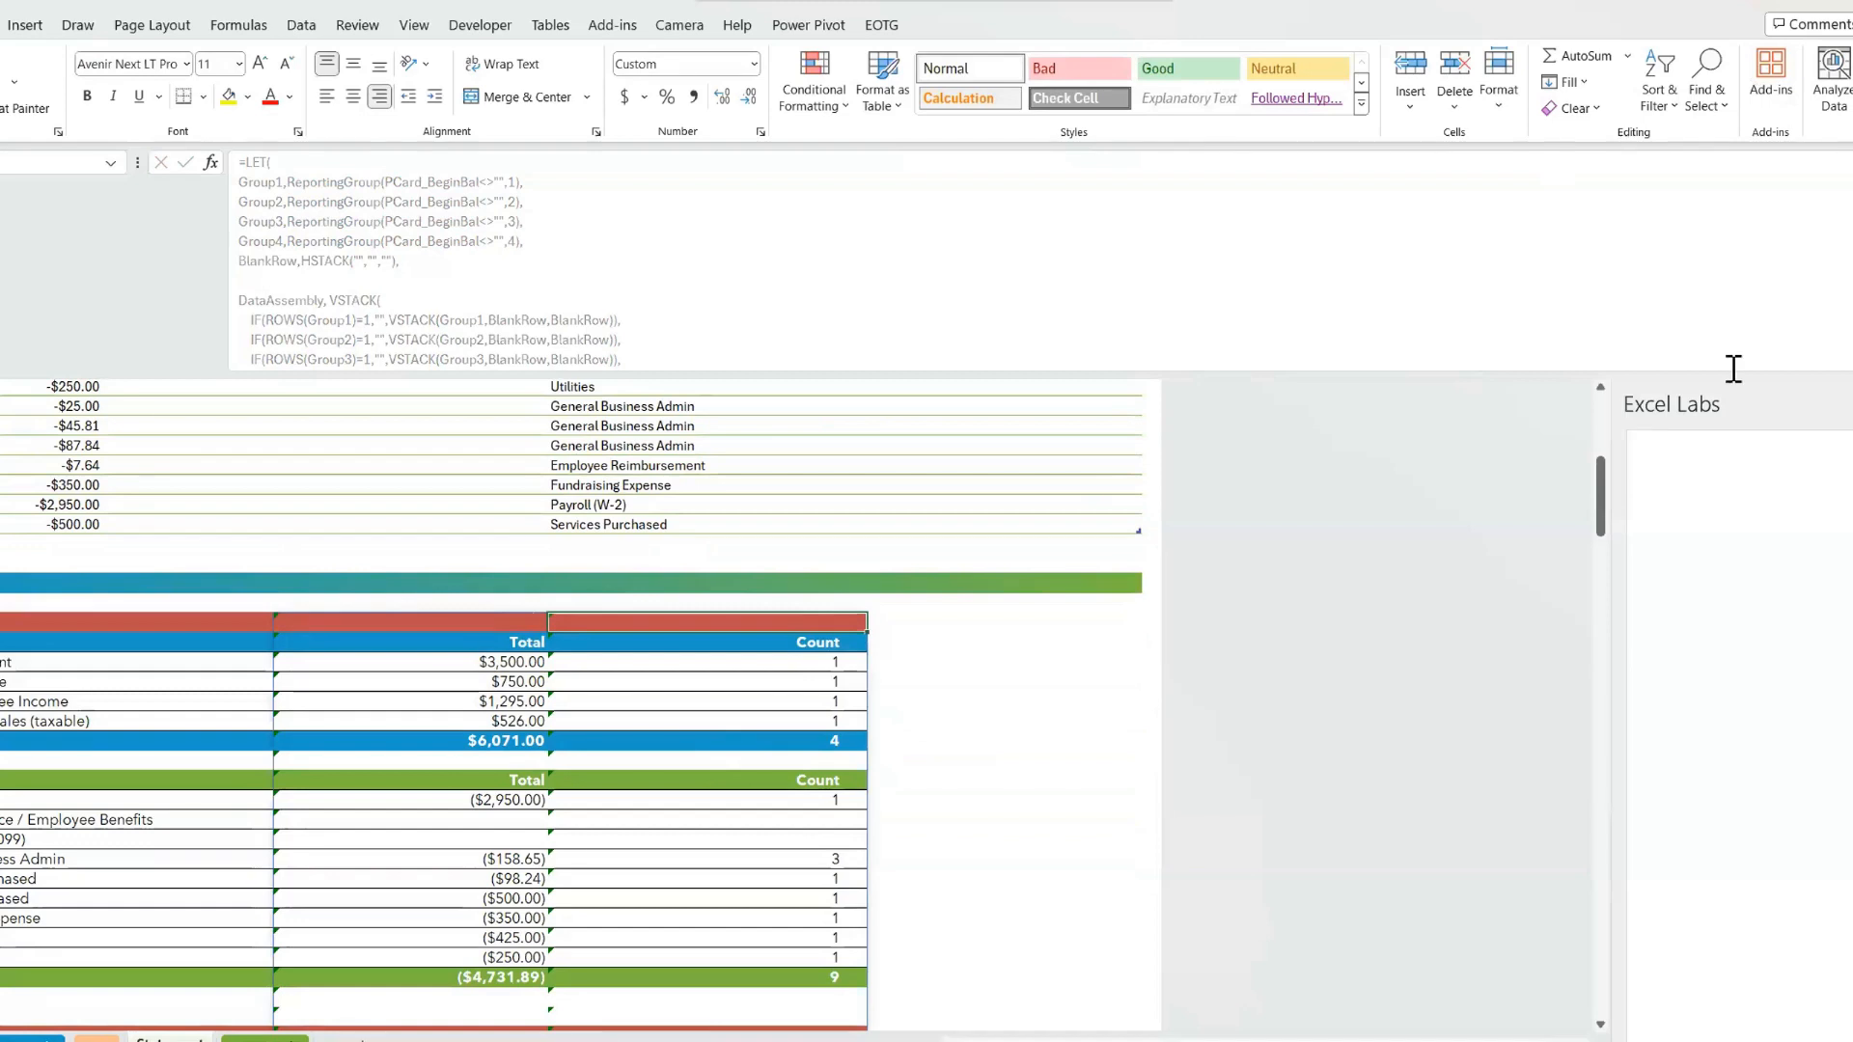
pyautogui.moveTo(1717, 374); pyautogui.dragTo(1700, 177)
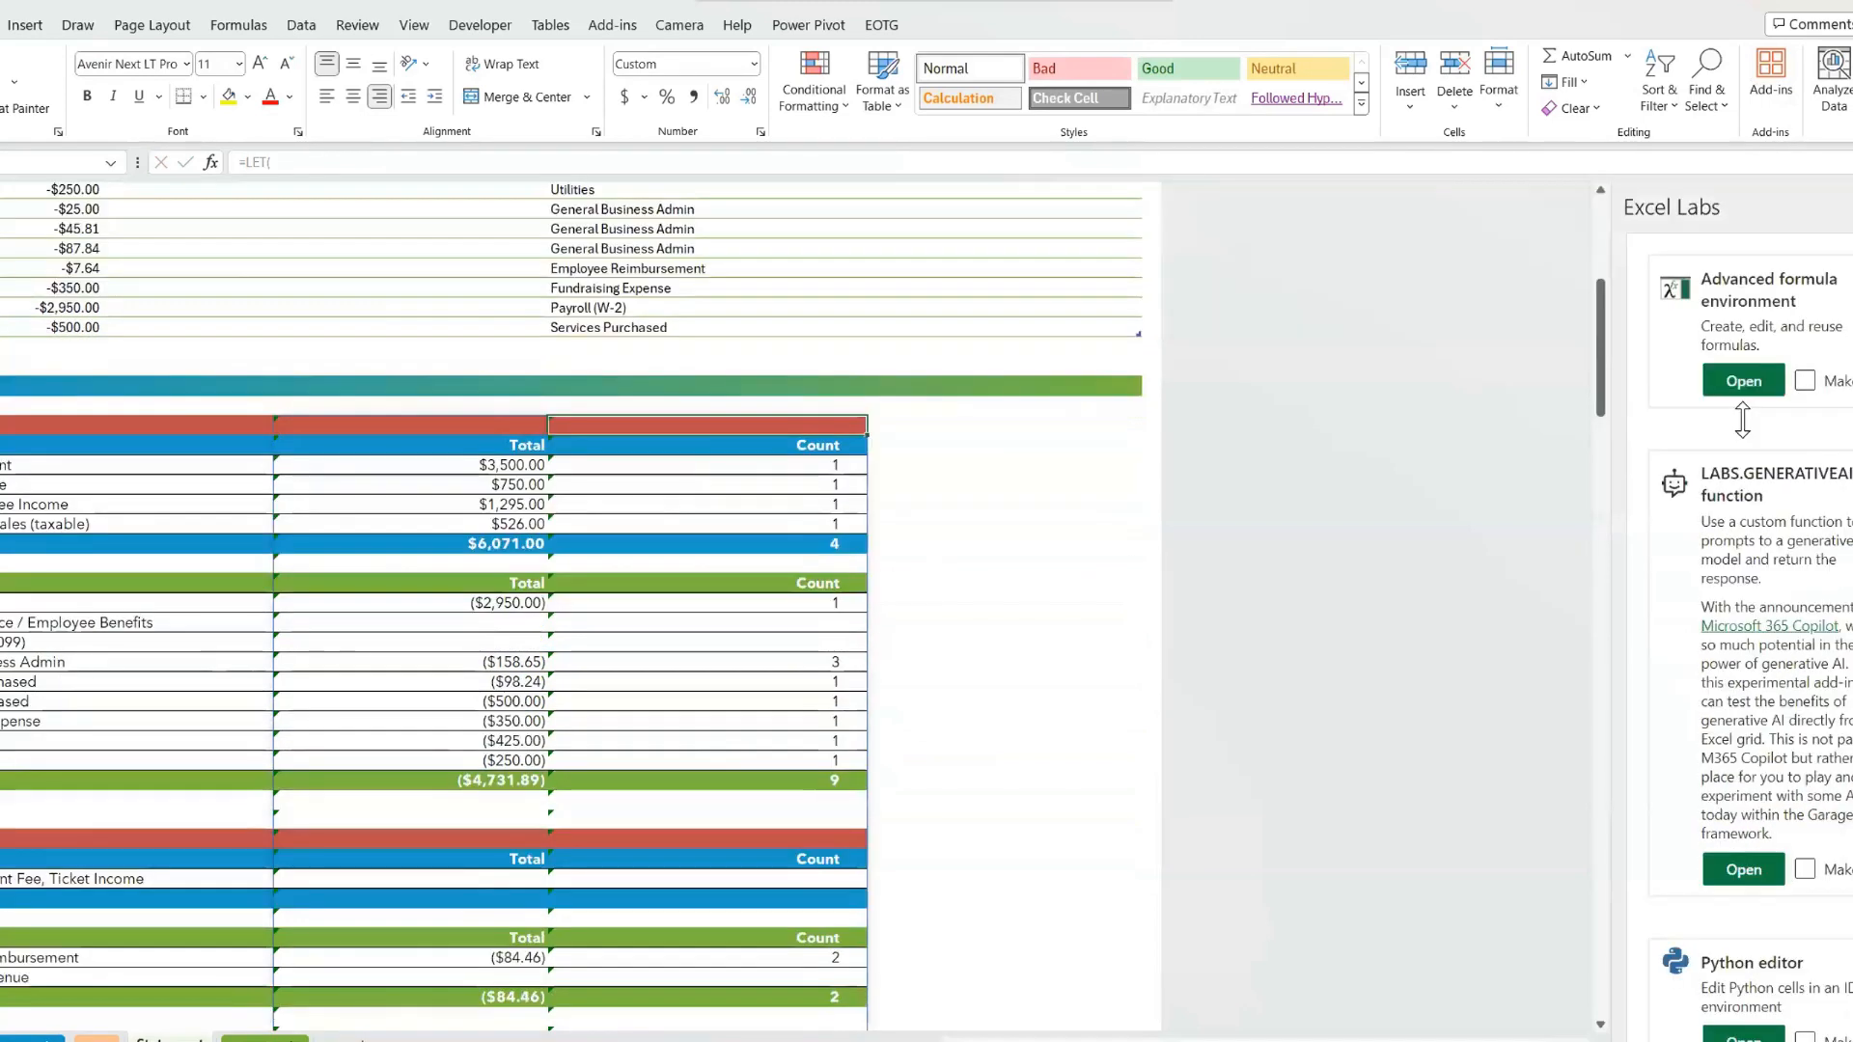
pyautogui.click(1743, 384)
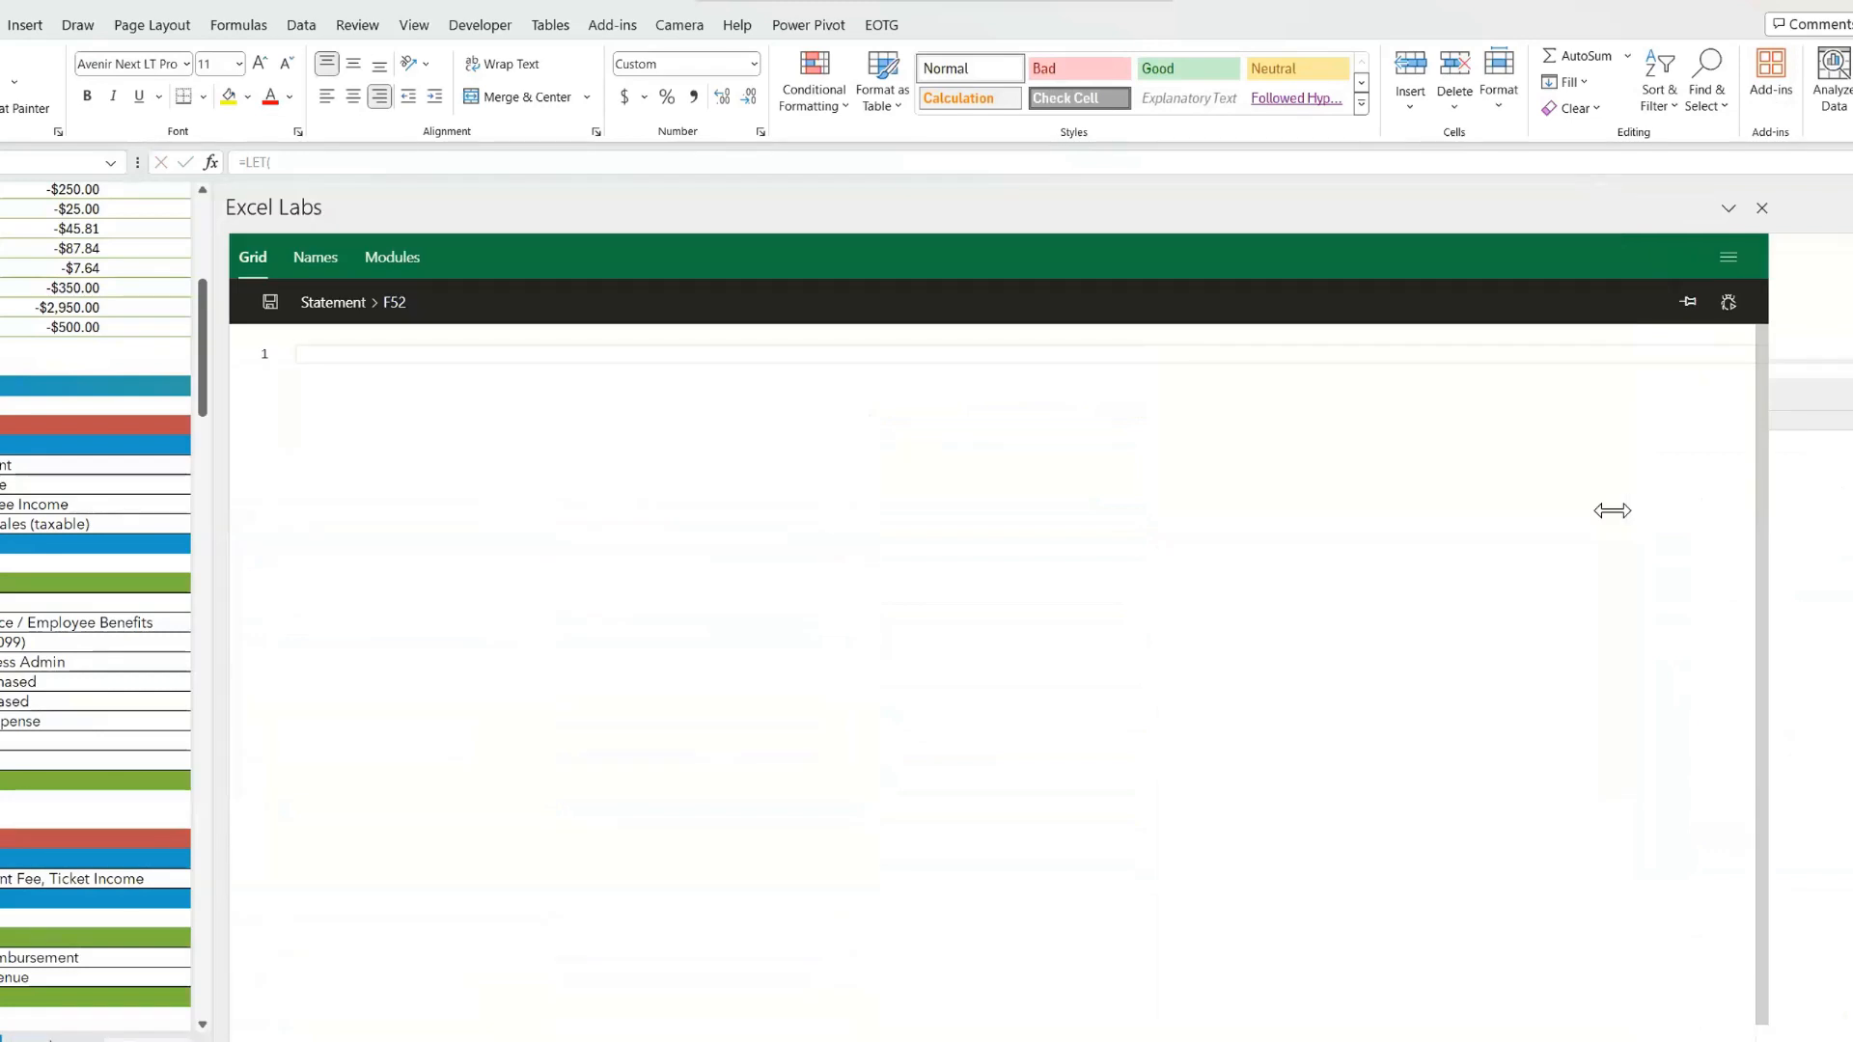
pyautogui.click(316, 257)
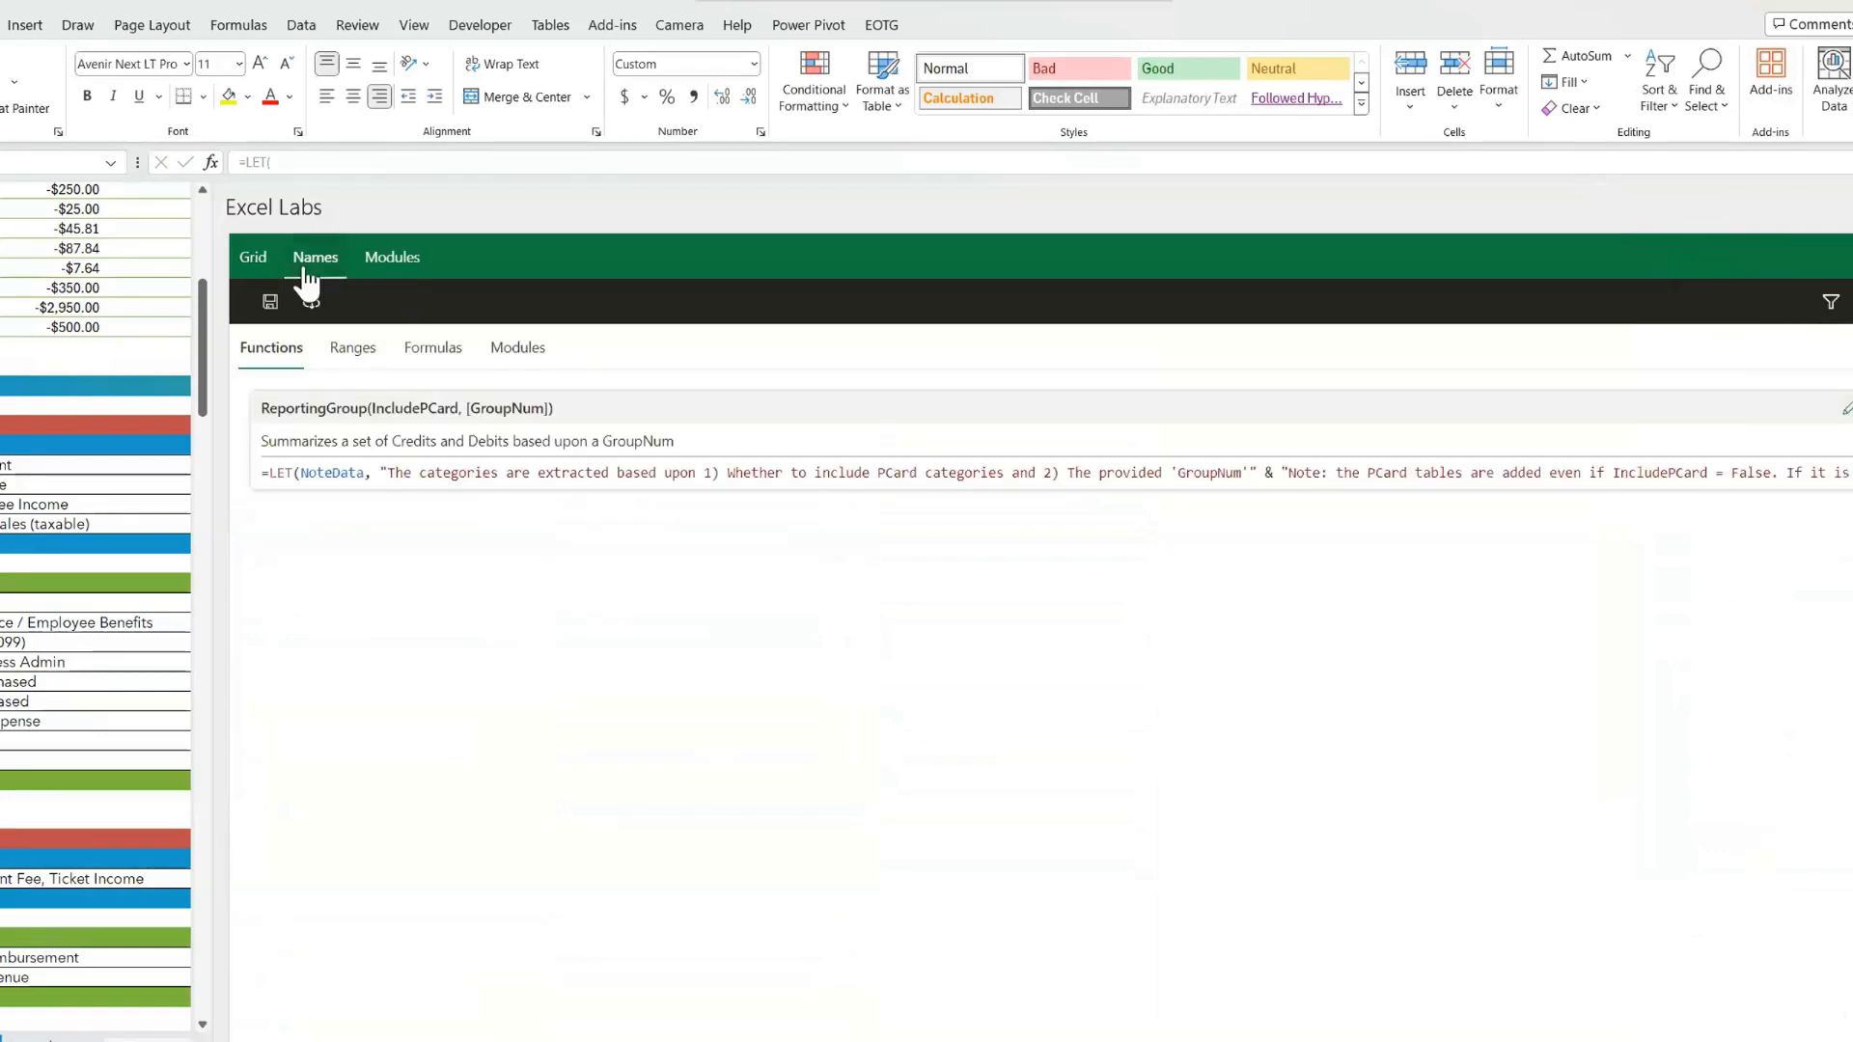
pyautogui.click(1845, 410)
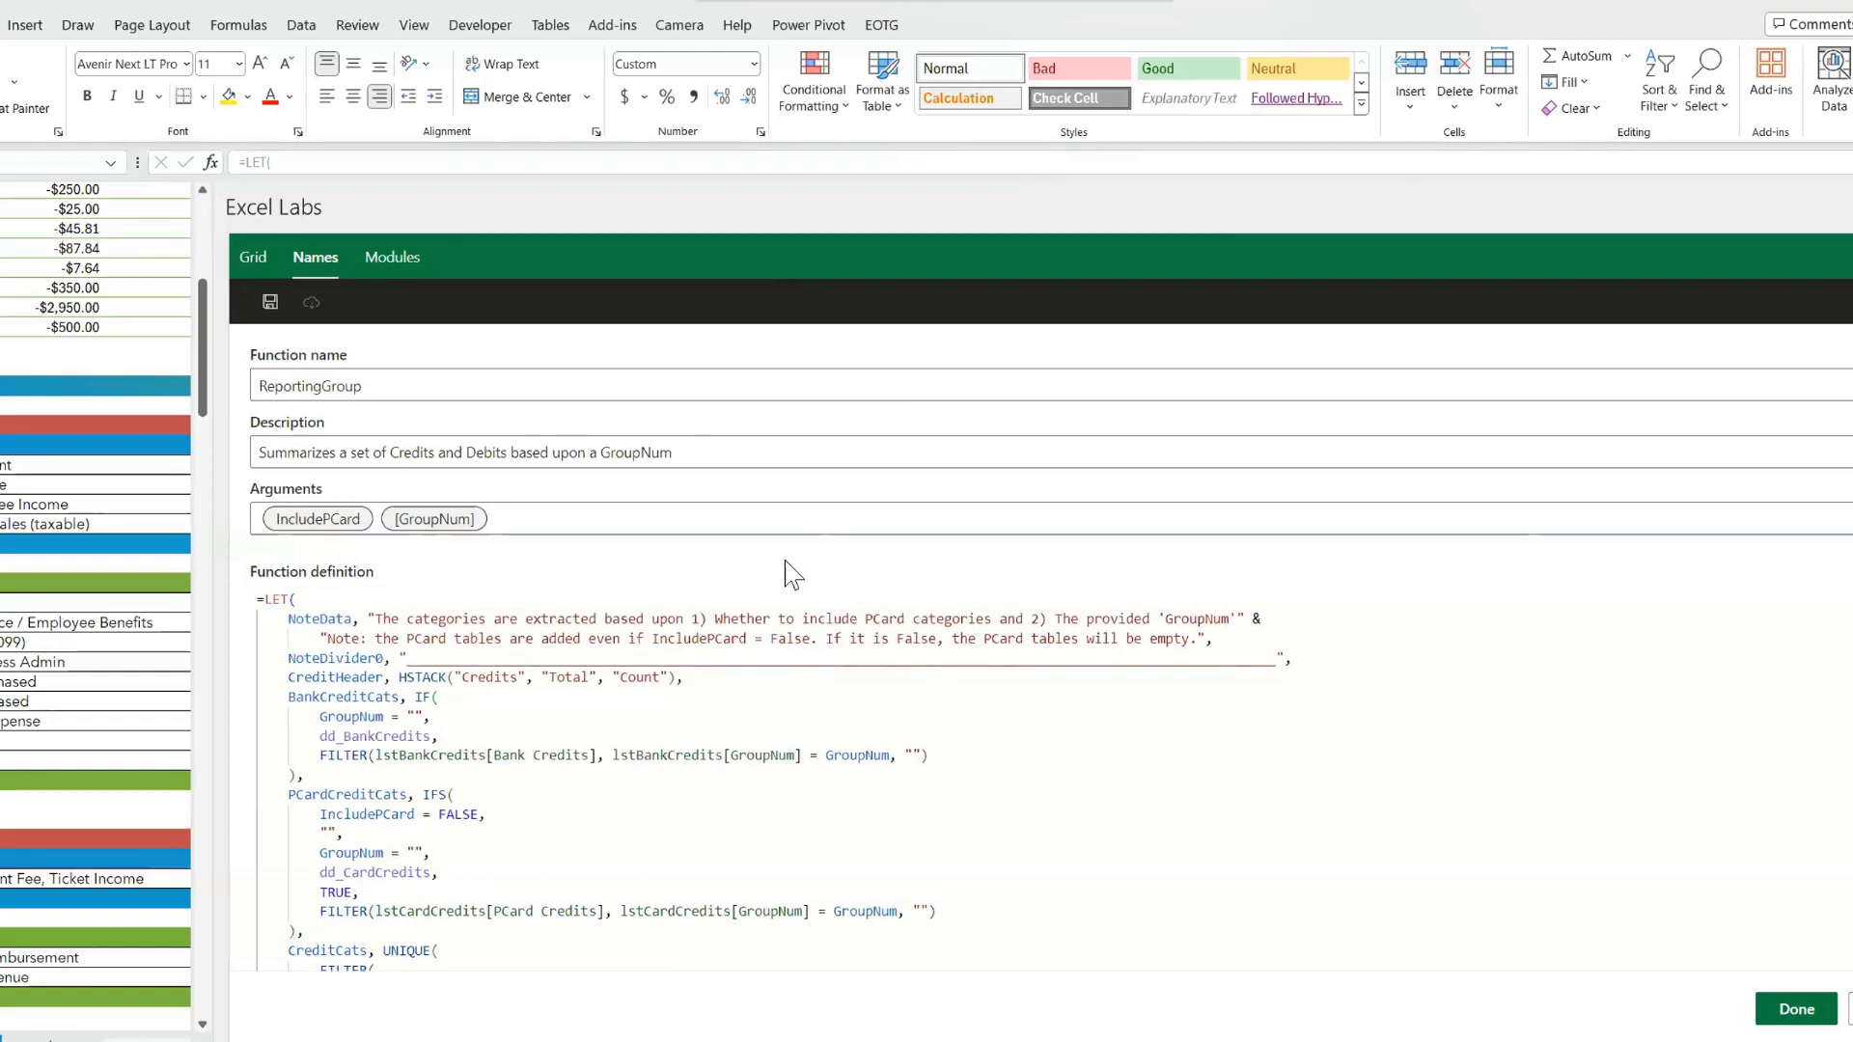
# - Highlight the NoteData text and the CreditHeader HSTACK line in ReportingGroup's function definition
pyautogui.click(286, 620)
pyautogui.moveTo(287, 619); pyautogui.dragTo(1013, 586)
pyautogui.click(289, 681)
pyautogui.moveTo(289, 681); pyautogui.dragTo(699, 679)
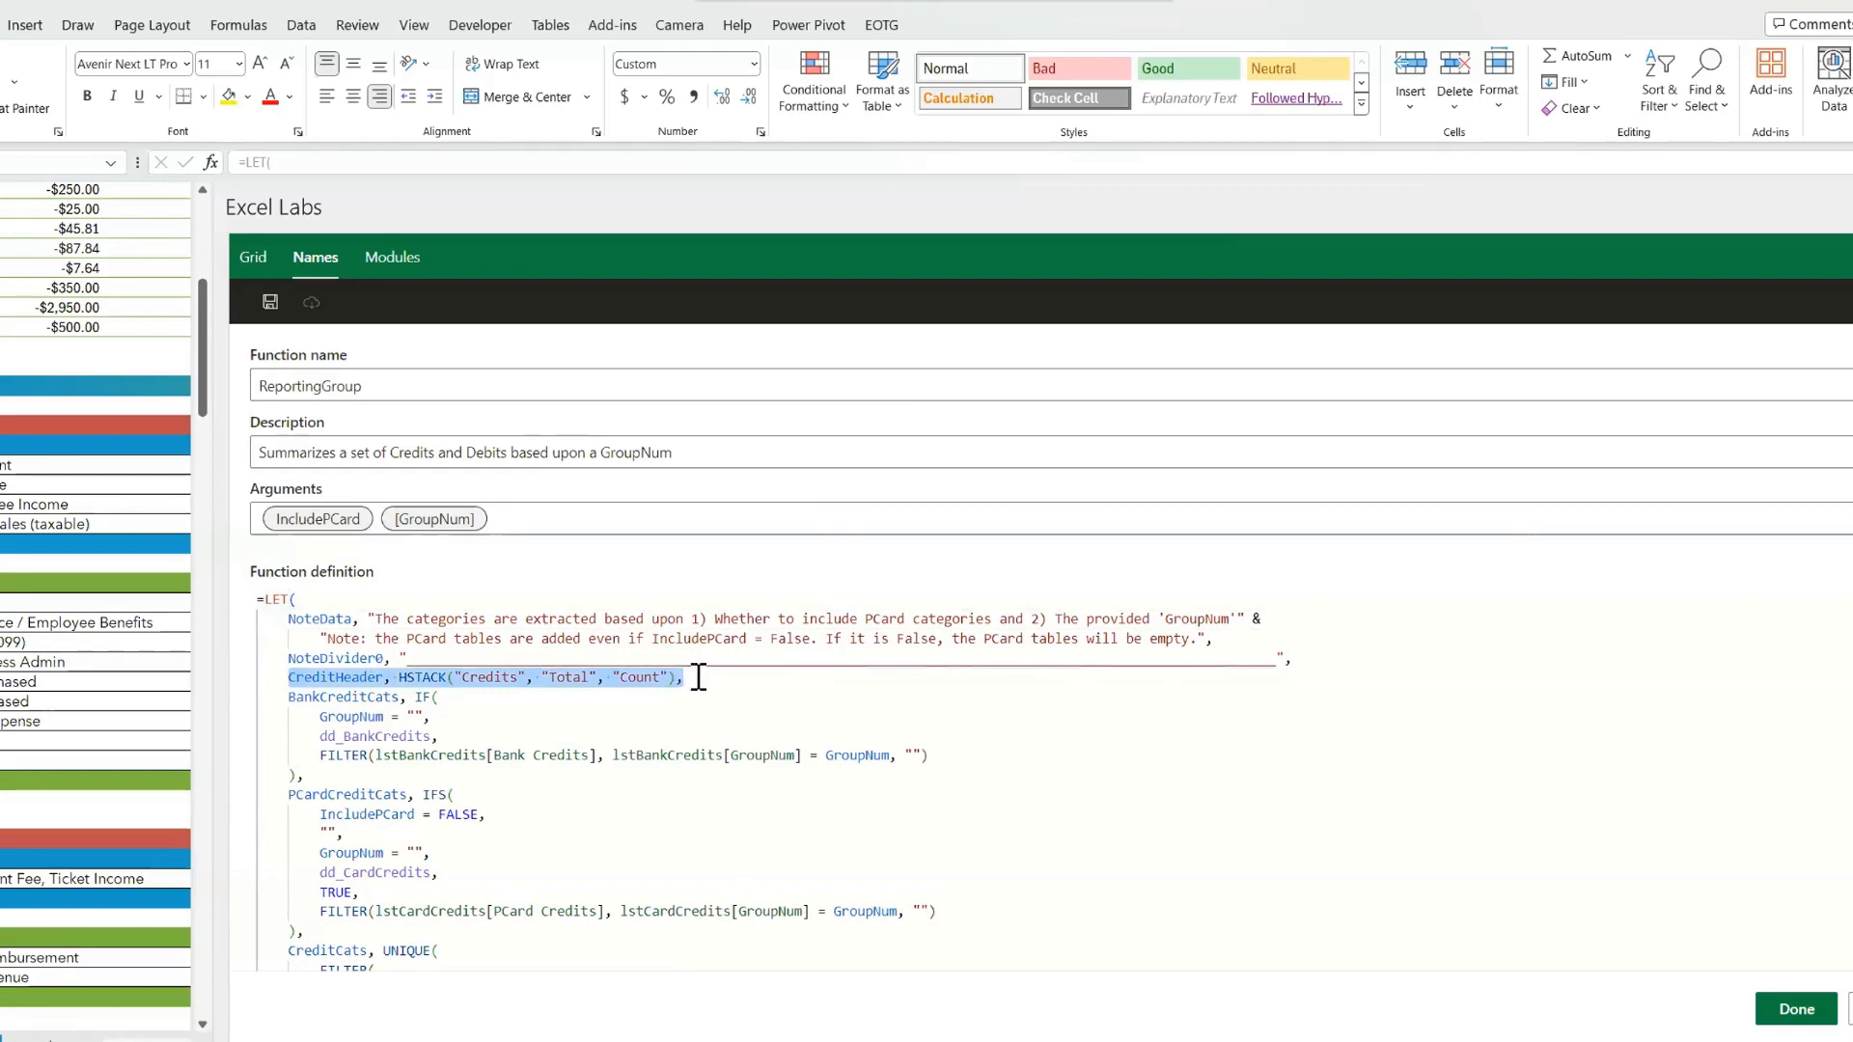
# - Highlight the FILTER expression in BankCreditCats and review it alongside the PCardCreditCats and CreditCats definitions
pyautogui.scroll(-2, 698, 679)
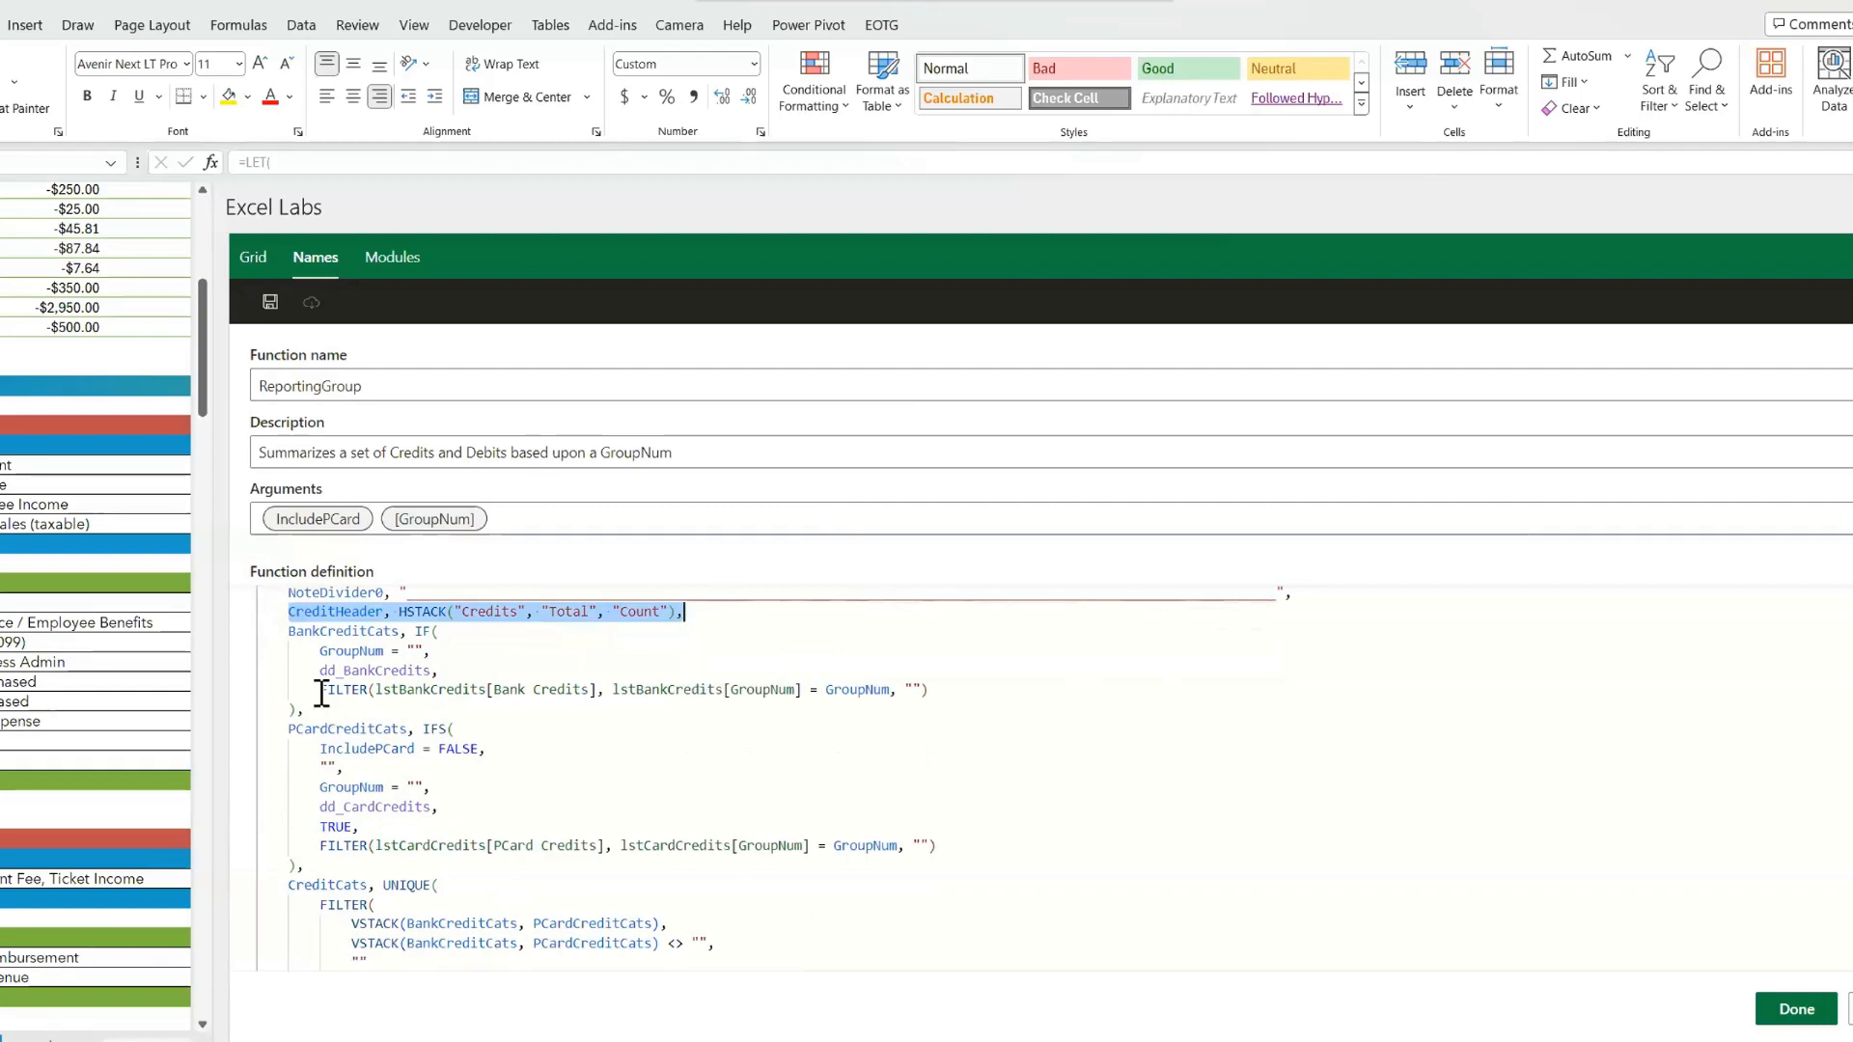
pyautogui.moveTo(322, 689); pyautogui.dragTo(802, 689)
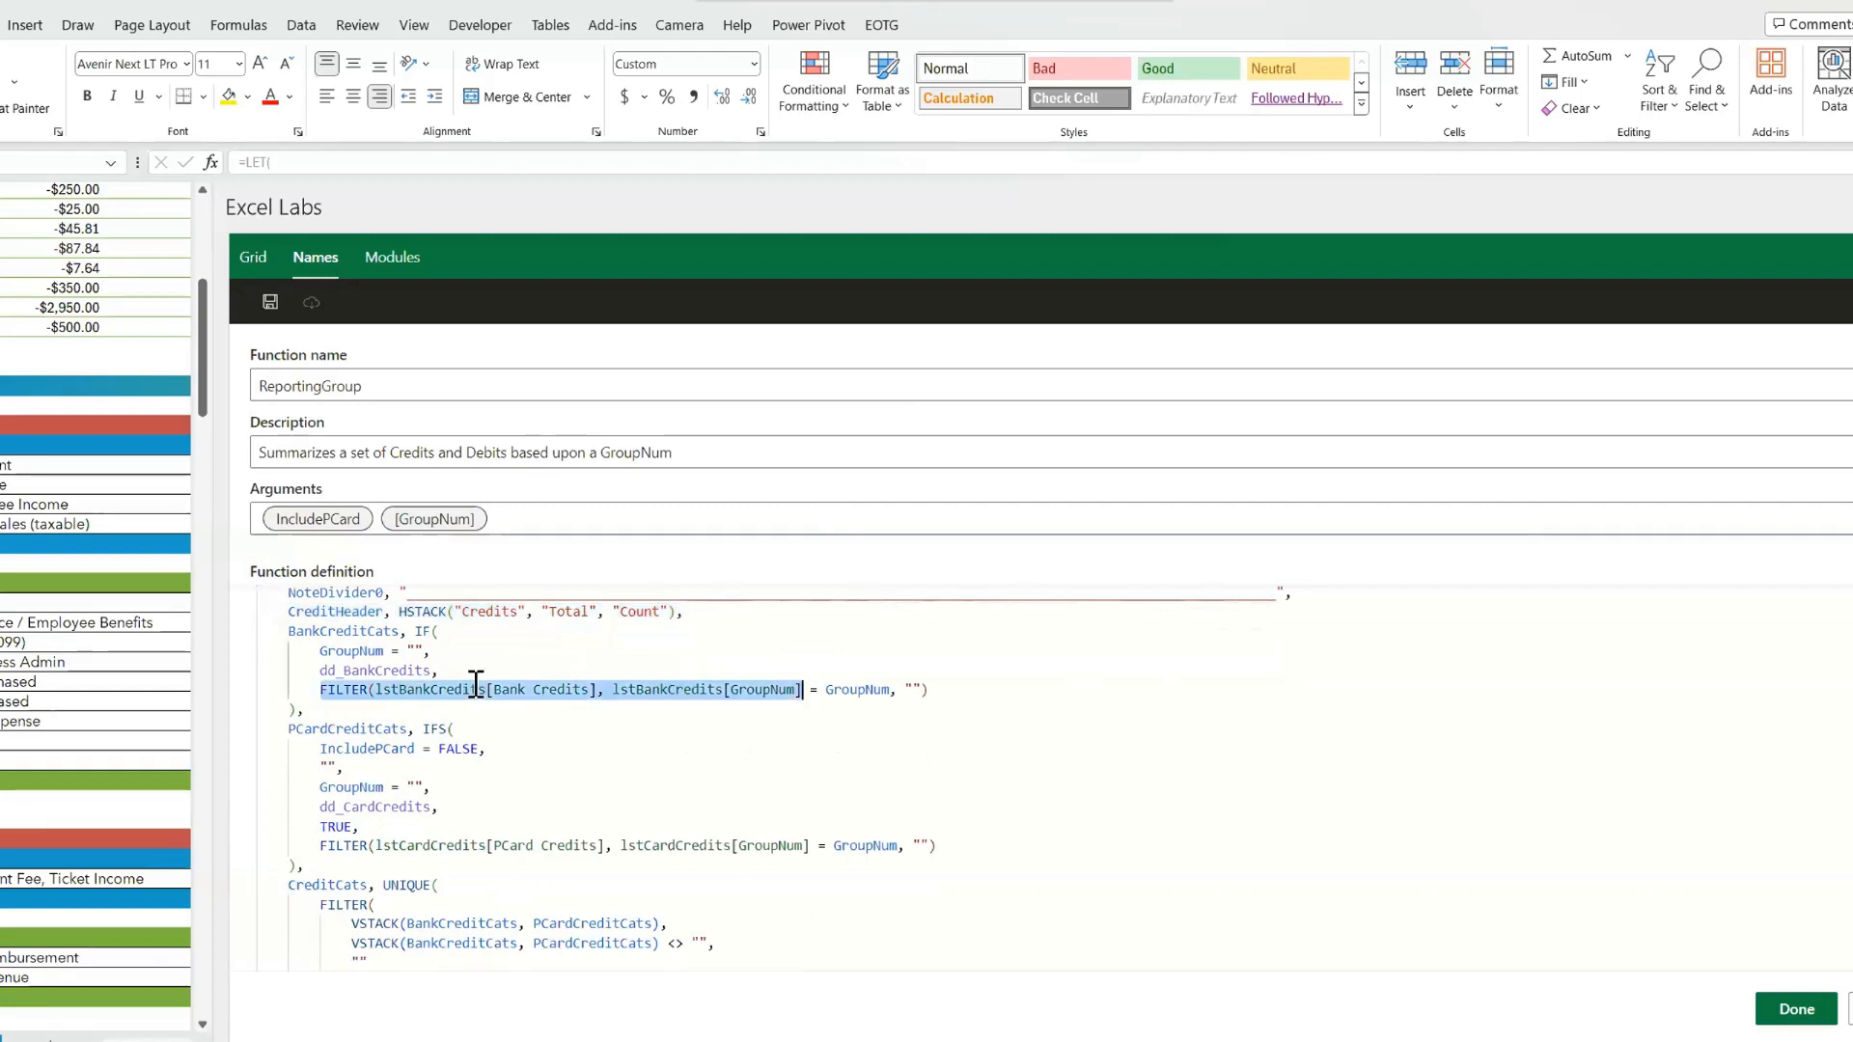
pyautogui.hotkey('shift', 'End')
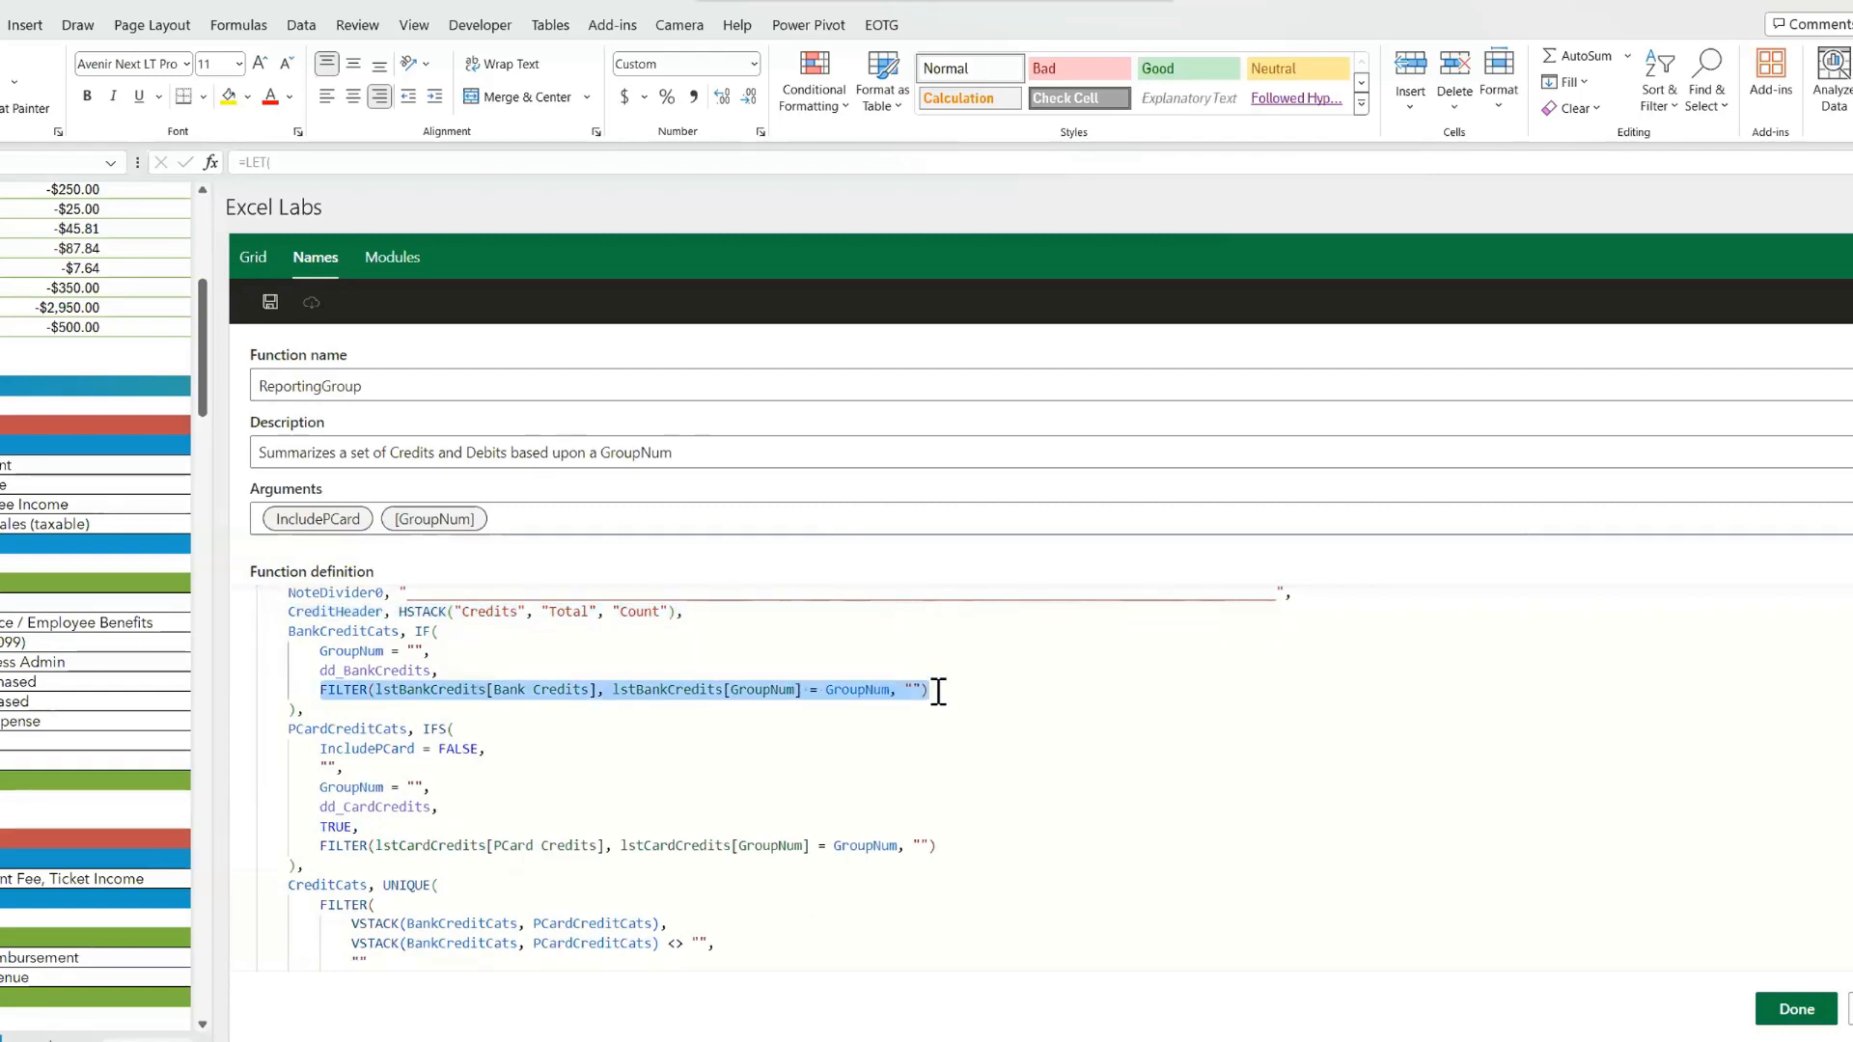
pyautogui.scroll(-4, 938, 691)
pyautogui.scroll(-2, 938, 691)
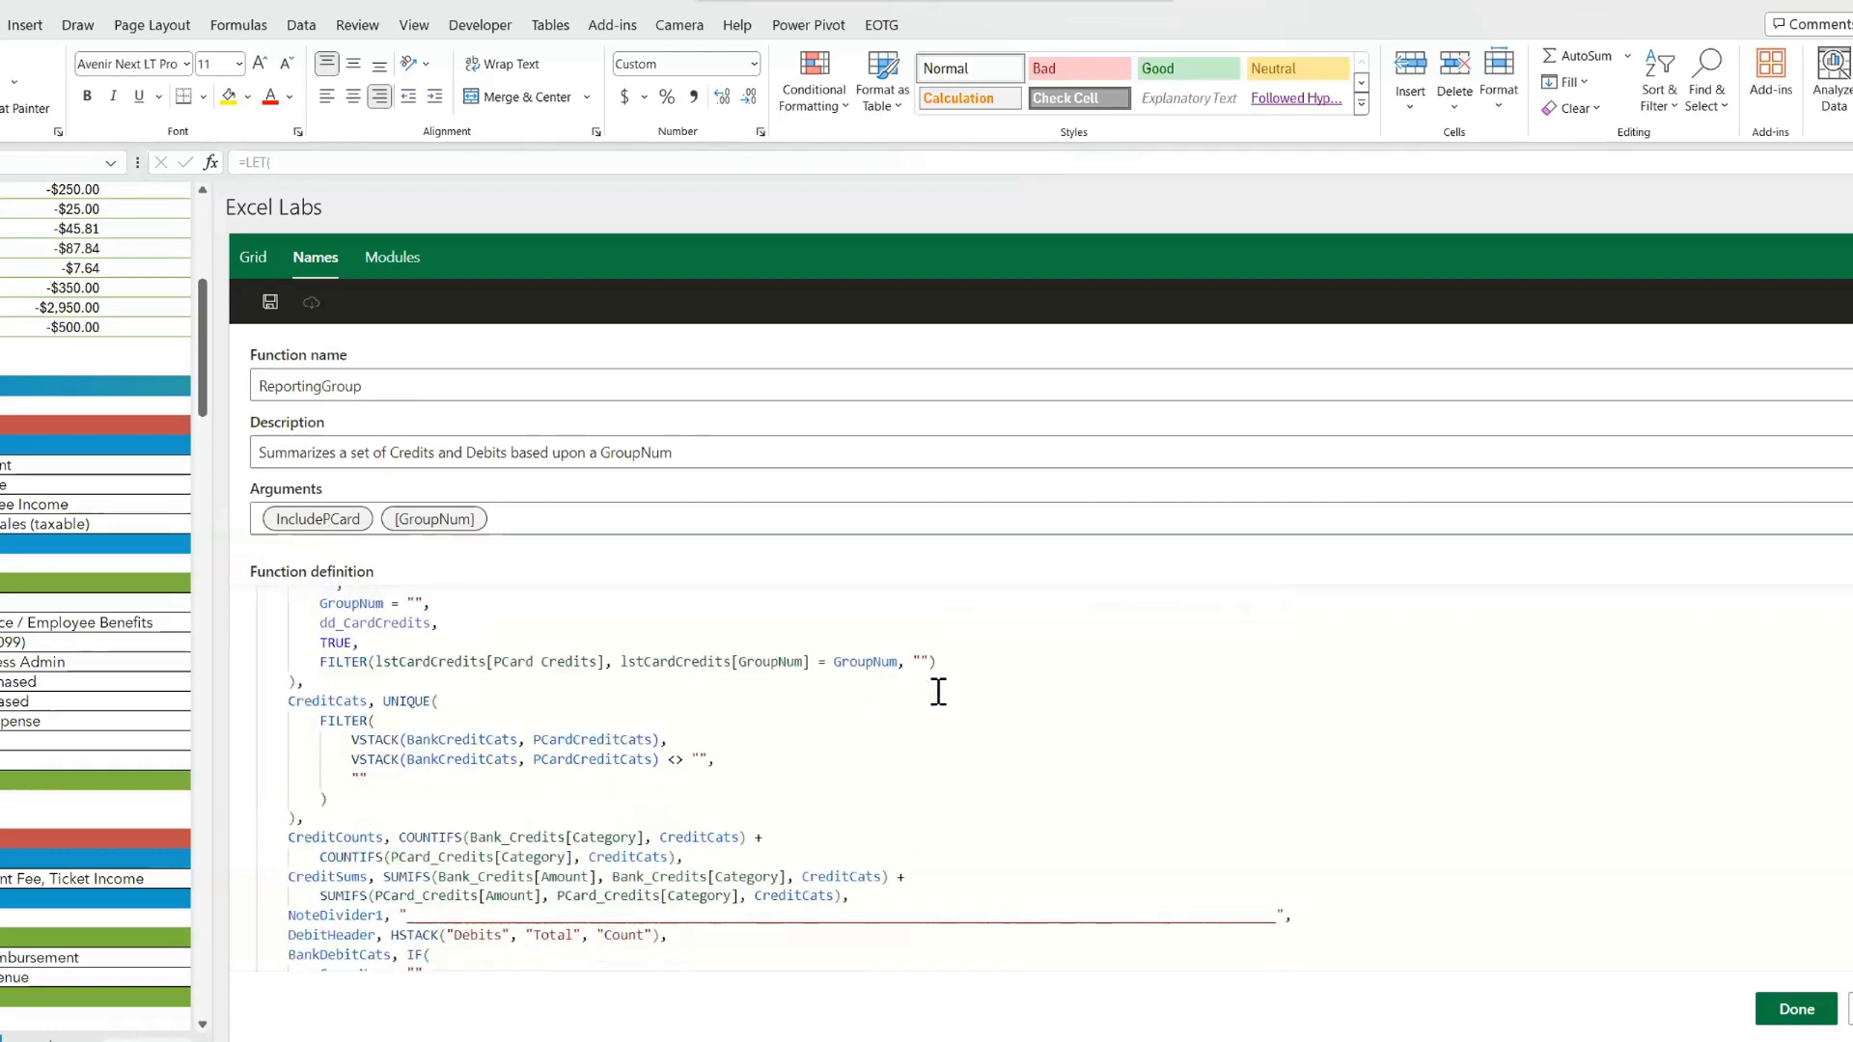
pyautogui.scroll(-1, 938, 692)
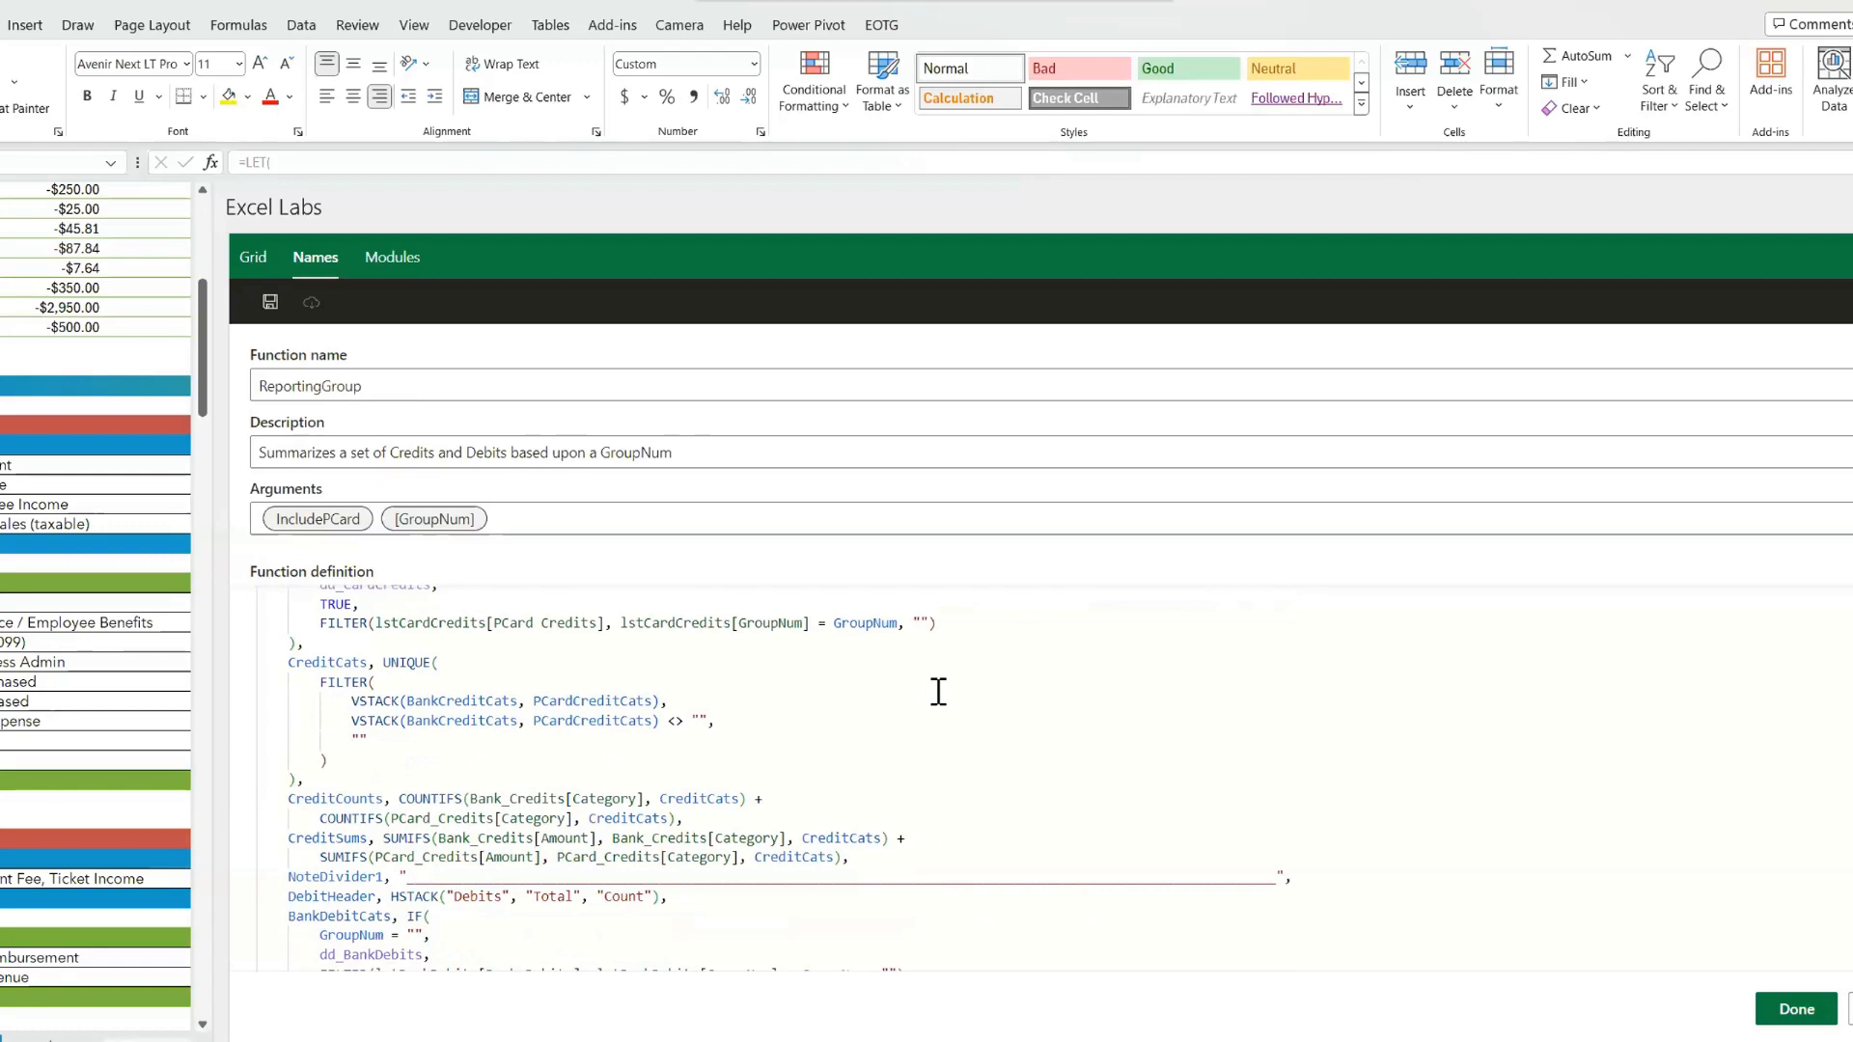
pyautogui.scroll(4, 645, 647)
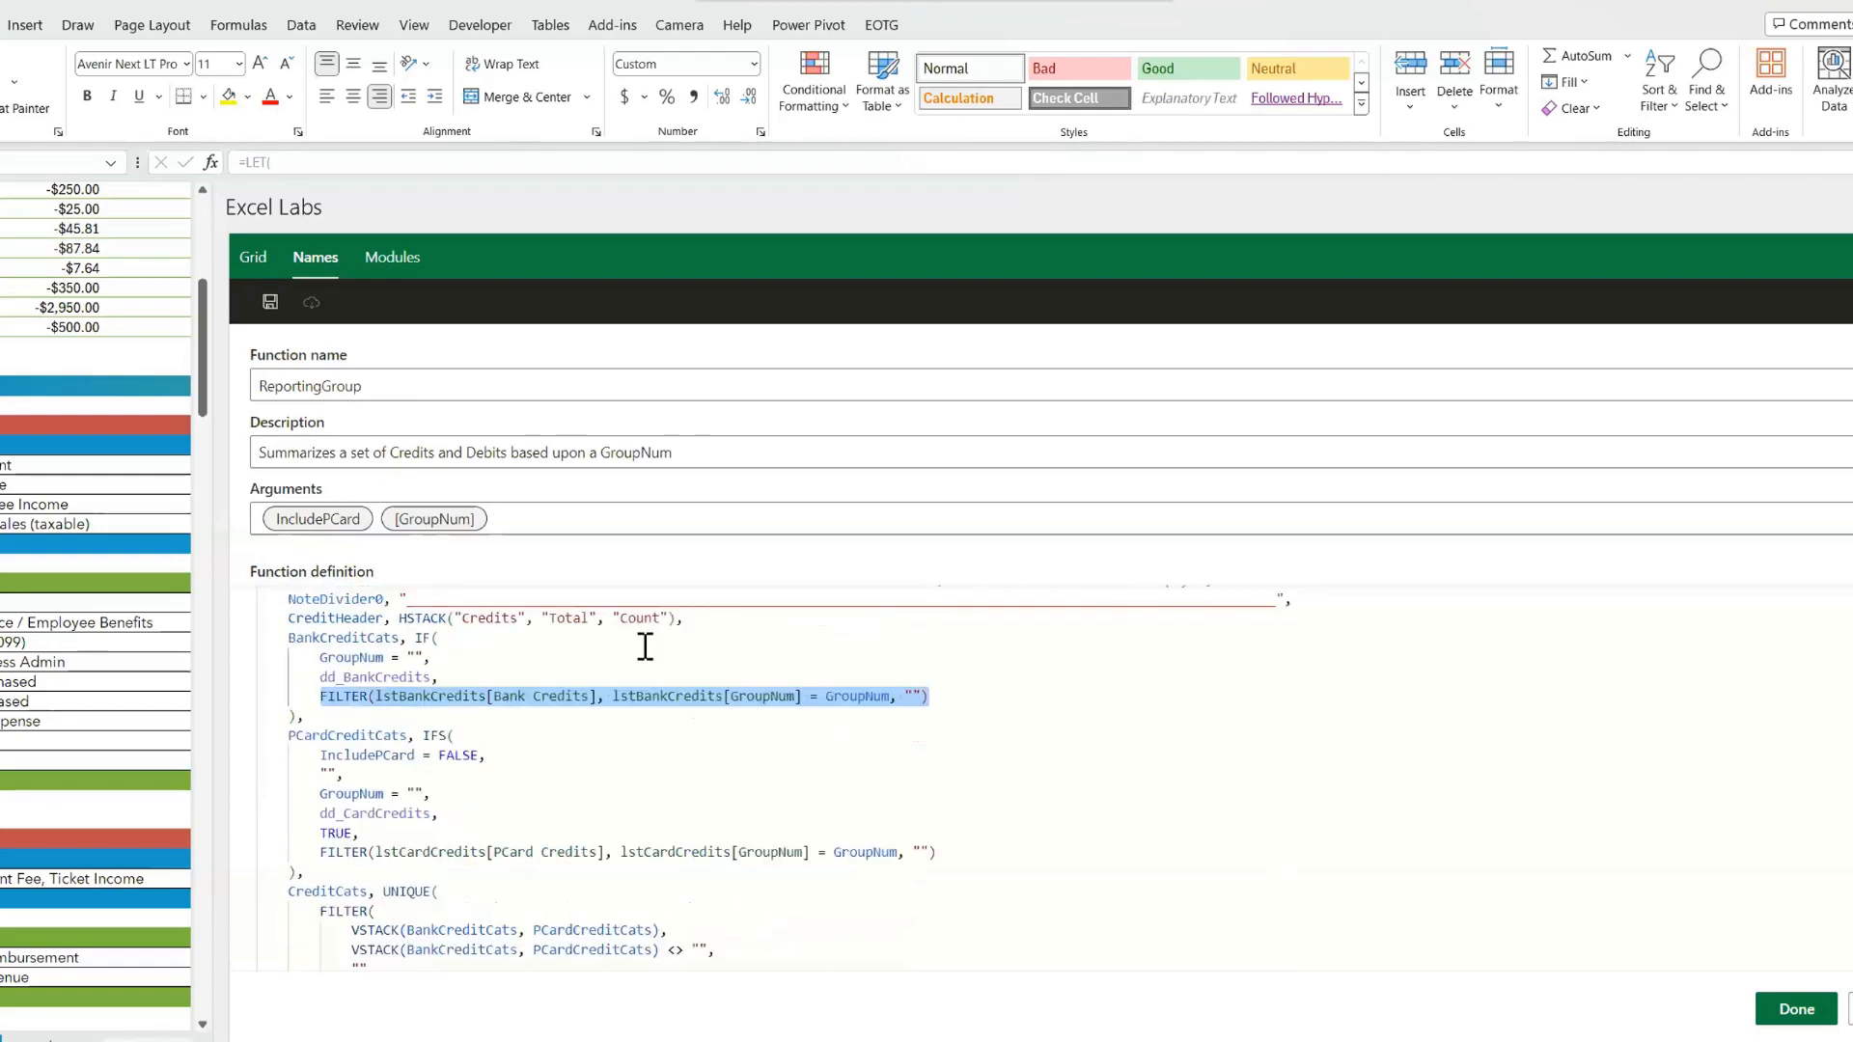
pyautogui.scroll(-1, 645, 647)
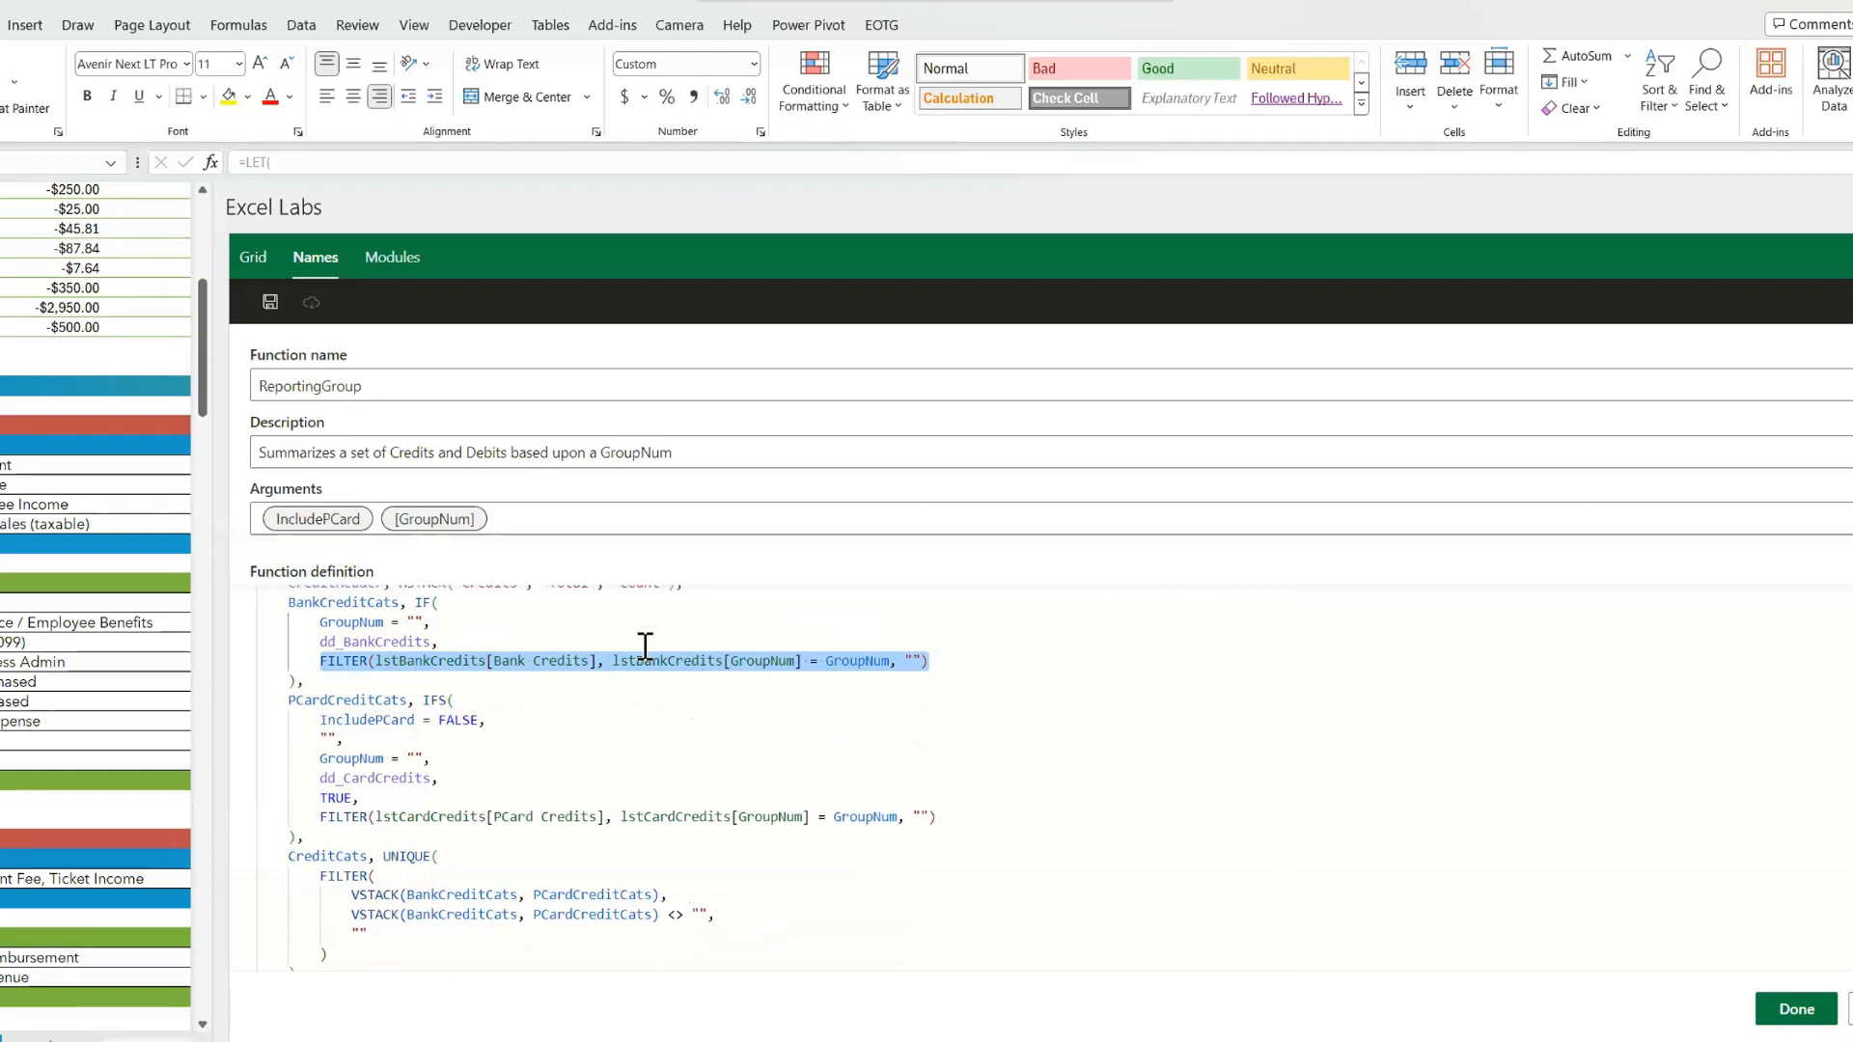
pyautogui.scroll(-1, 646, 646)
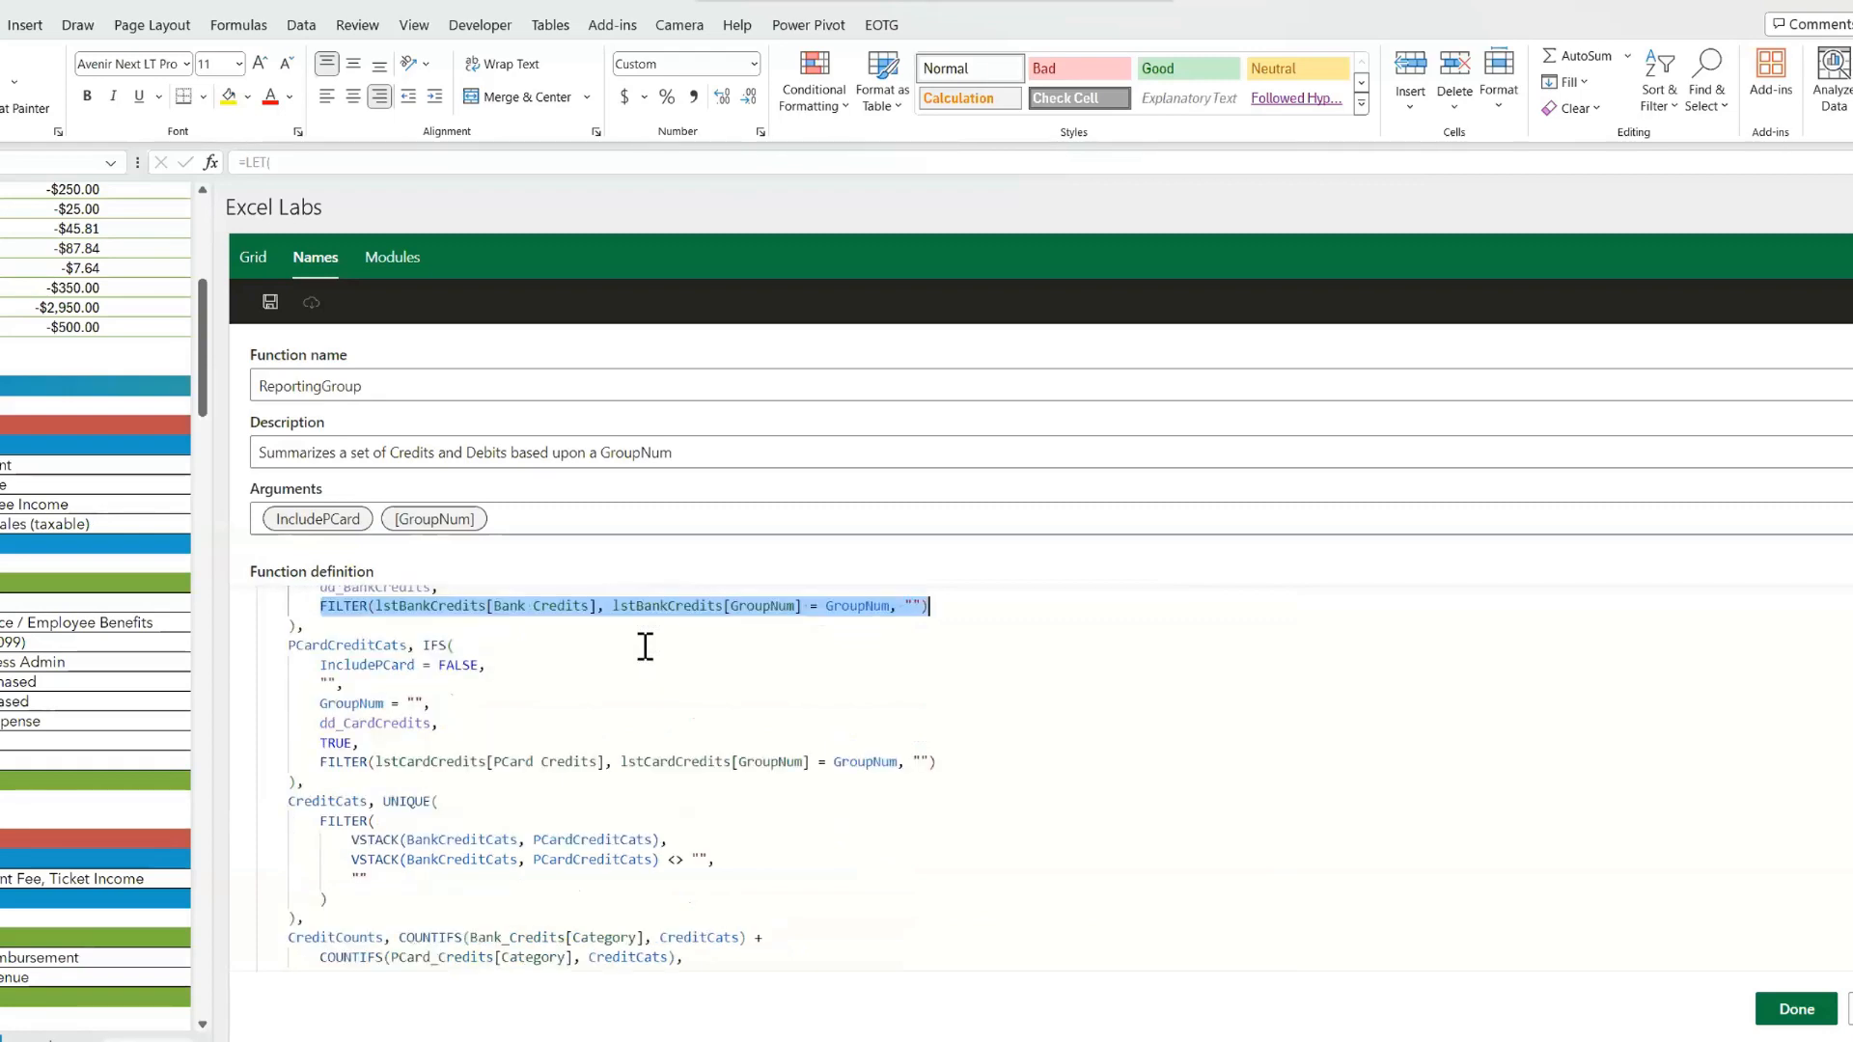
# - Highlight the CreditCats name and the CreditCounts COUNTIFS definition to examine how the unique credit categories are used
pyautogui.click(289, 801)
pyautogui.hotkey('shift', 'Right')
pyautogui.hotkey('shift', 'Right')
pyautogui.hotkey('shift', 'Right')
pyautogui.hotkey('shift', 'Right')
pyautogui.hotkey('shift', 'Right')
pyautogui.hotkey('shift', 'Right')
pyautogui.hotkey('shift', 'Right')
pyautogui.hotkey('shift', 'Right')
pyautogui.hotkey('shift', 'Right')
pyautogui.scroll(-2, 365, 809)
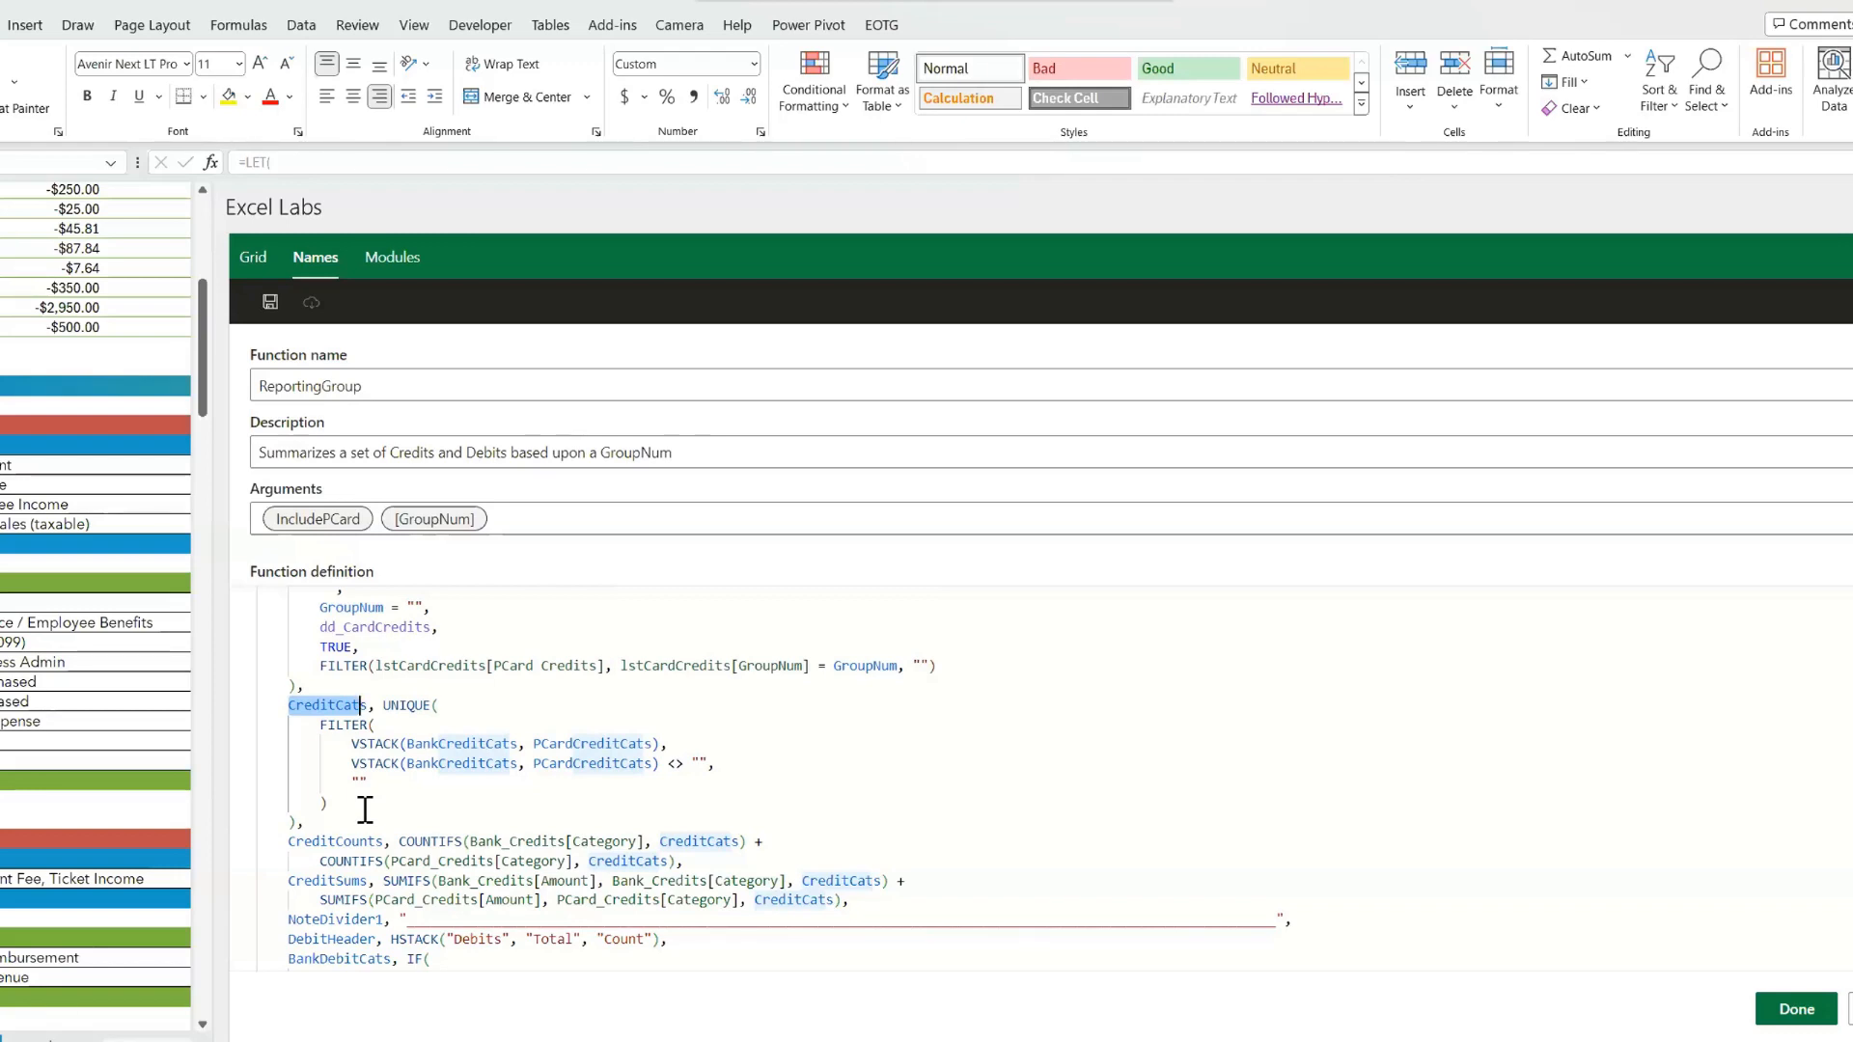
pyautogui.scroll(-2, 365, 809)
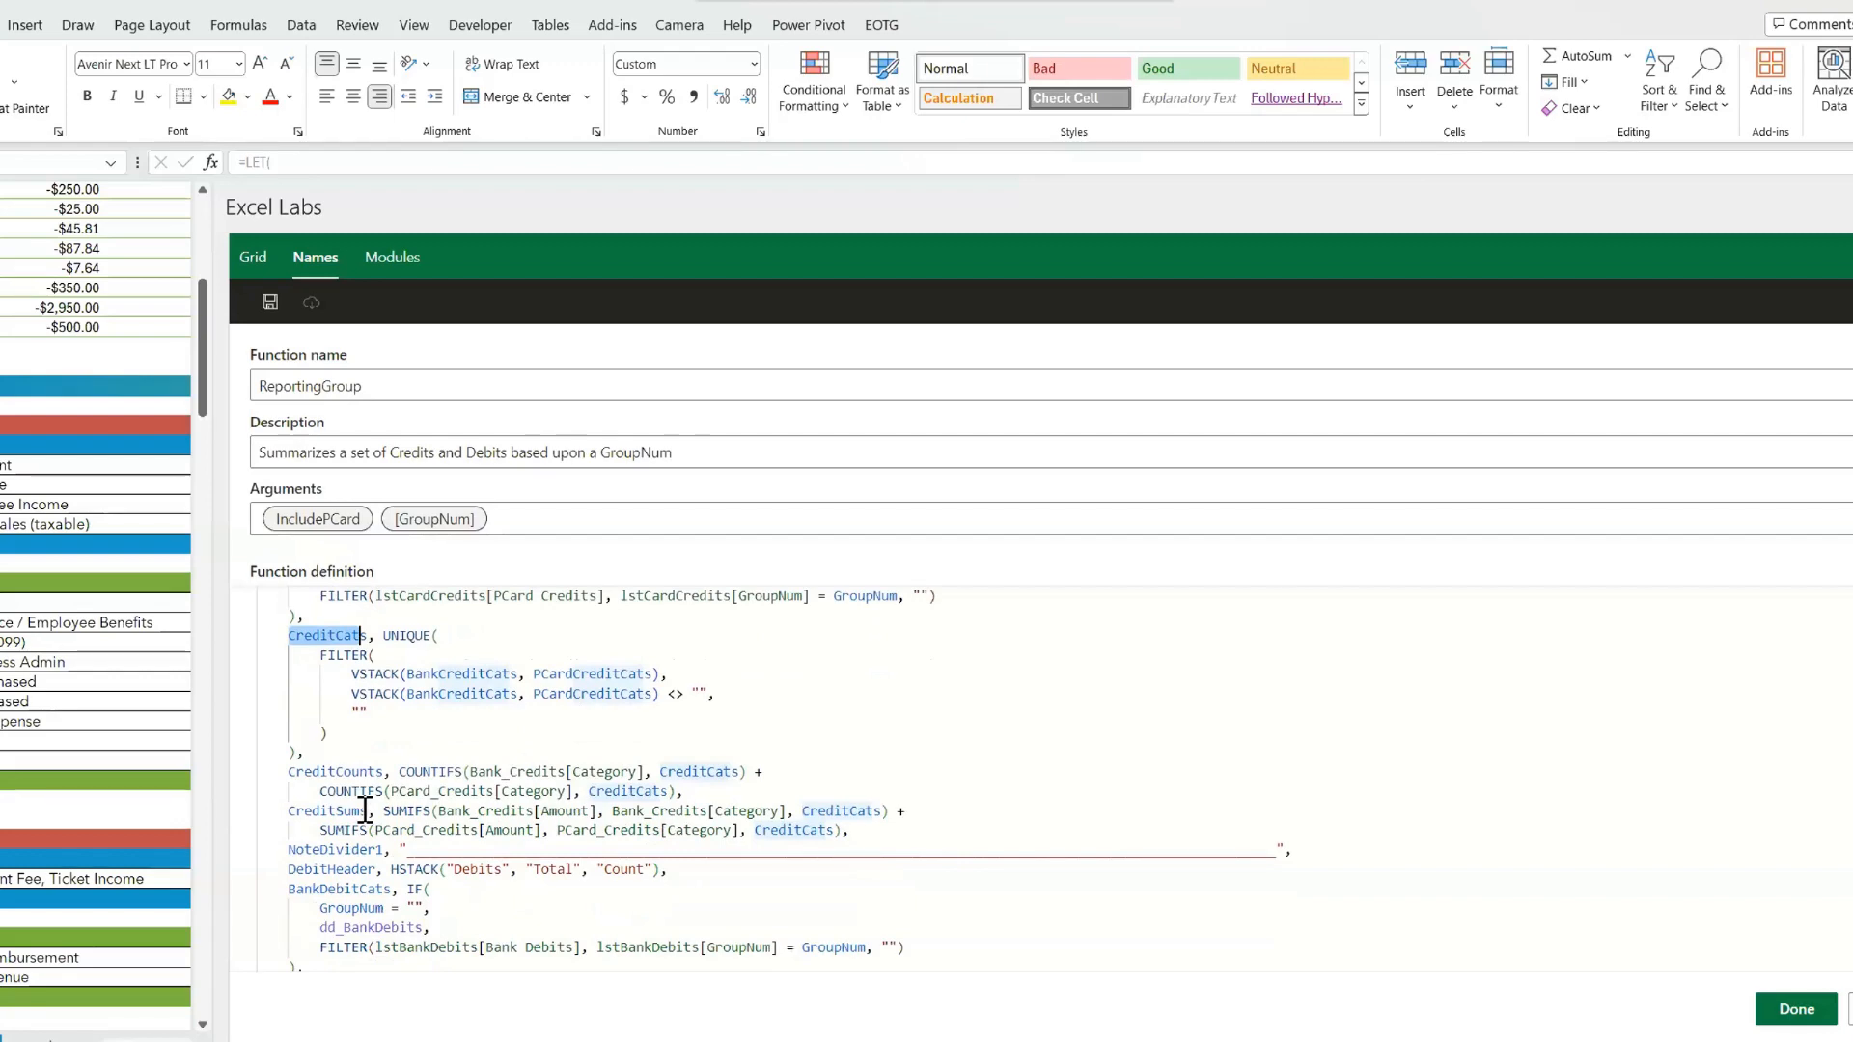
pyautogui.moveTo(287, 772); pyautogui.dragTo(648, 792)
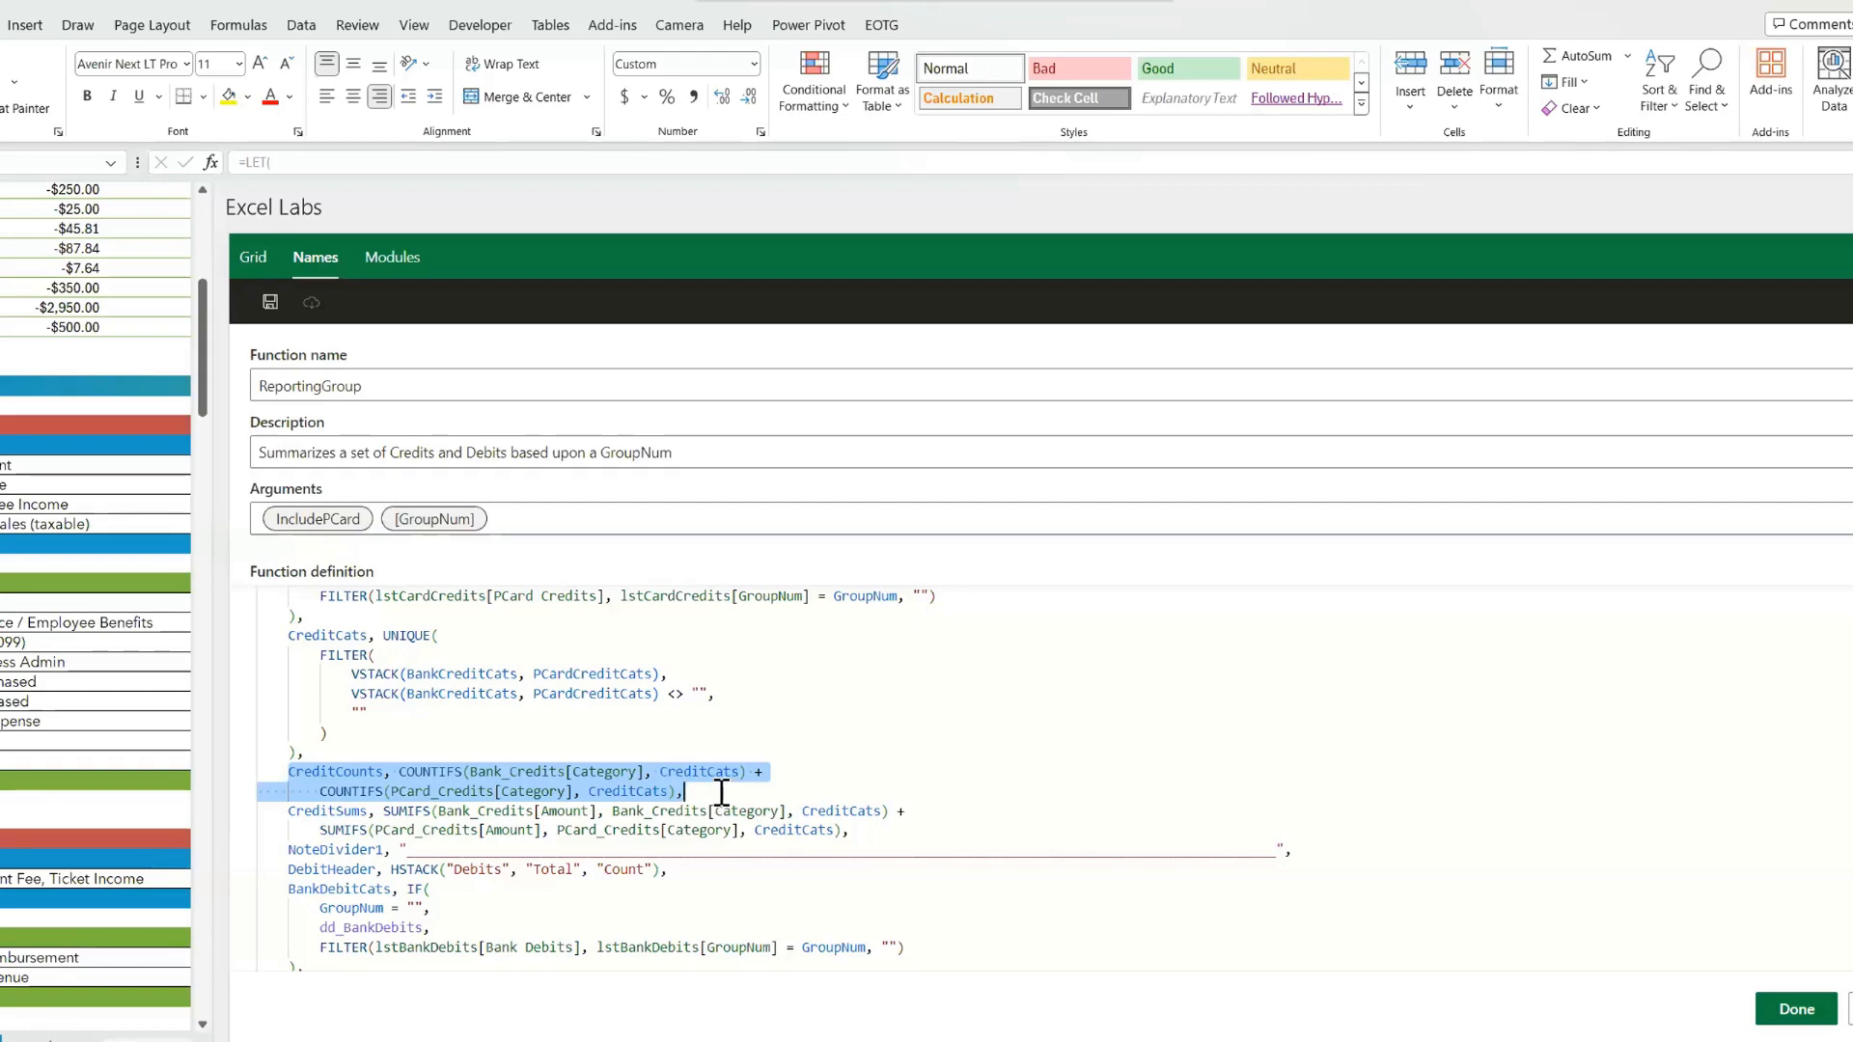
pyautogui.scroll(-3, 722, 792)
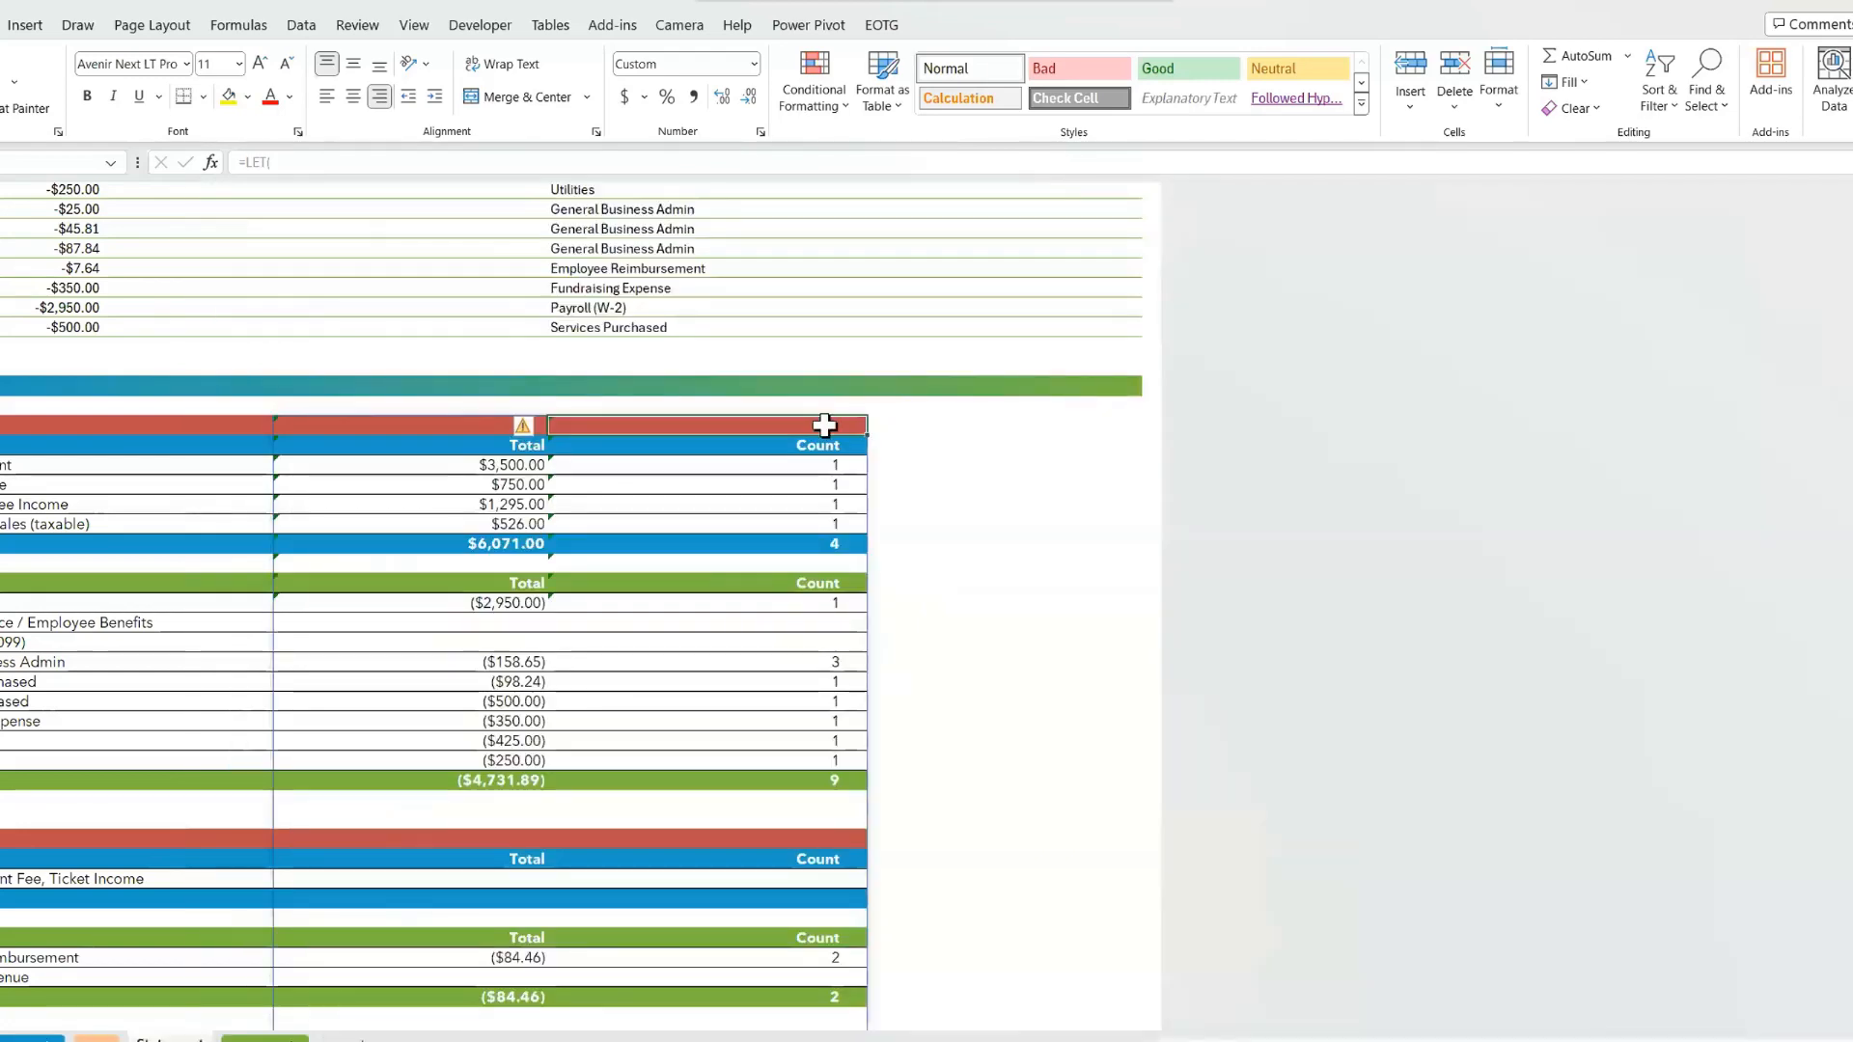
# - Return to the summary report's formula cell, enlarge the formula area and review its Group1 to Group4 and DataAssembly definitions without editing
pyautogui.click(2, 426)
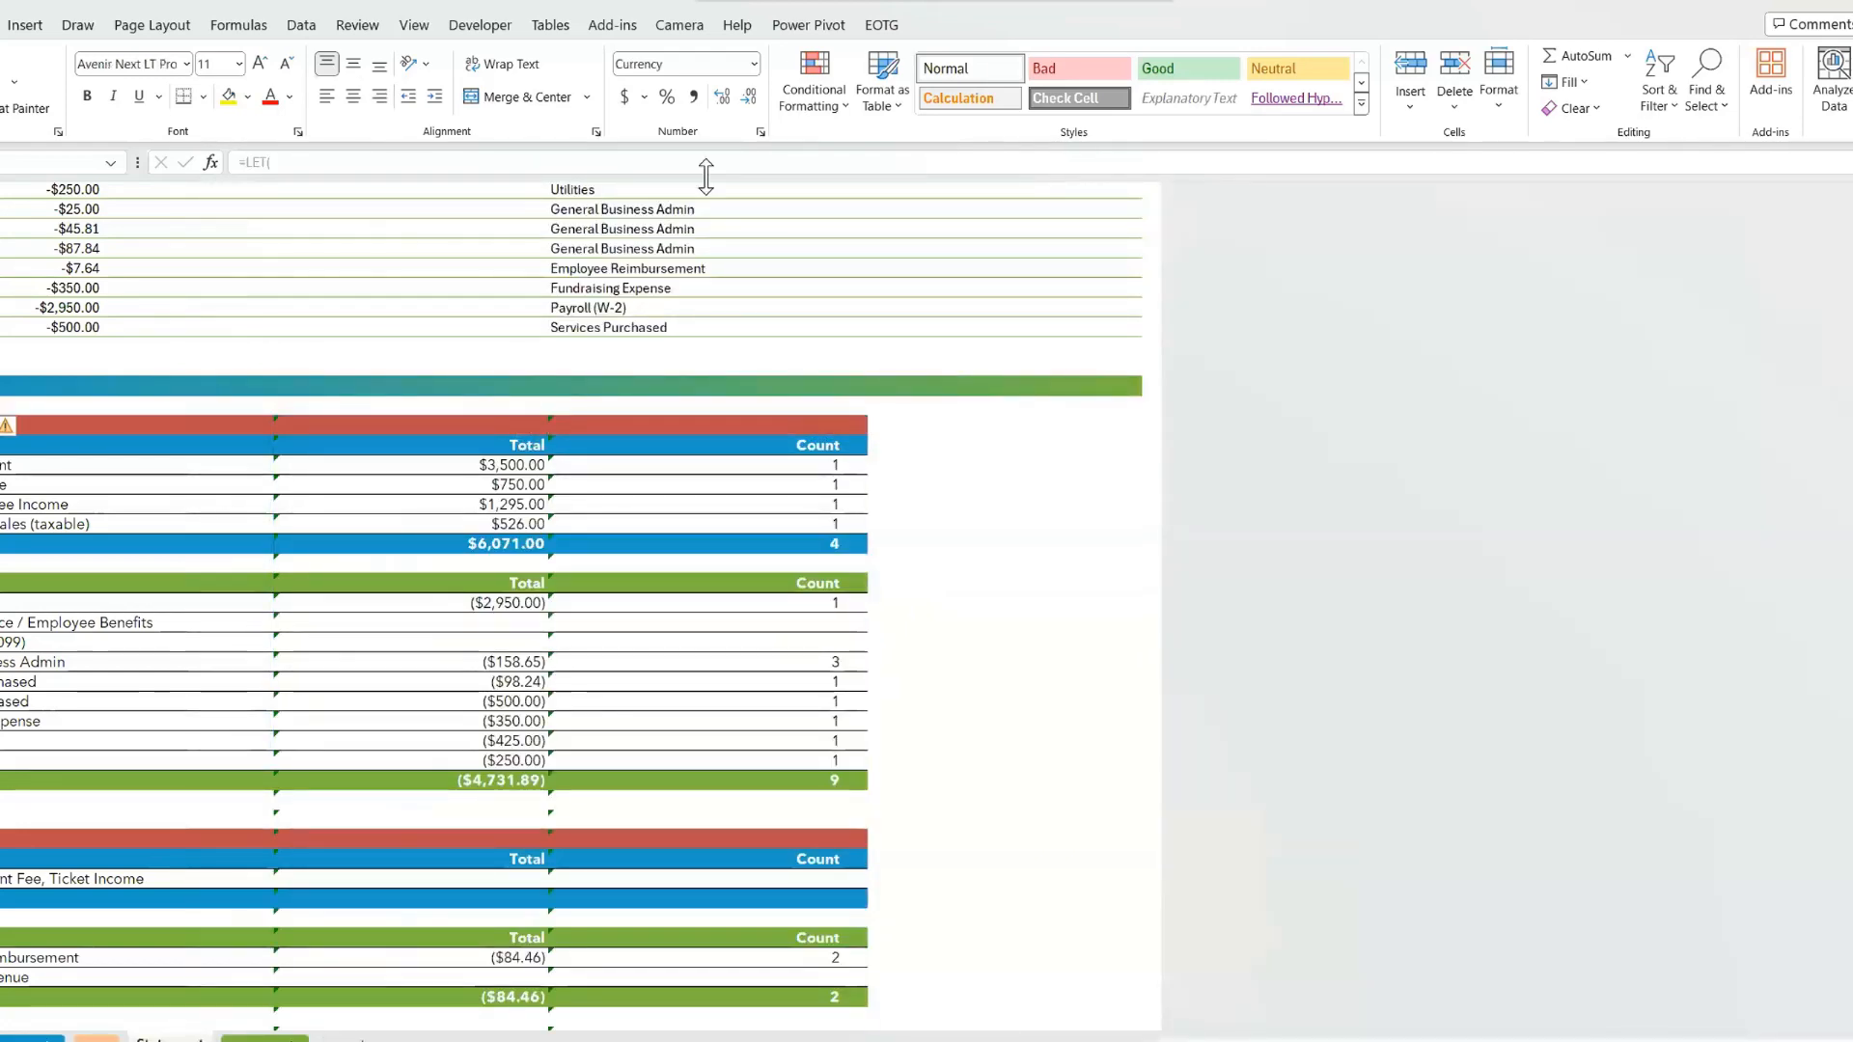
pyautogui.moveTo(711, 173); pyautogui.dragTo(714, 391)
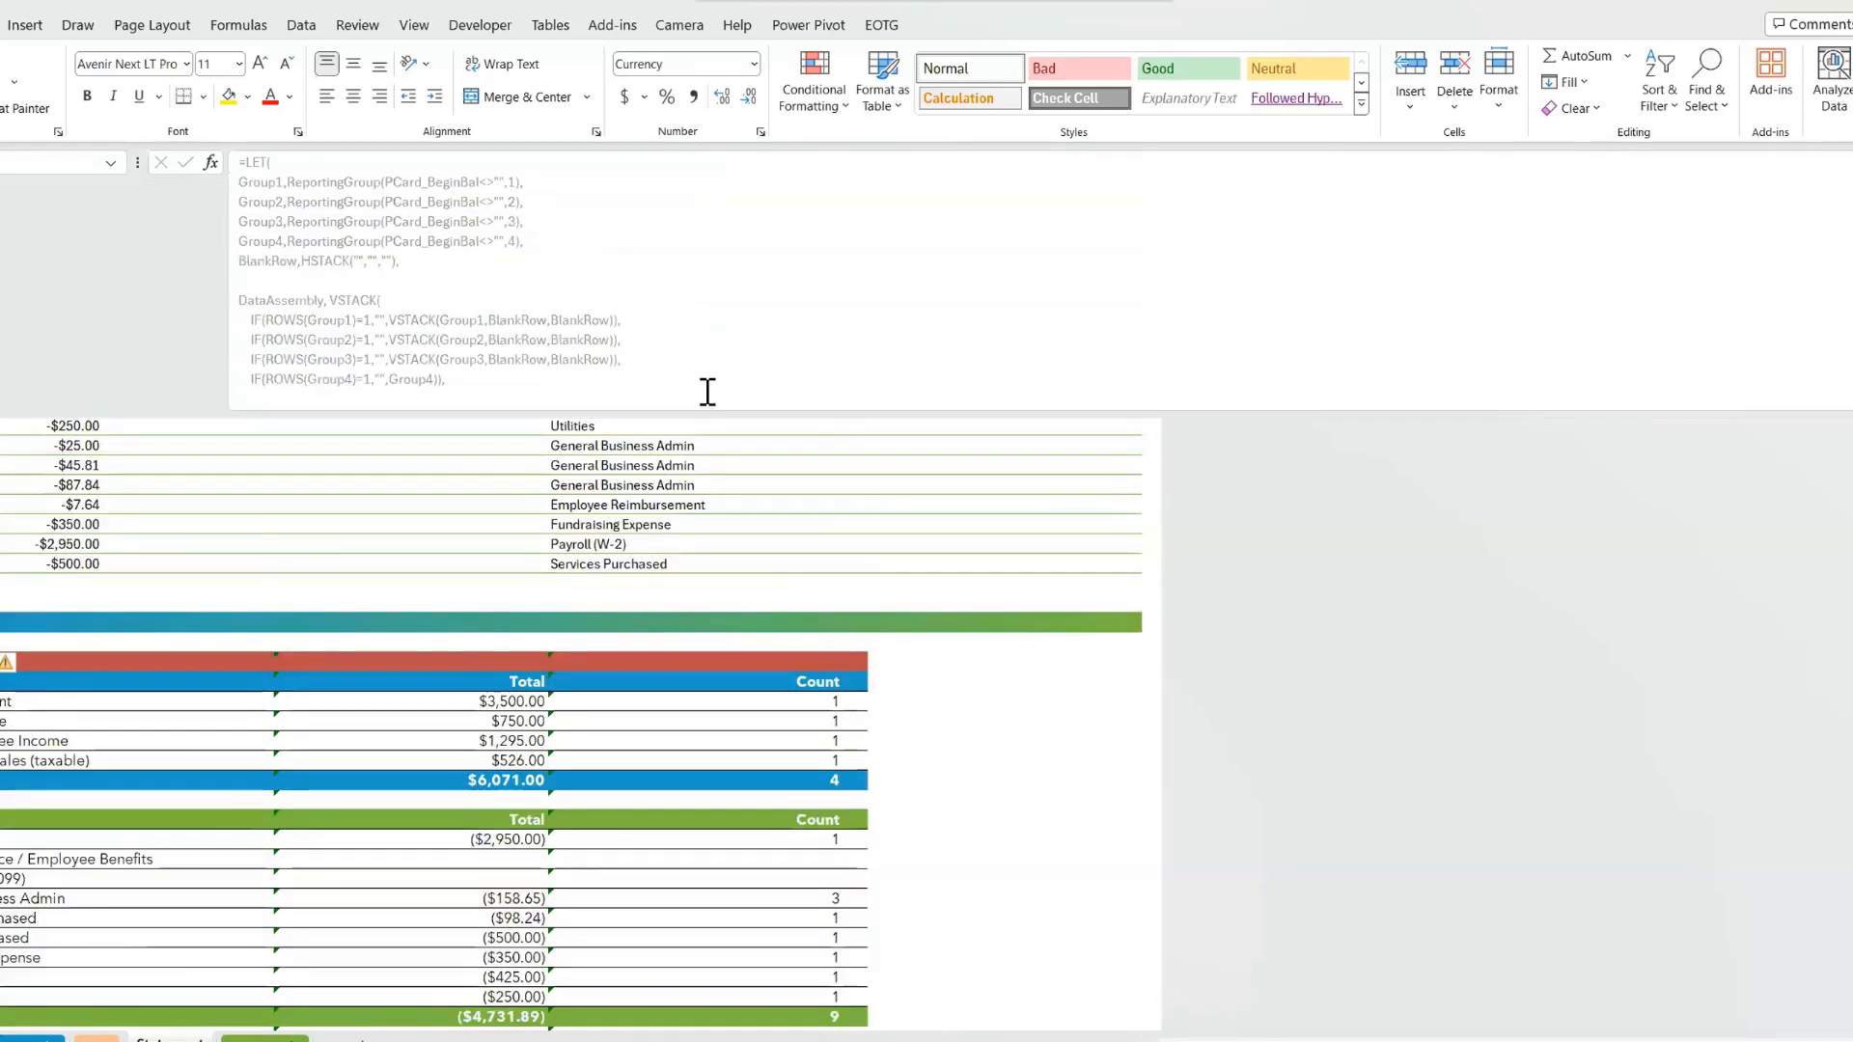
pyautogui.click(2, 622)
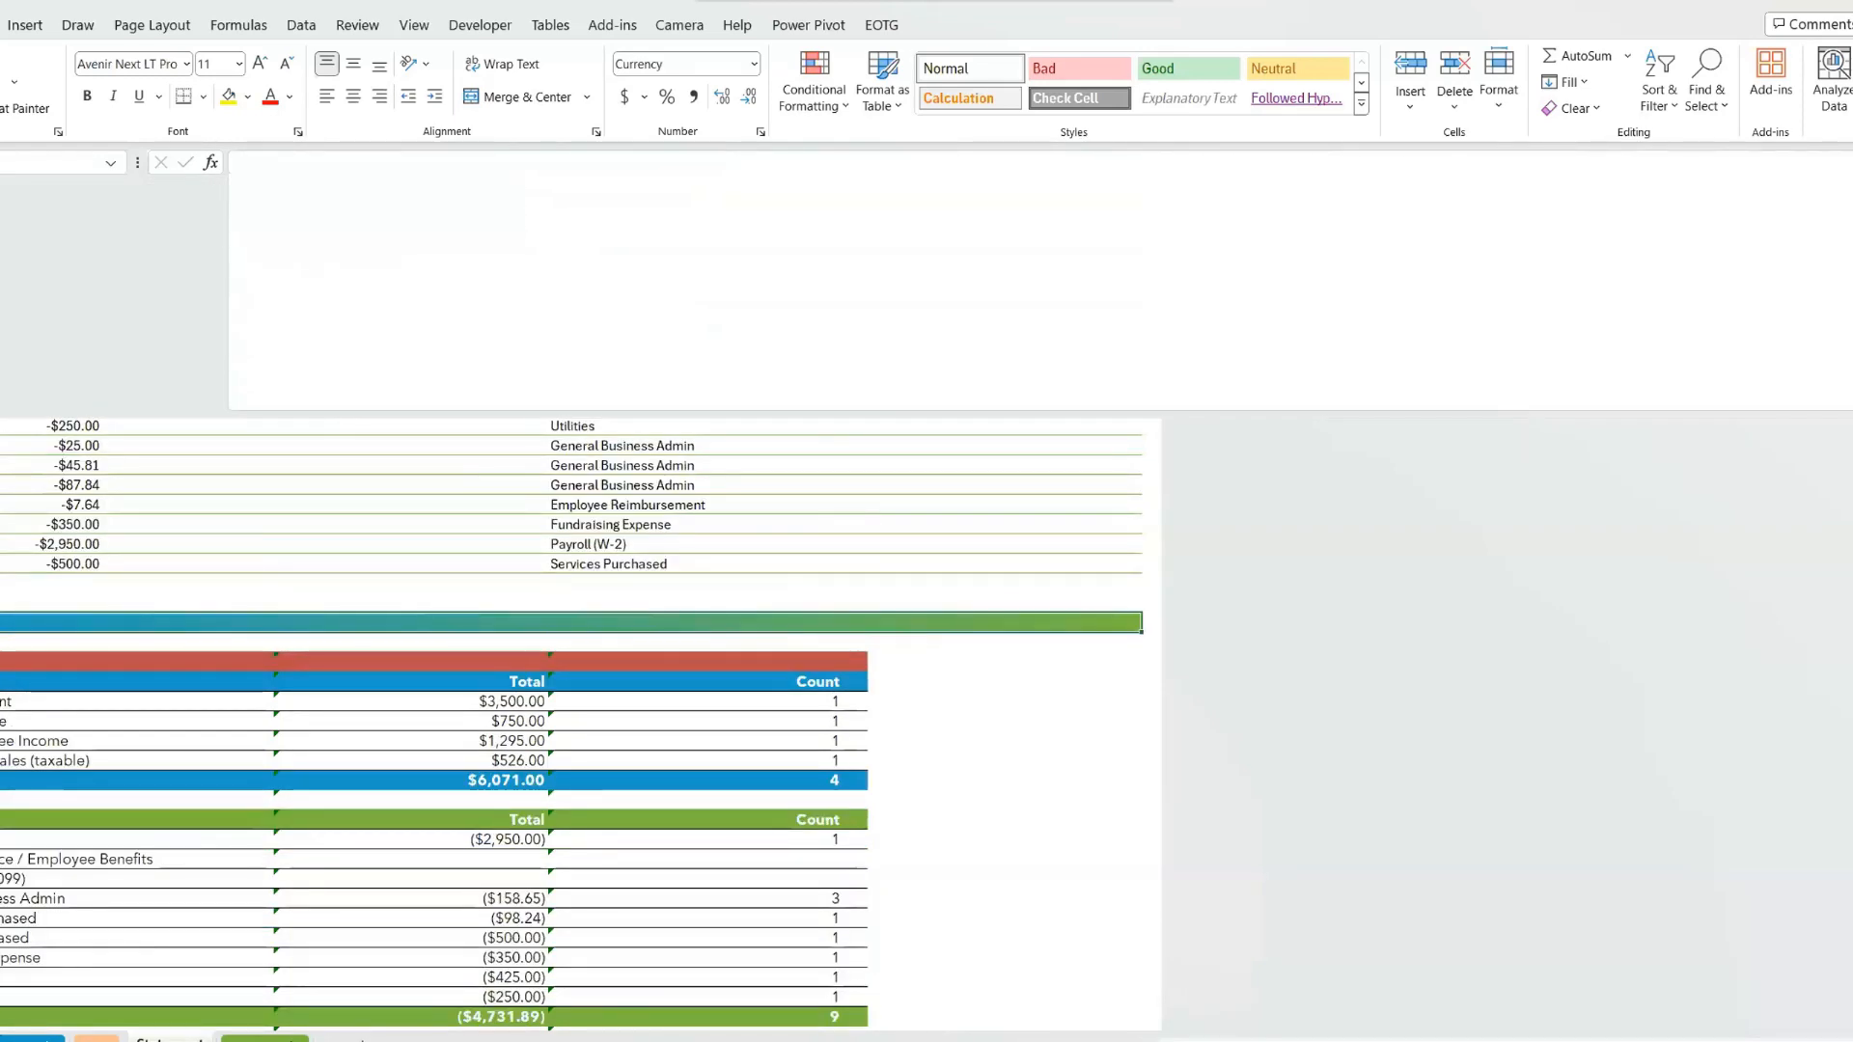
pyautogui.click(2, 593)
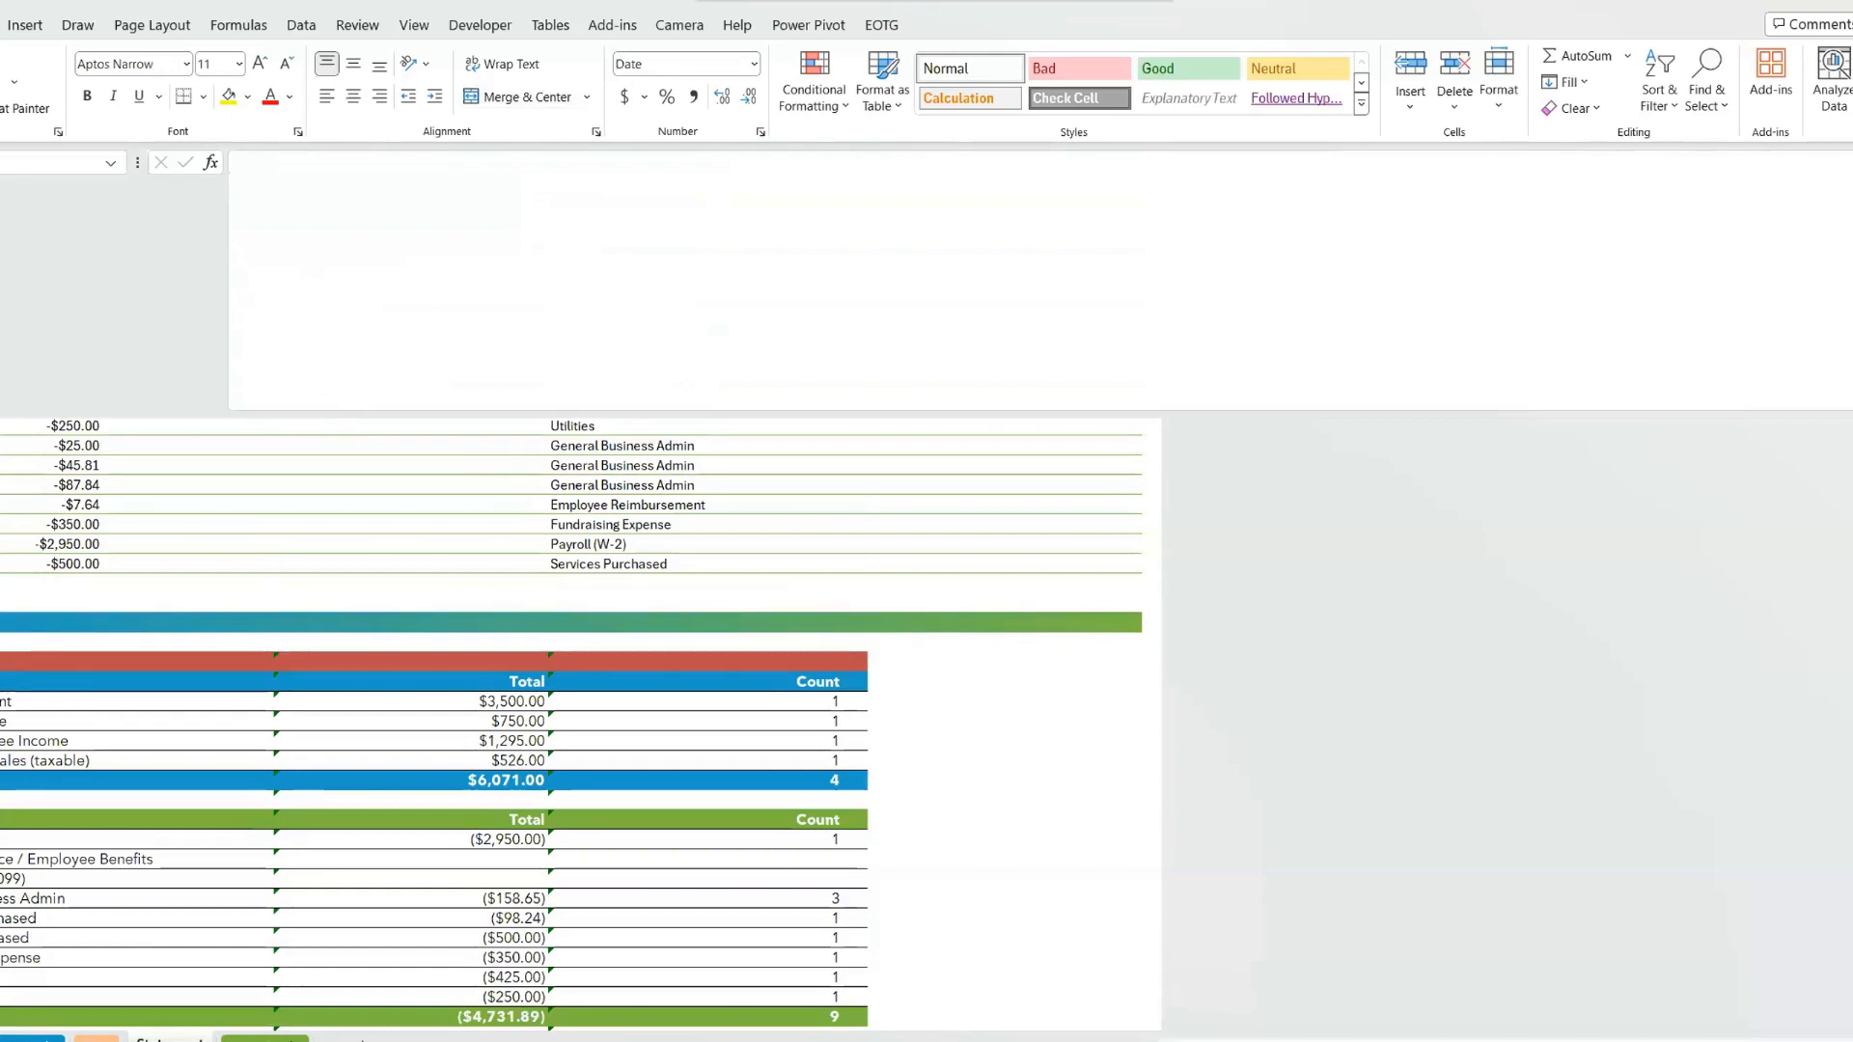
pyautogui.click(2, 662)
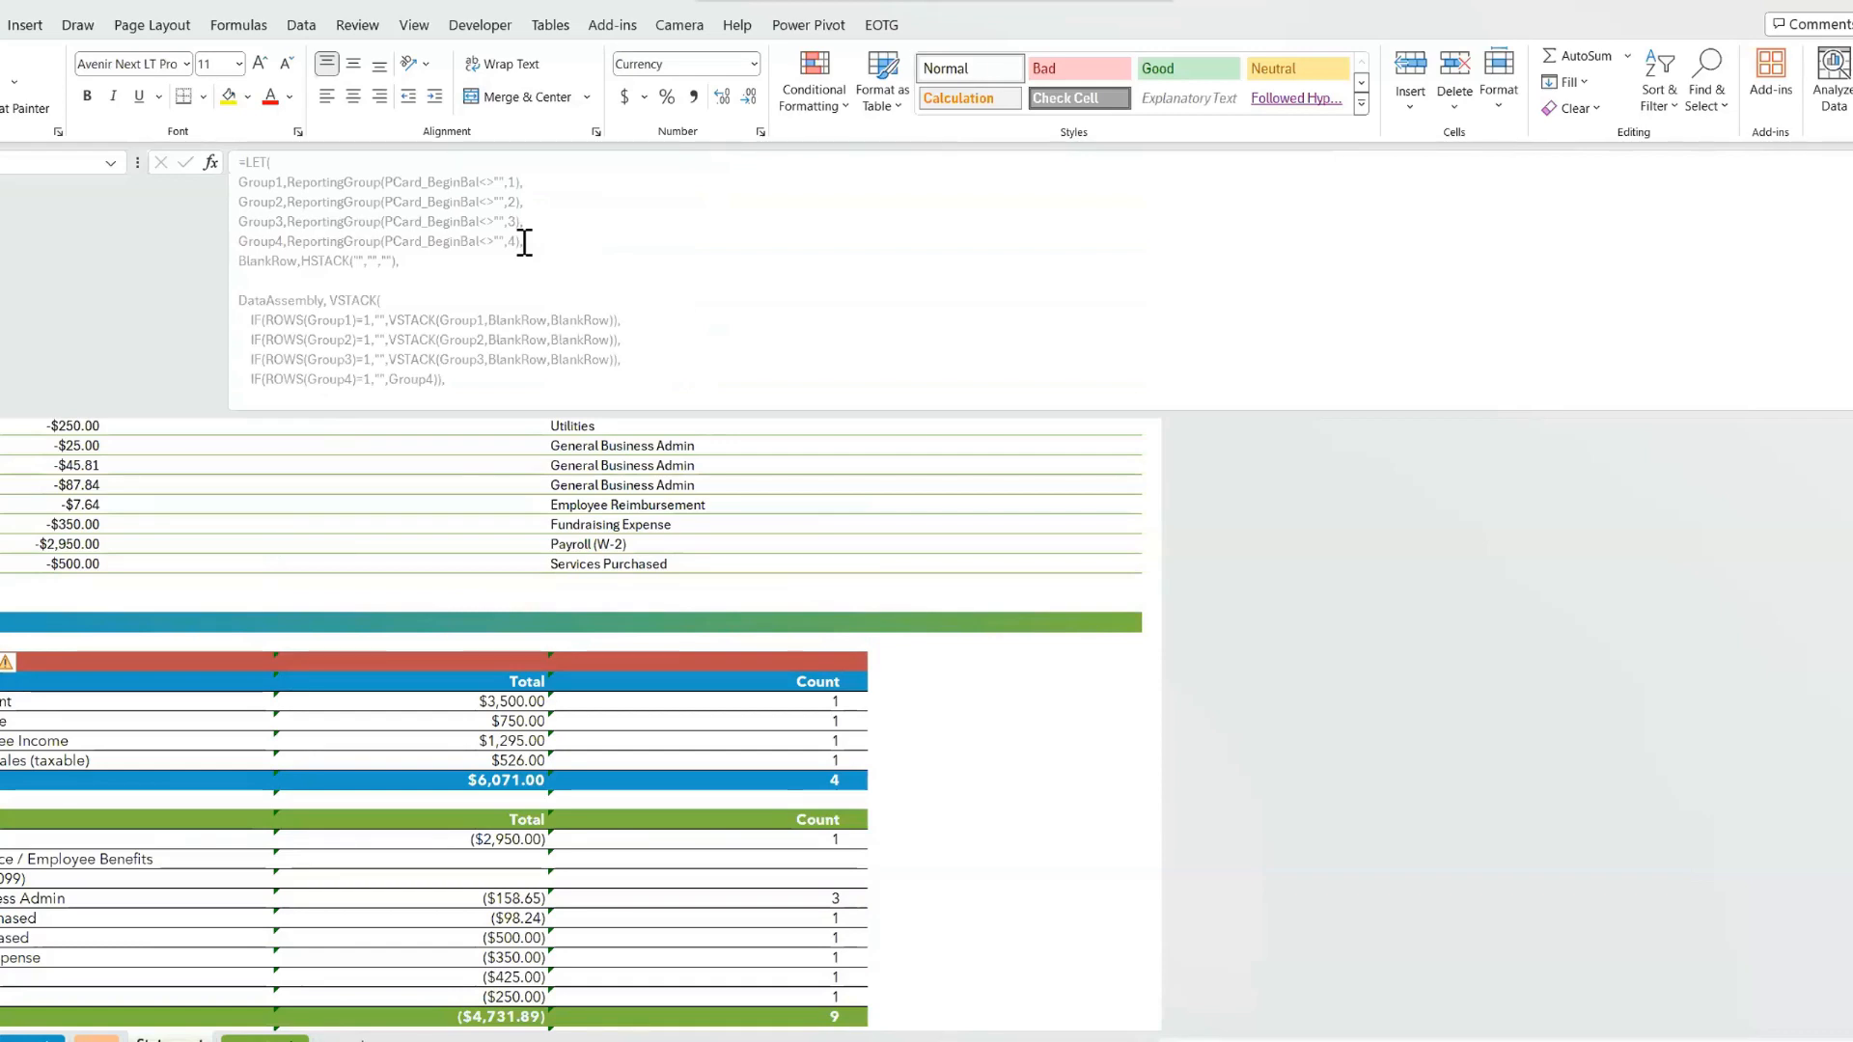
pyautogui.click(378, 219)
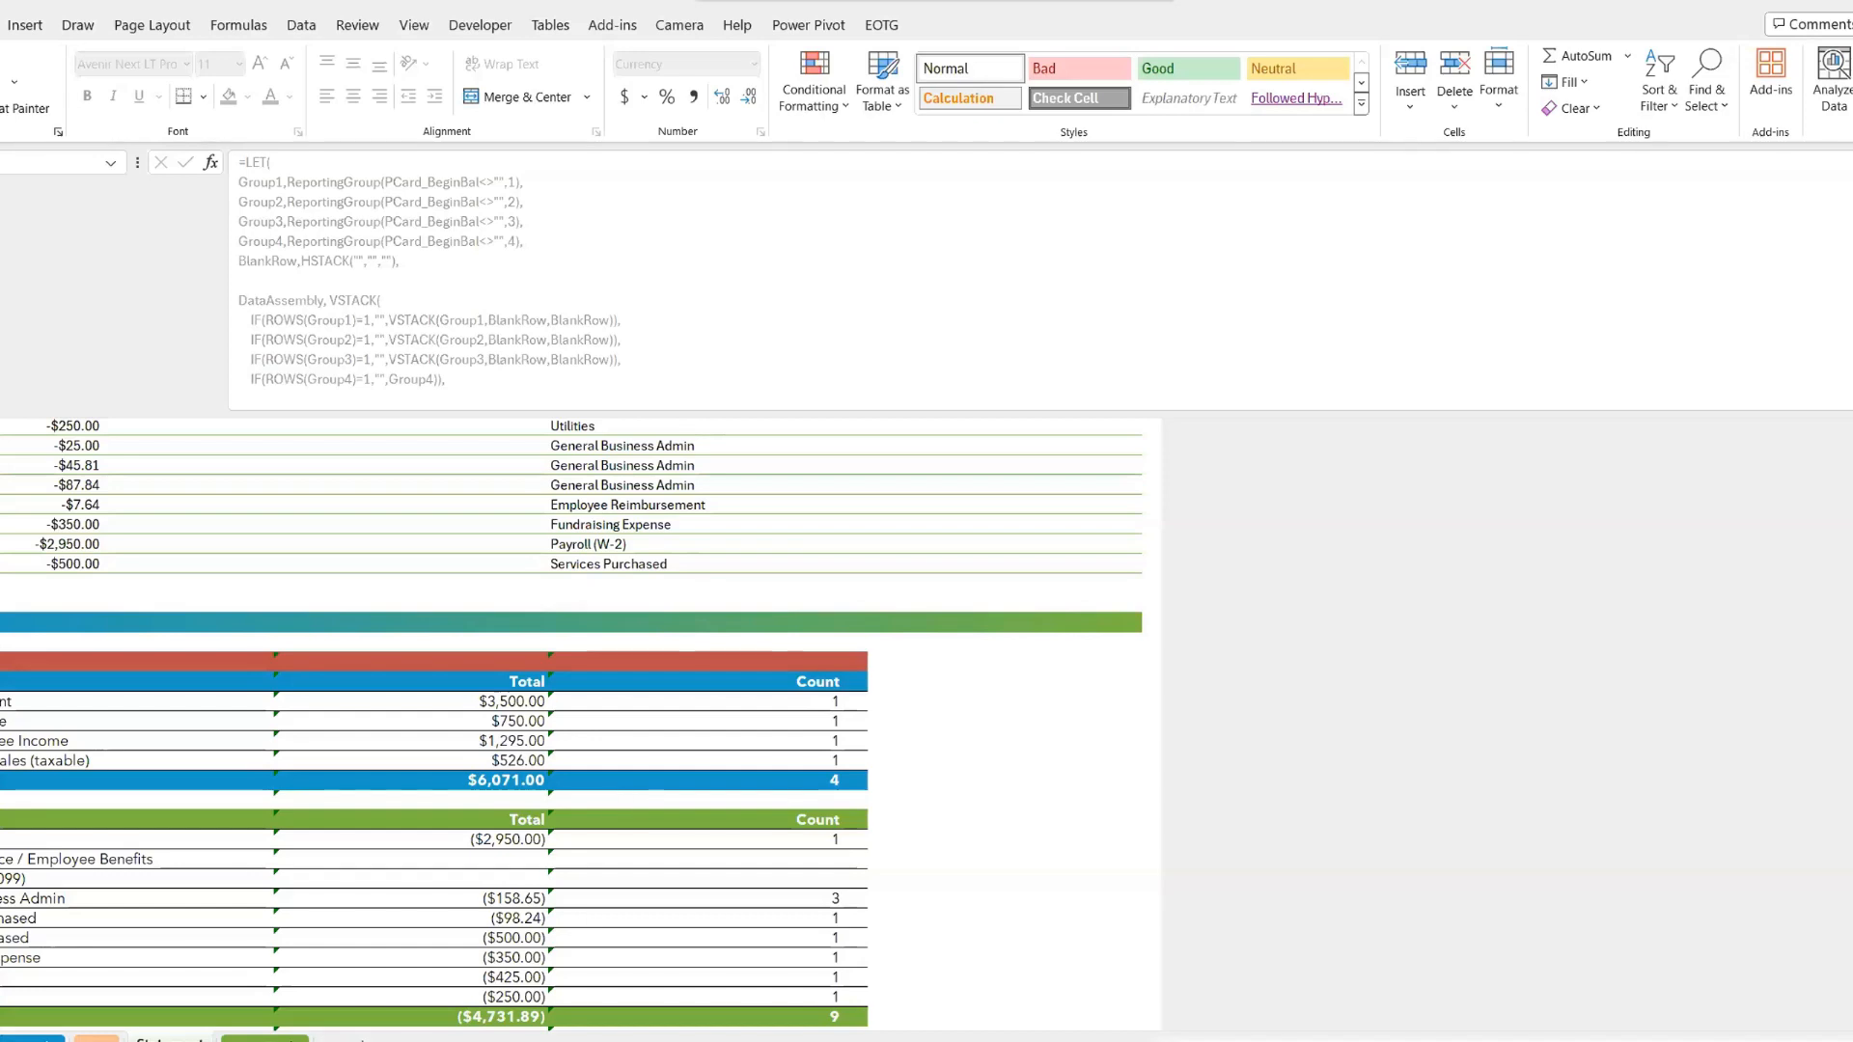
pyautogui.click(437, 492)
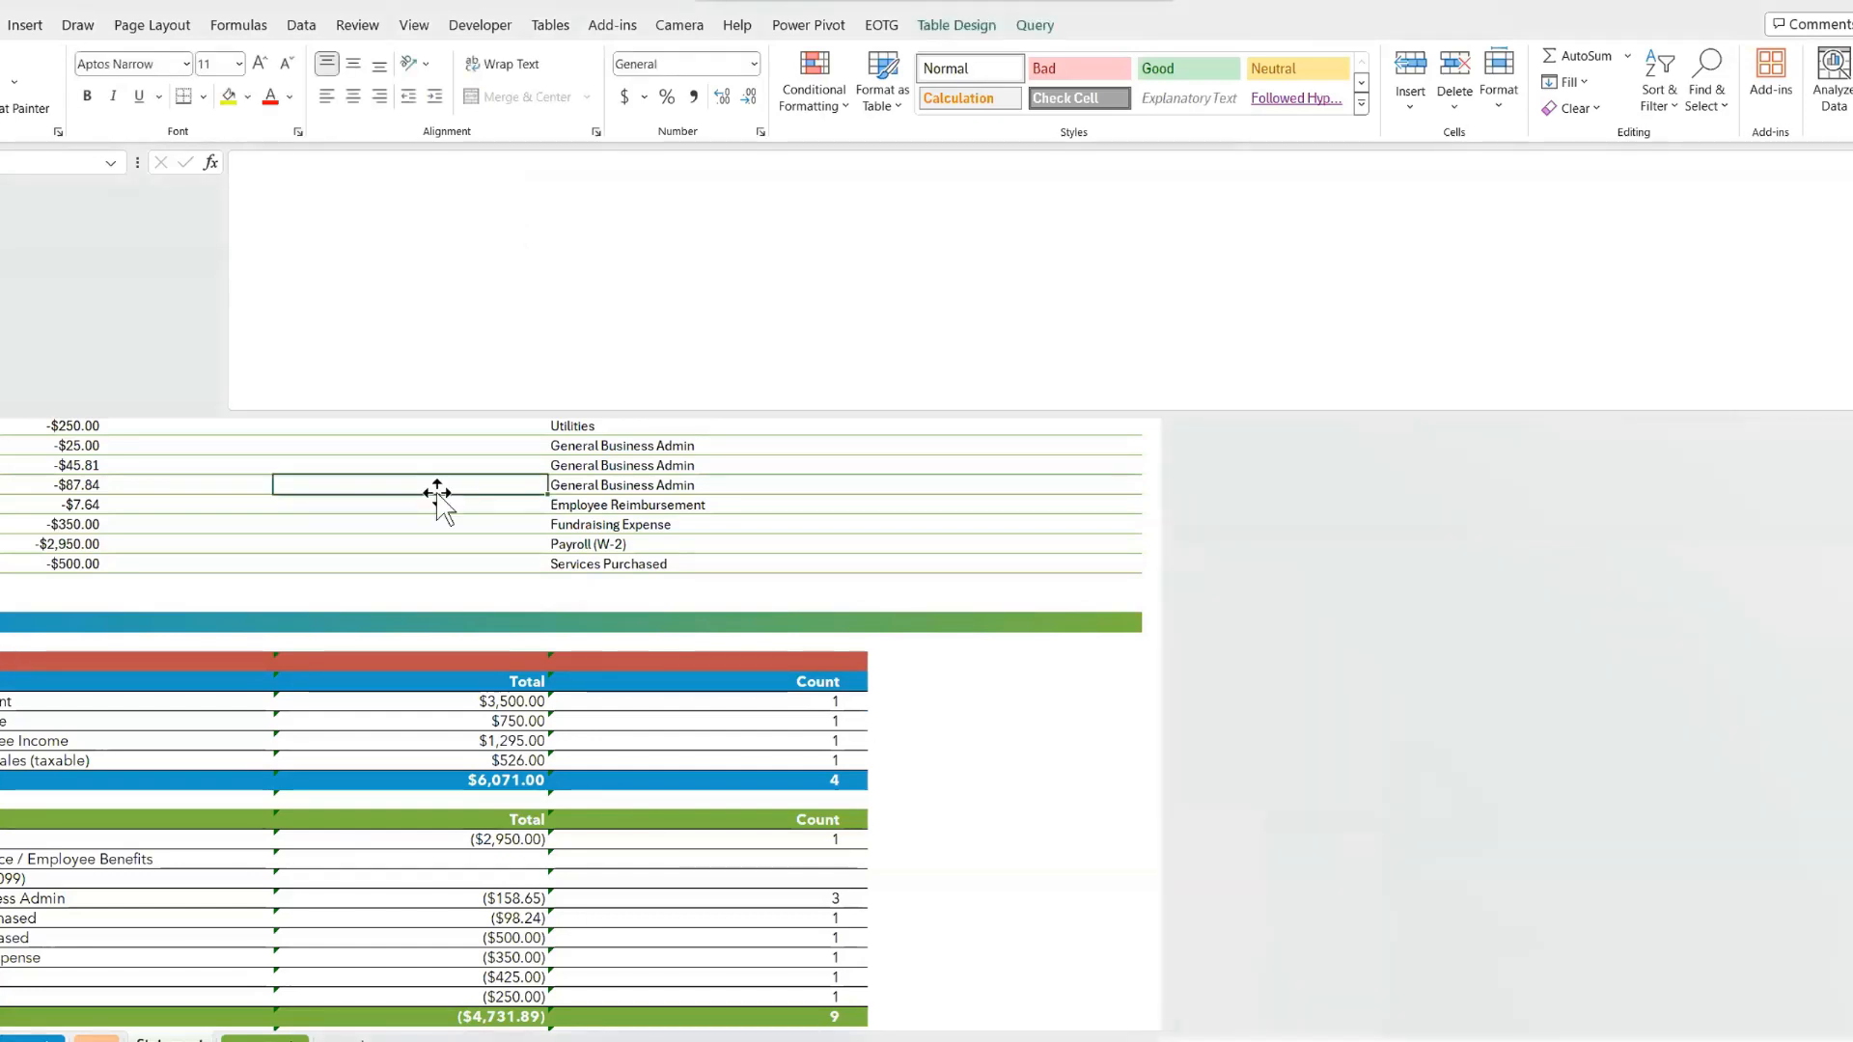
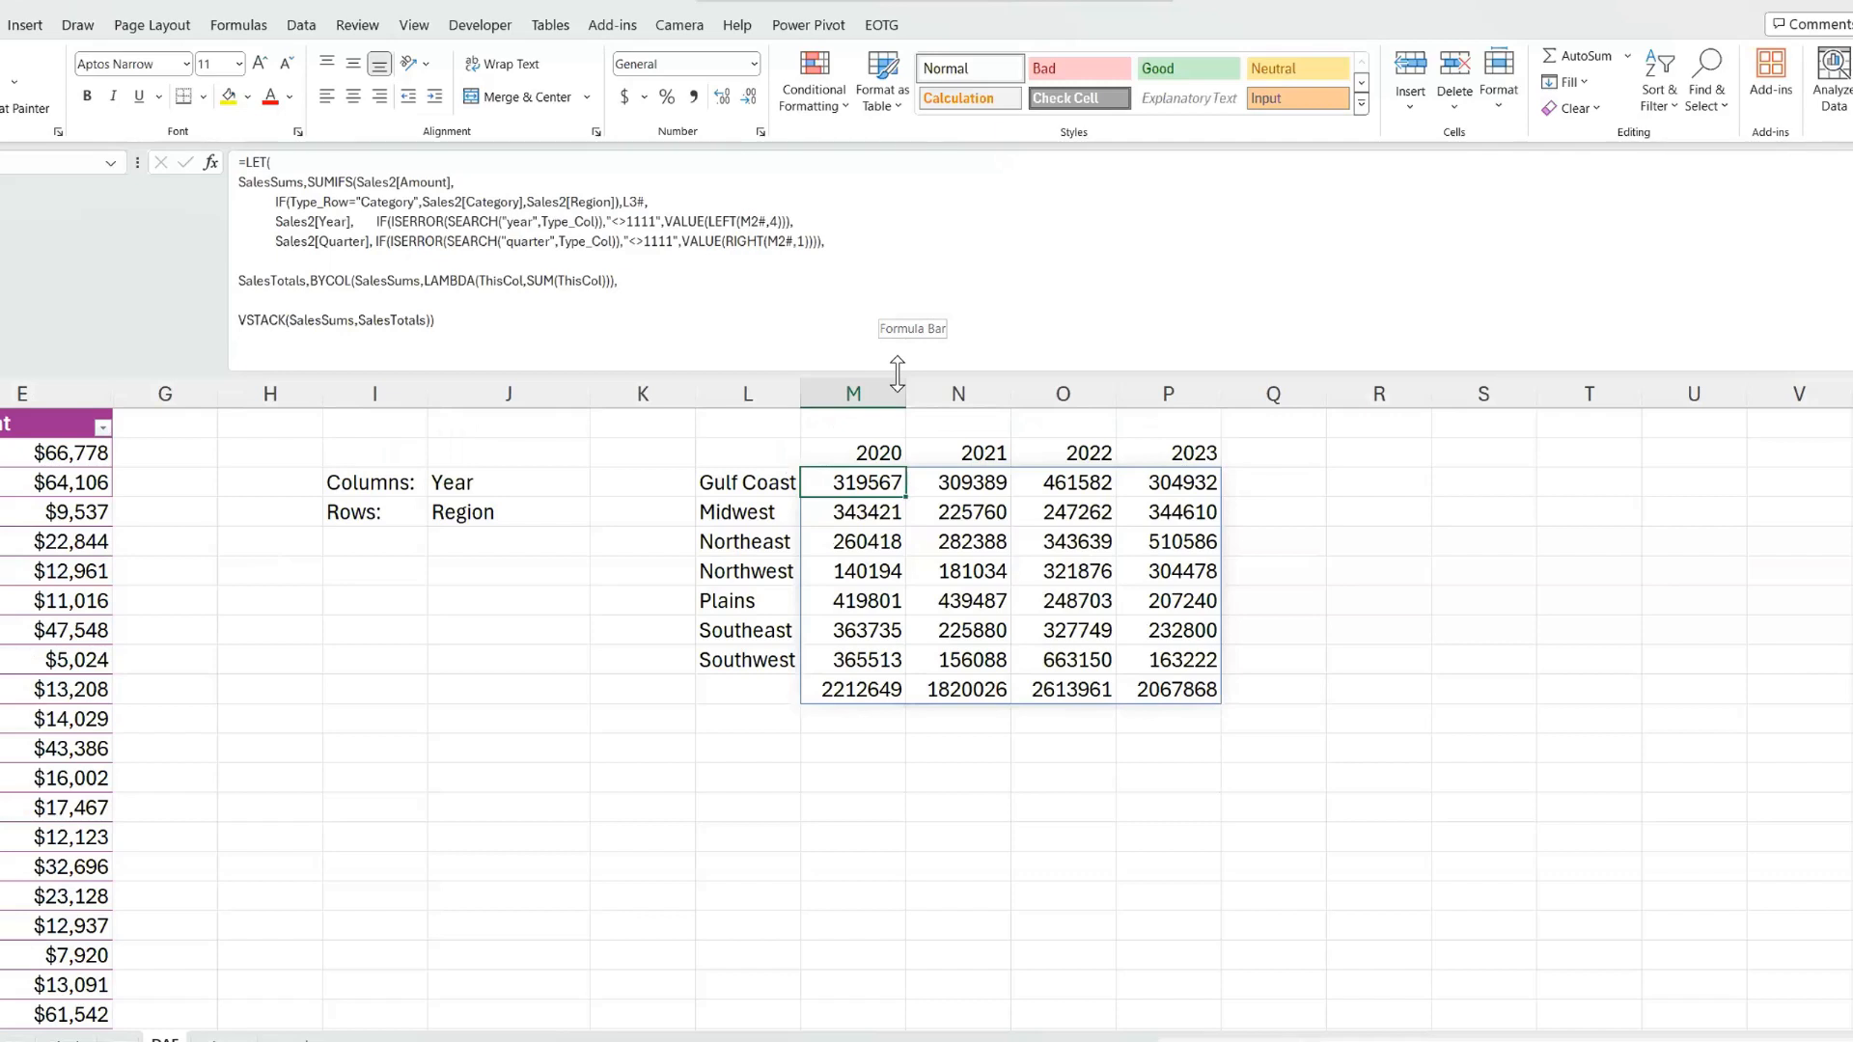
# - In the sales report's M3 formula, assign the VSTACK result to a LET variable named xtravar, followed by a blank line
pyautogui.click(237, 322)
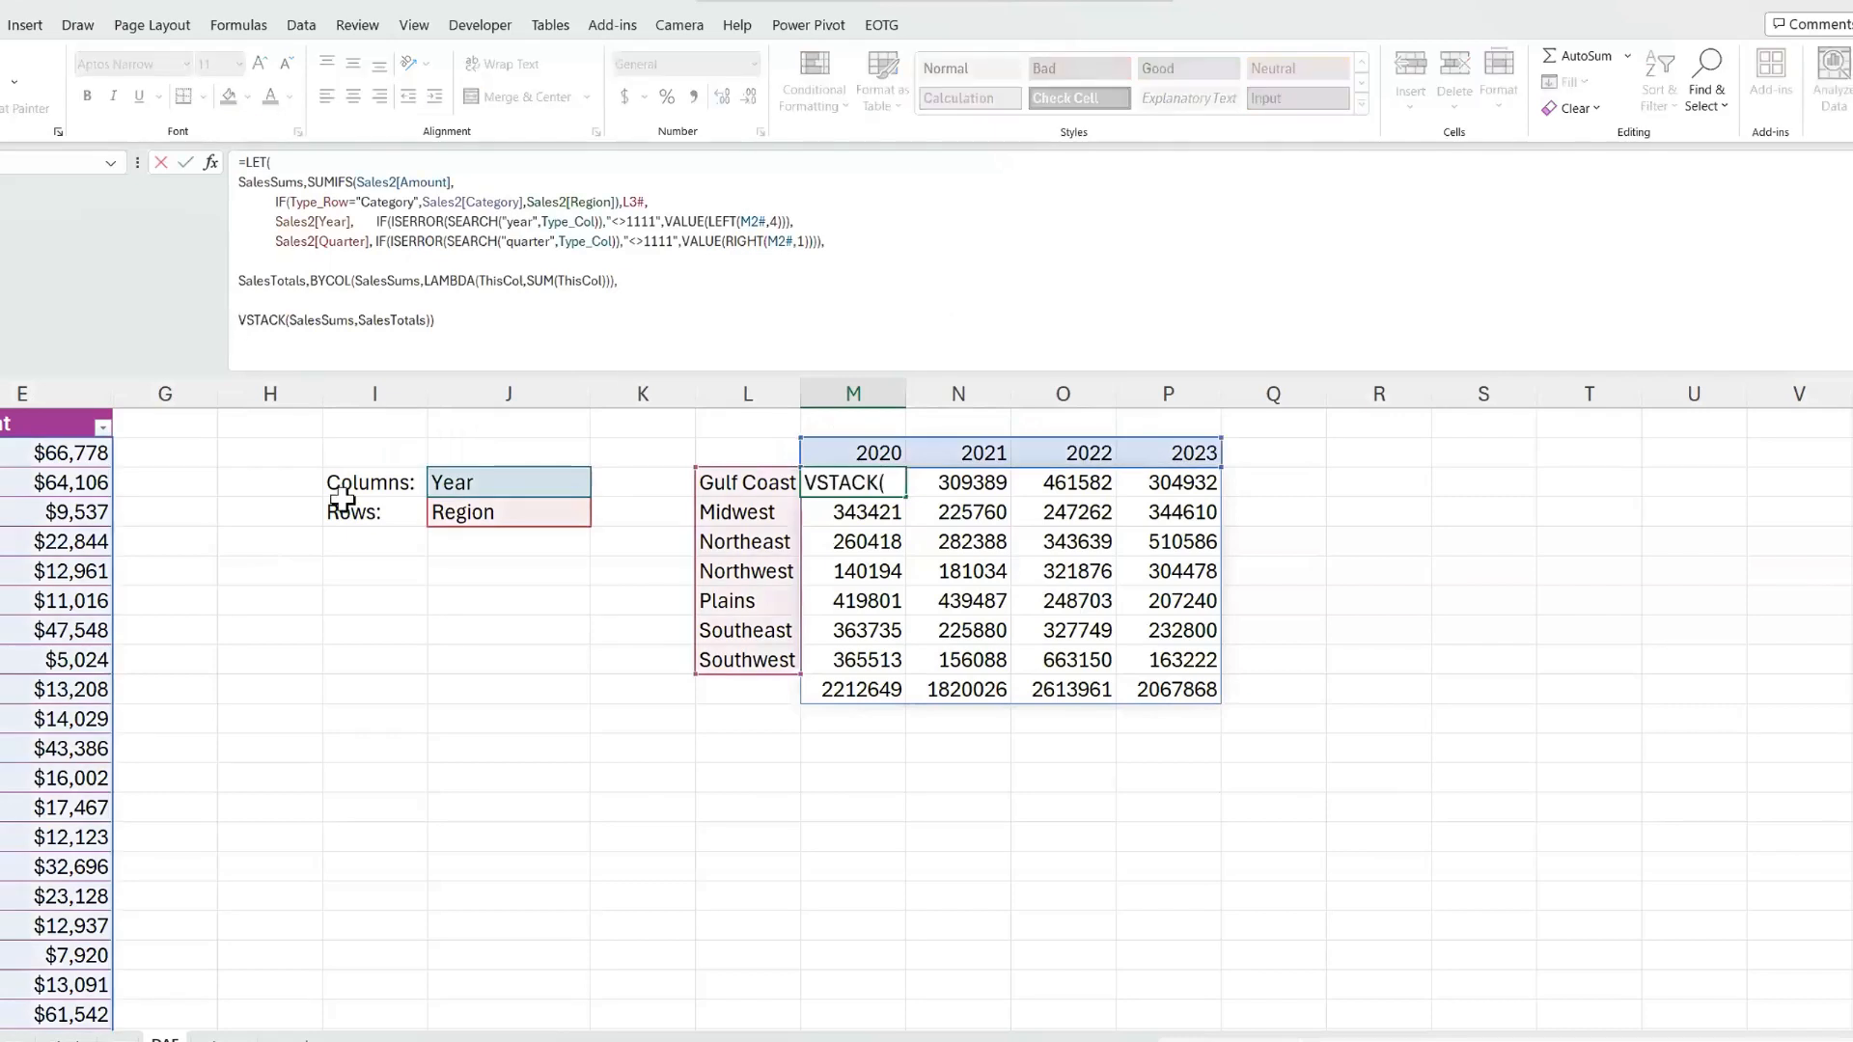
pyautogui.click(819, 488)
pyautogui.click(808, 723)
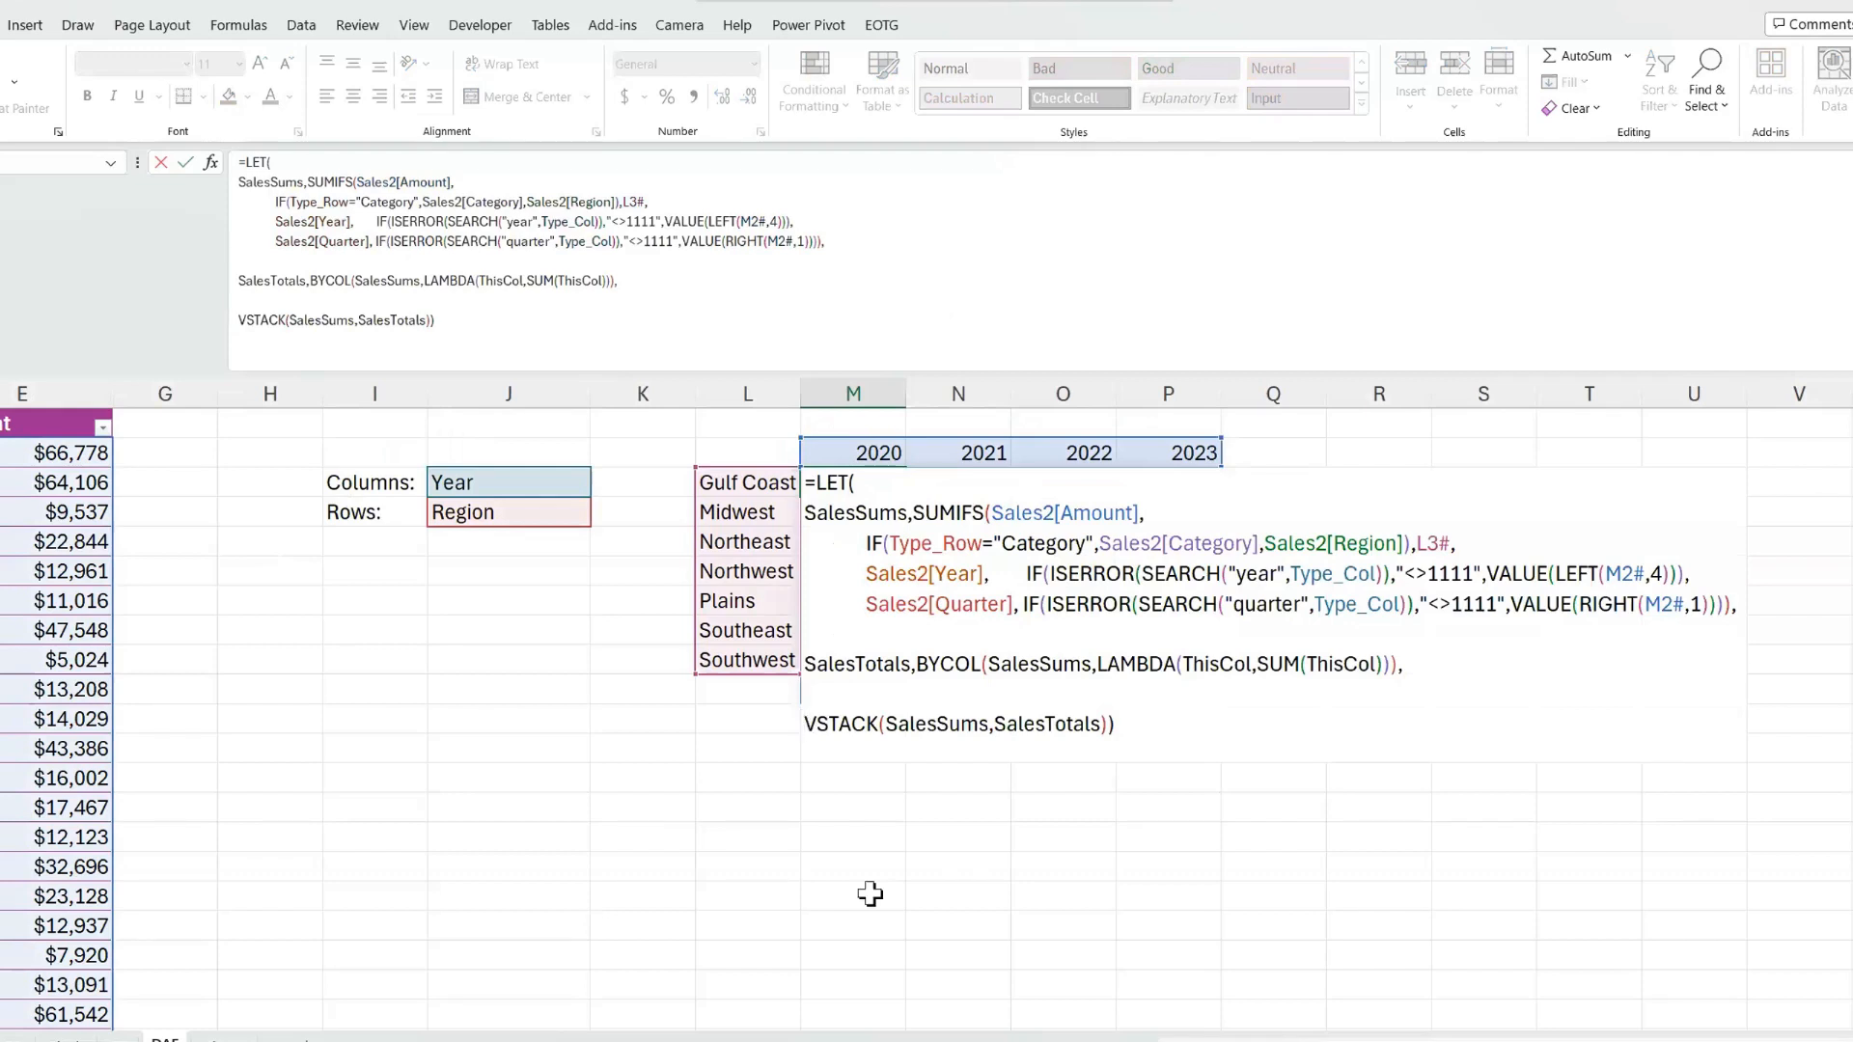
pyautogui.write('xtravar,')
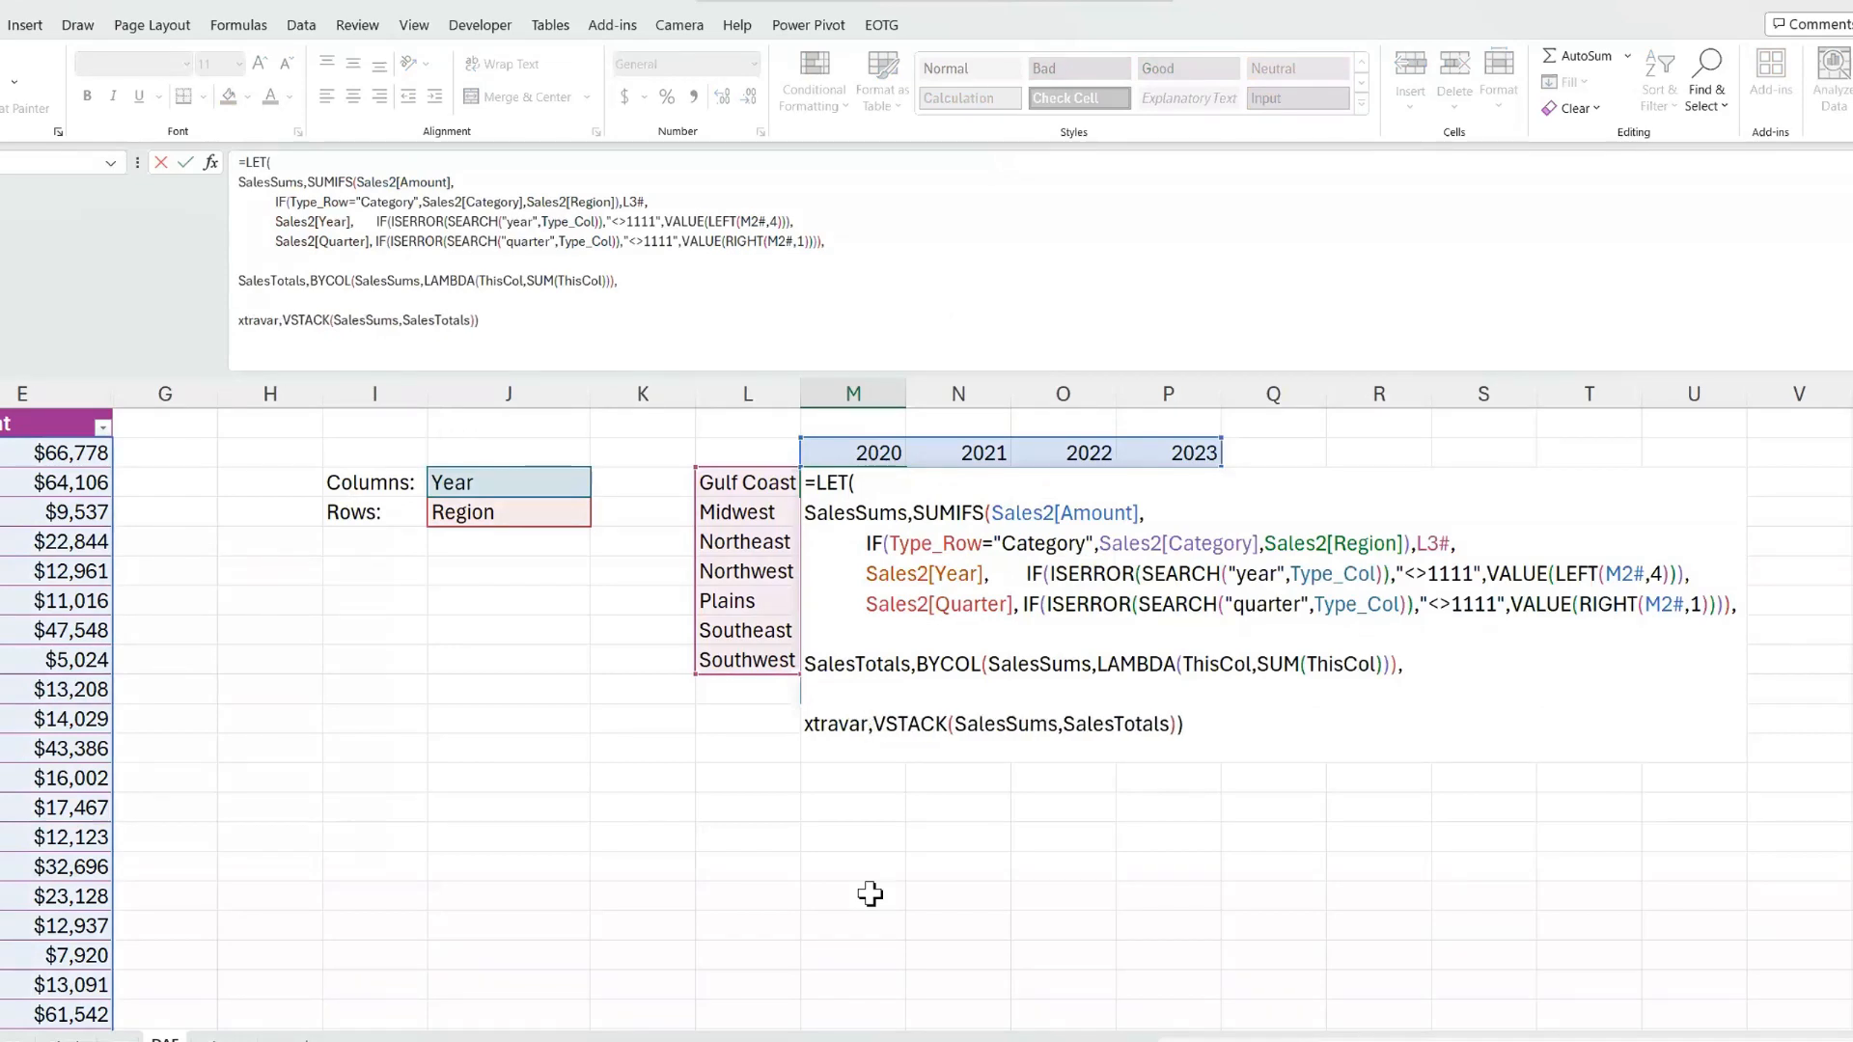
pyautogui.write(',')
pyautogui.hotkey('alt', 'Return')
pyautogui.hotkey('alt', 'Return')
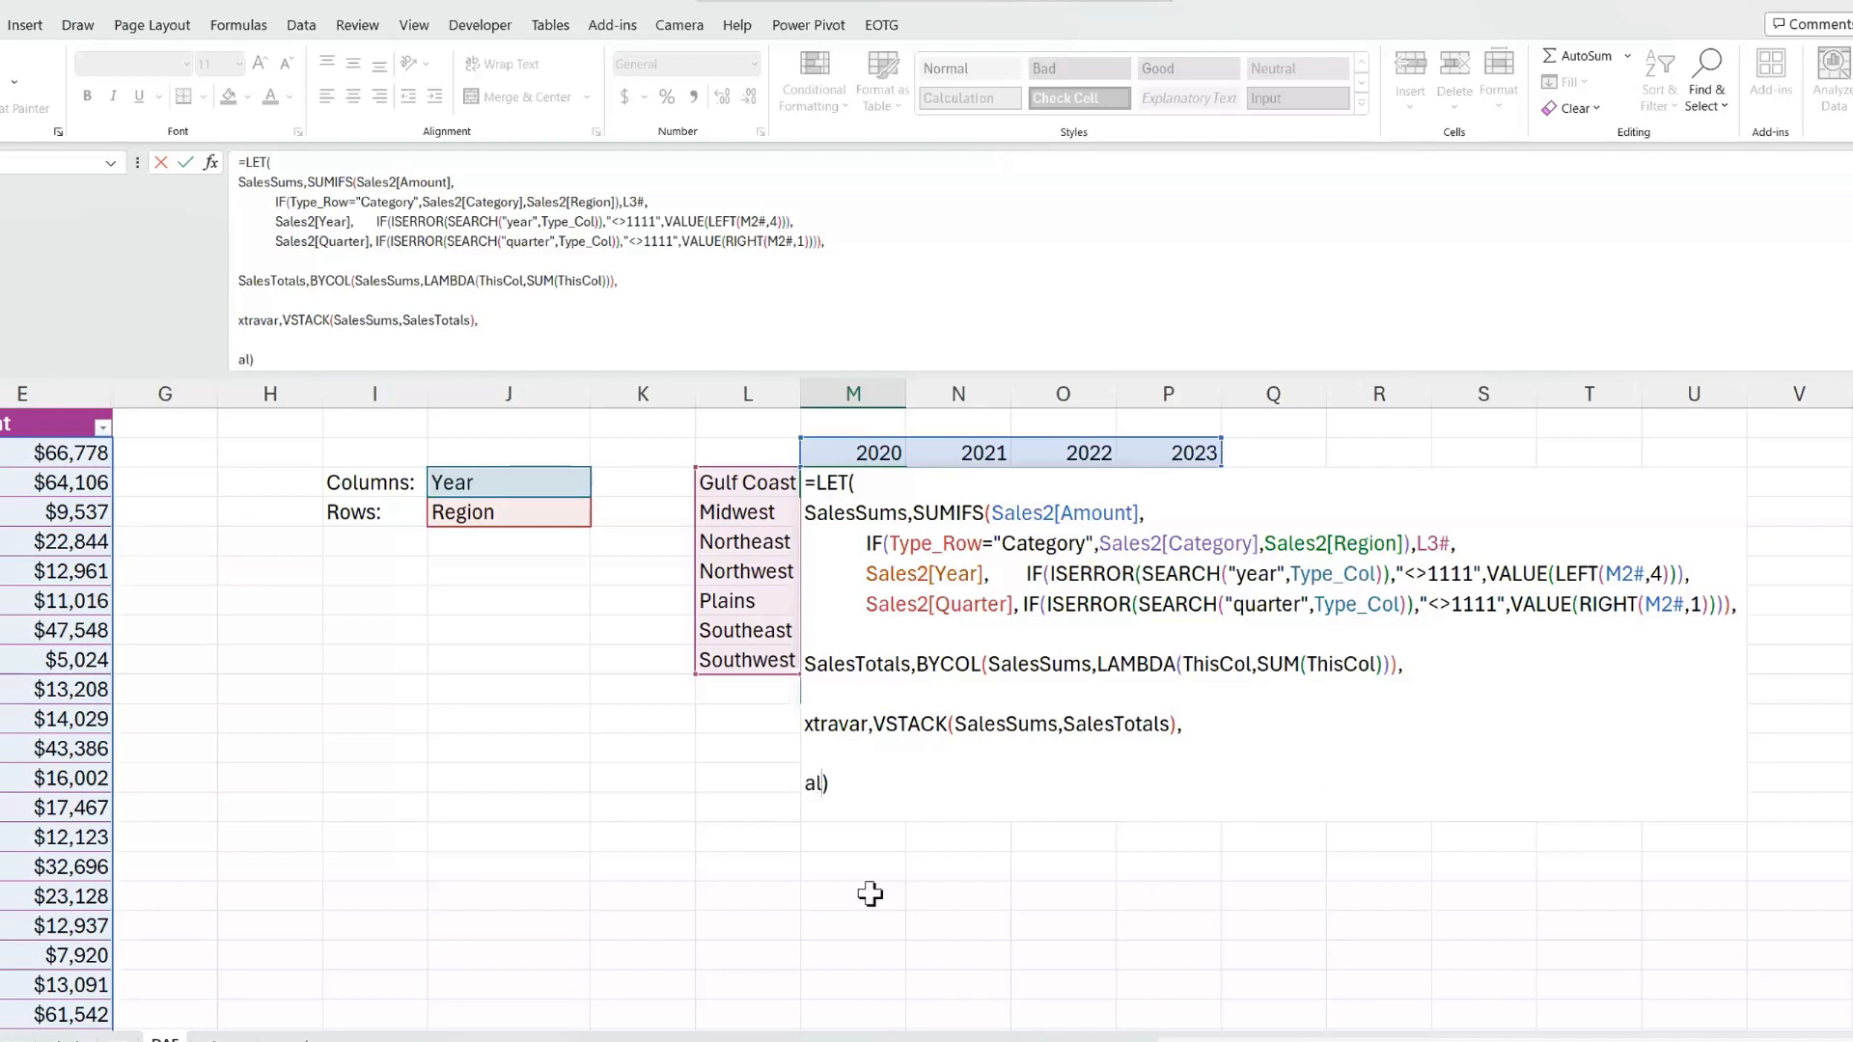
# - Make SalesTotals the final result of M3's LET formula, and open Quick Analysis for M3:P3
pyautogui.write('salest')
pyautogui.press('Tab')
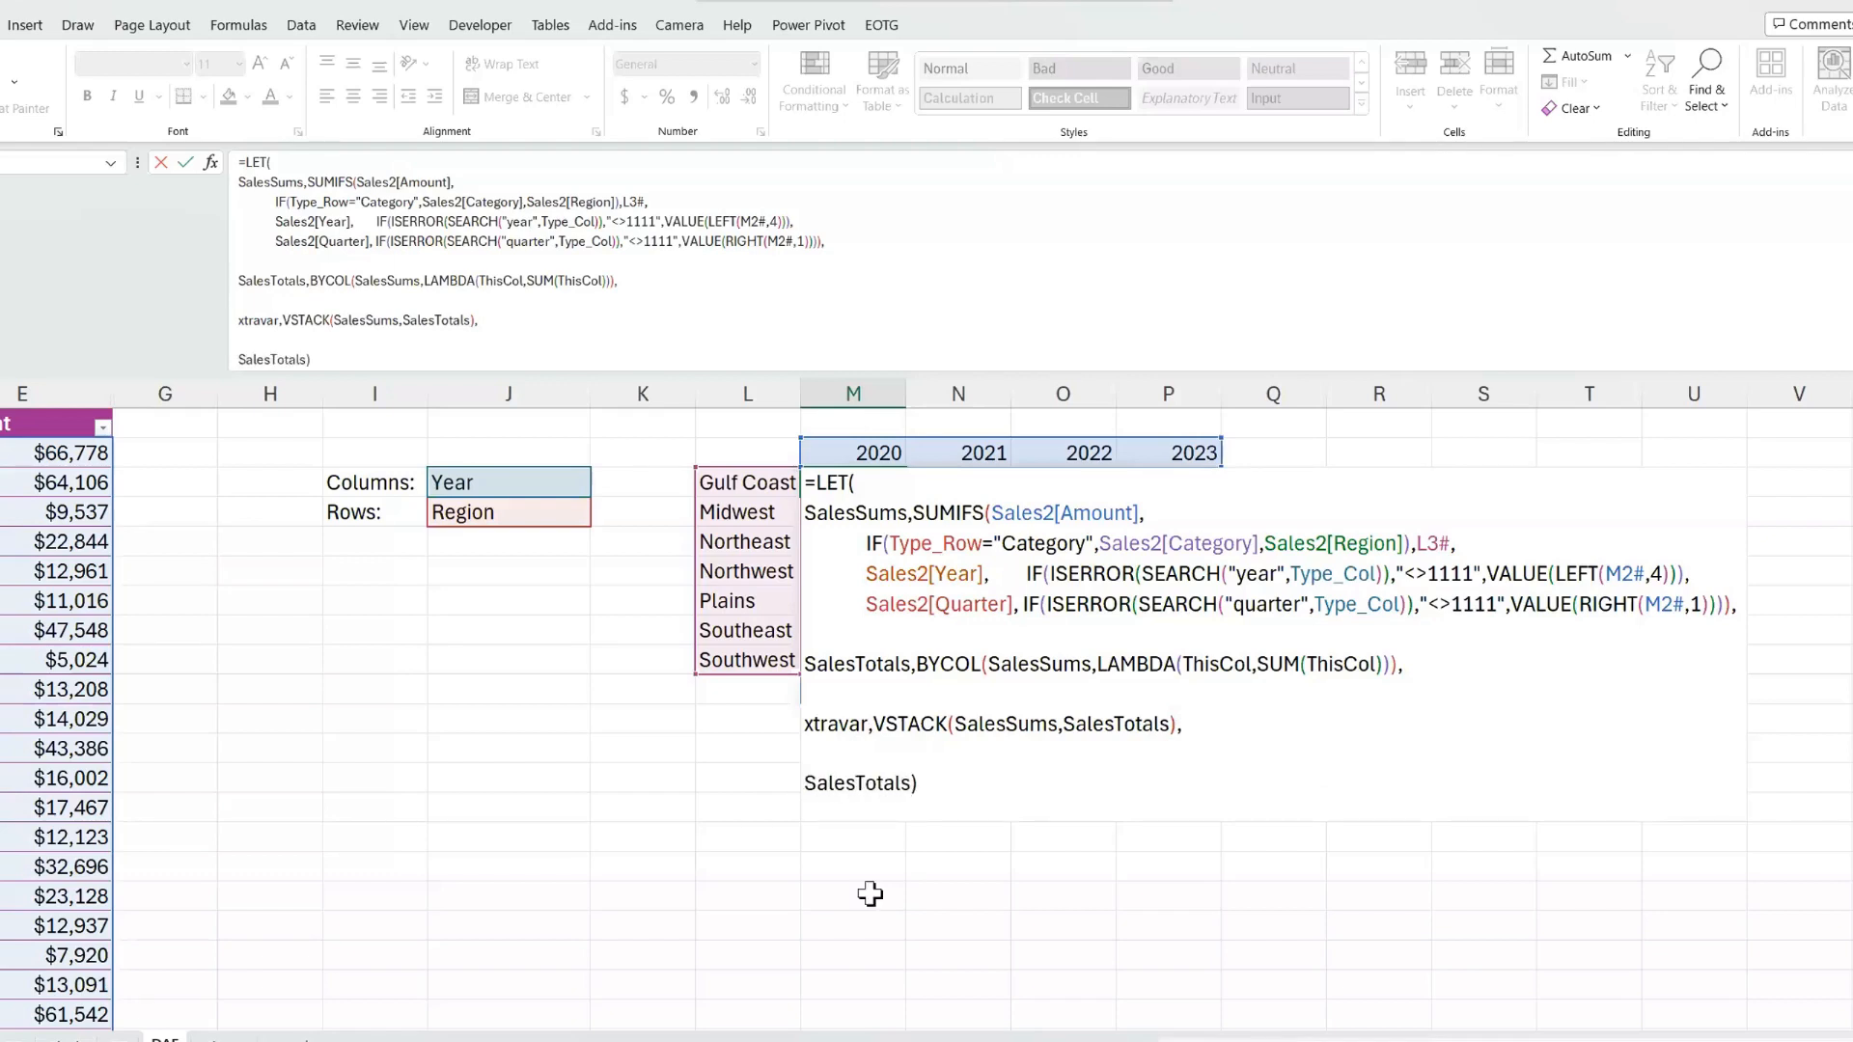
pyautogui.press('Return')
pyautogui.moveTo(838, 483); pyautogui.dragTo(1165, 487)
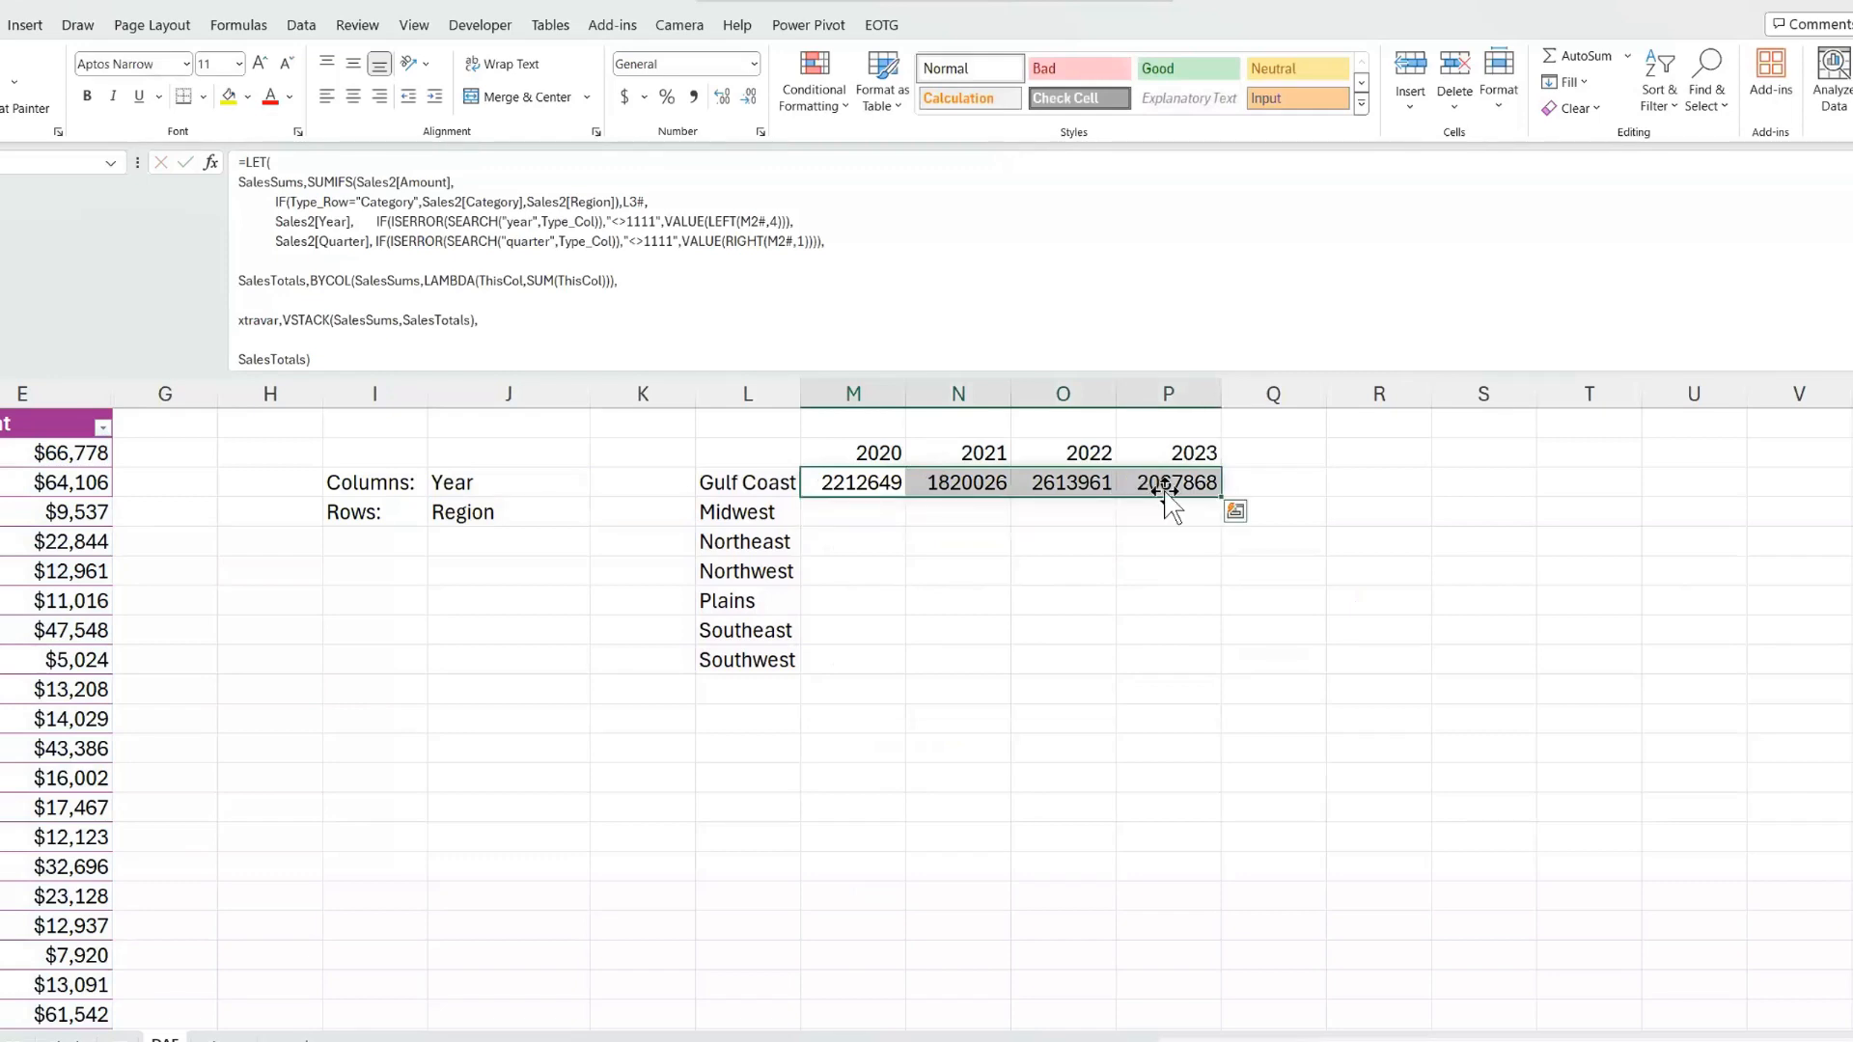
pyautogui.hotkey('ctrl', 'q')
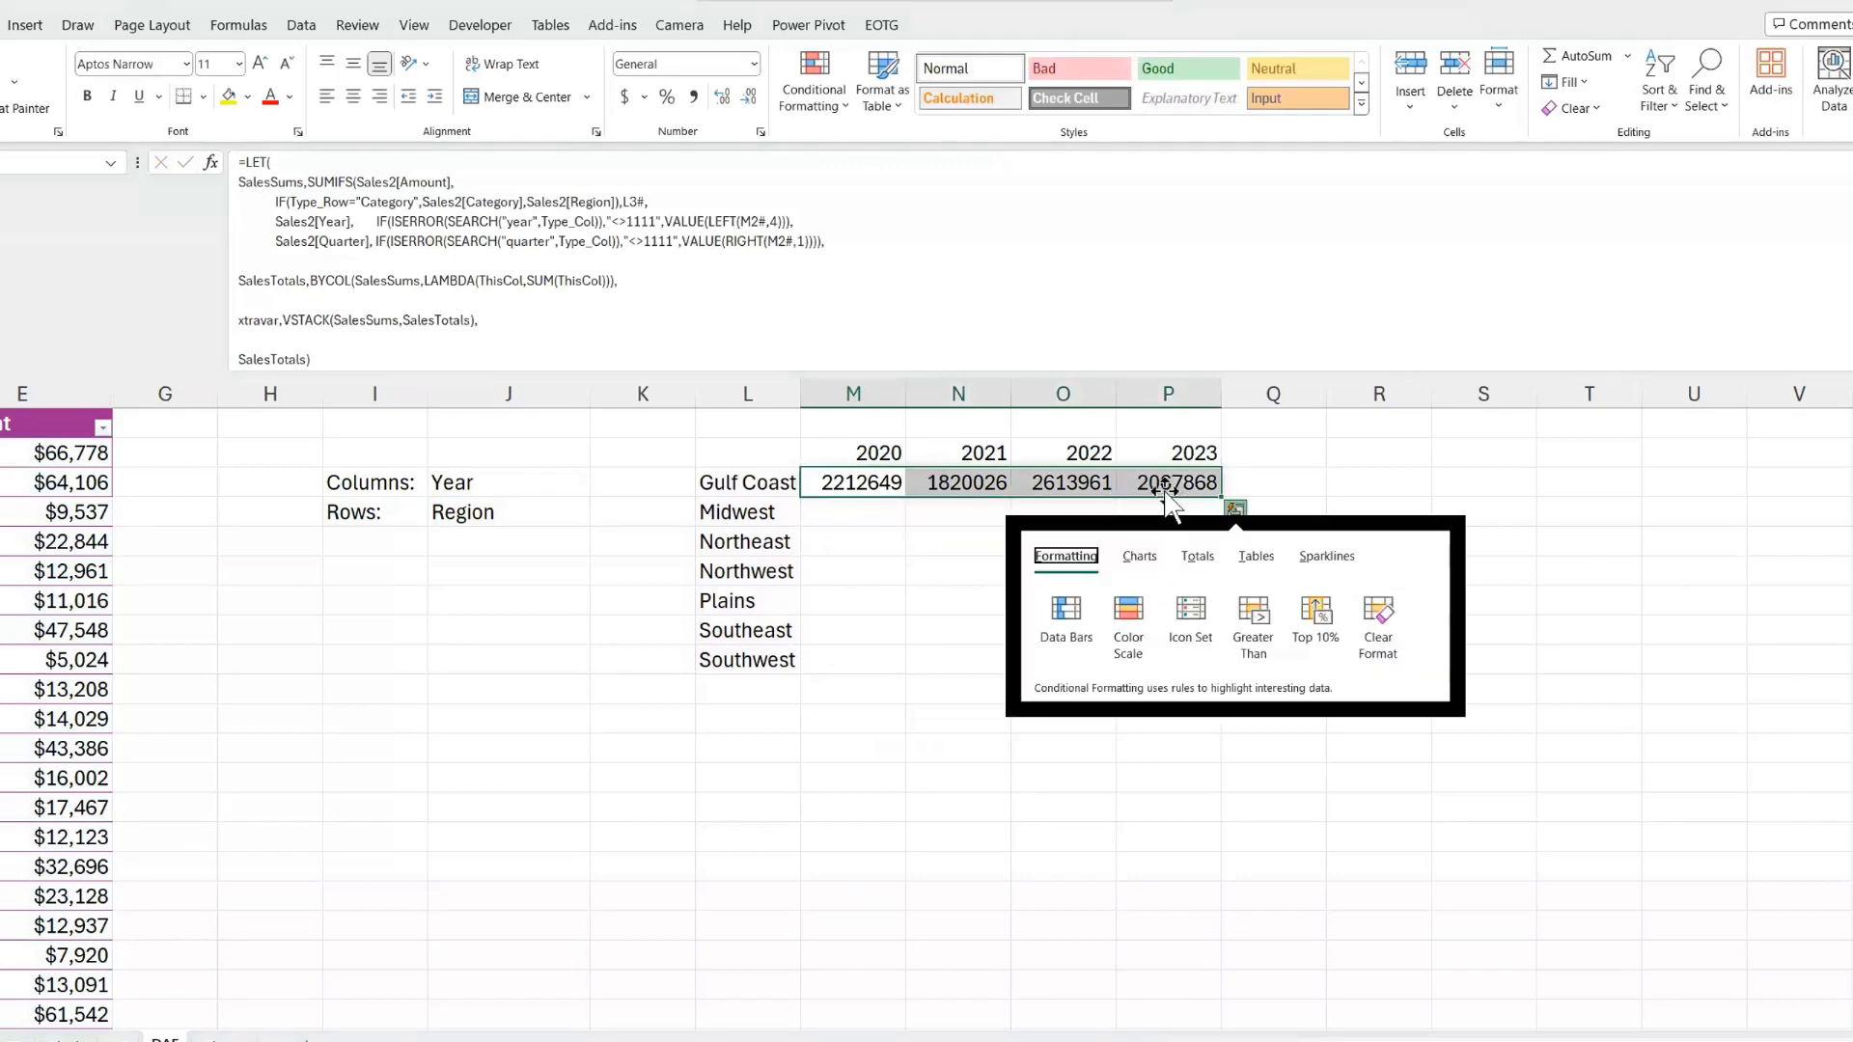
# - Make xtravar the final result of M3's LET formula and check the spilled 2020 region sums in M3:M9
pyautogui.click(850, 481)
pyautogui.doubleClick(850, 482)
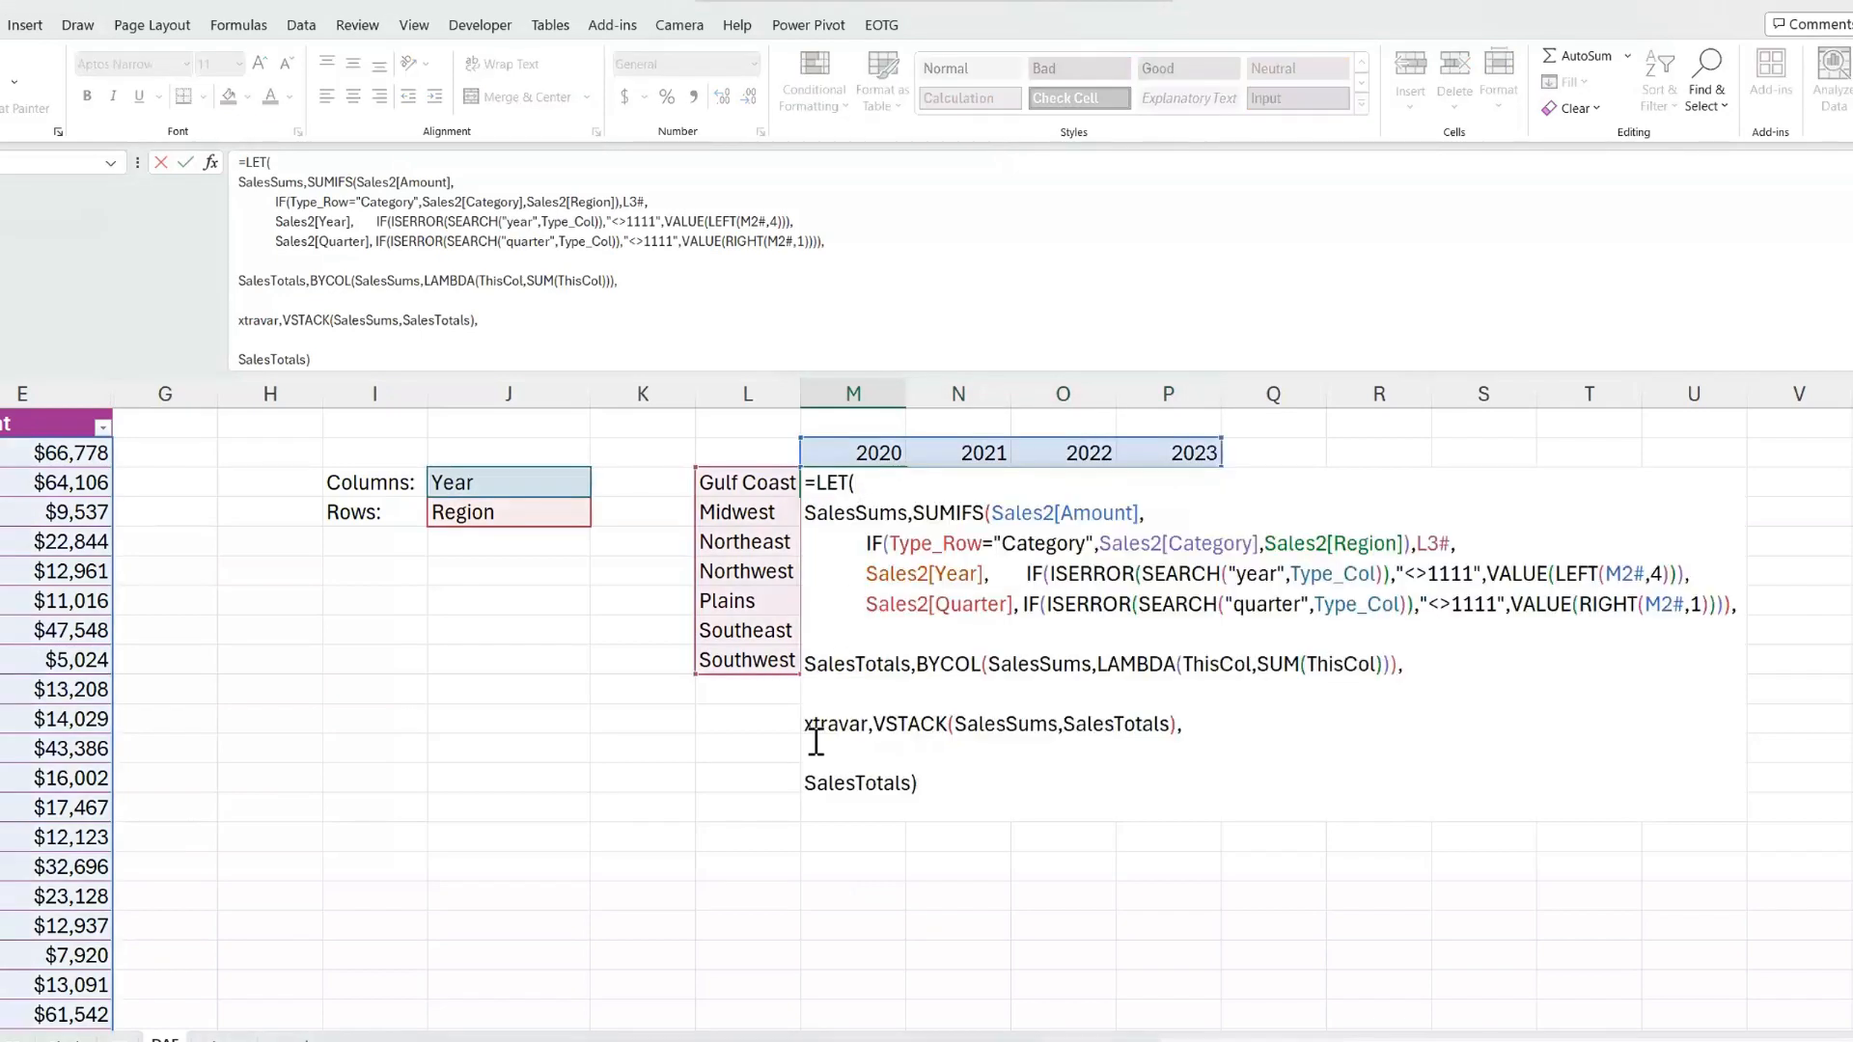
pyautogui.doubleClick(829, 725)
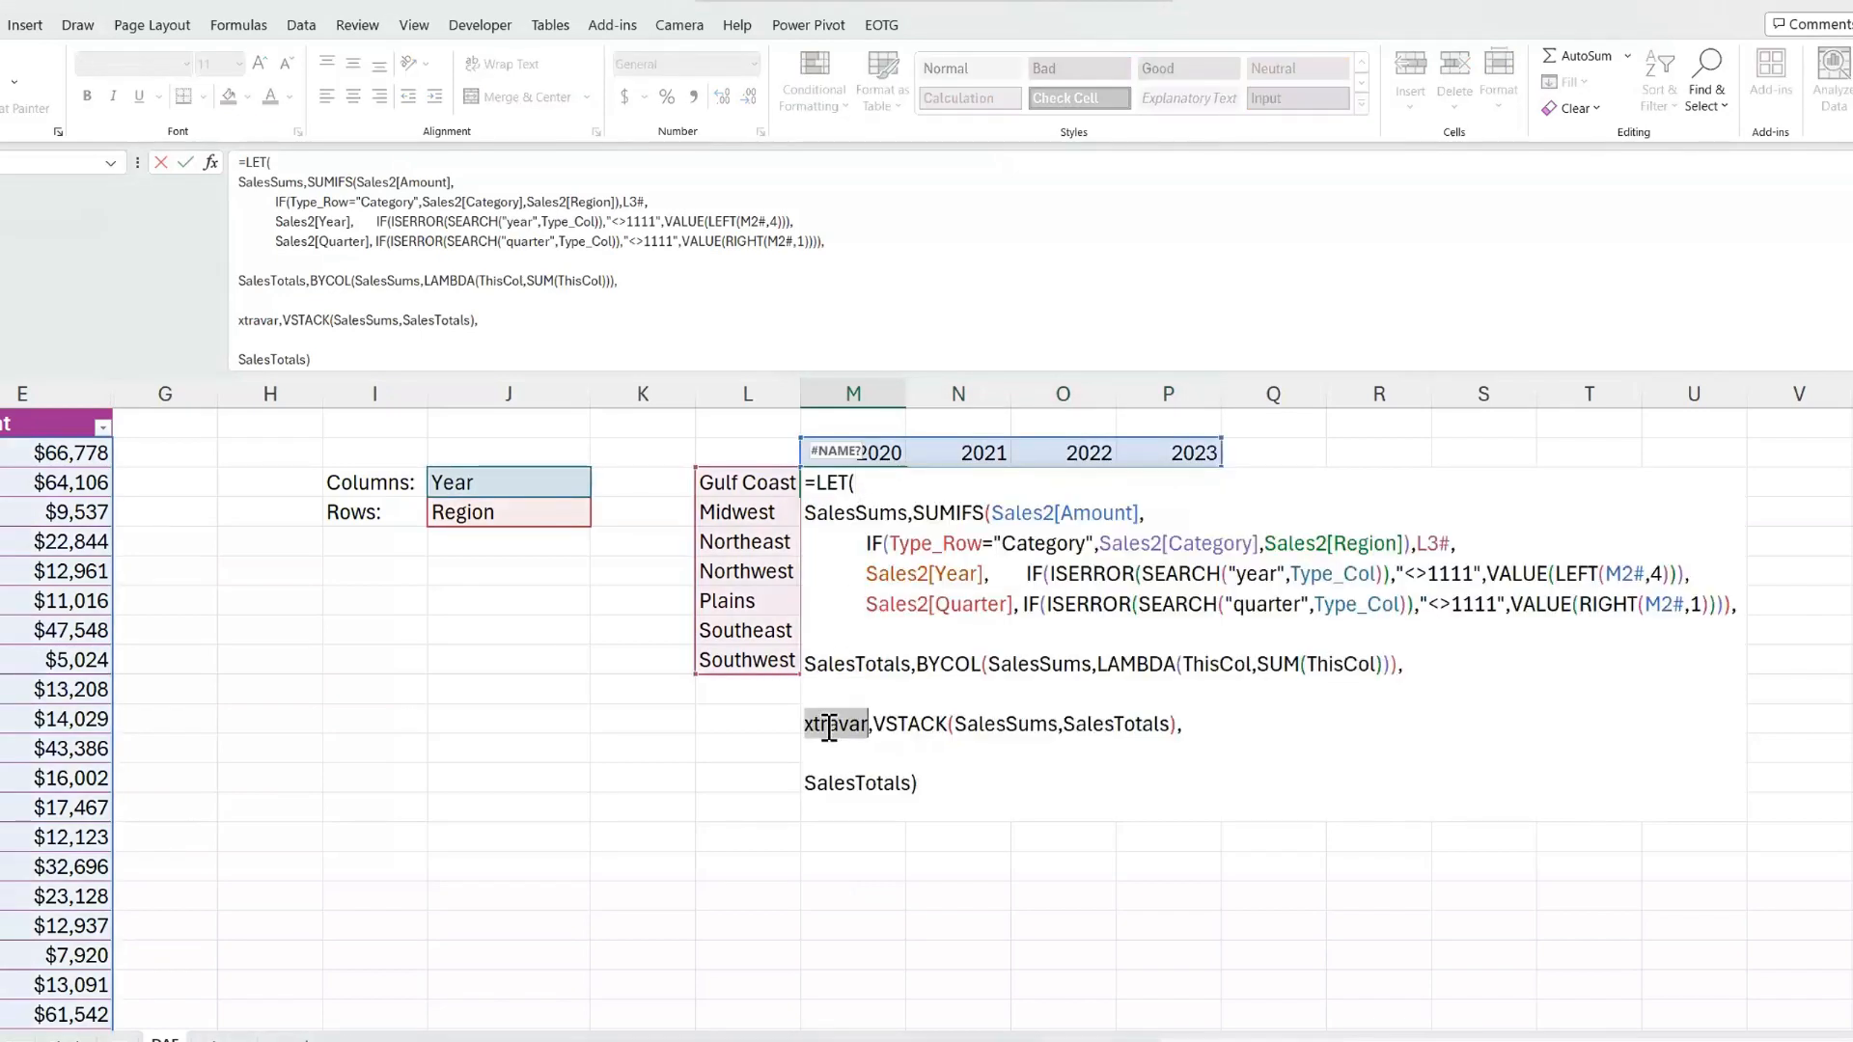
pyautogui.doubleClick(840, 784)
pyautogui.press('BackSpace')
pyautogui.write('xtravar')
pyautogui.hotkey('ctrl', 'Return')
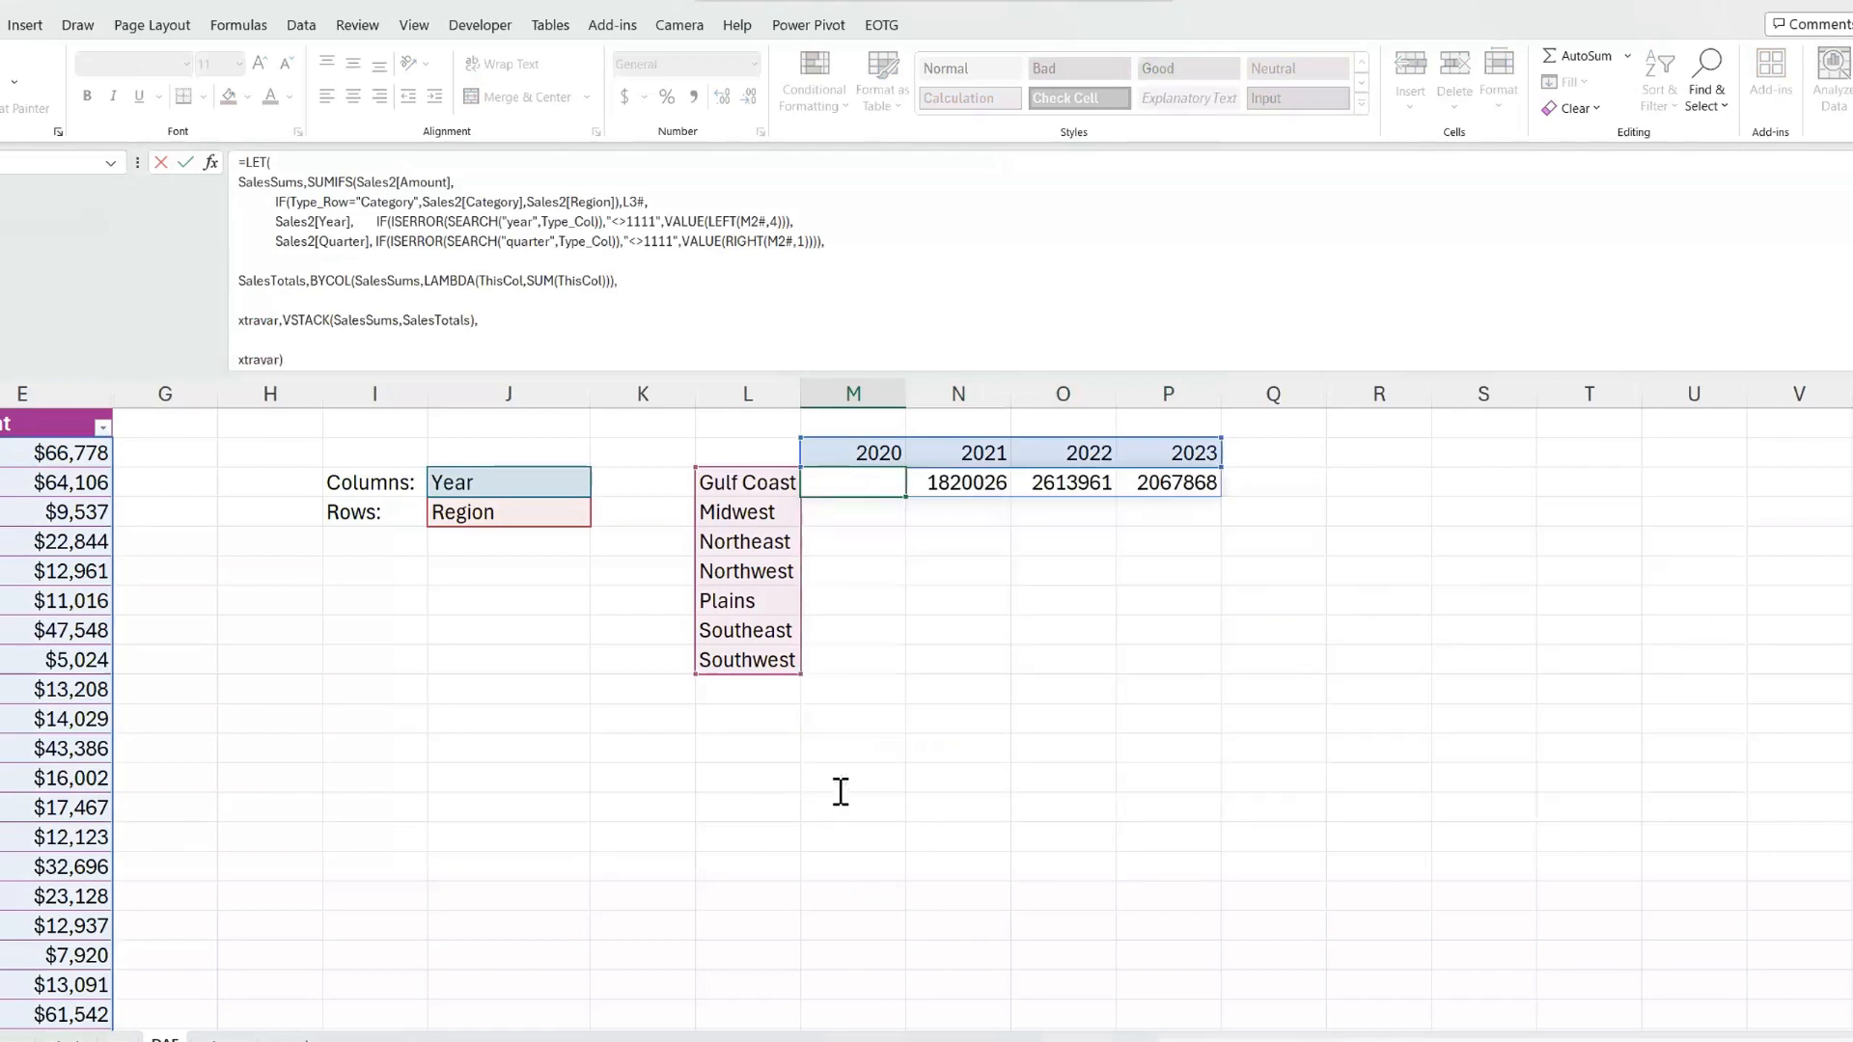
pyautogui.moveTo(840, 483); pyautogui.dragTo(841, 659)
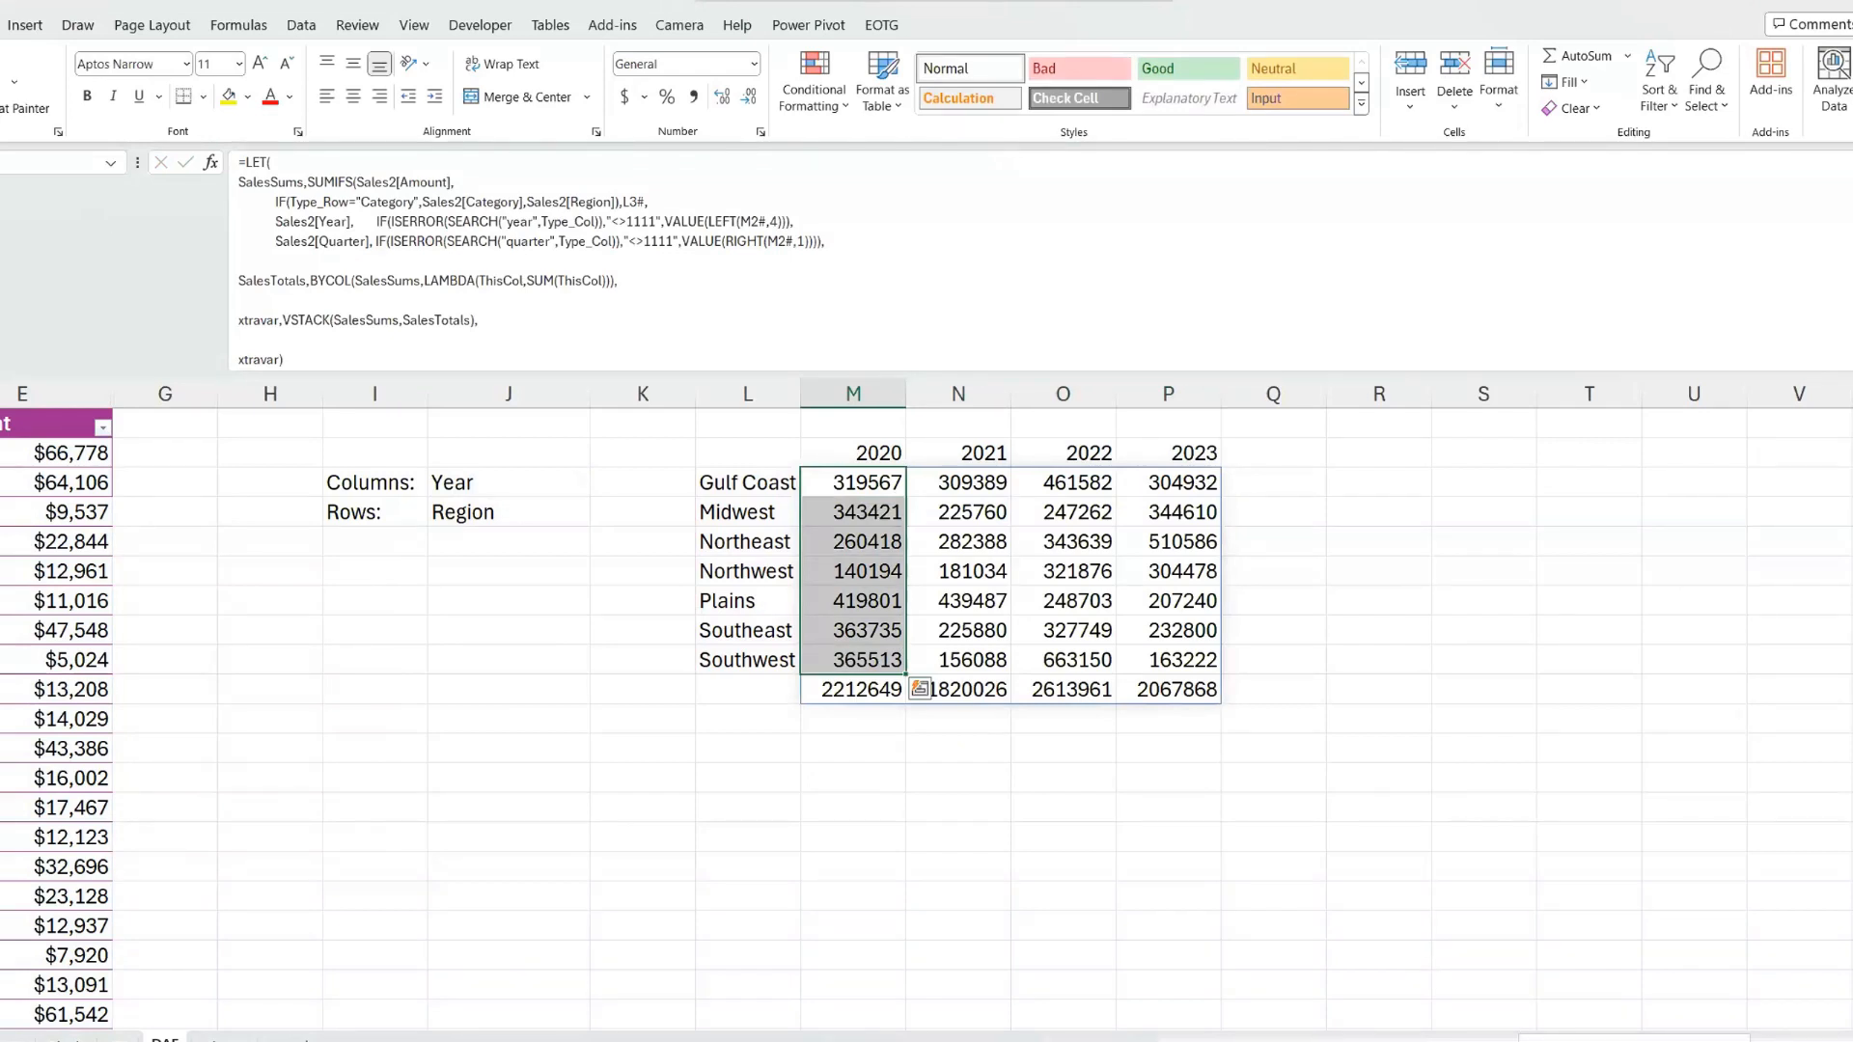
pyautogui.click(859, 484)
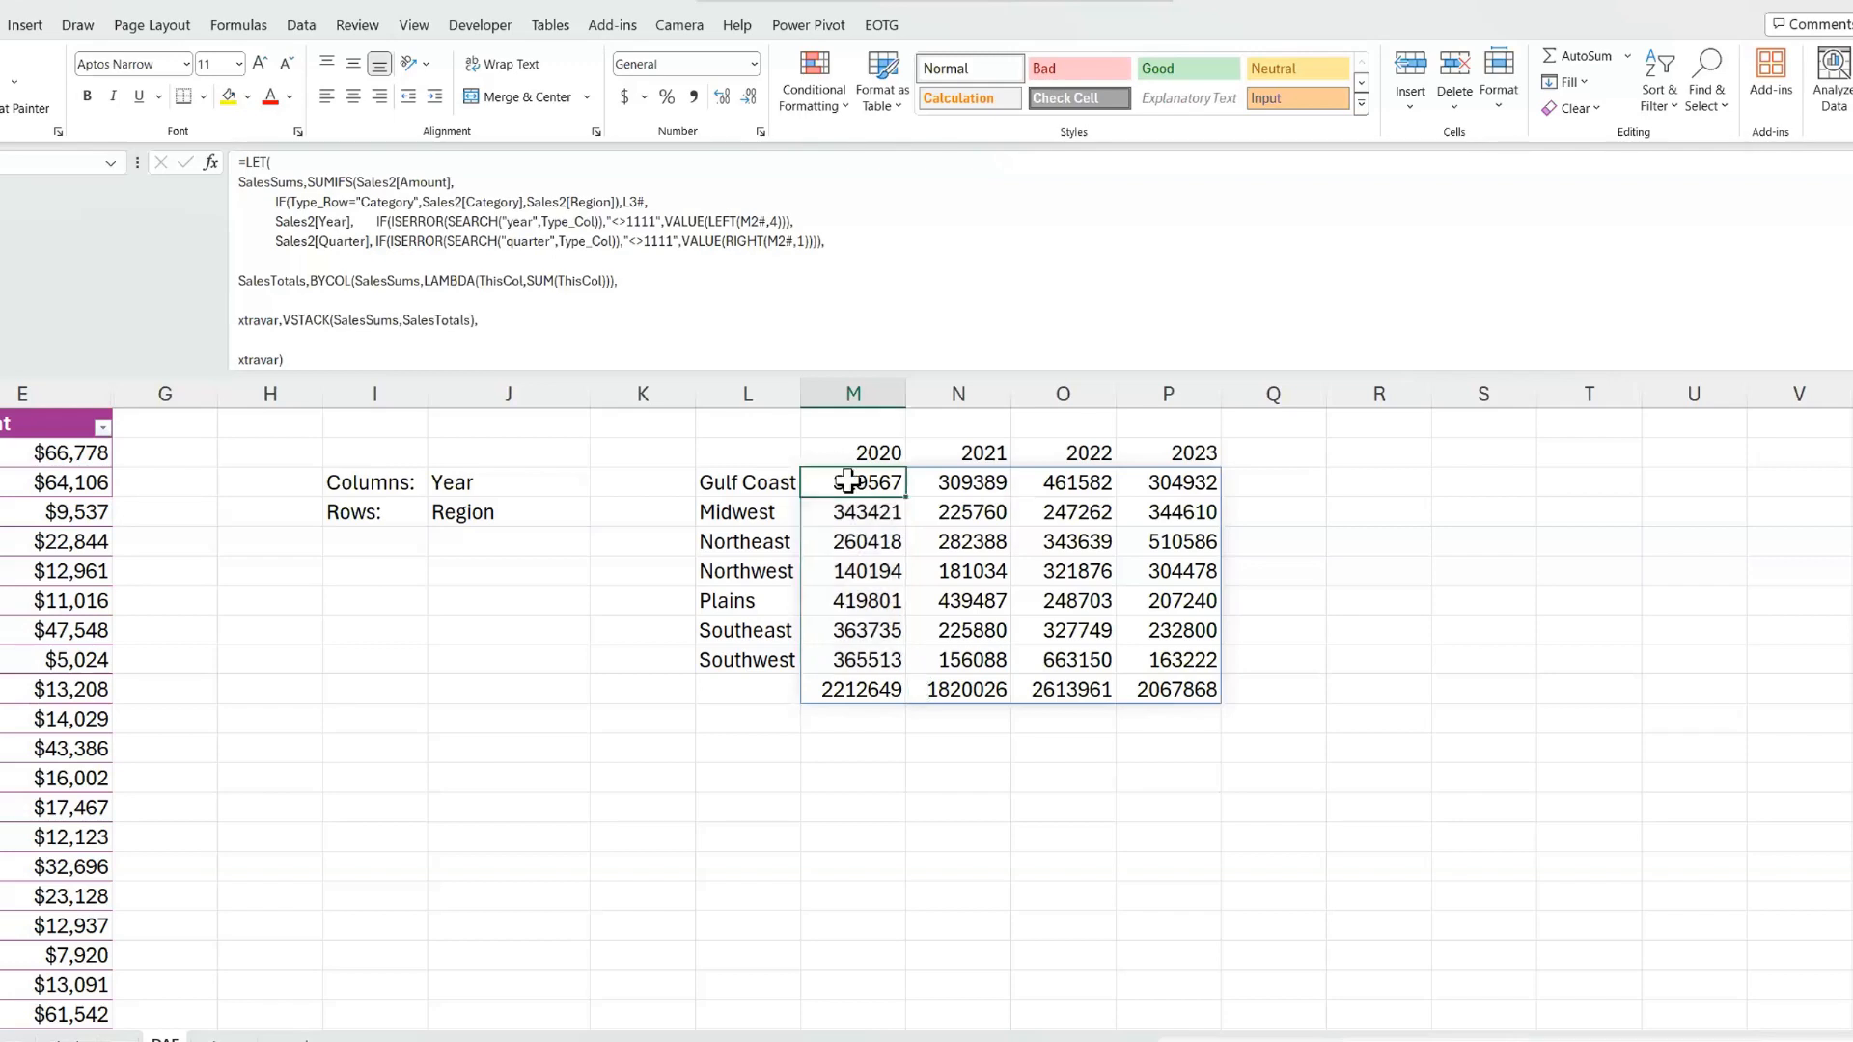
# - Filter the sales table's Region column to show only Gulf Coast
pyautogui.hscroll(-3, 303, 629)
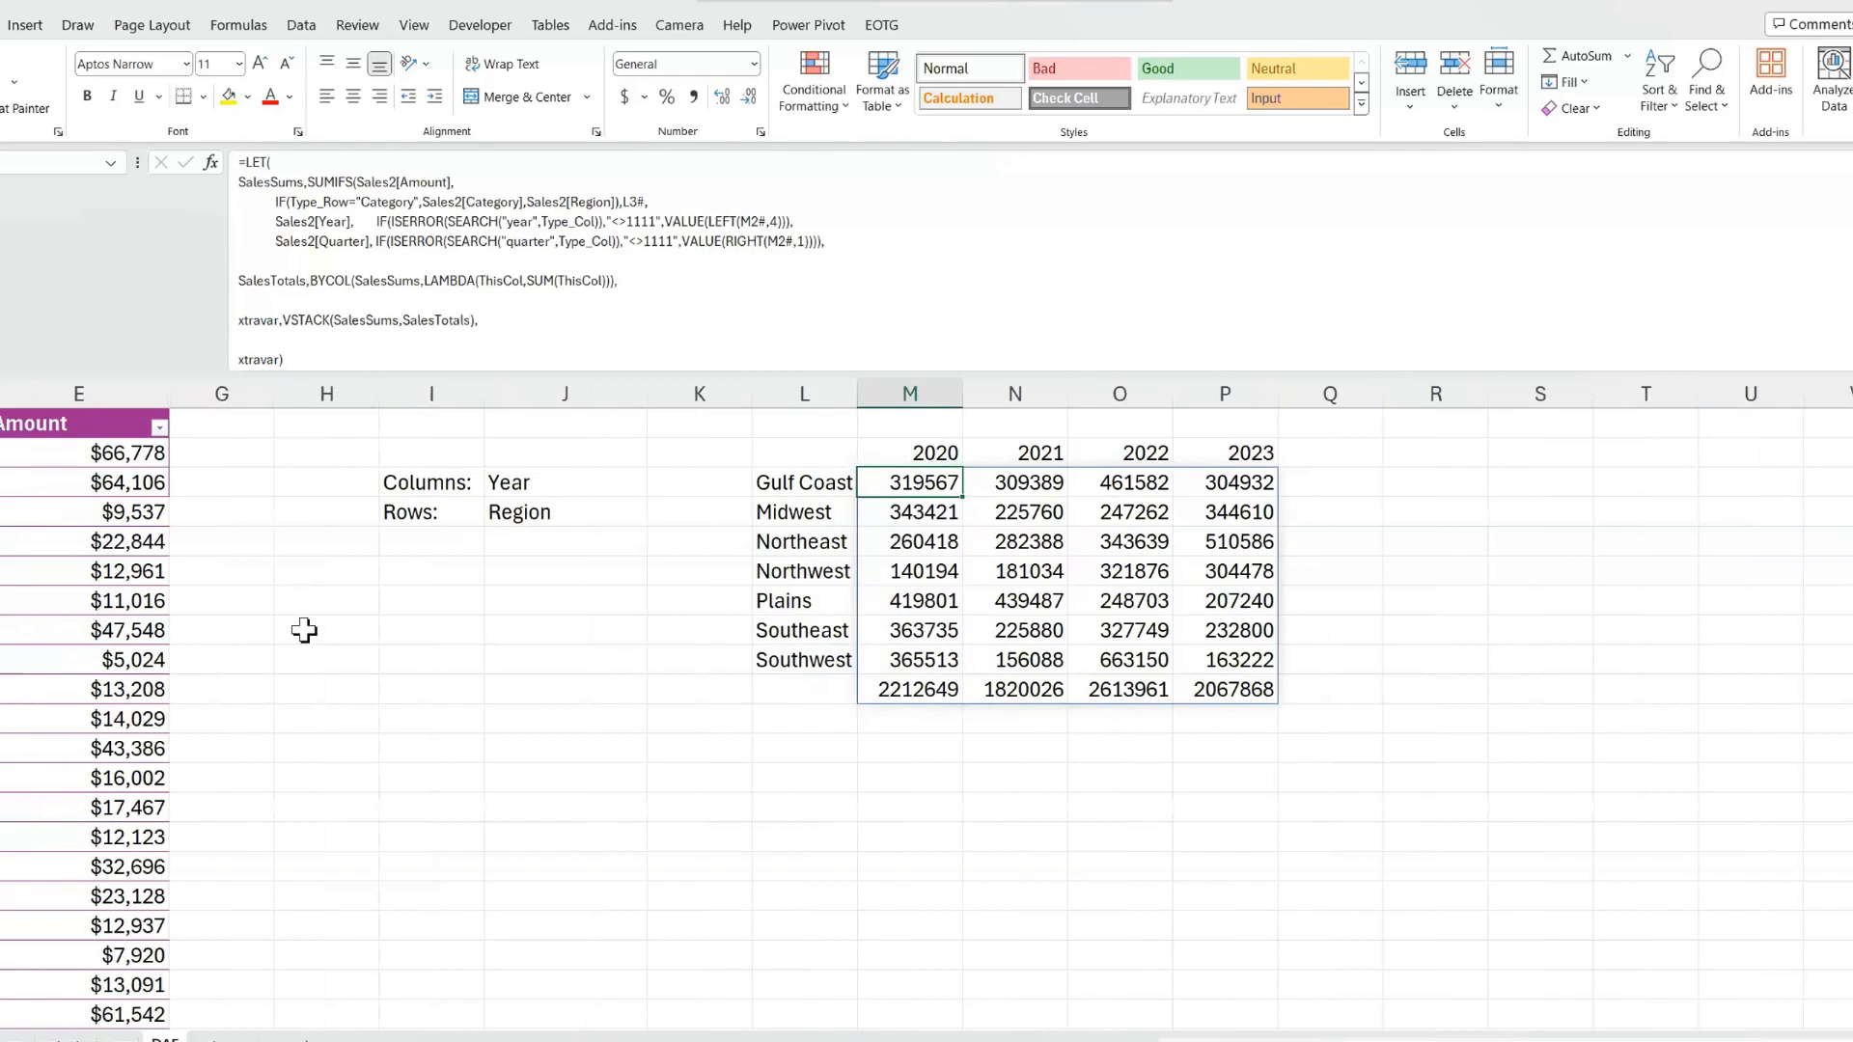
pyautogui.hscroll(-3, 305, 629)
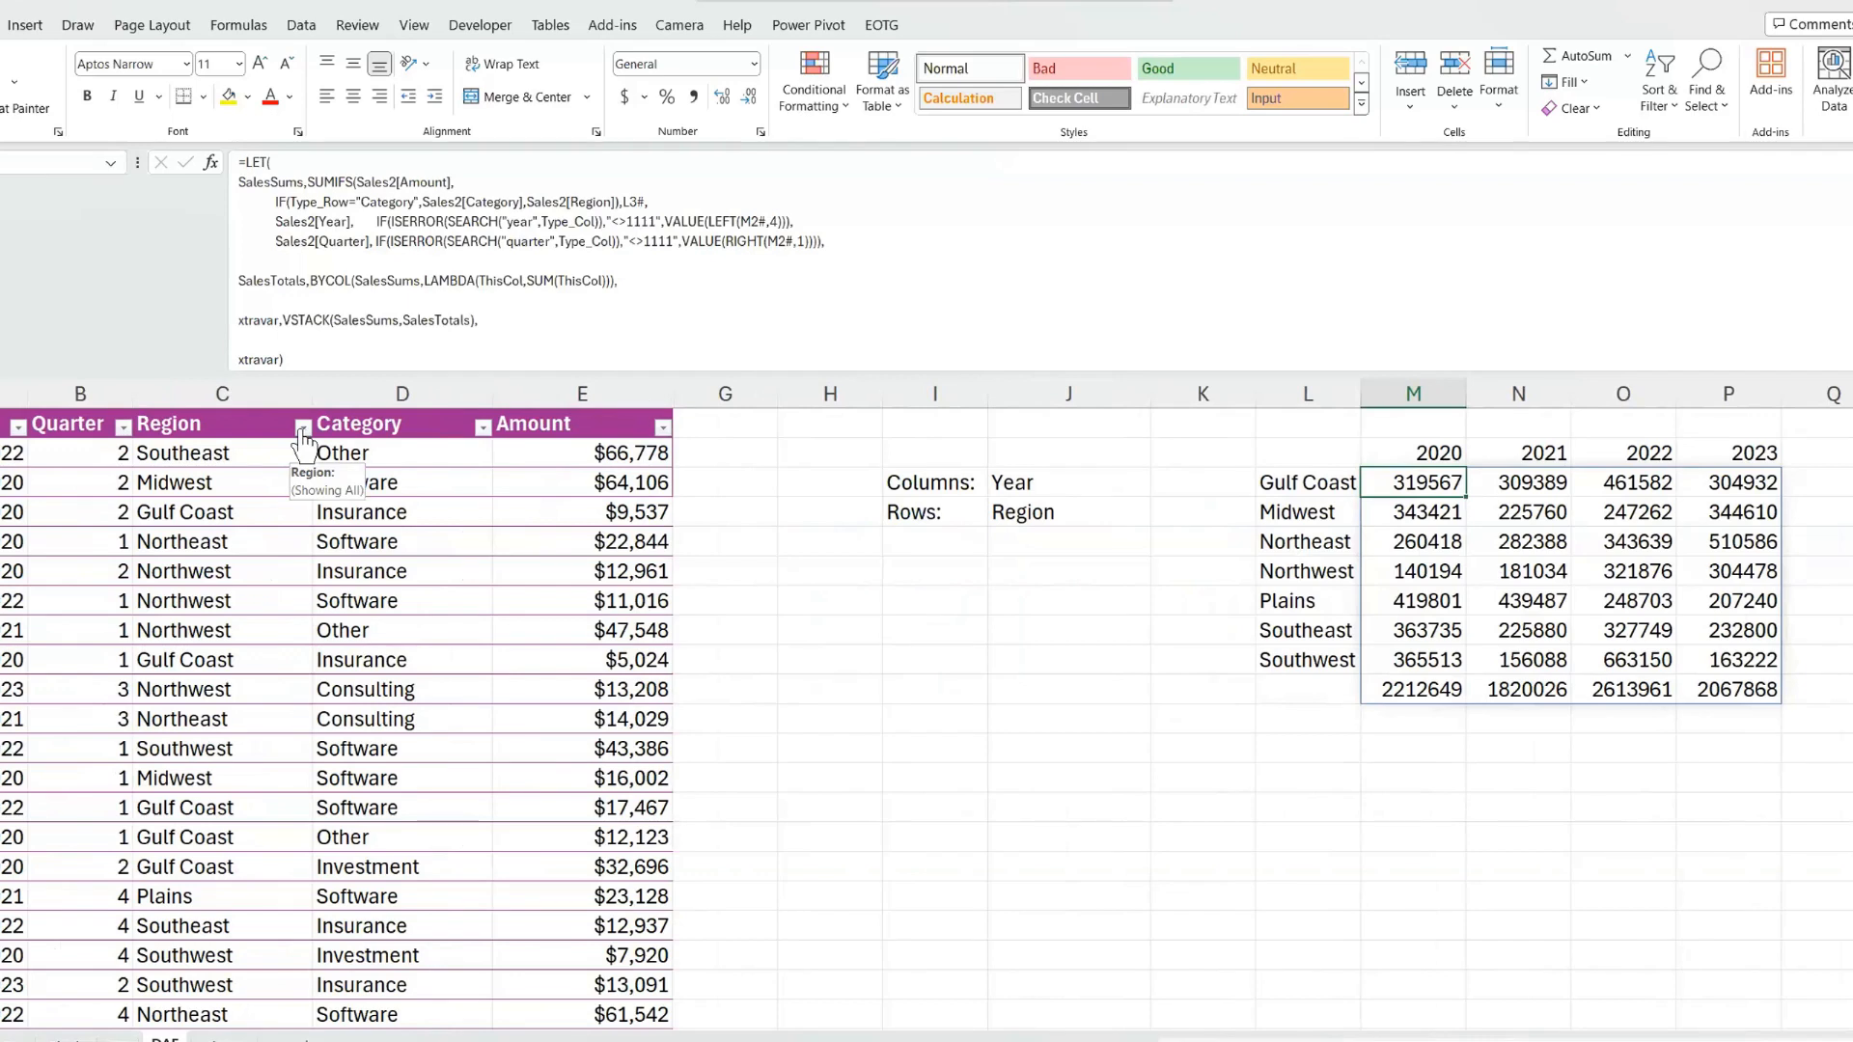
pyautogui.click(303, 428)
pyautogui.click(93, 694)
pyautogui.click(95, 713)
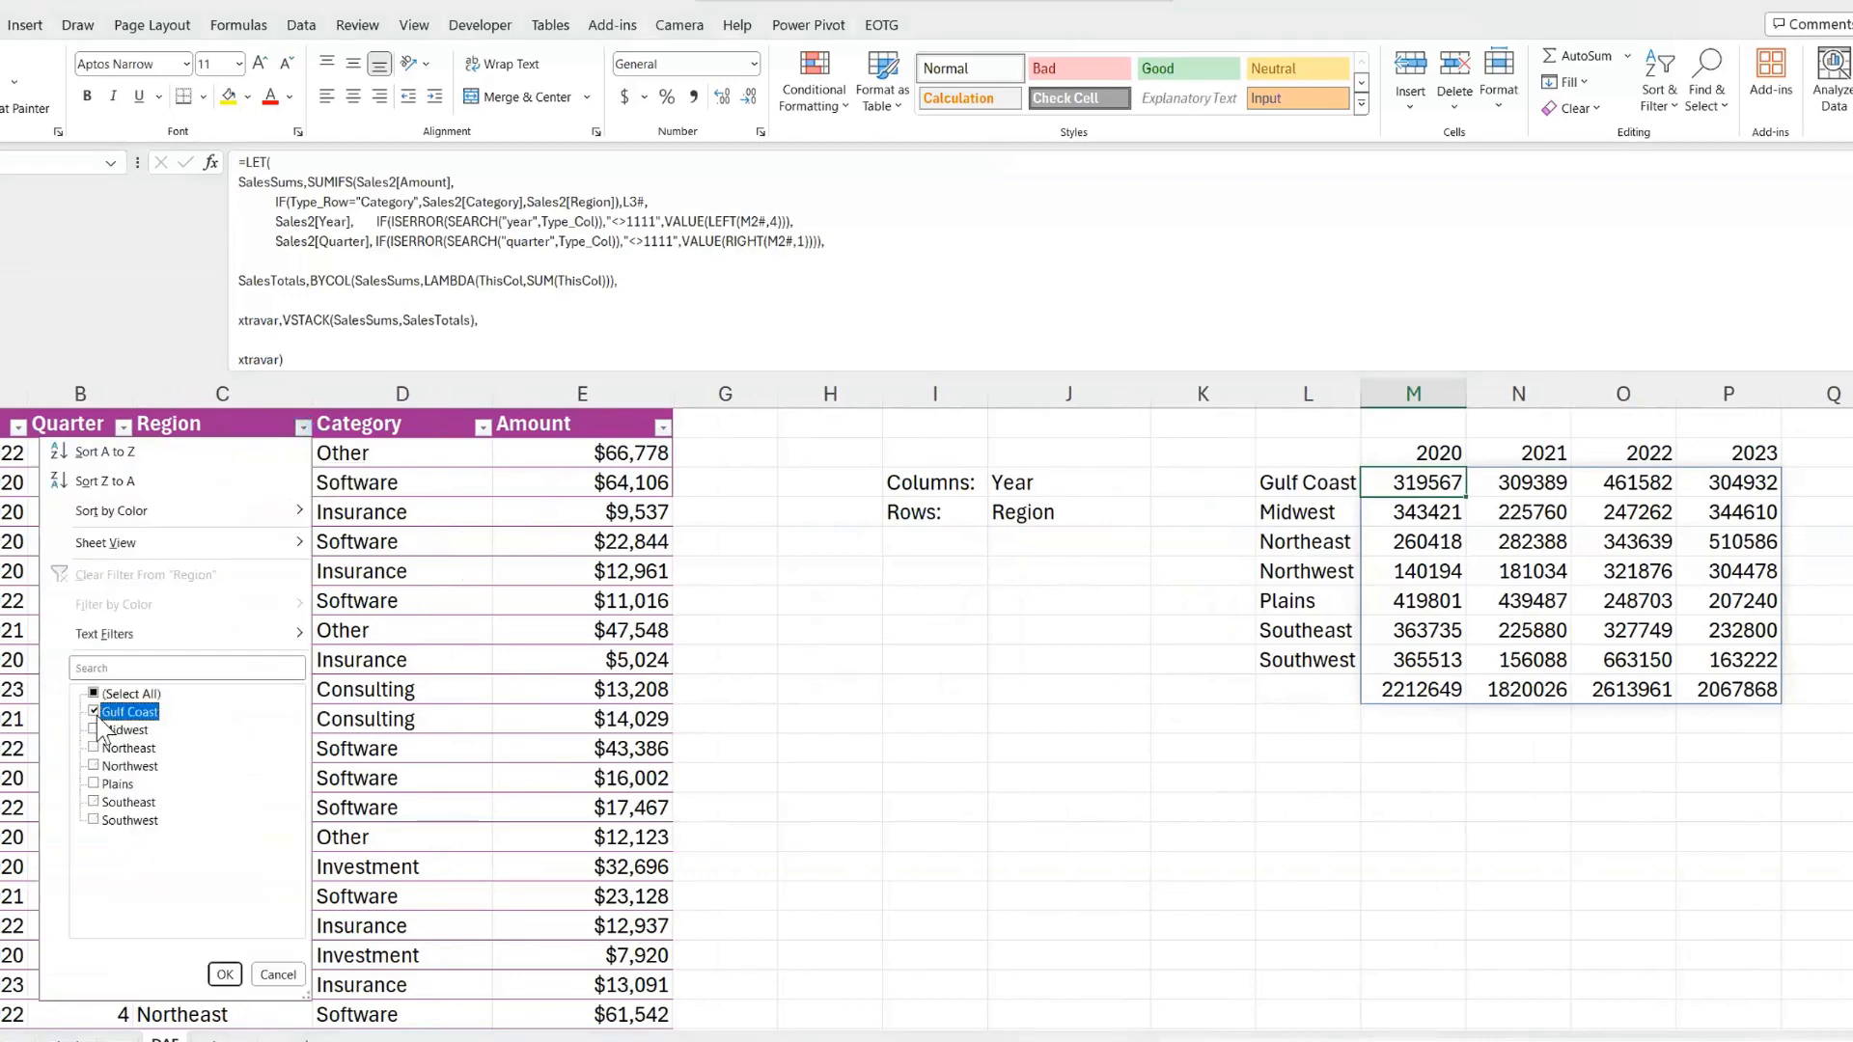
pyautogui.click(225, 975)
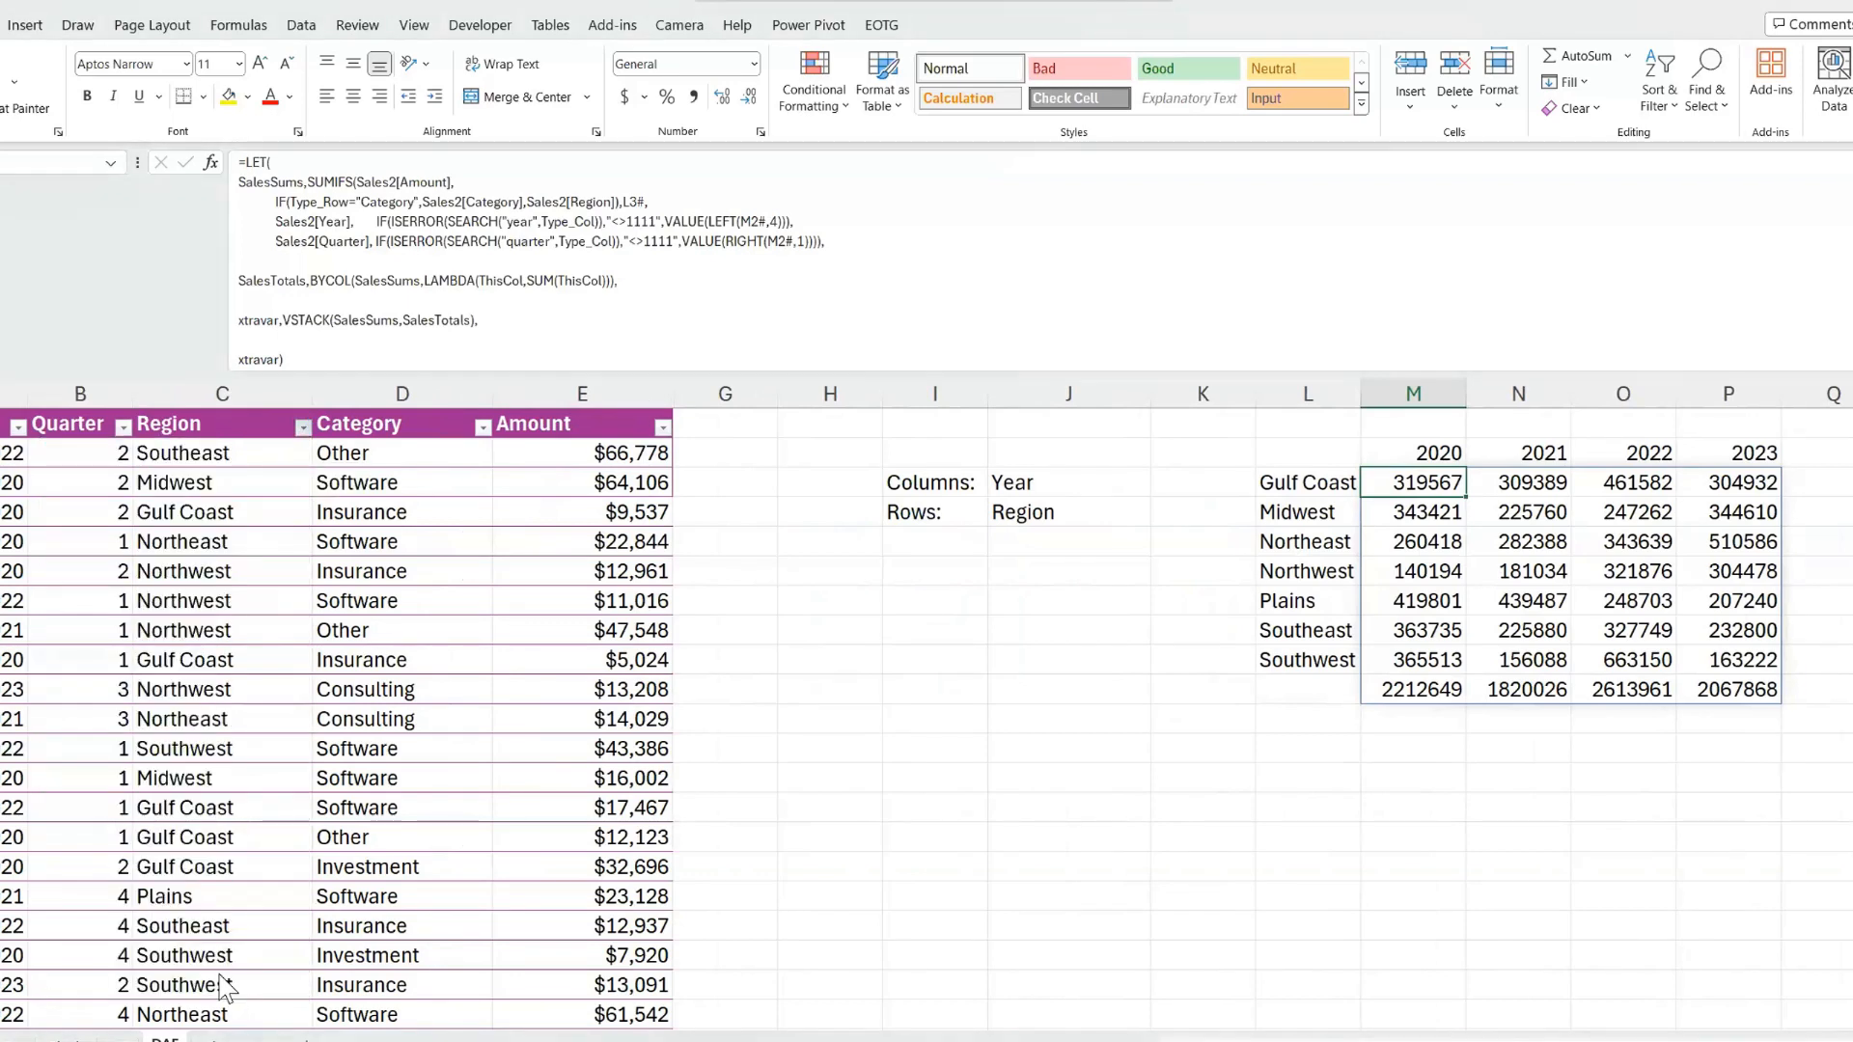
# - Filter the sales table's Year column to 2020 as well and select the visible Amount values to check their sum
pyautogui.click(18, 427)
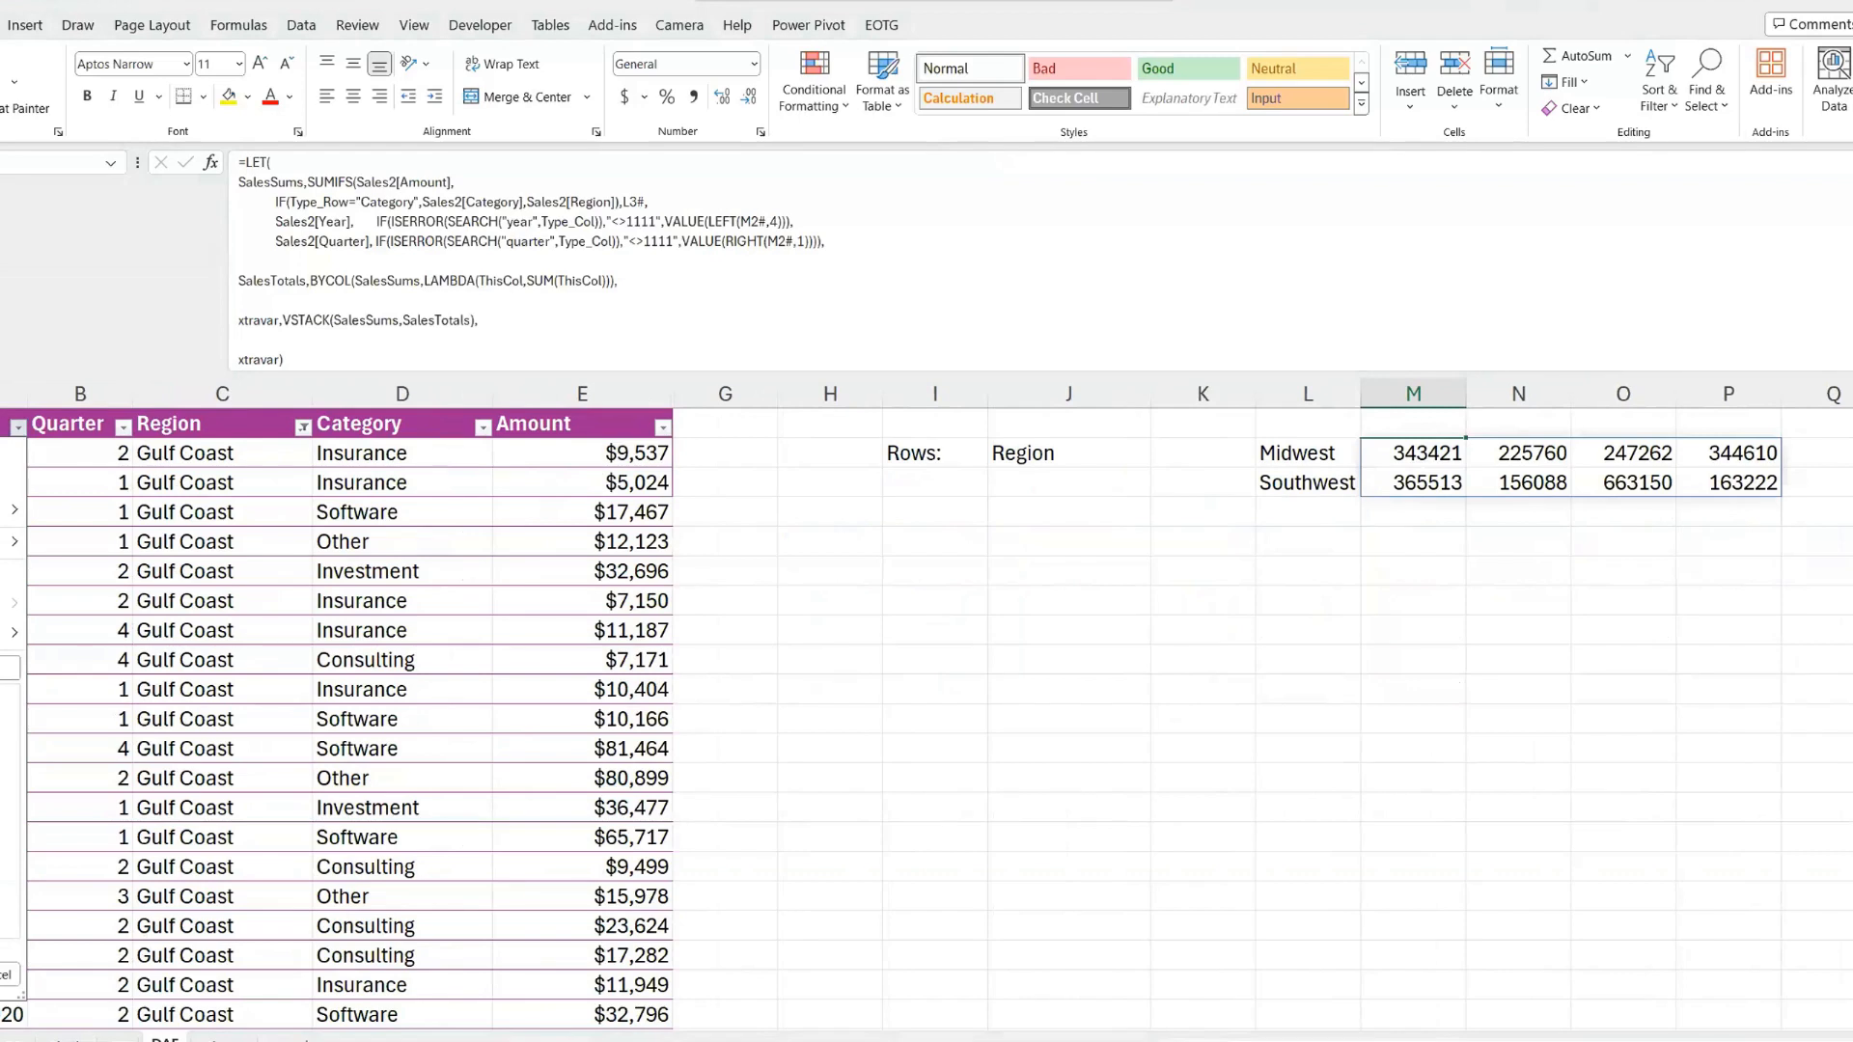
pyautogui.click(0, 975)
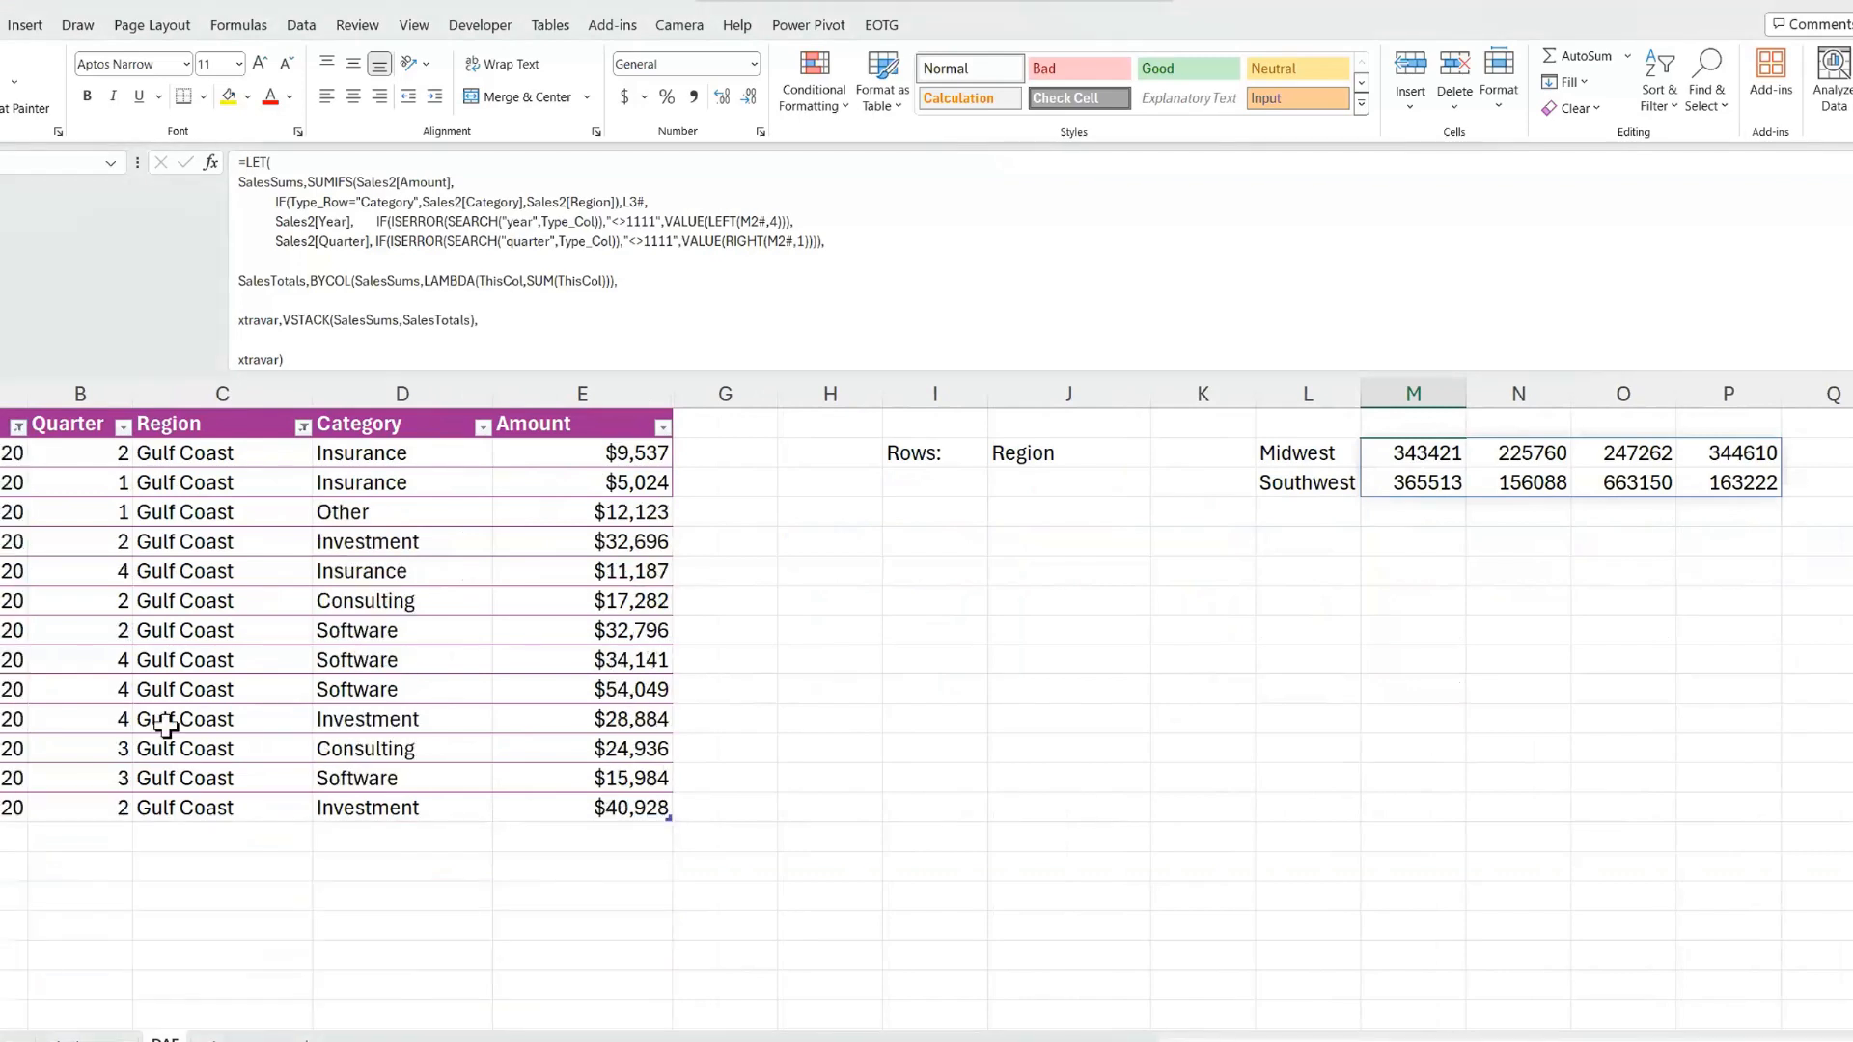
pyautogui.click(594, 453)
pyautogui.hotkey('ctrl', 'shift', 'Down')
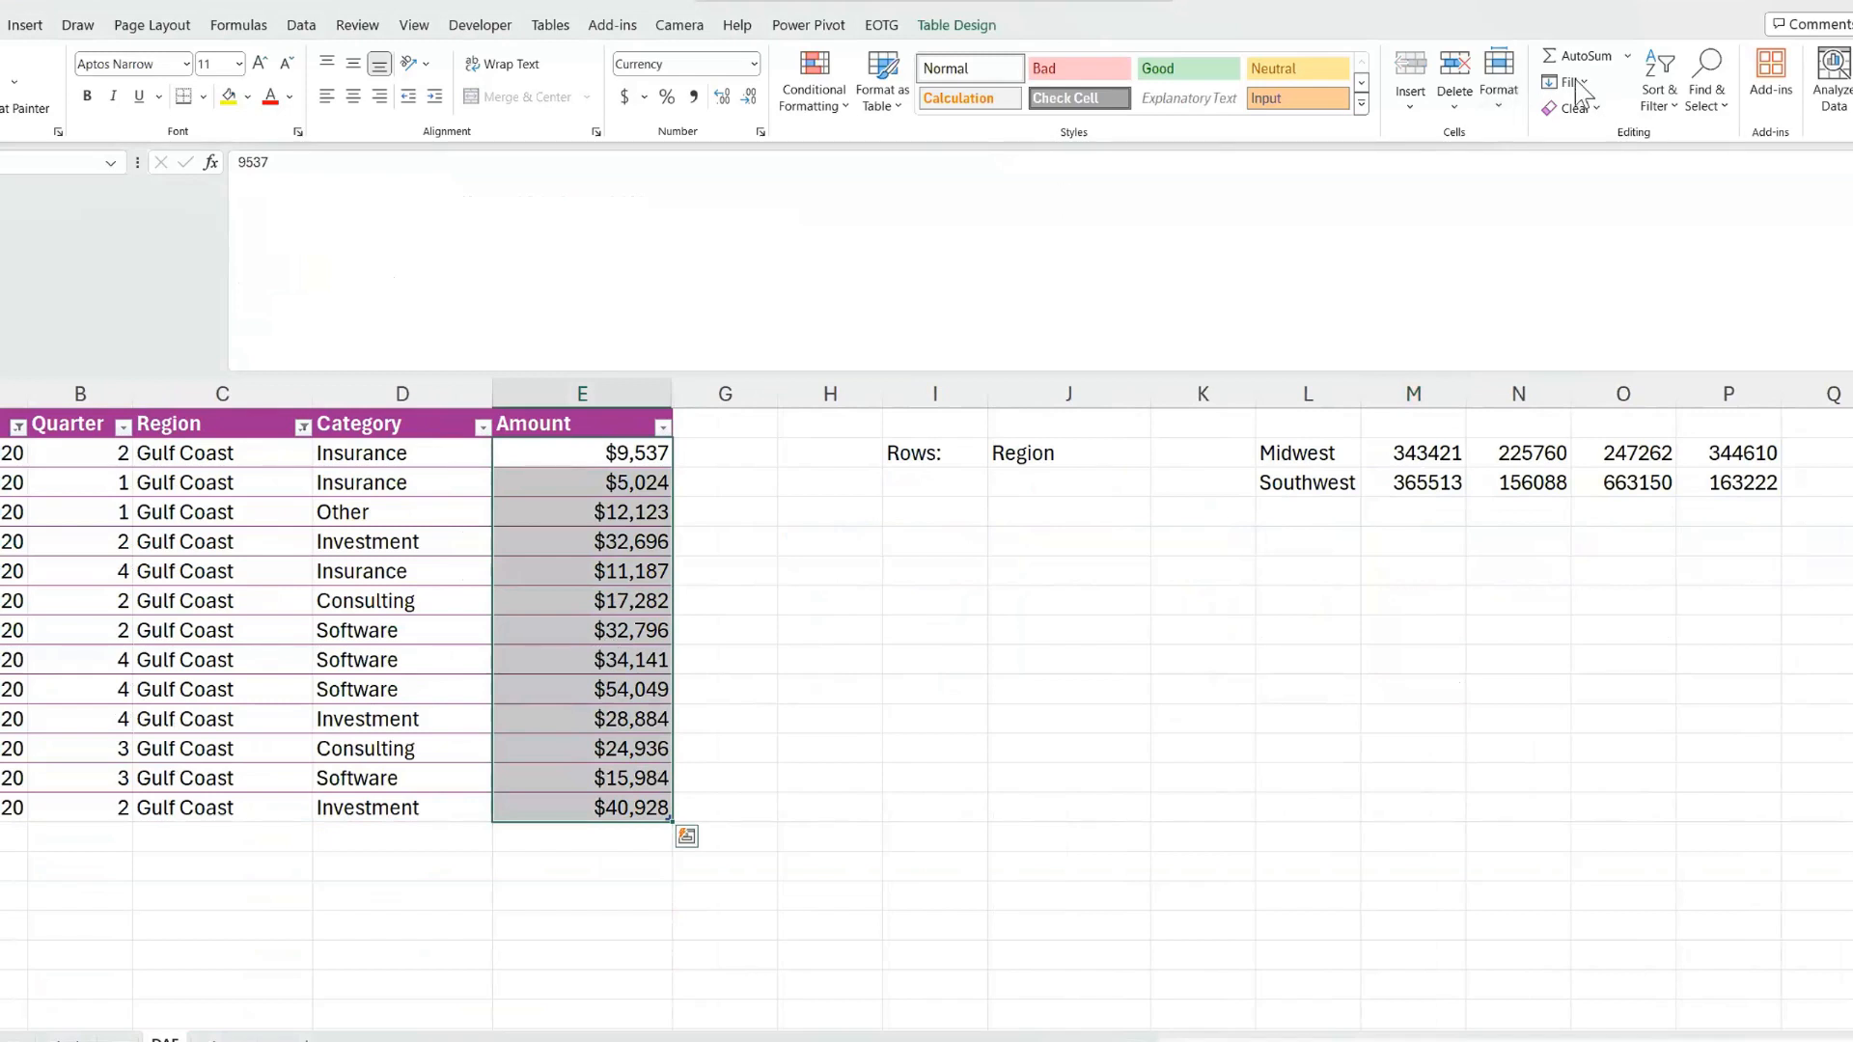
# - Clear all filters from the sales table and return to the report's formula cell M3
pyautogui.click(1664, 93)
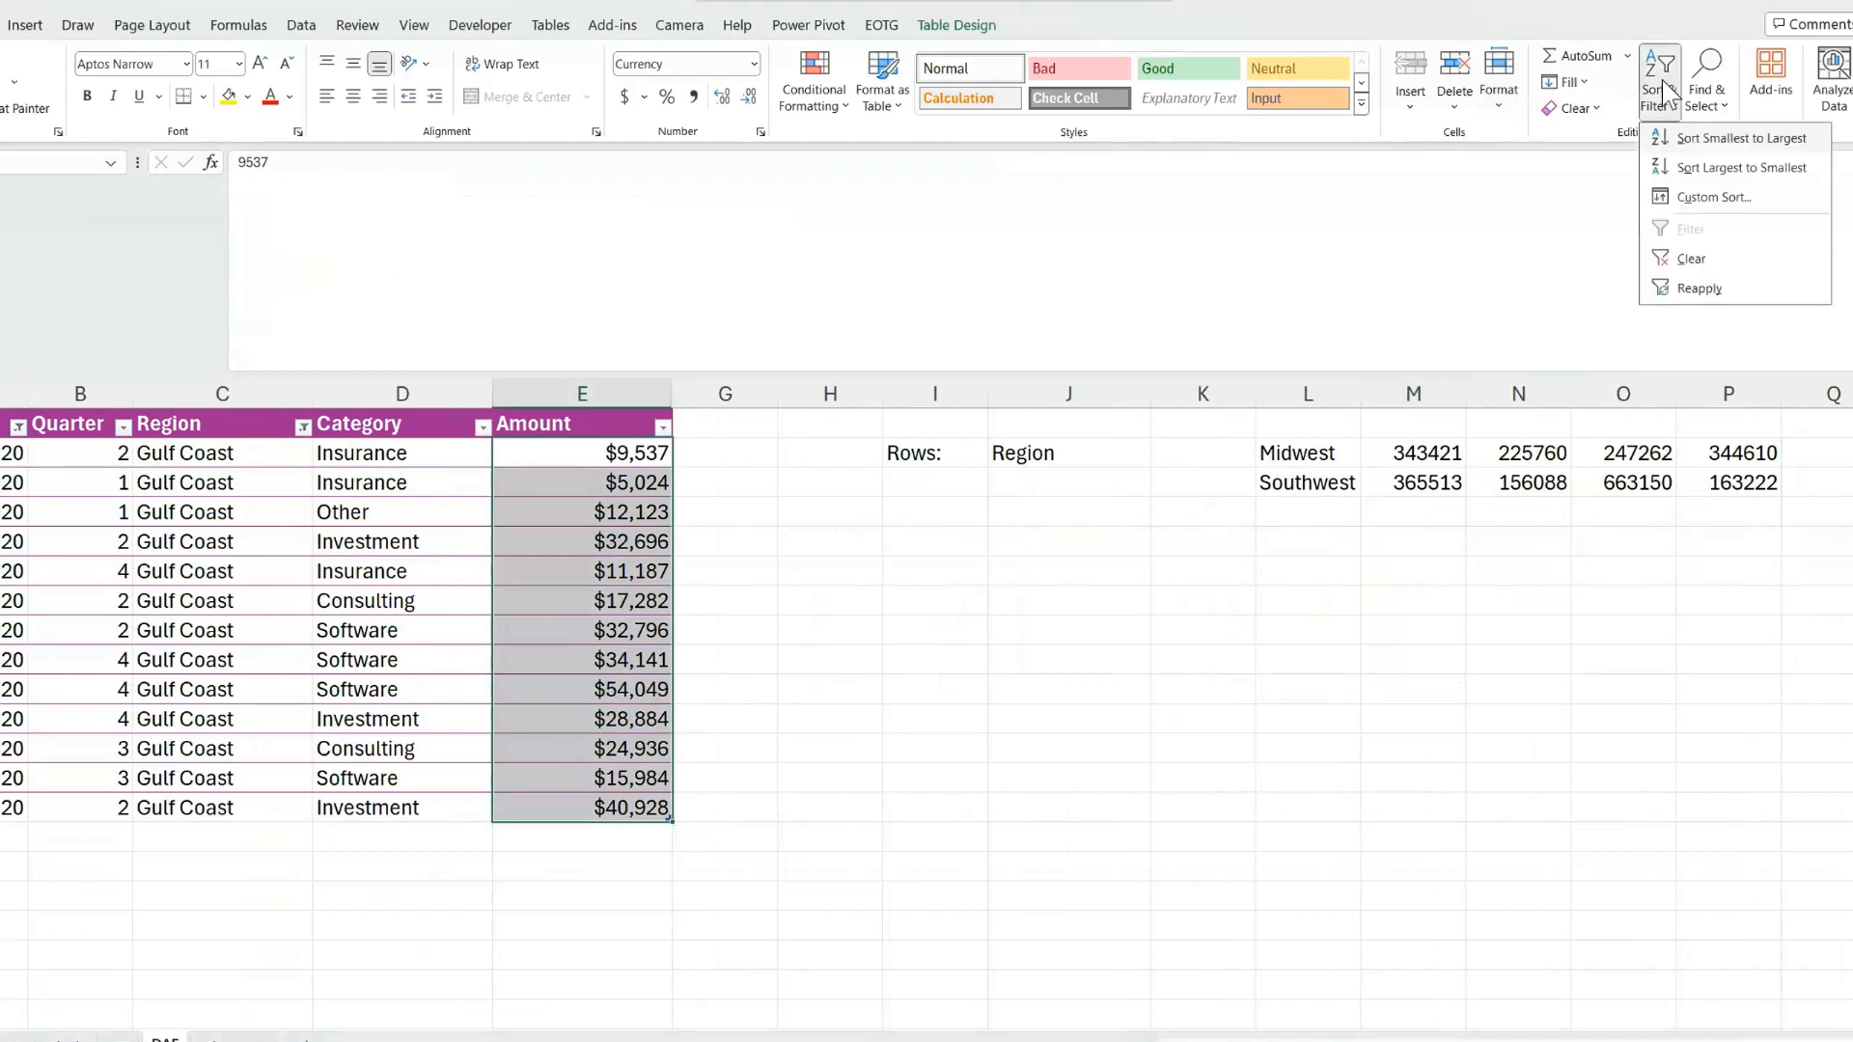
pyautogui.click(1691, 258)
pyautogui.click(1414, 482)
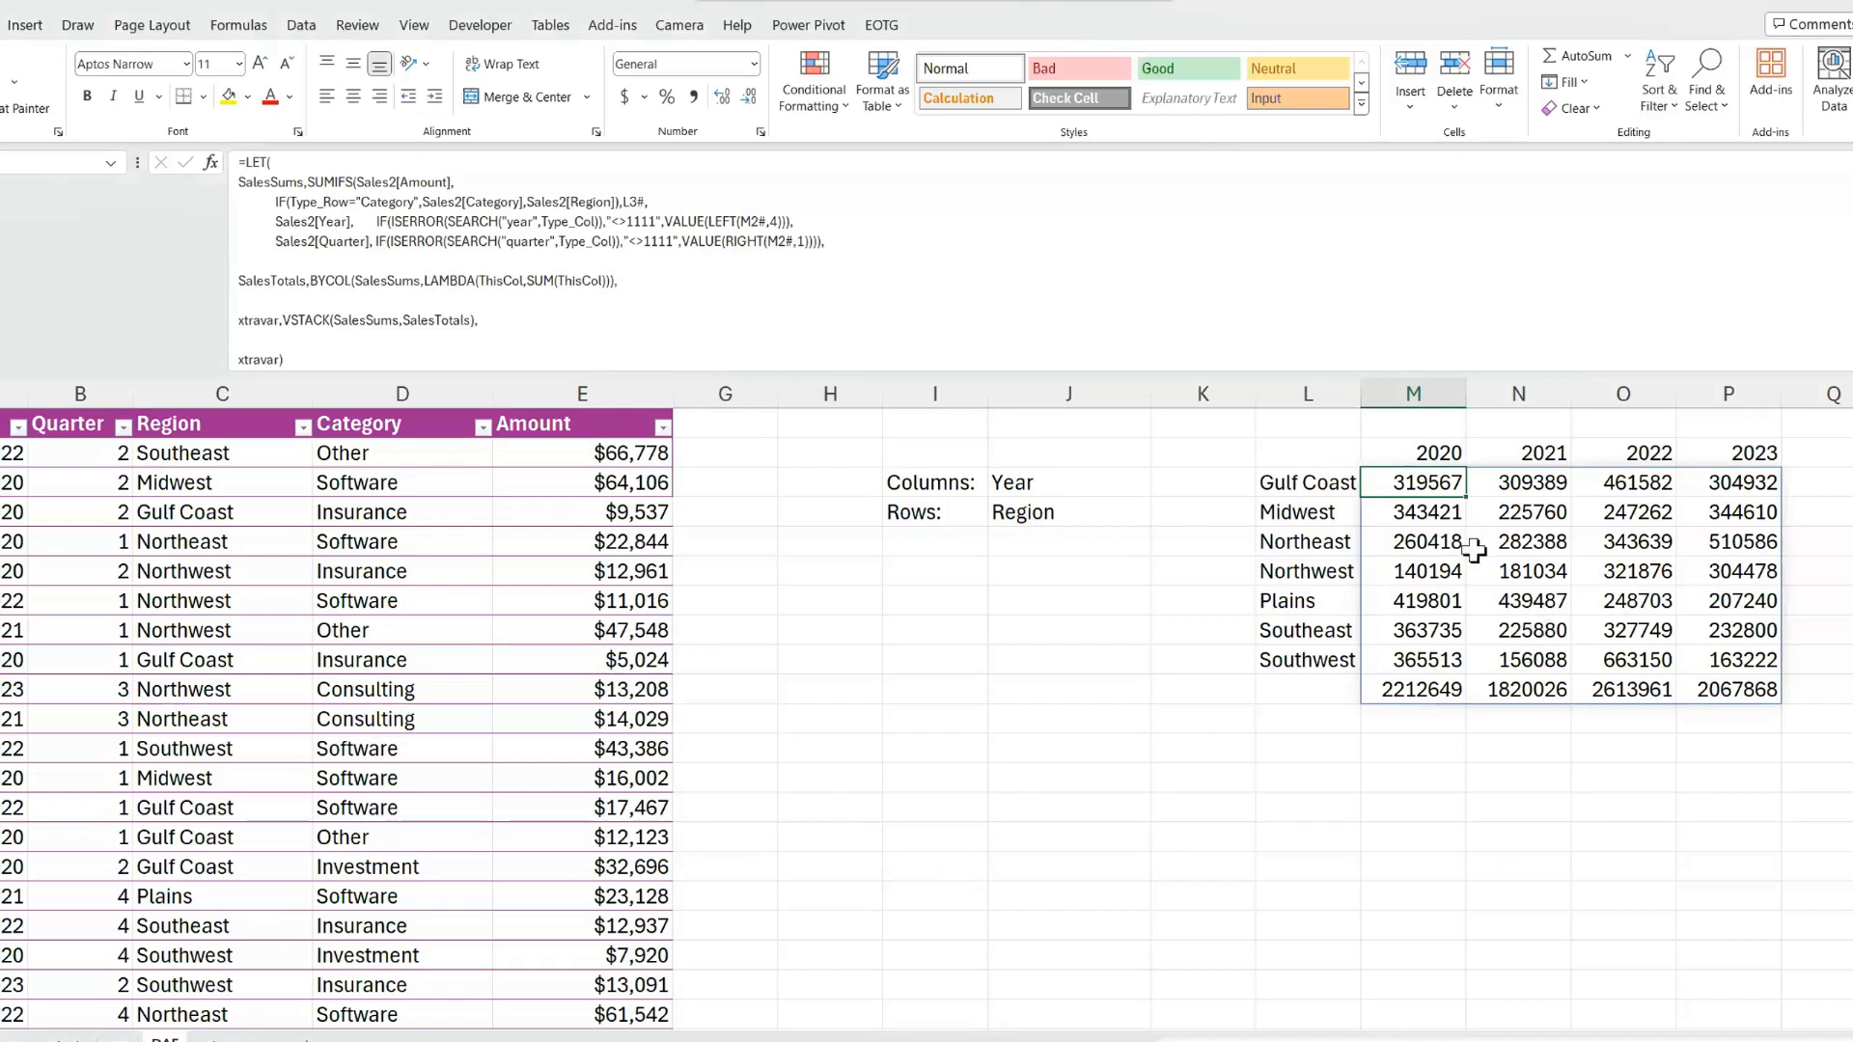
# - Inspect the references in M3's LET formula without changing it, and compare L3's row-label formula with the table's Region column
pyautogui.click(735, 222)
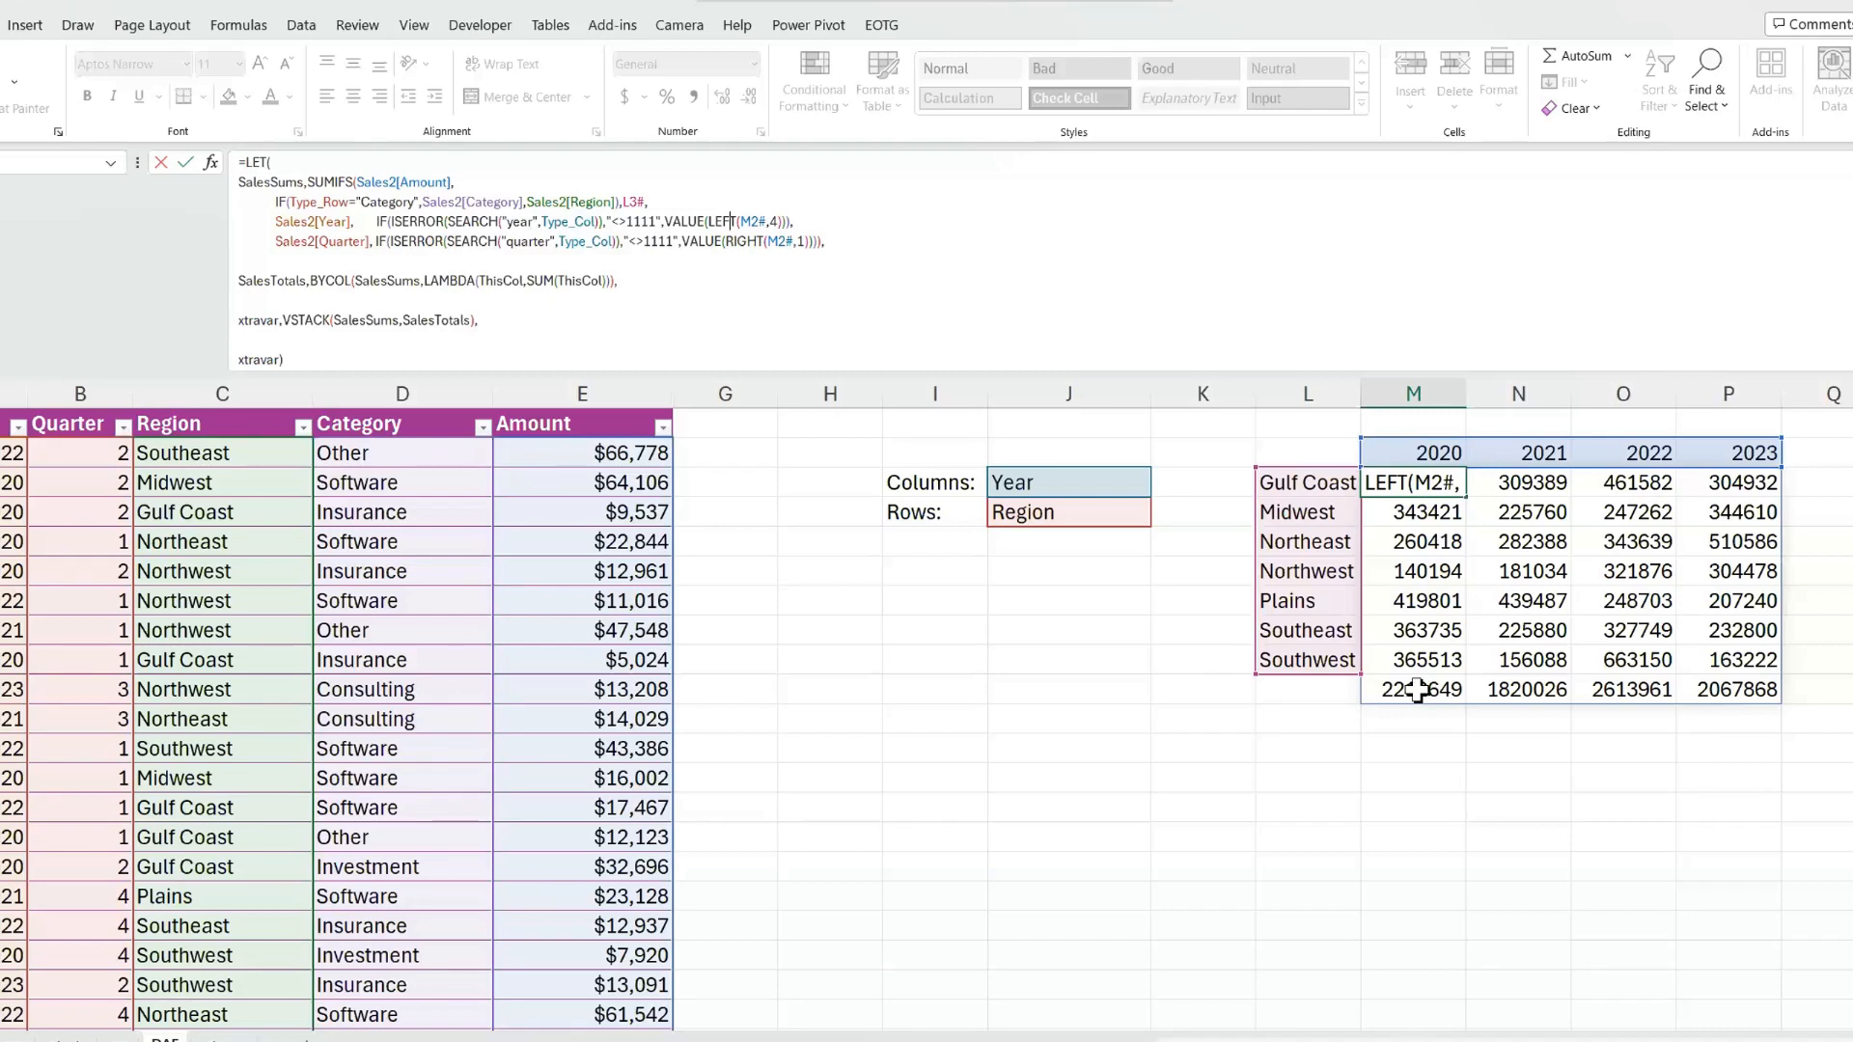
pyautogui.press('Return')
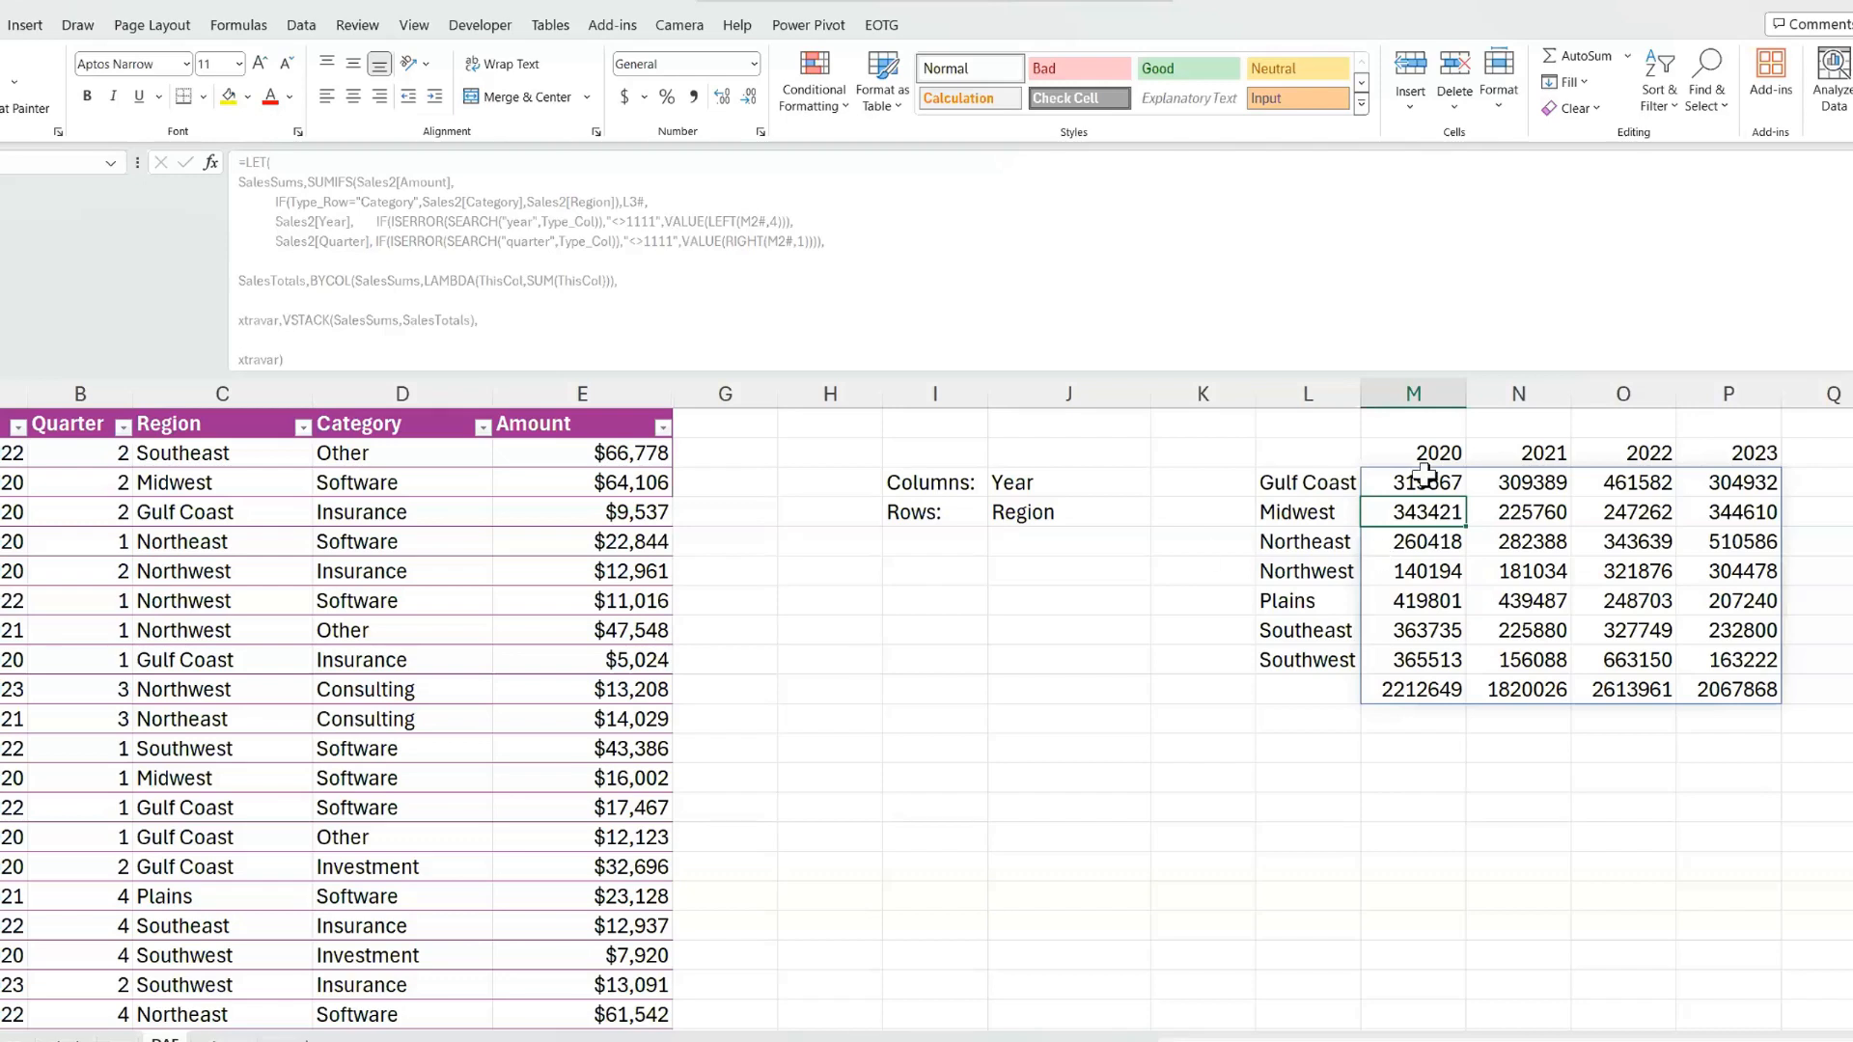
pyautogui.click(1291, 481)
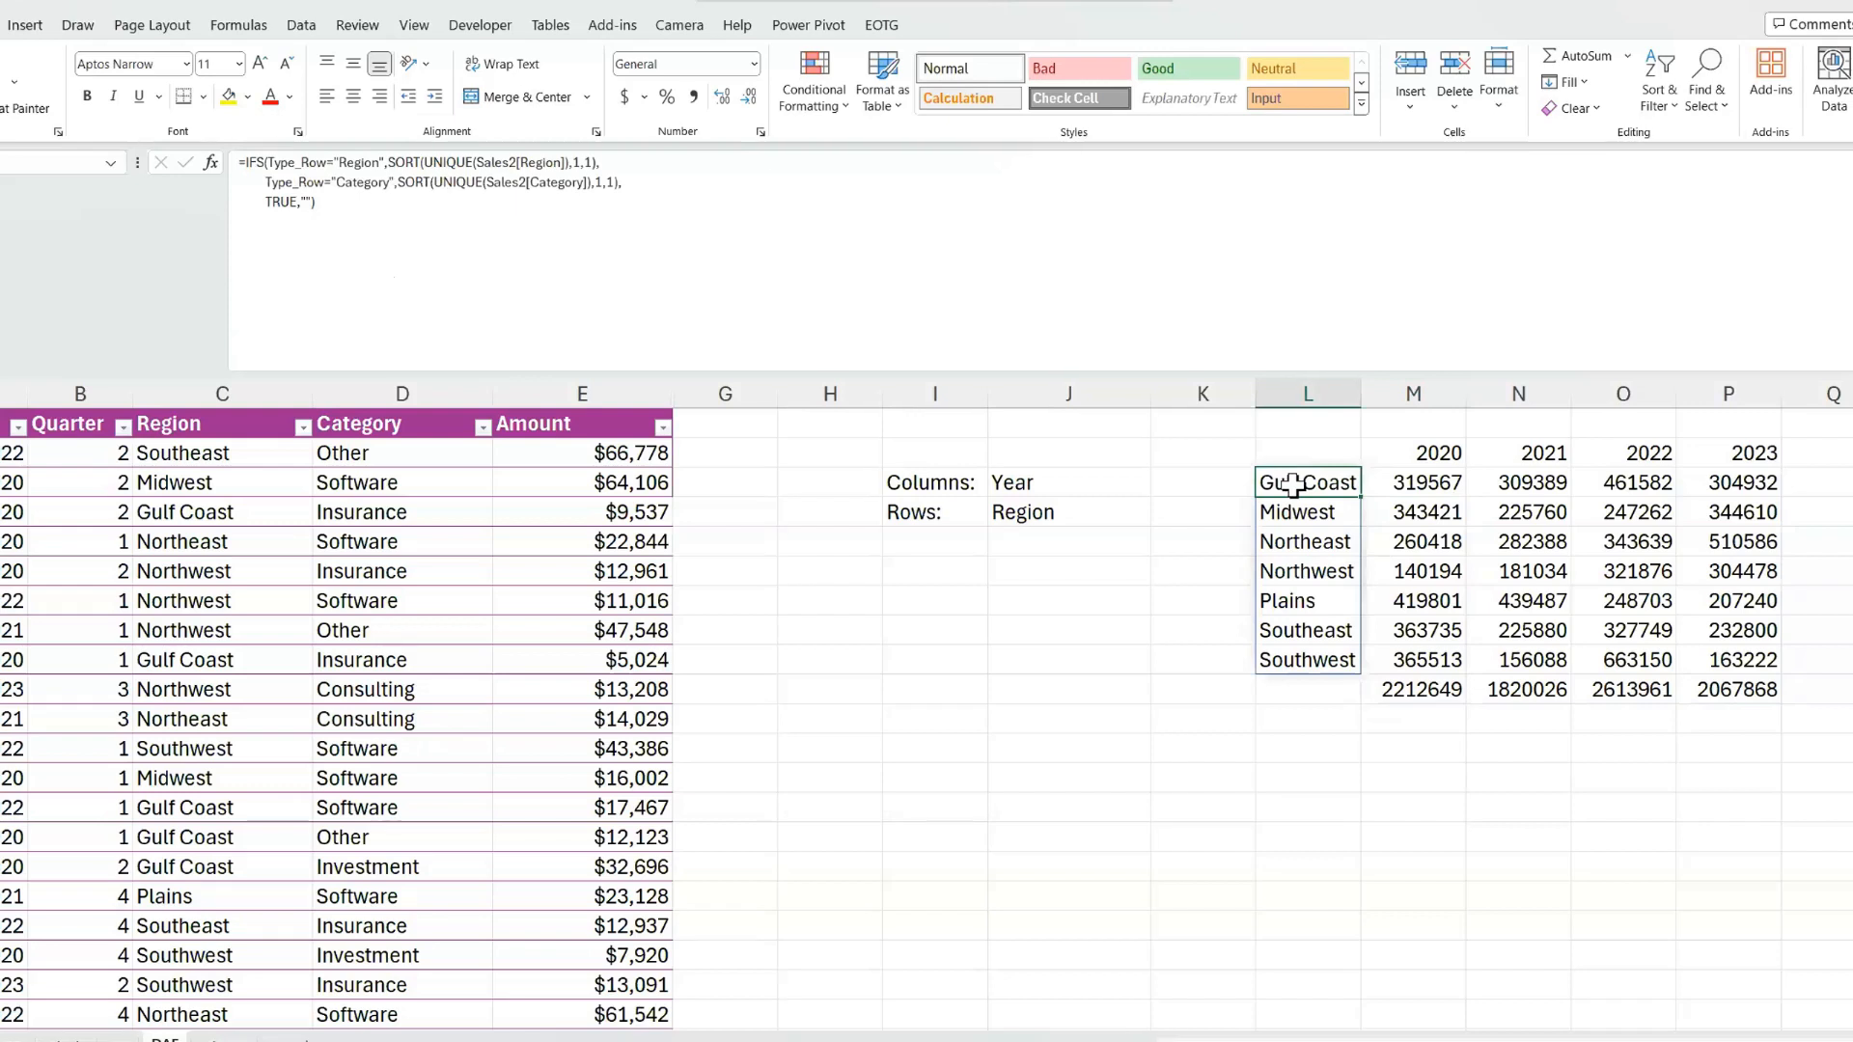
pyautogui.click(216, 512)
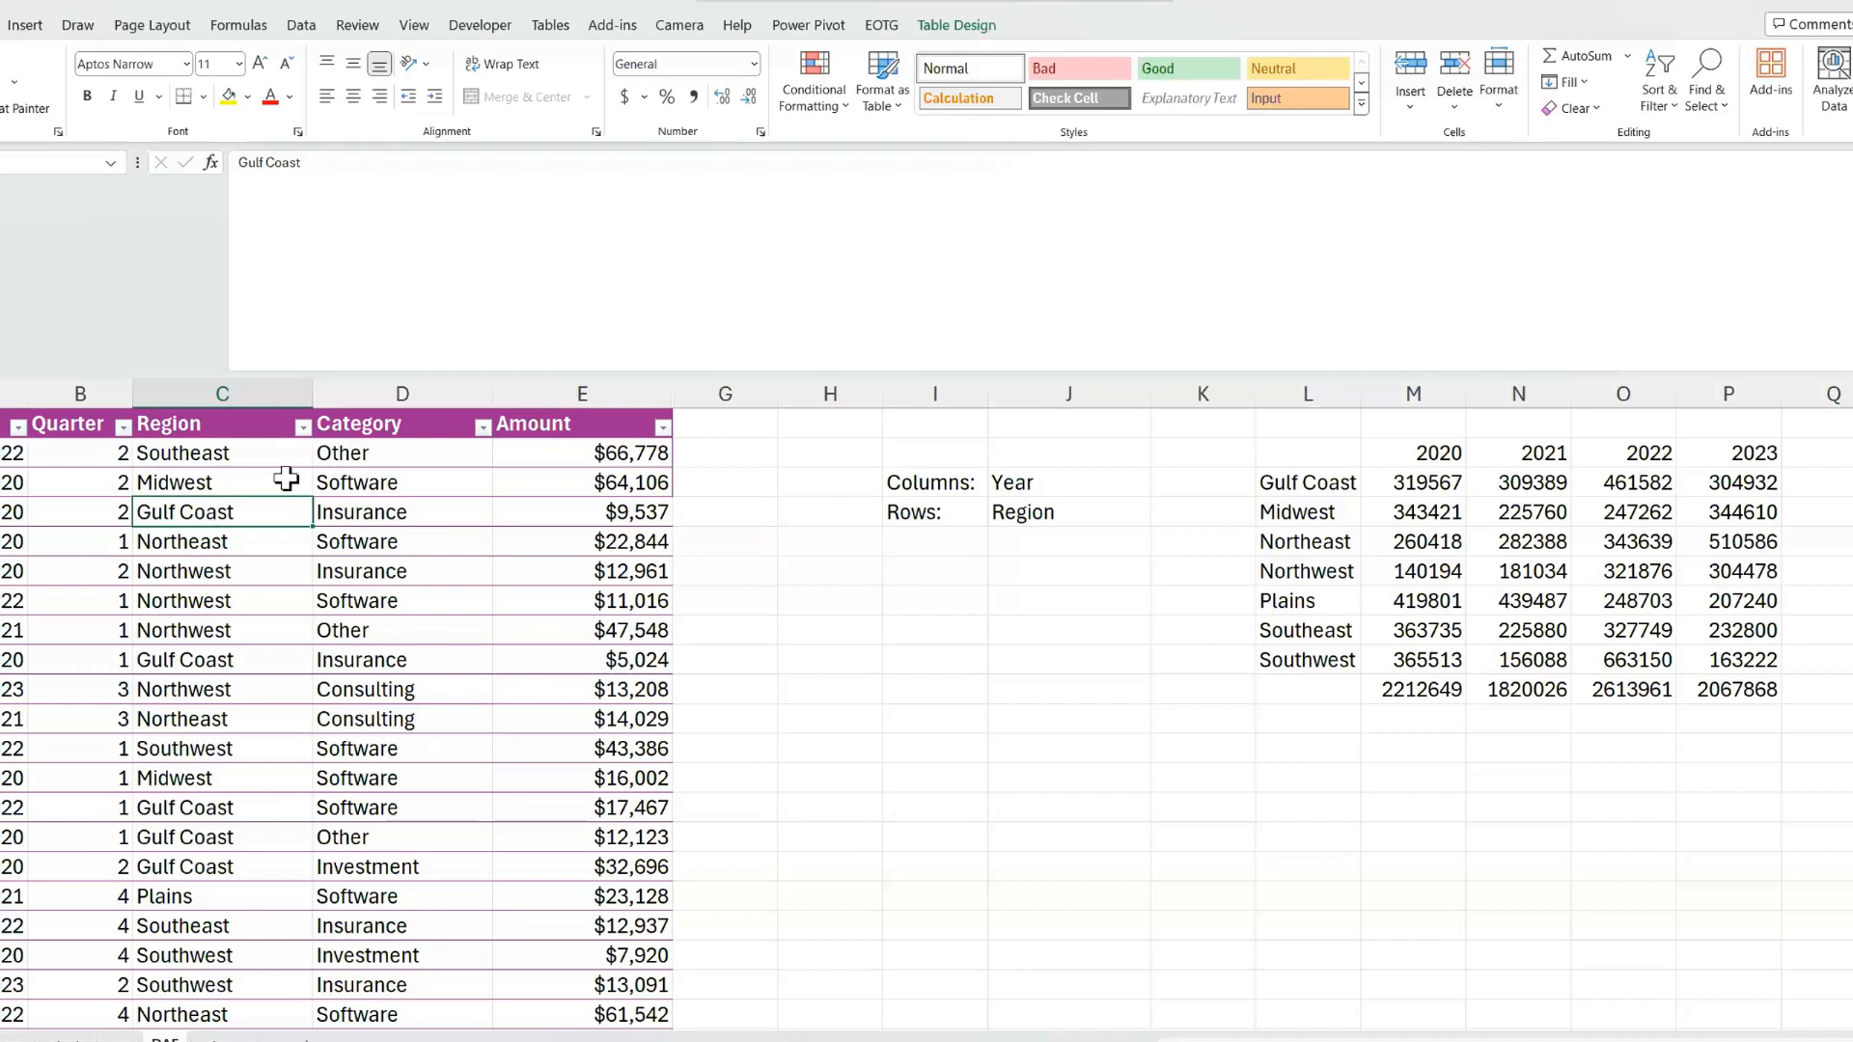
pyautogui.click(1308, 483)
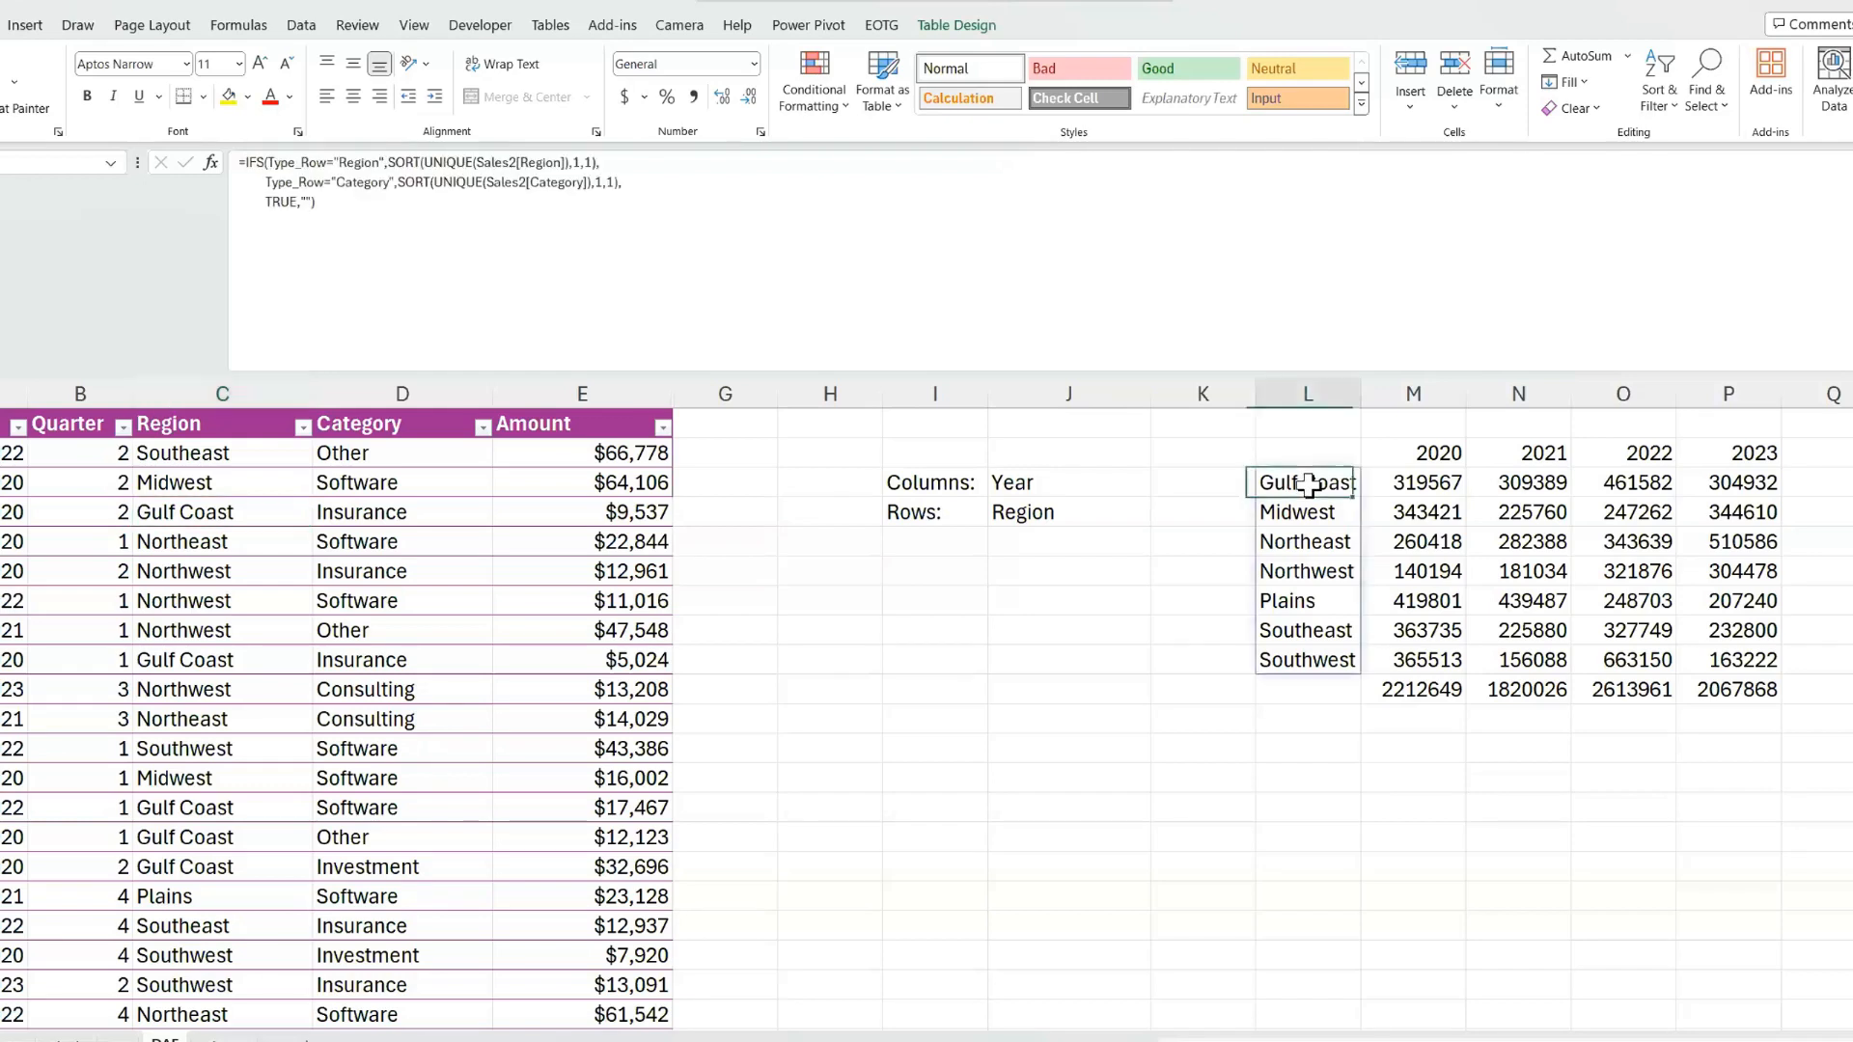
pyautogui.click(1491, 488)
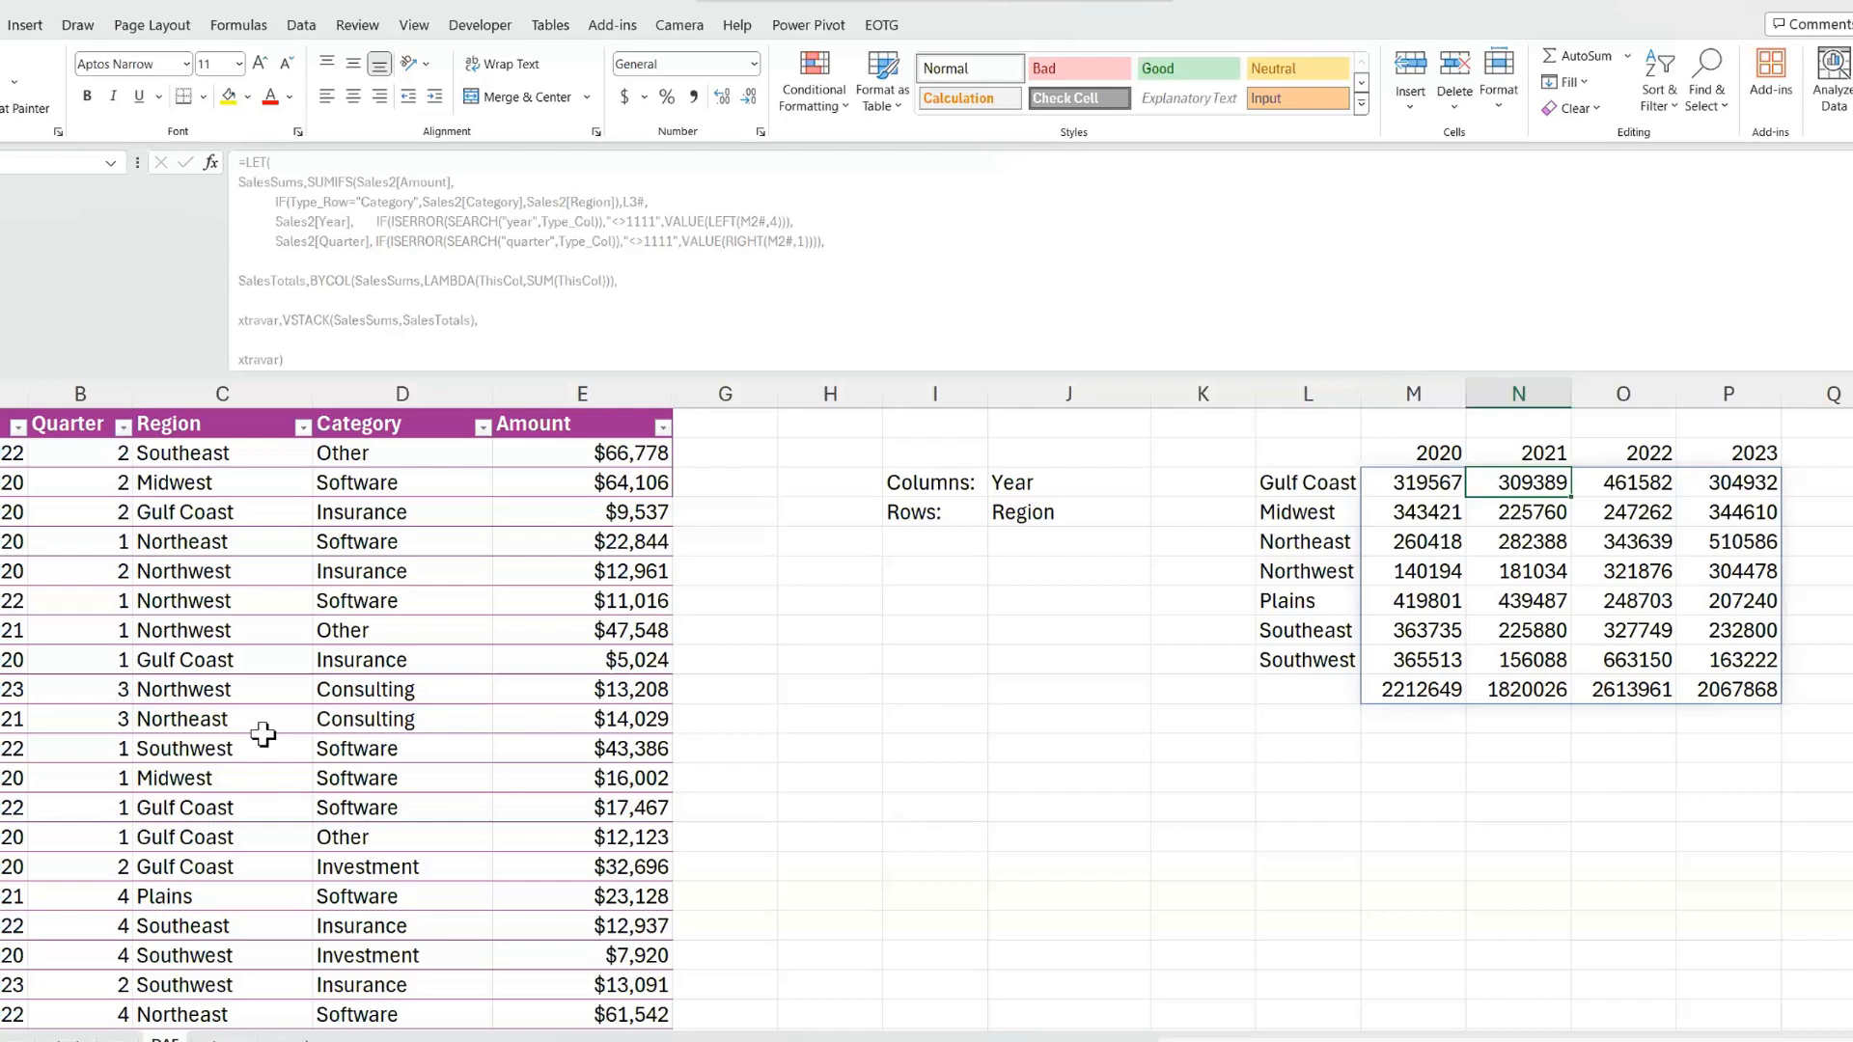
pyautogui.click(2, 750)
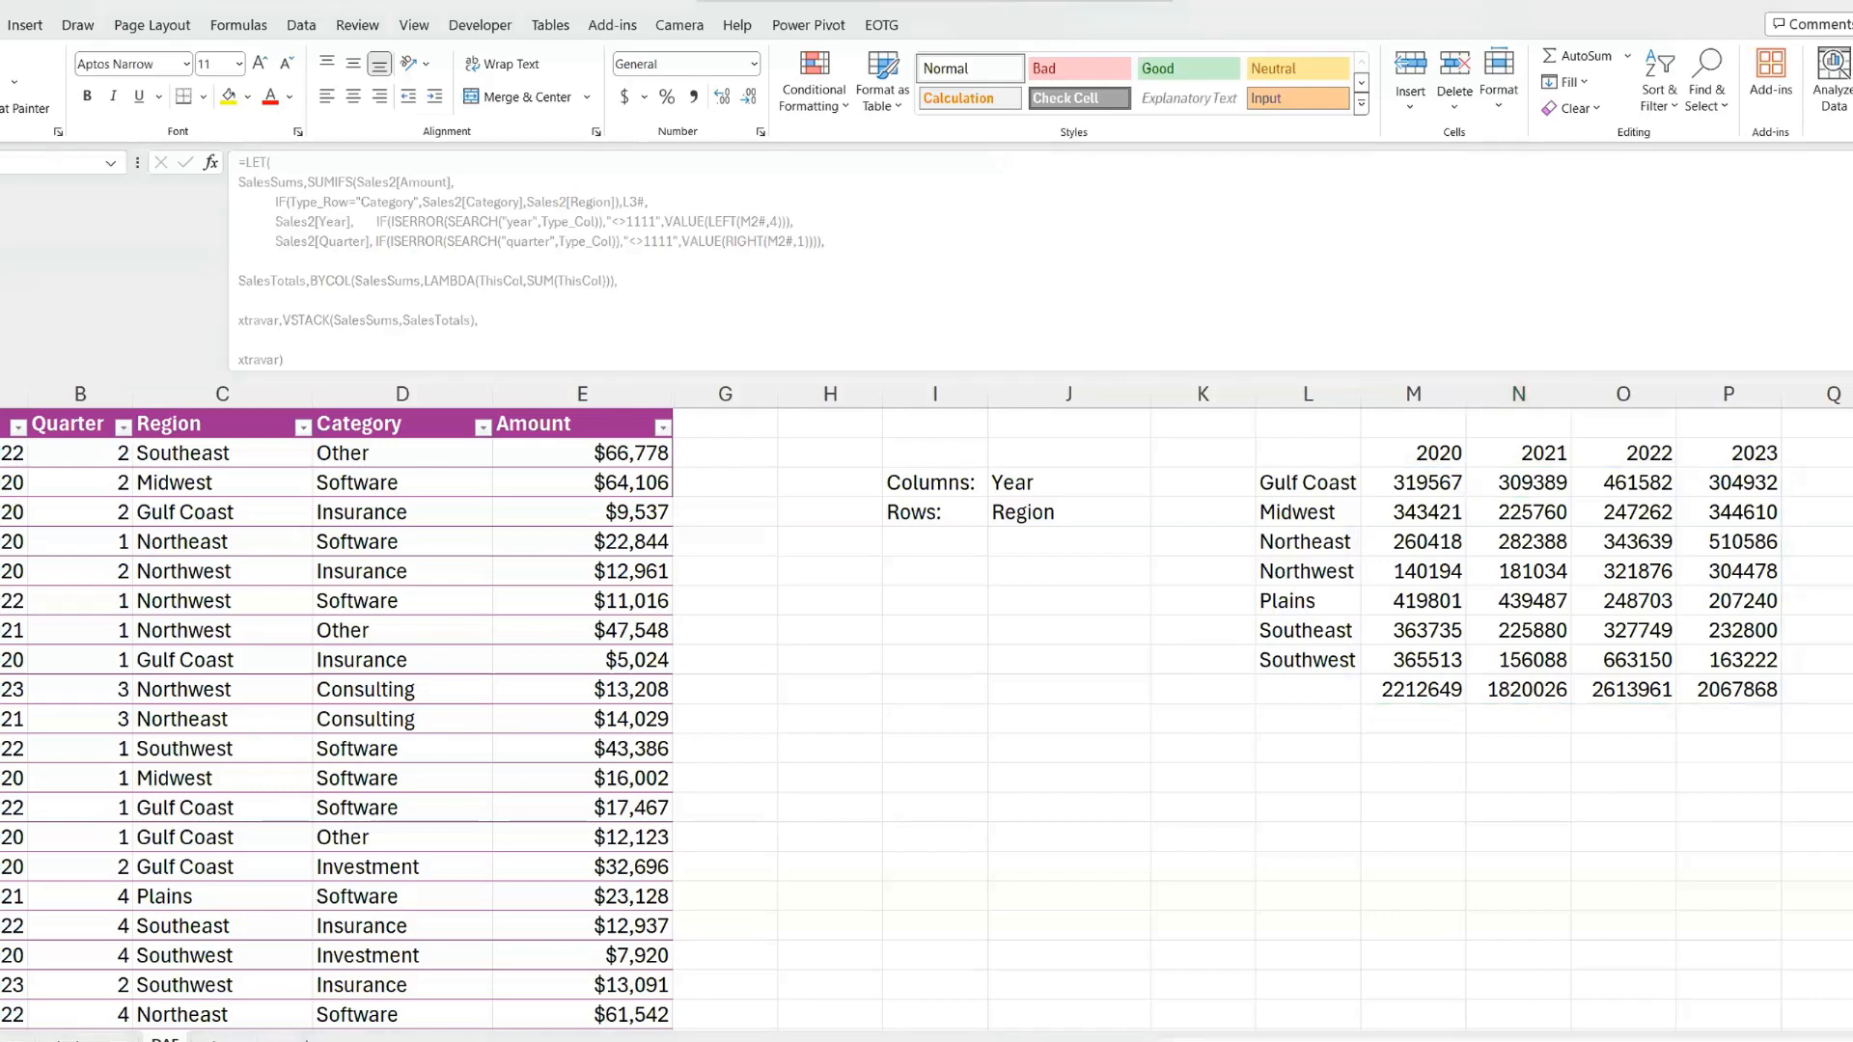